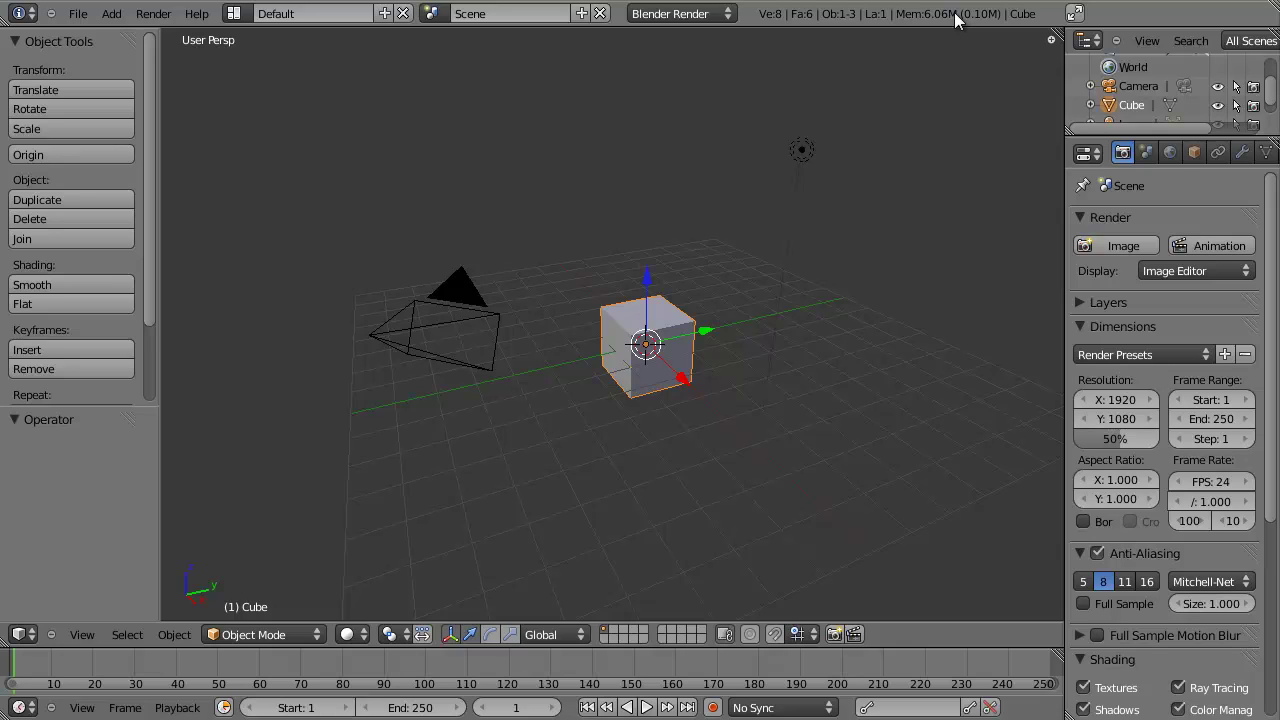
Add a Subdivision Surface modifier to the default cube.
{"action": "middle_click_drag", "start_coordinate": [586, 427], "coordinate": [587, 368]}
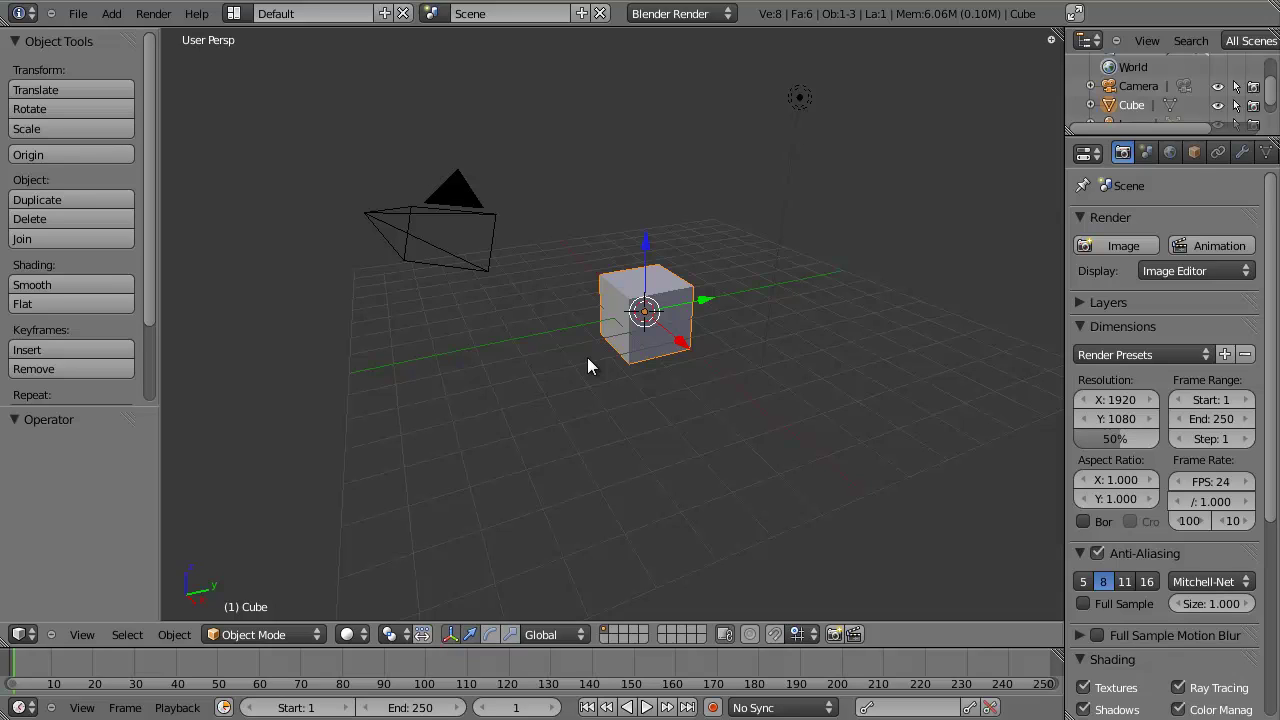
{"action": "key", "text": "KP_1"}
{"action": "middle_click_drag", "start_coordinate": [581, 371], "coordinate": [761, 261], "text": "shift"}
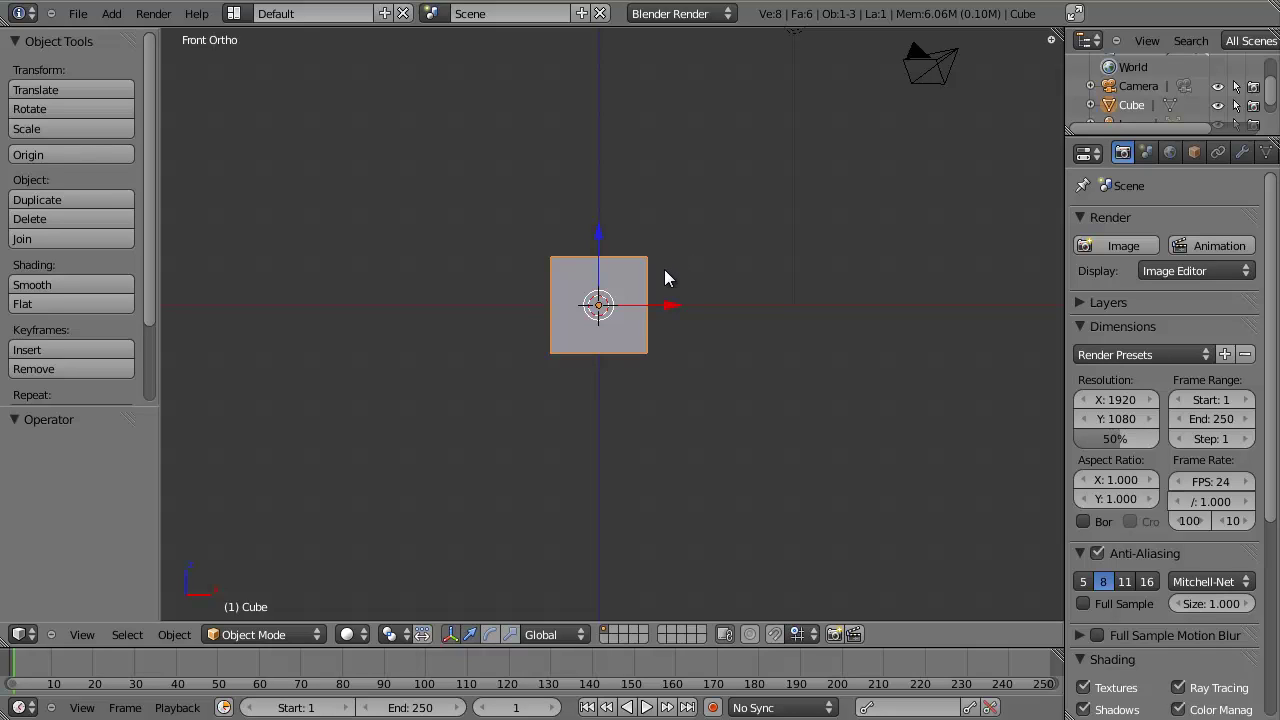
{"action": "scroll", "coordinate": [665, 270], "scroll_direction": "up", "scroll_amount": 5}
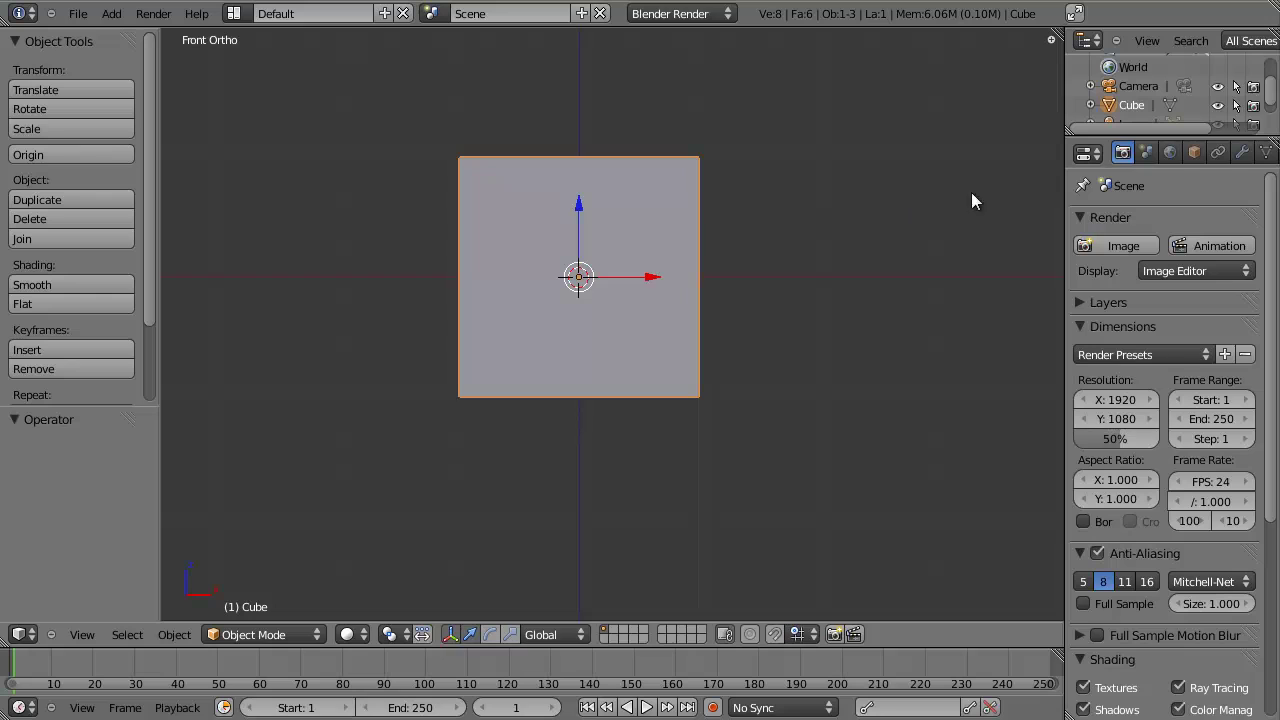
{"action": "left_click", "coordinate": [1242, 152]}
{"action": "left_click", "coordinate": [1100, 246]}
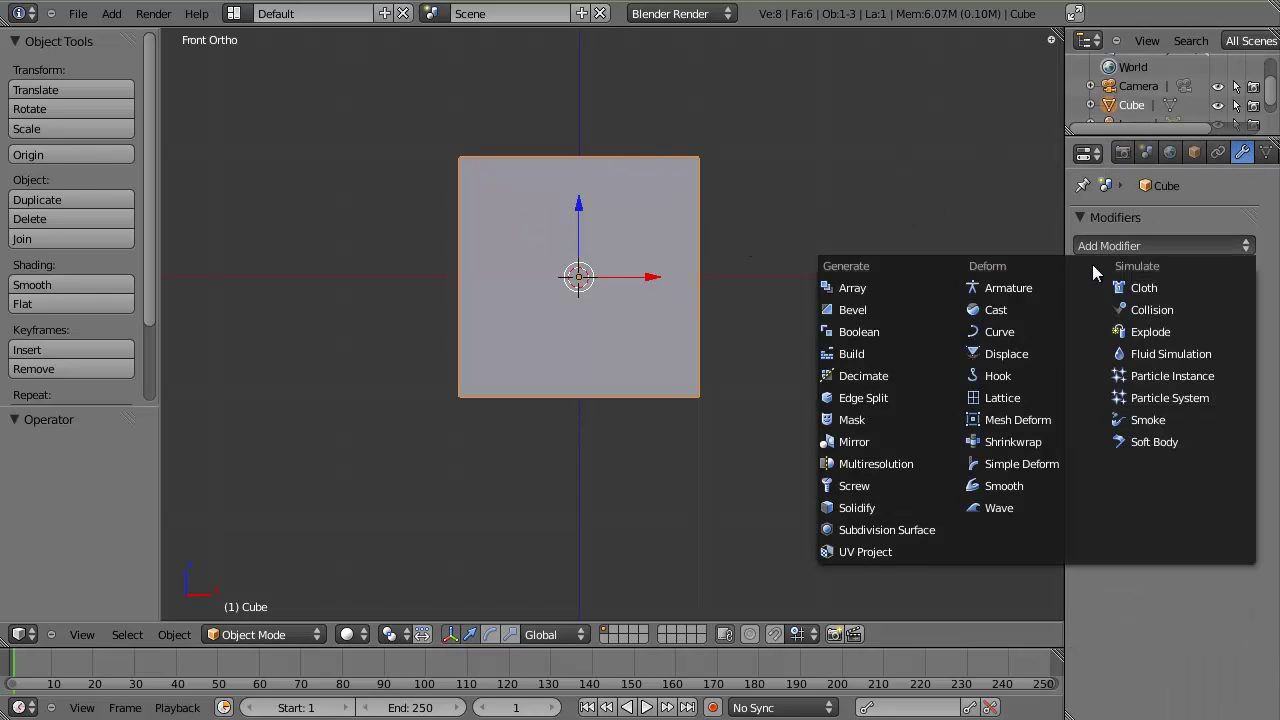
{"action": "left_click", "coordinate": [906, 530]}
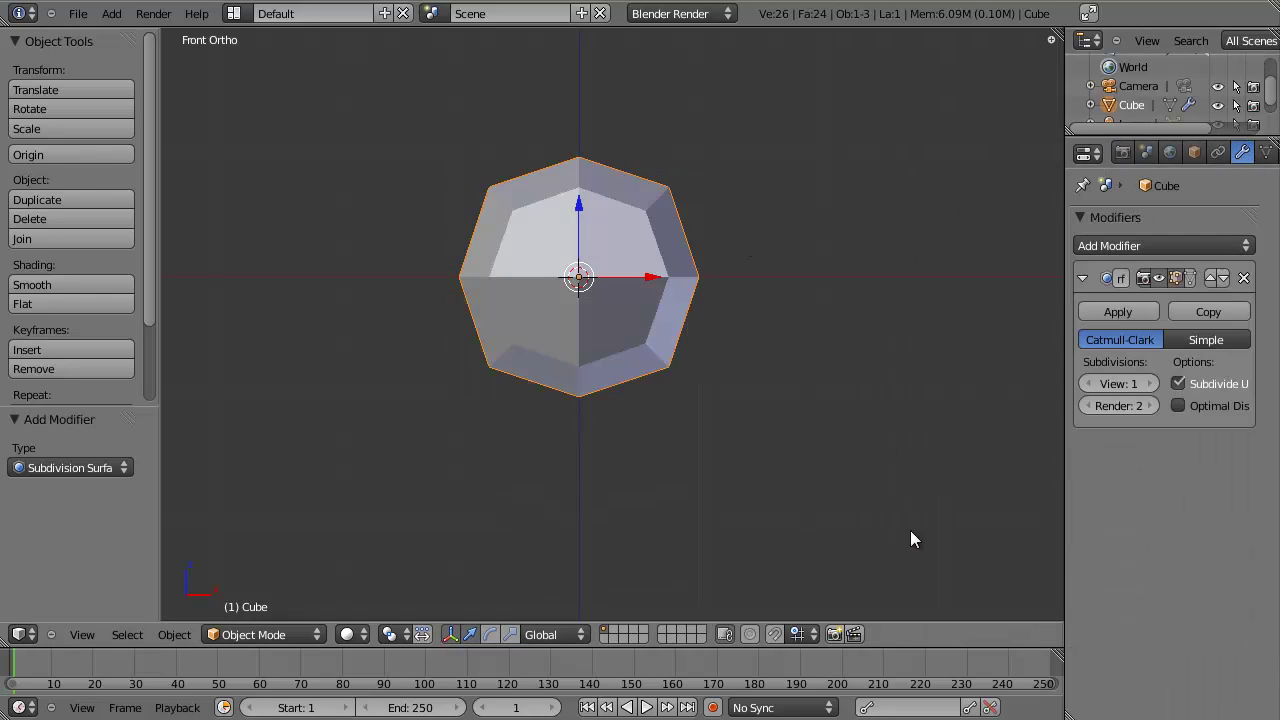
Set the Subdivision Surface modifier's view subdivisions to 3 and apply the modifier.
{"action": "left_click", "coordinate": [1152, 386]}
{"action": "left_click", "coordinate": [1152, 386]}
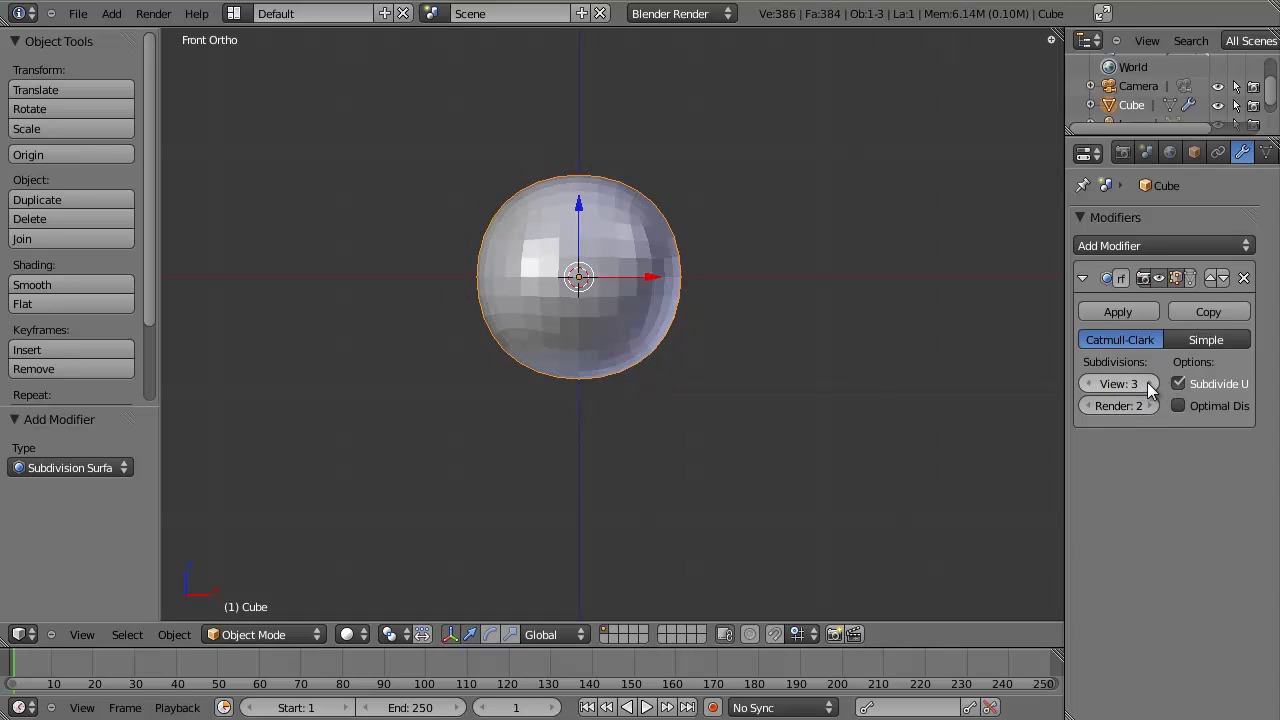
{"action": "left_click", "coordinate": [1106, 306]}
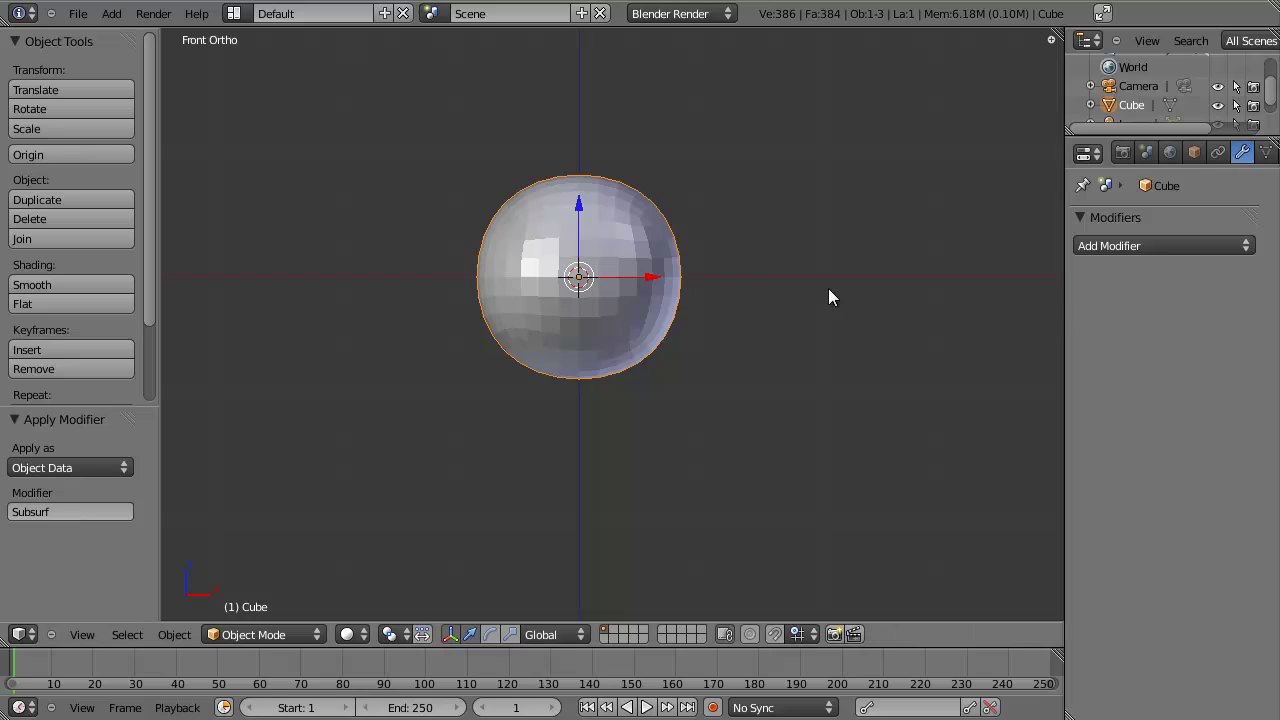
Round the cube's entire mesh into a true ball using To Sphere with a factor of 1.
{"action": "scroll", "coordinate": [765, 290], "scroll_direction": "up", "scroll_amount": 3}
{"action": "middle_click_drag", "start_coordinate": [723, 219], "coordinate": [758, 294], "text": "shift"}
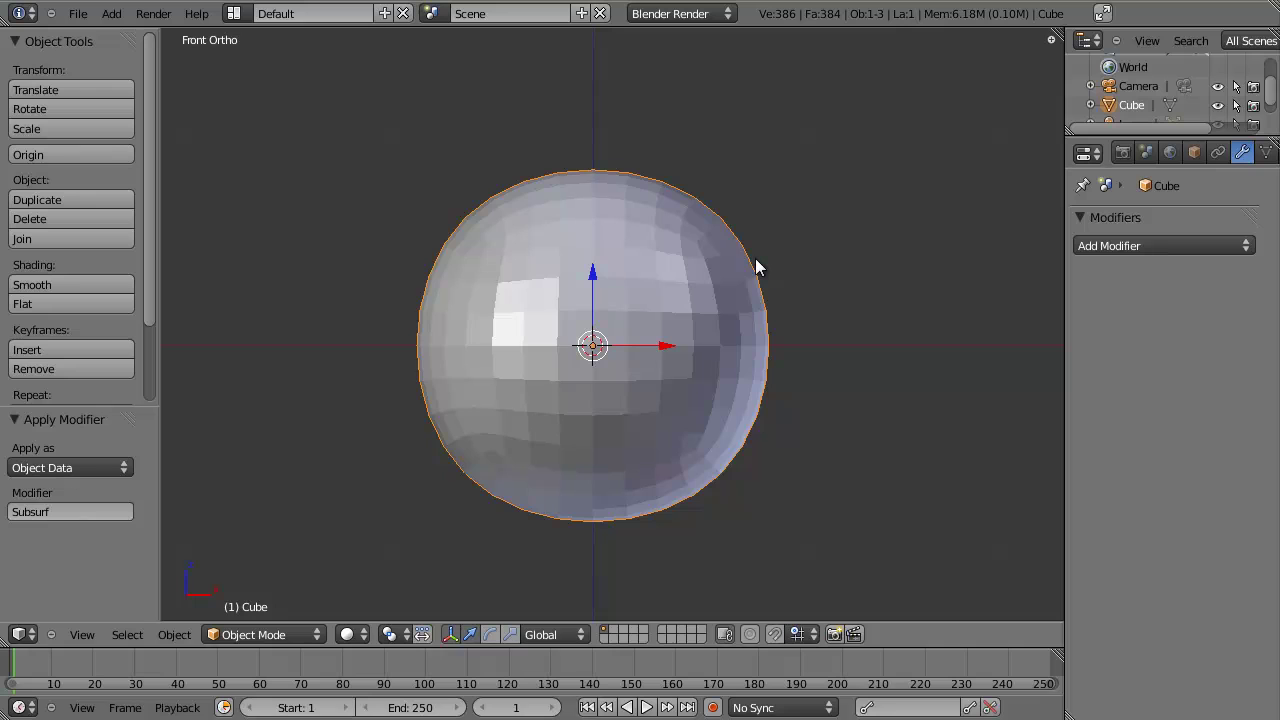
{"action": "middle_click_drag", "start_coordinate": [654, 337], "coordinate": [651, 306], "text": "shift"}
{"action": "key", "text": "Tab"}
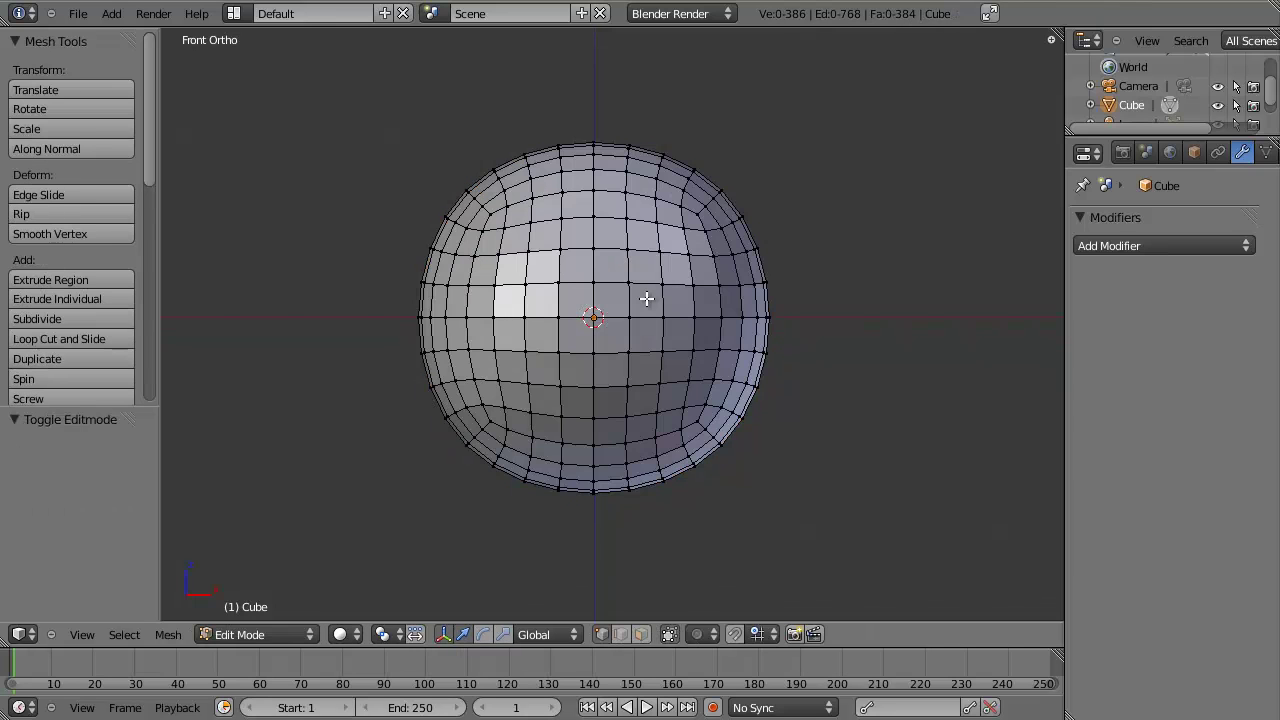
{"action": "key", "text": "a"}
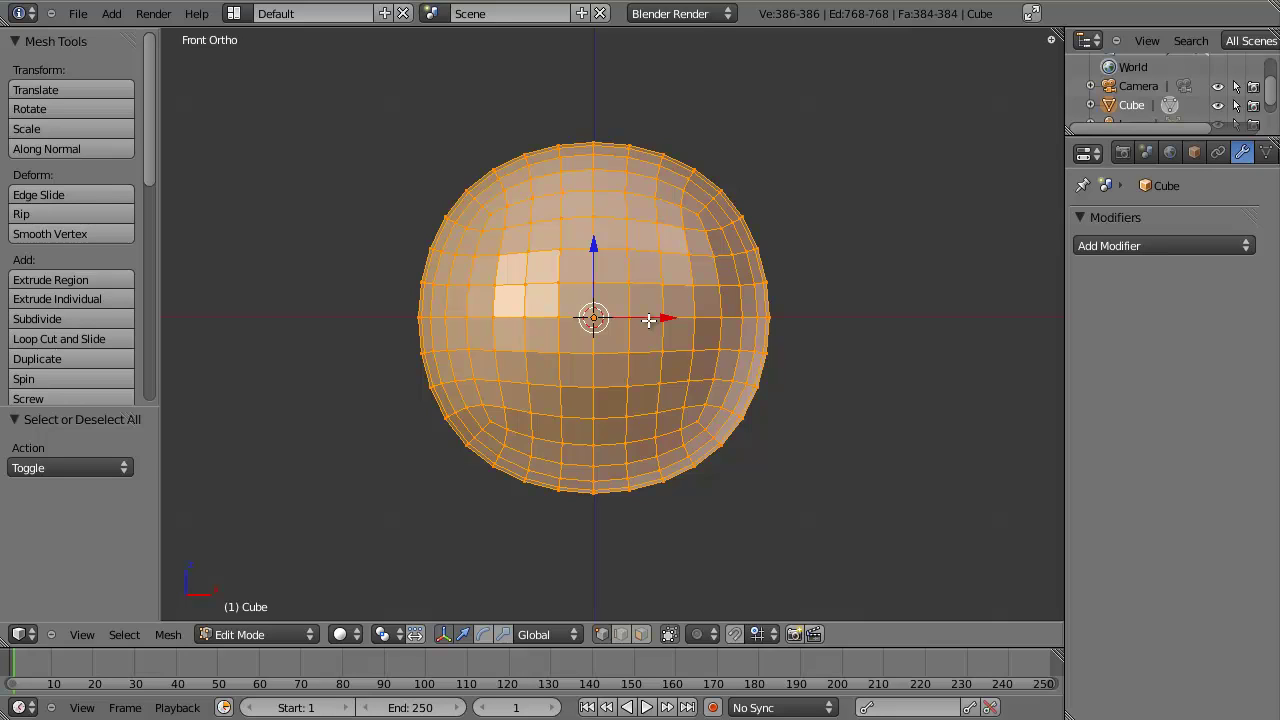
{"action": "key", "text": "shift+alt+s"}
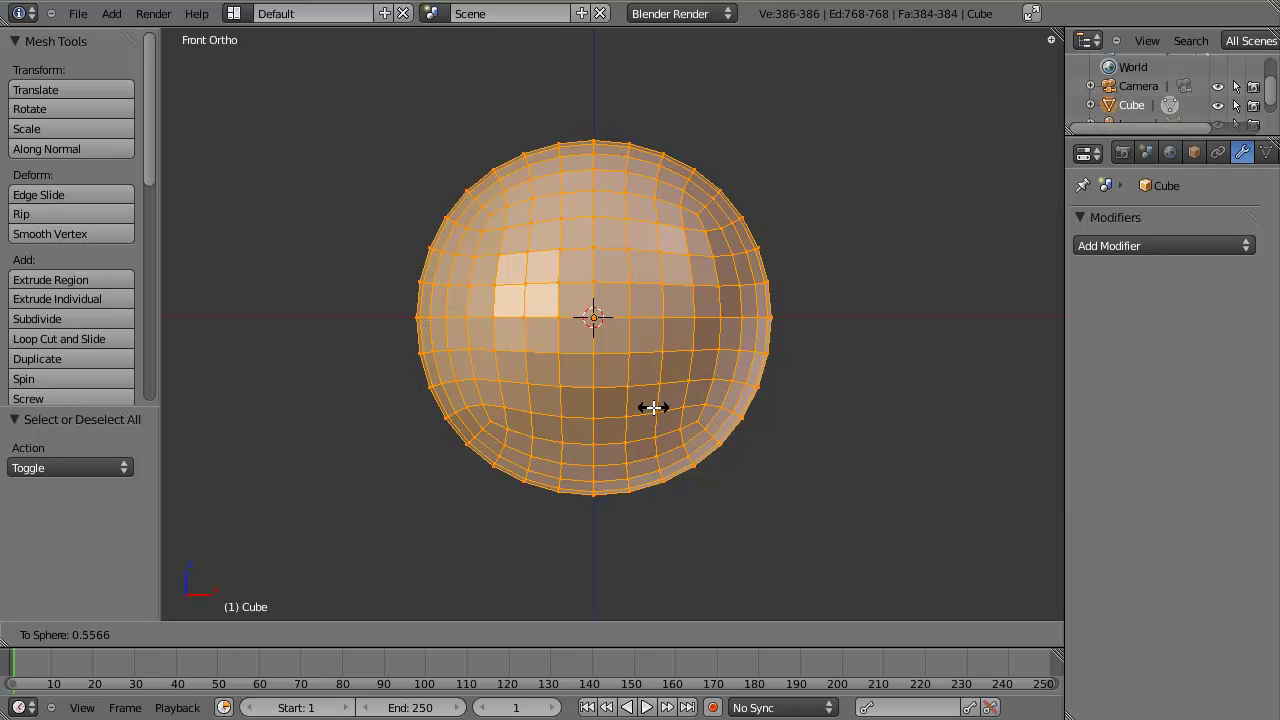
{"action": "type", "text": "1"}
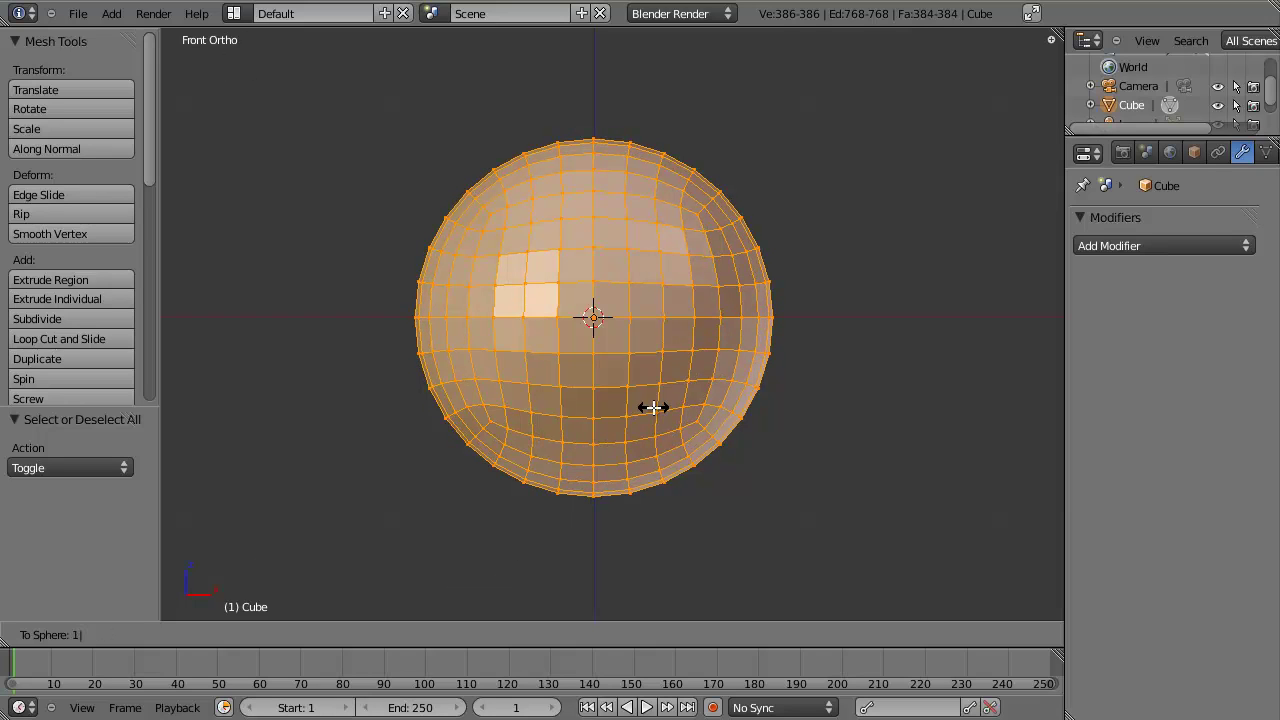
{"action": "key", "text": "Return"}
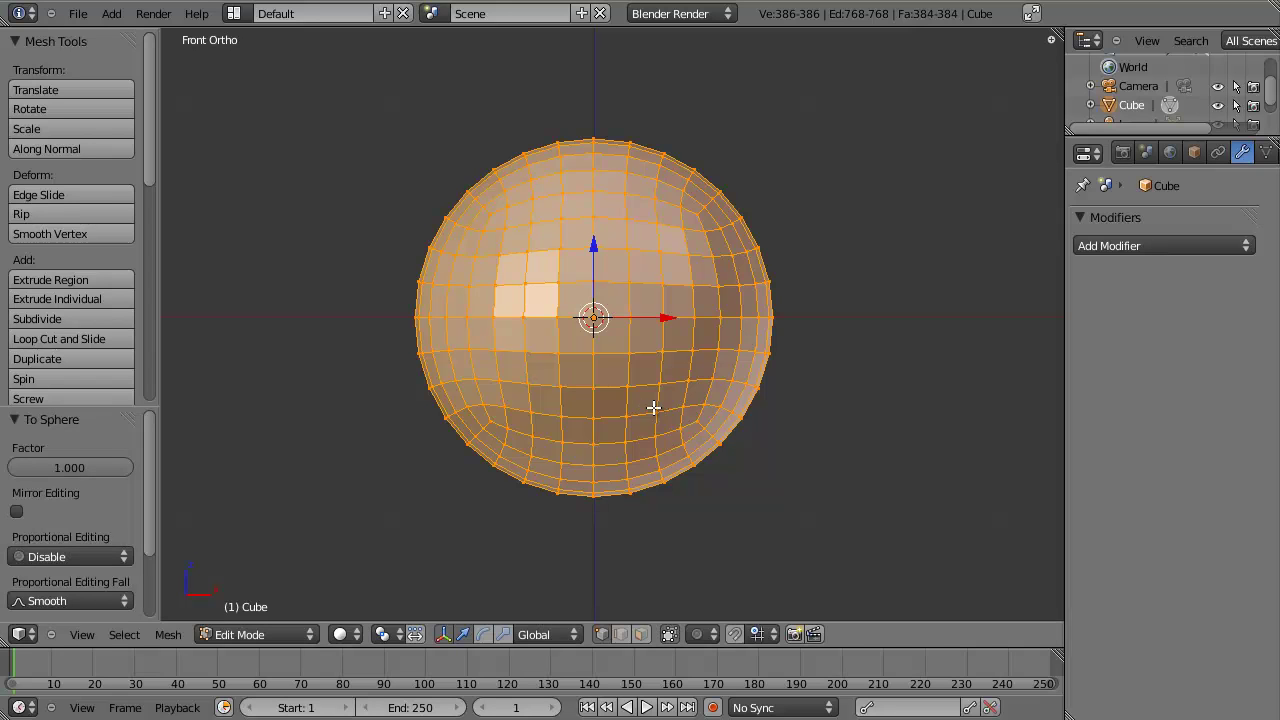
{"action": "key", "text": "Tab"}
{"action": "middle_click_drag", "start_coordinate": [702, 311], "coordinate": [613, 377]}
{"action": "key", "text": "Tab"}
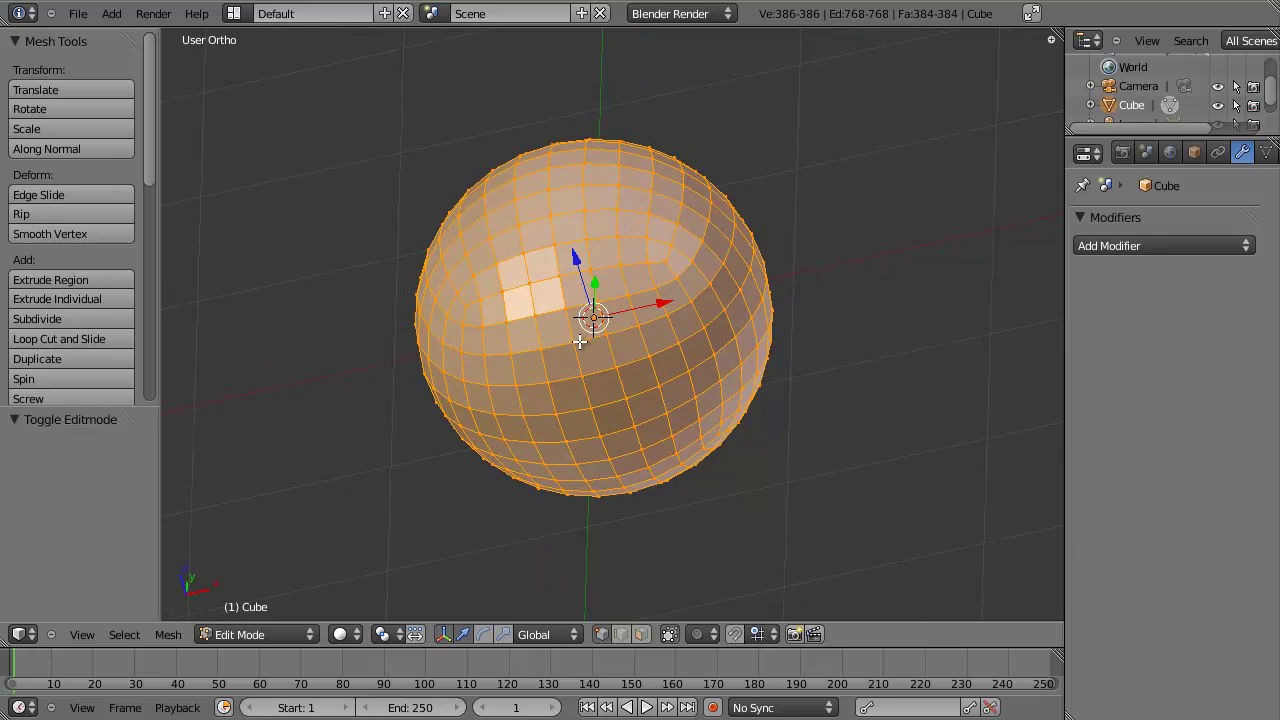
Select the central 4 by 4 block of faces on the sphere's front side in the front orthographic view.
{"action": "key", "text": "KP_1"}
{"action": "middle_click_drag", "start_coordinate": [548, 425], "coordinate": [577, 266], "text": "shift"}
{"action": "key", "text": "a"}
{"action": "middle_click_drag", "start_coordinate": [546, 379], "coordinate": [574, 265], "text": "shift"}
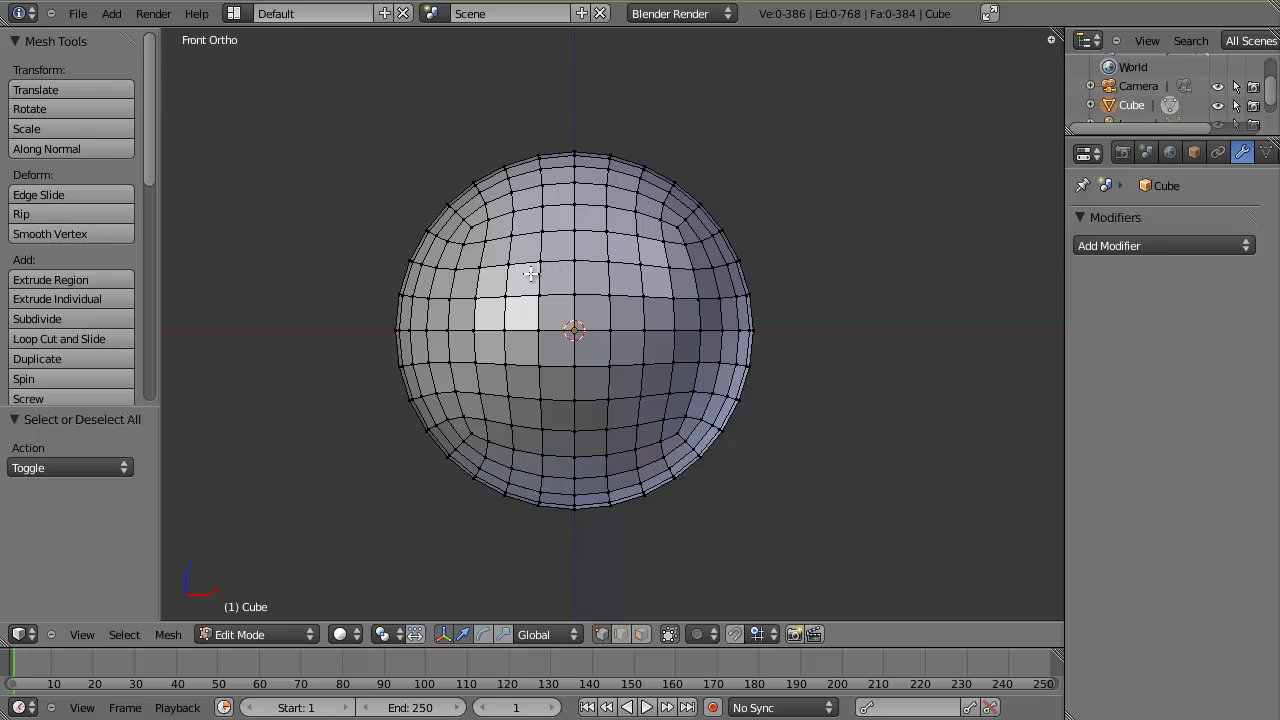
{"action": "key", "text": "n"}
{"action": "key", "text": "n"}
{"action": "key", "text": "b"}
{"action": "left_click_drag", "start_coordinate": [493, 258], "coordinate": [651, 408]}
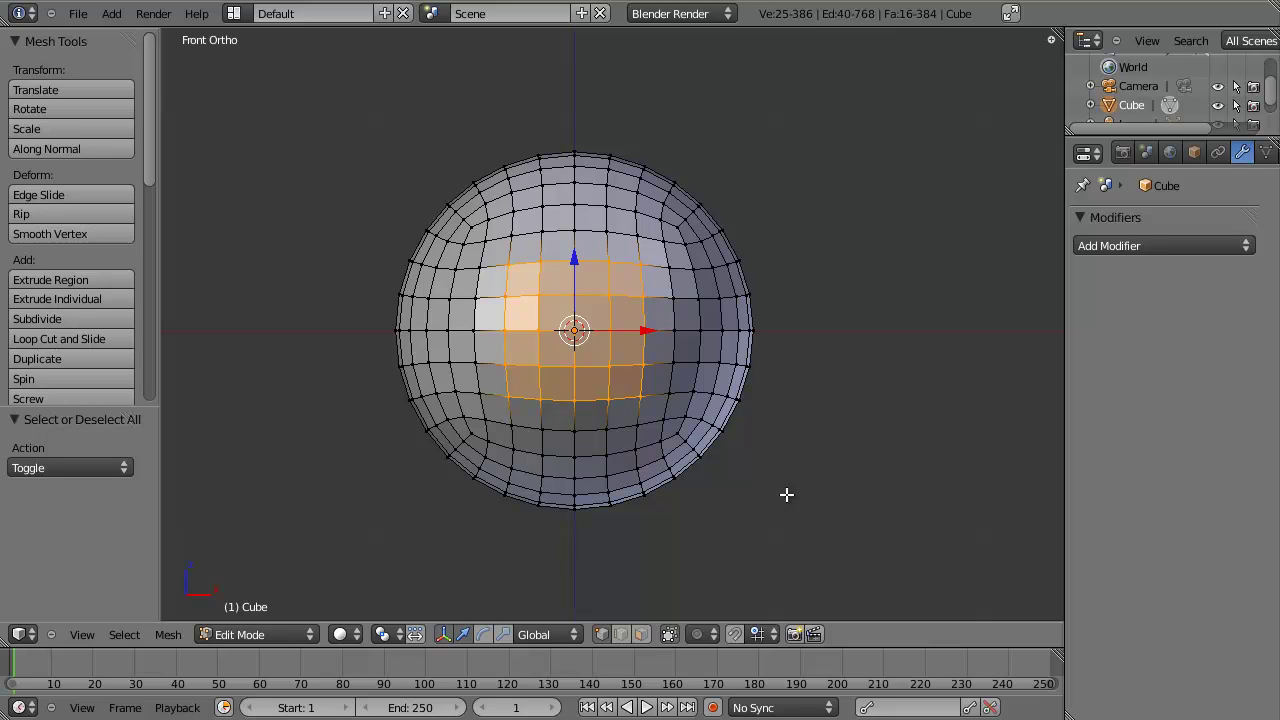
{"action": "key", "text": "KP_3"}
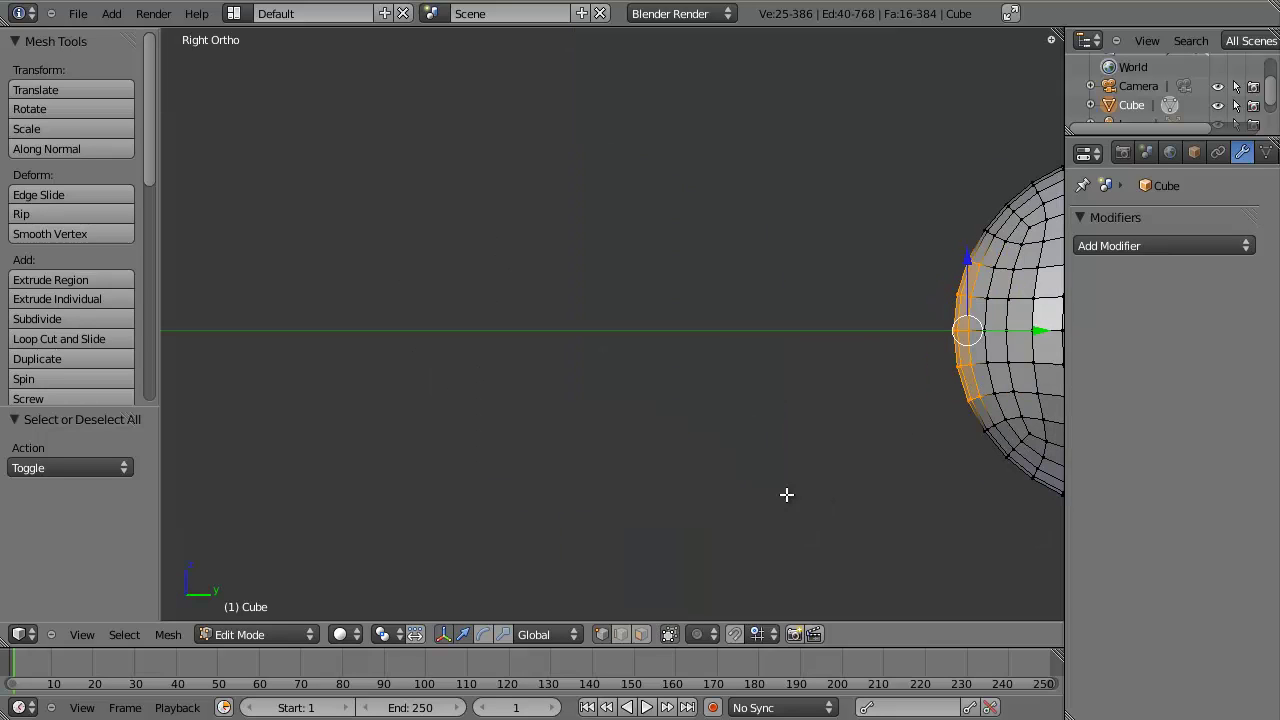
{"action": "middle_click_drag", "start_coordinate": [1060, 190], "coordinate": [657, 148], "text": "shift"}
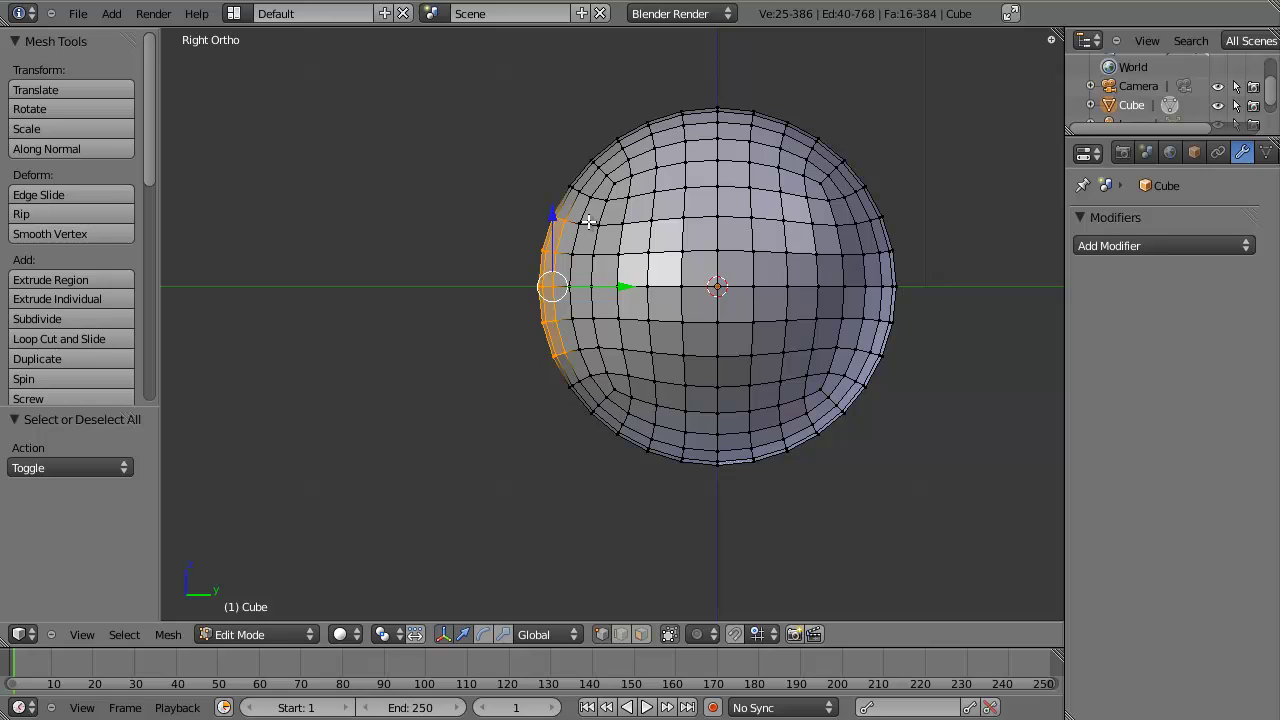
{"action": "key", "text": "KP_1"}
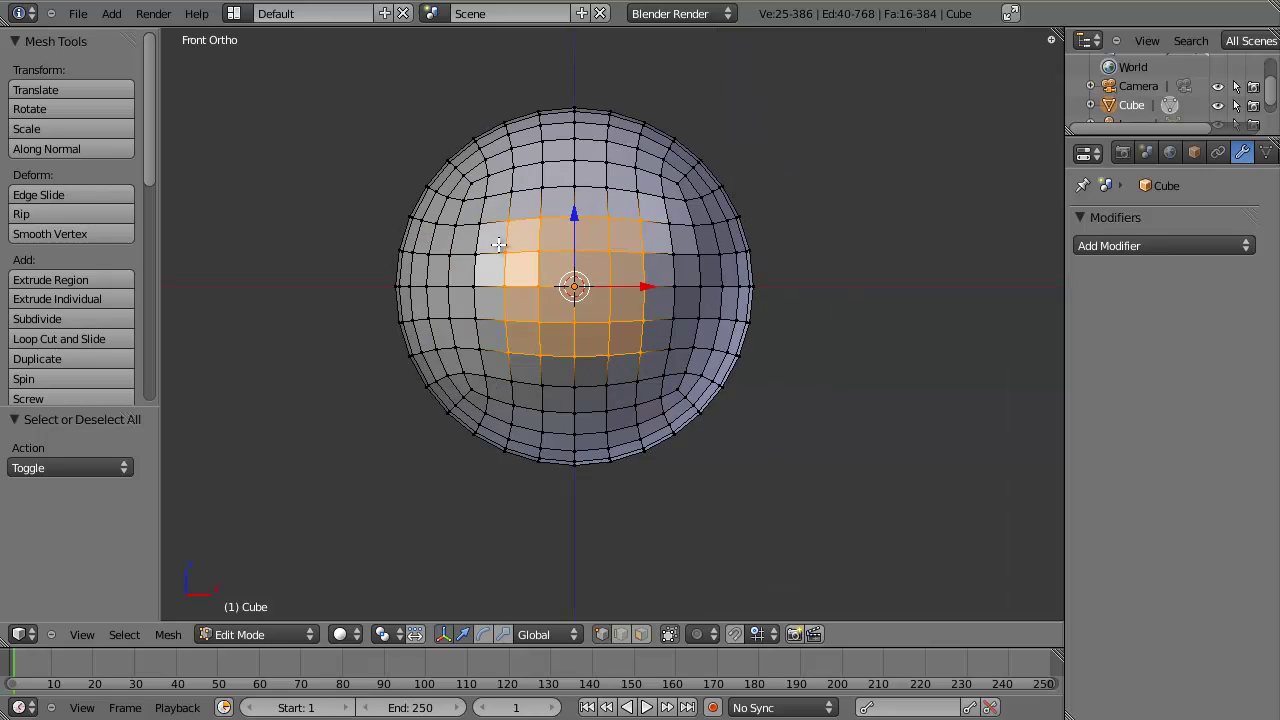
Add a mesh circle as a separate object at the sphere's centre, aligned to the front view.
{"action": "key", "text": "Tab"}
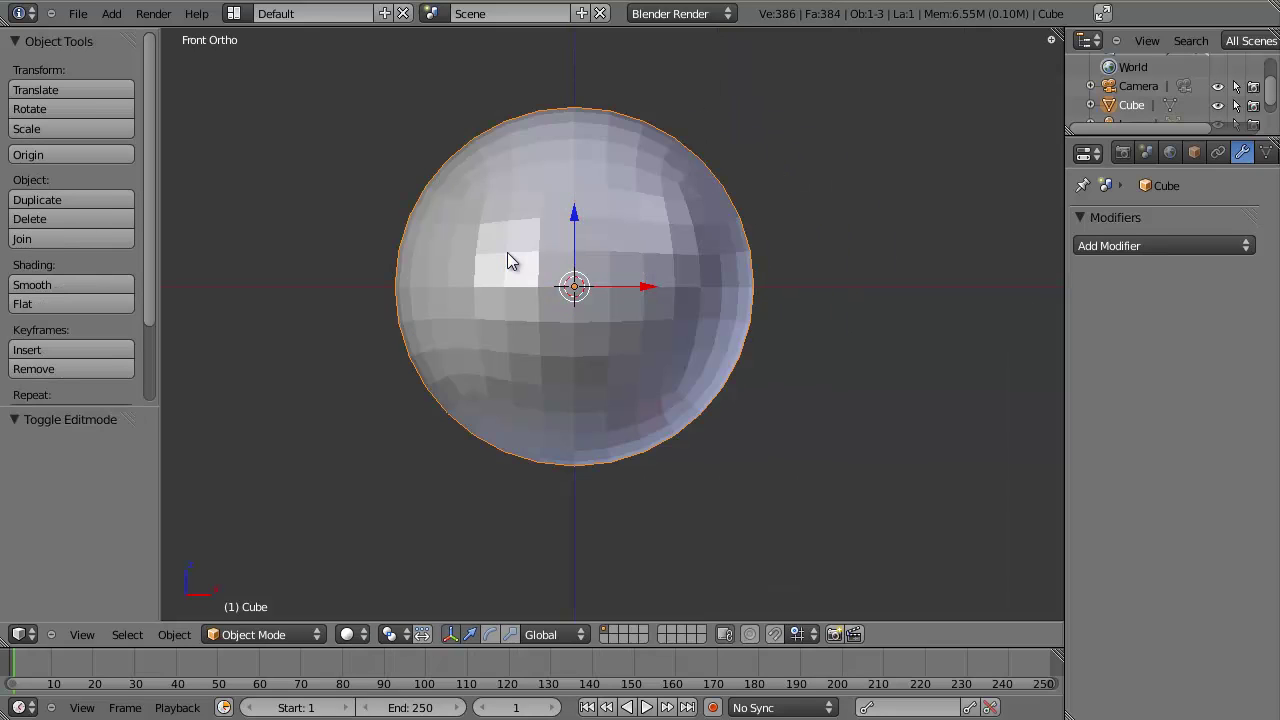
{"action": "key", "text": "shift+a"}
{"action": "mouse_move", "coordinate": [506, 254]}
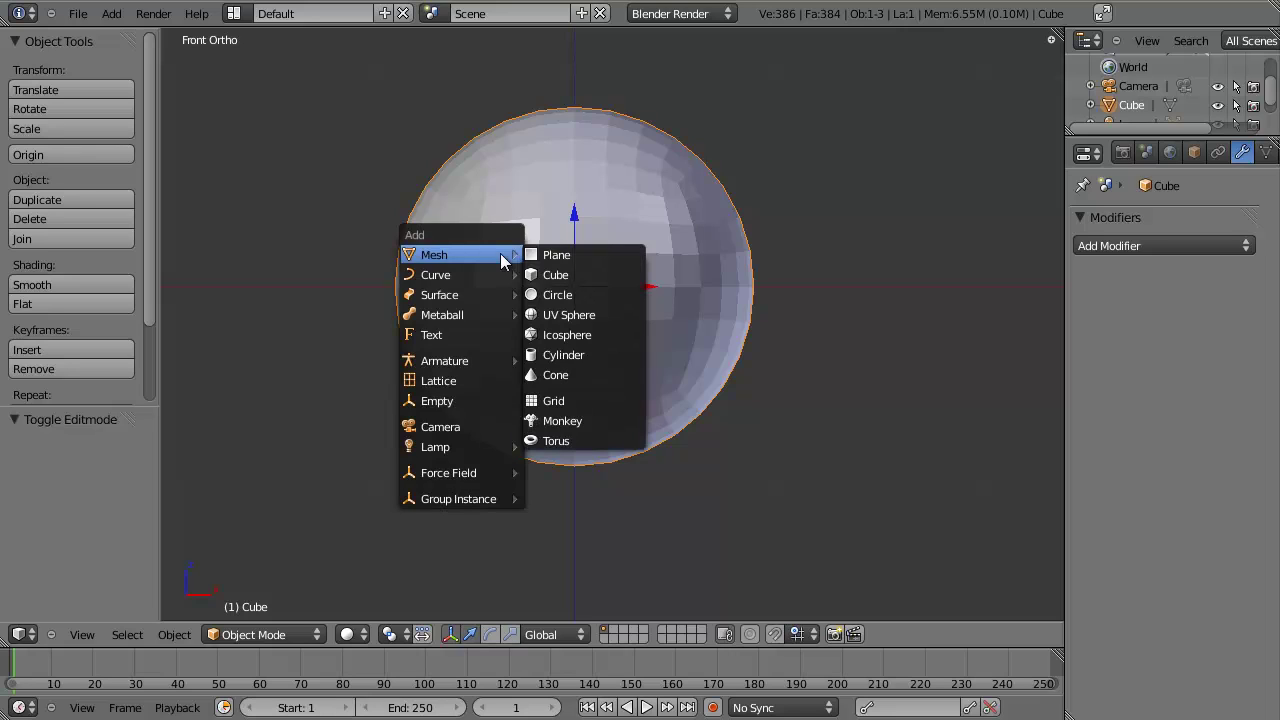
{"action": "left_click", "coordinate": [569, 299]}
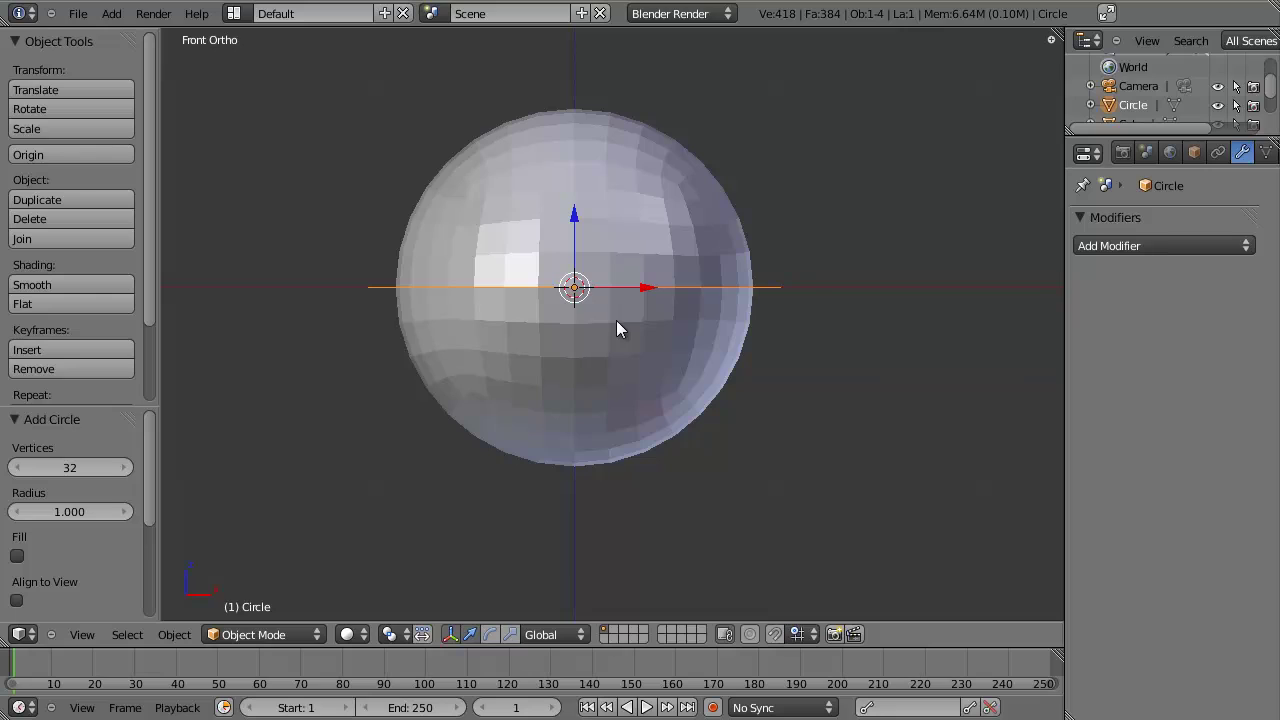
{"action": "key", "text": "F6"}
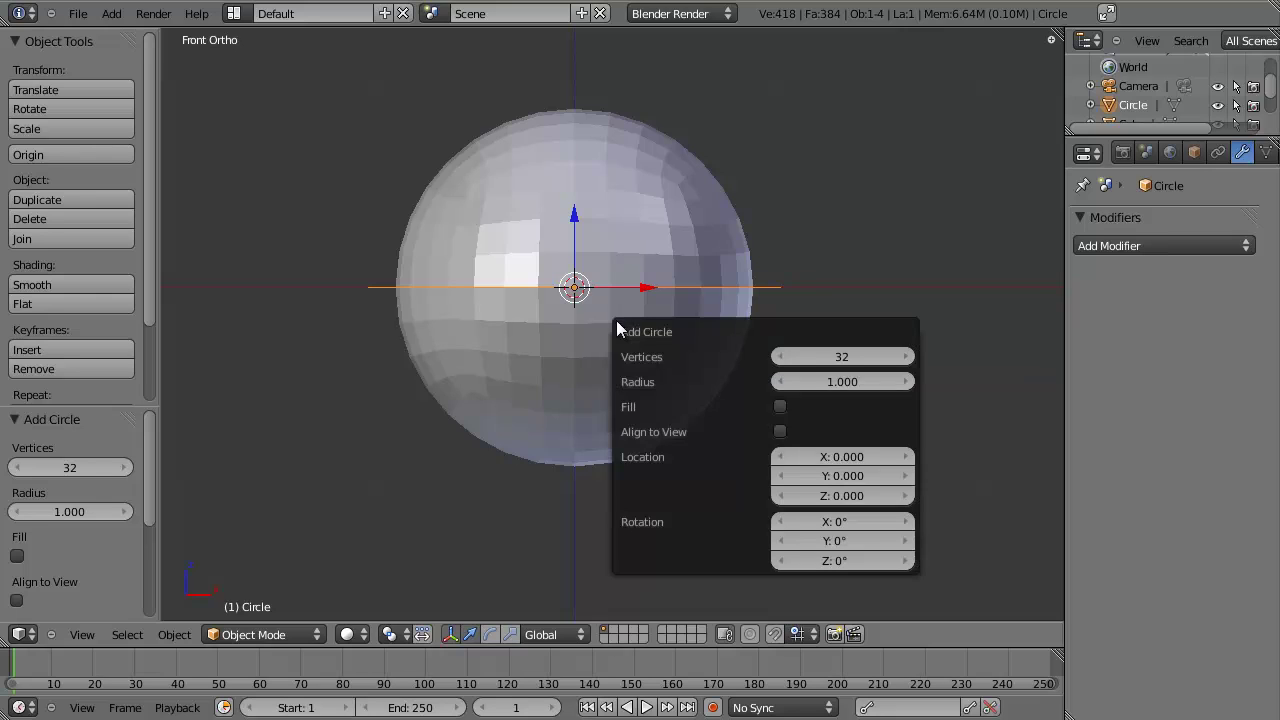
{"action": "left_click", "coordinate": [780, 432]}
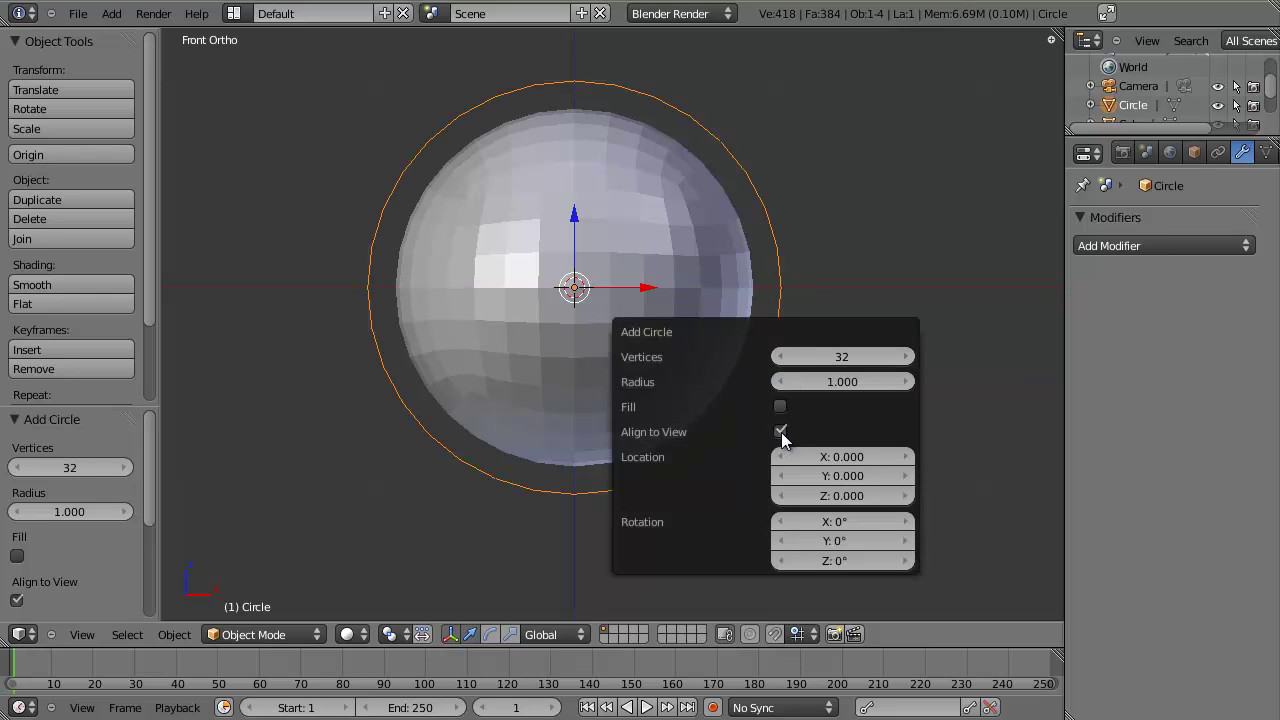
Set the new circle to 16 vertices and a radius of 0.5.
{"action": "left_click", "coordinate": [818, 356]}
{"action": "type", "text": "16"}
{"action": "key", "text": "Tab"}
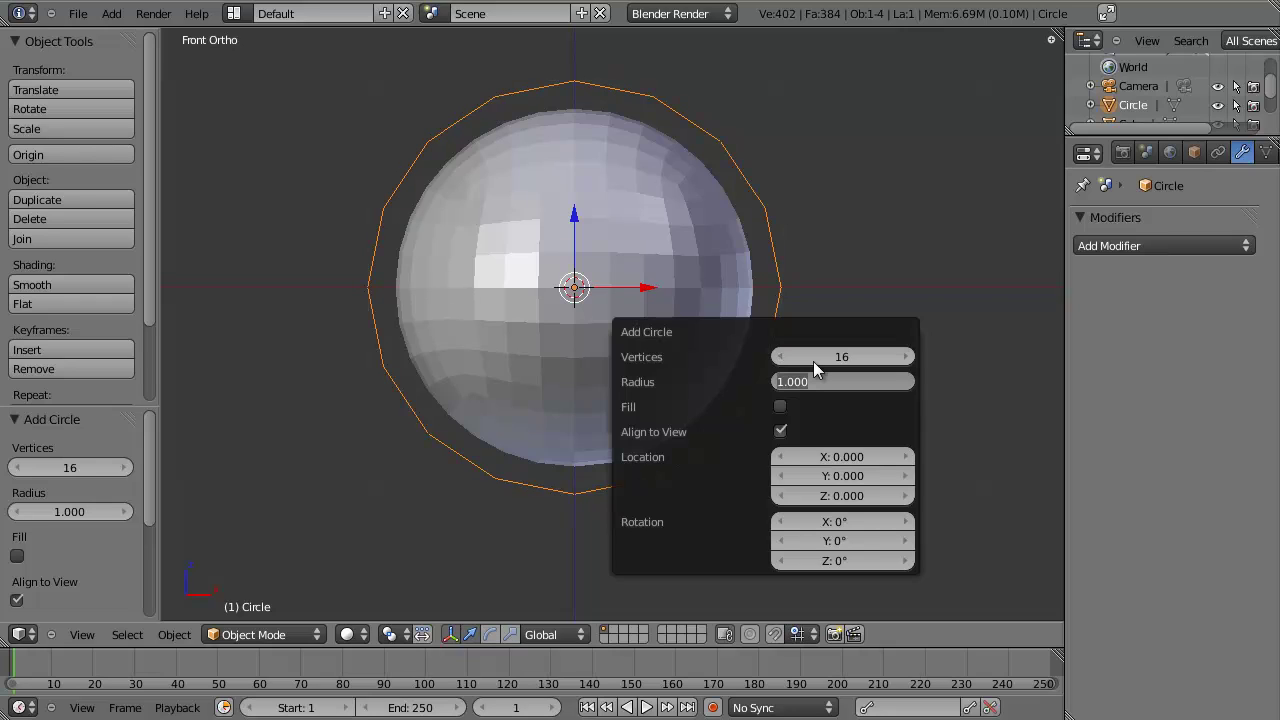
{"action": "type", "text": "0.5"}
{"action": "key", "text": "Return"}
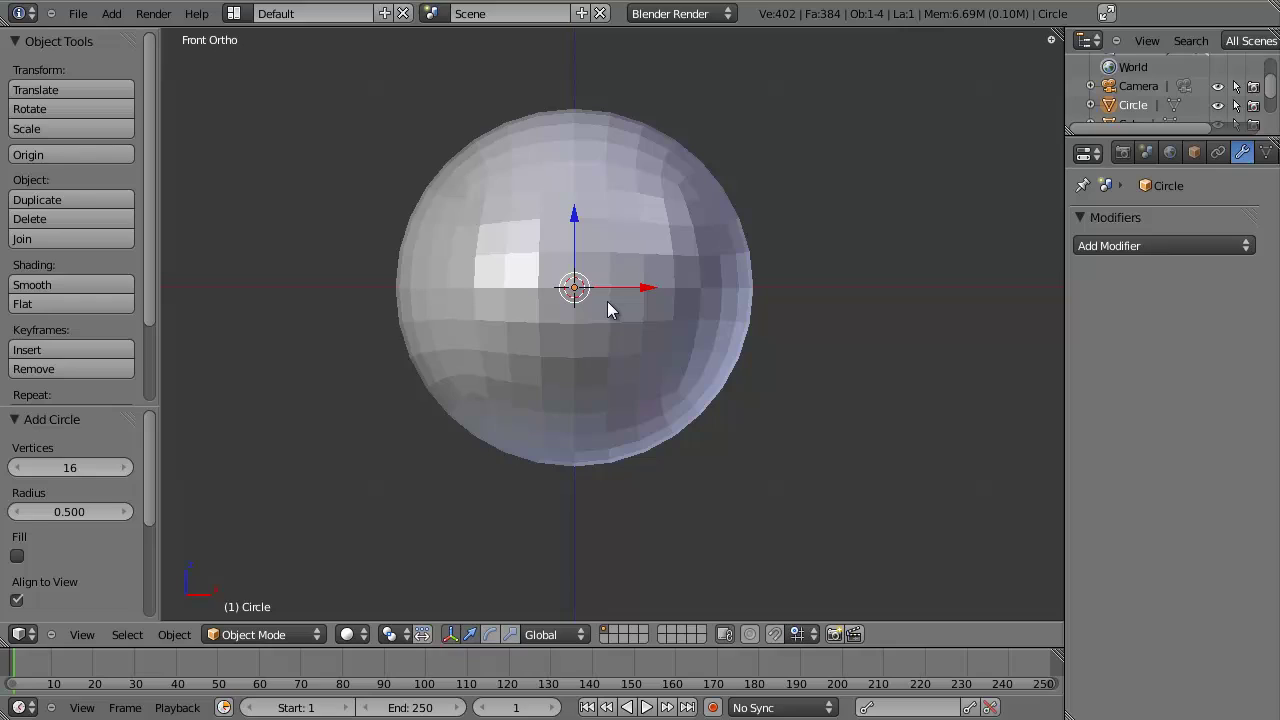
Switch to wireframe display and move the circle about -0.948 along Y so it sits in front of the sphere.
{"action": "mouse_move", "coordinate": [651, 286]}
{"action": "middle_mouse_down"}
{"action": "mouse_move", "coordinate": [634, 351]}
{"action": "mouse_move", "coordinate": [467, 392]}
{"action": "mouse_move", "coordinate": [518, 301]}
{"action": "middle_mouse_up"}
{"action": "key", "text": "z"}
{"action": "key", "text": "KP_3"}
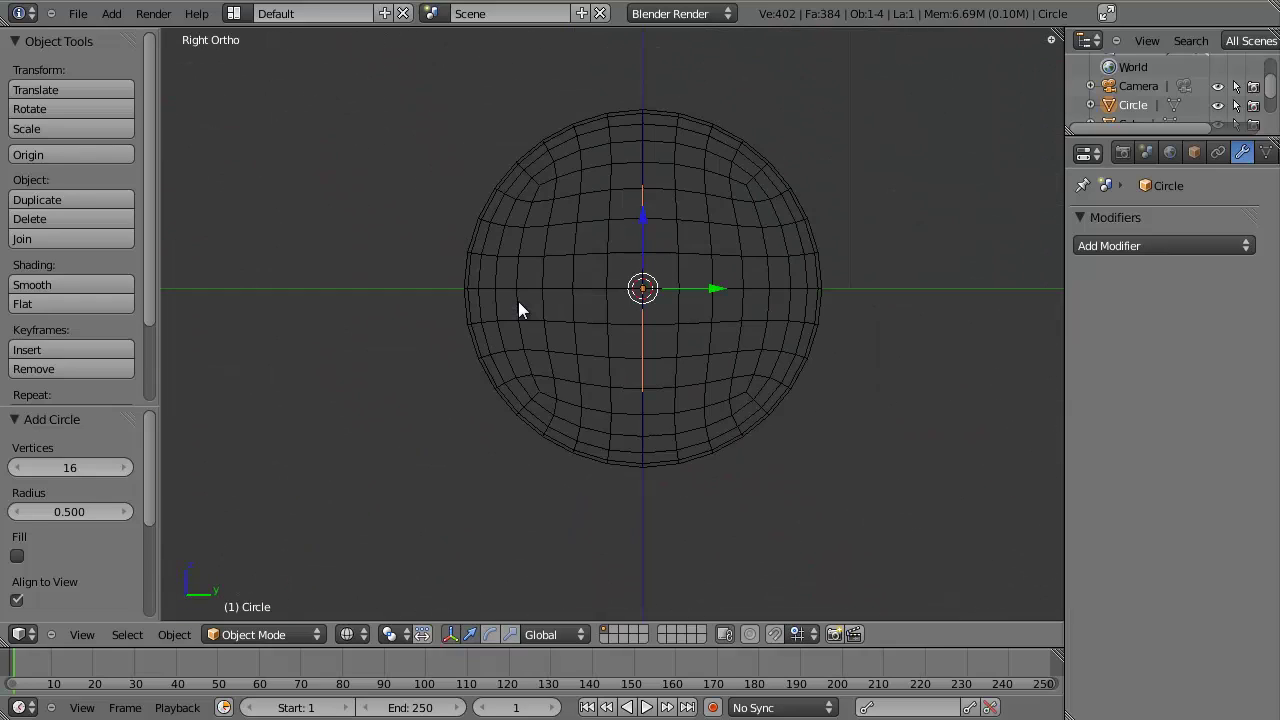
{"action": "left_click_drag", "start_coordinate": [712, 297], "coordinate": [518, 291]}
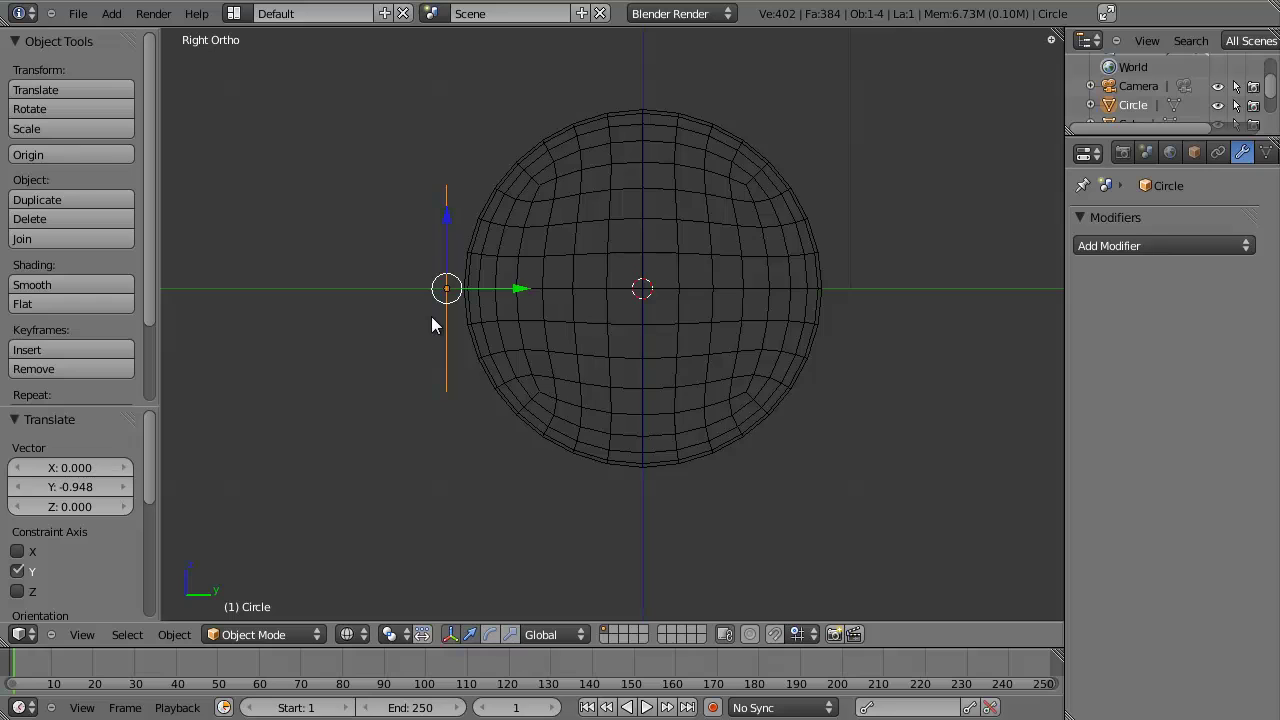
Scale the circle uniformly to about 0.824 in the front view so it lies near the sphere's central 4 by 4 face block.
{"action": "key", "text": "KP_1"}
{"action": "scroll", "coordinate": [491, 309], "scroll_direction": "up", "scroll_amount": 2}
{"action": "key", "text": "z"}
{"action": "key", "text": "z"}
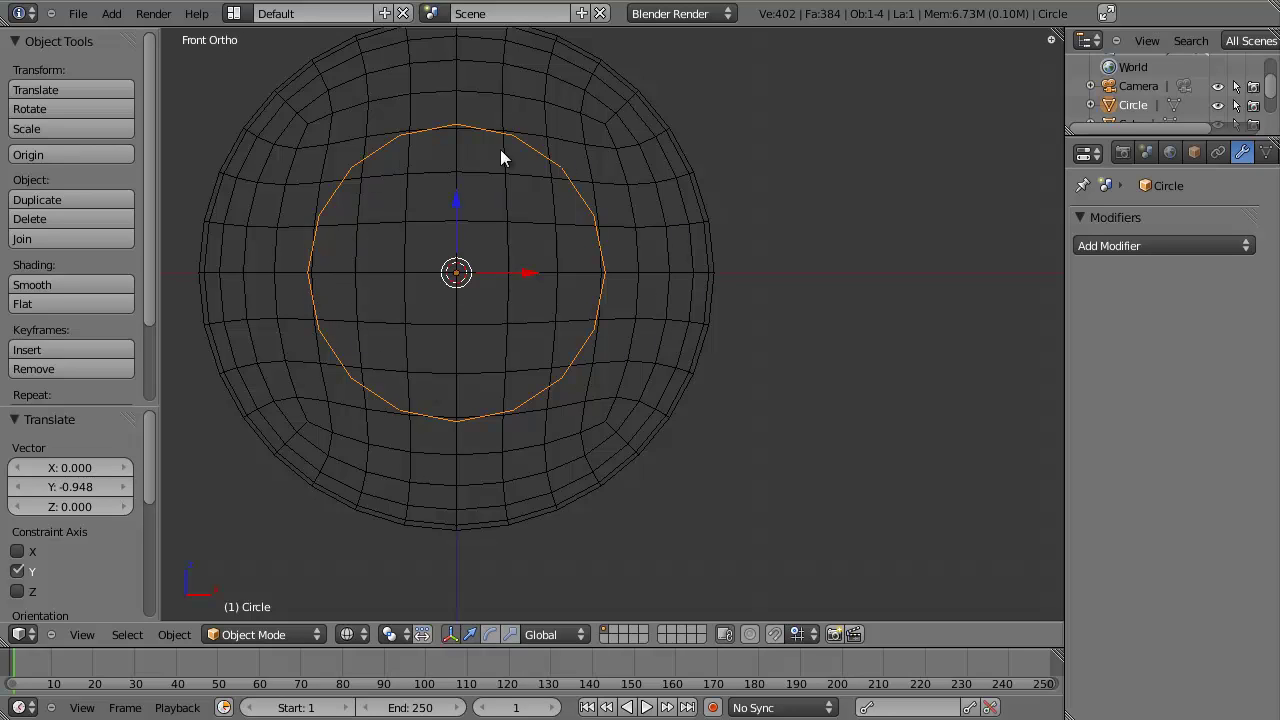
{"action": "key", "text": "KP_3"}
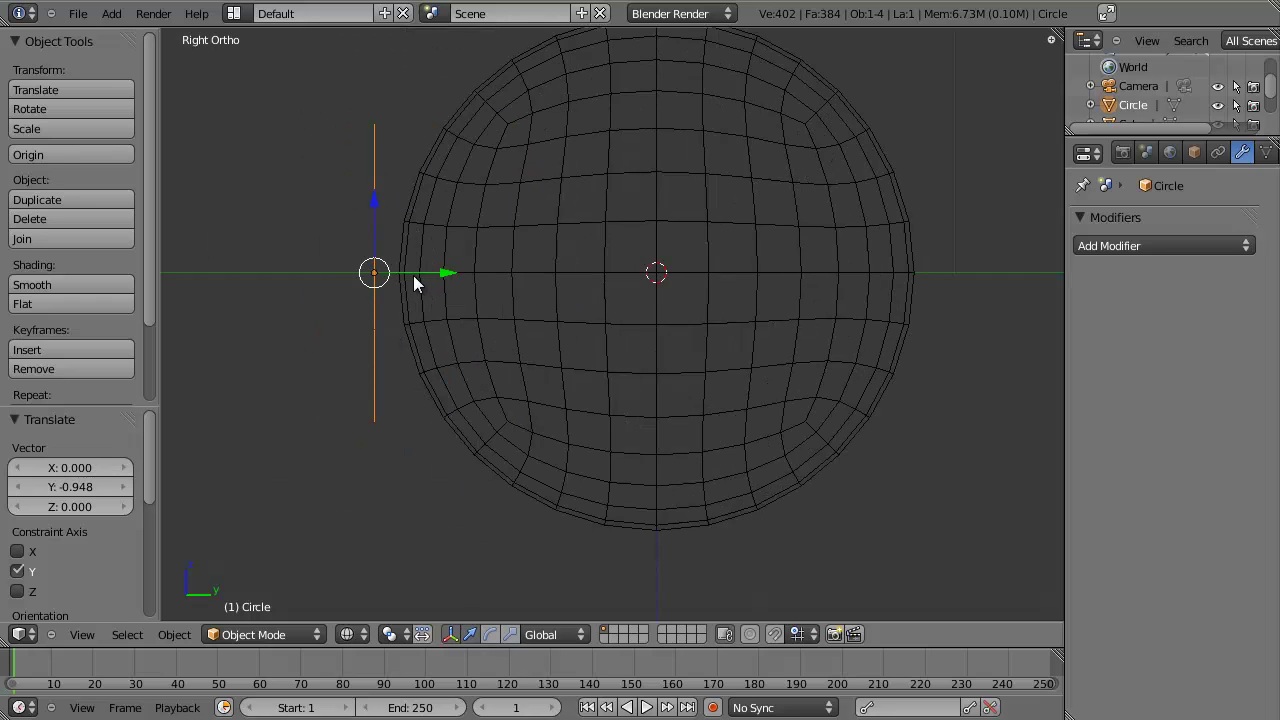
{"action": "key", "text": "KP_1"}
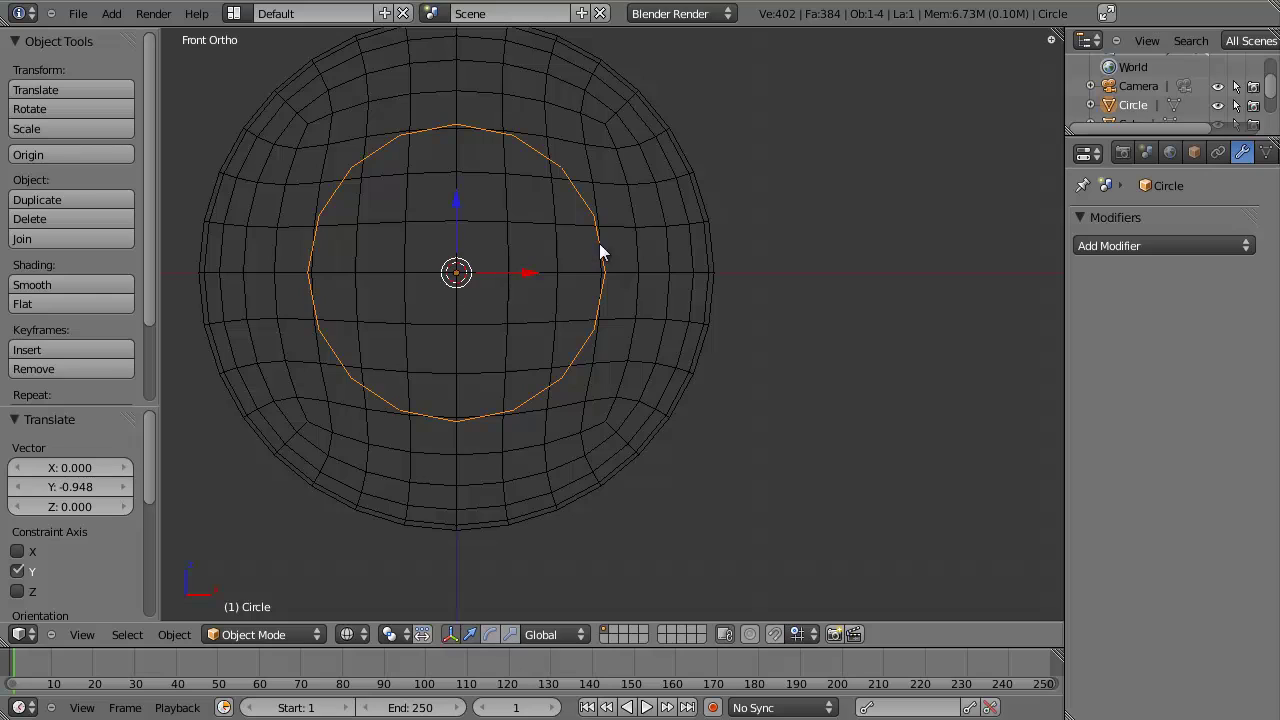
{"action": "key", "text": "s"}
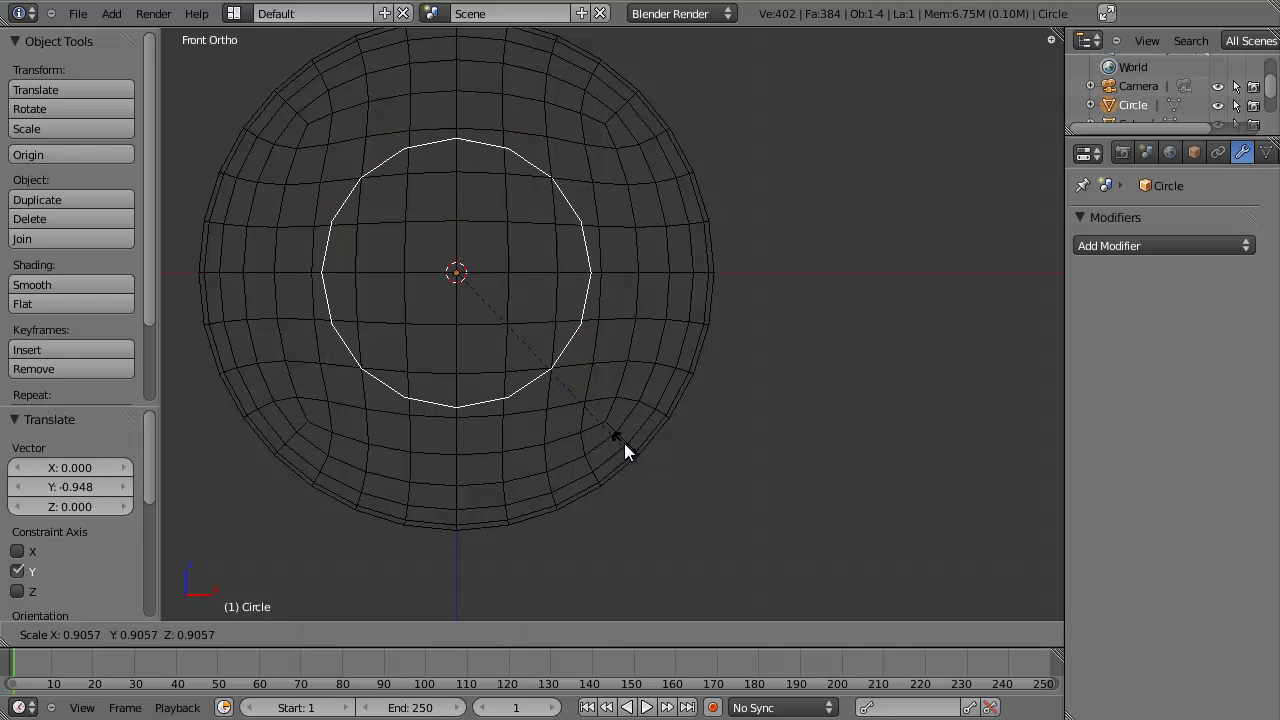
{"action": "left_click", "coordinate": [626, 422]}
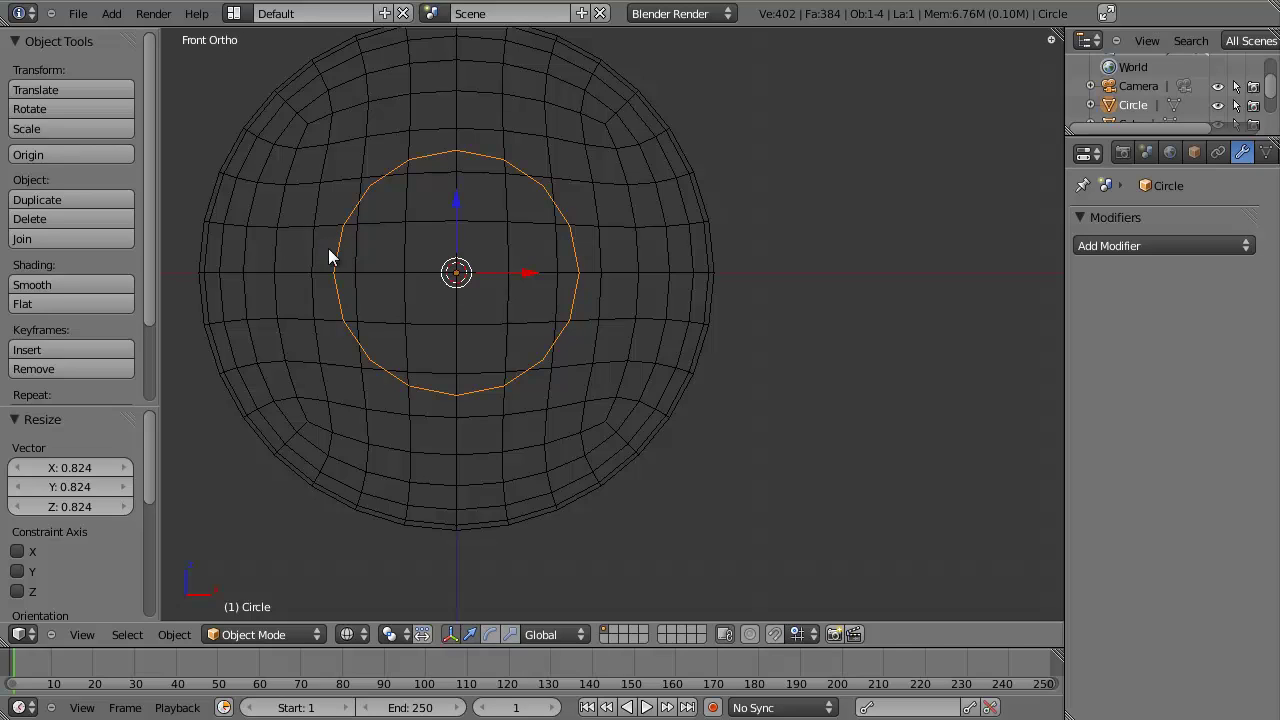
Draw temporary Grease Pencil strokes across the circle's upper-left outline and erase them.
{"action": "left_click_drag", "start_coordinate": [304, 244], "coordinate": [345, 256]}
{"action": "left_click_drag", "start_coordinate": [316, 186], "coordinate": [364, 215]}
{"action": "left_click_drag", "start_coordinate": [388, 130], "coordinate": [402, 185]}
{"action": "left_click_drag", "start_coordinate": [437, 113], "coordinate": [440, 170]}
{"action": "mouse_move", "coordinate": [480, 231]}
{"action": "right_mouse_down"}
{"action": "mouse_move", "coordinate": [456, 105]}
{"action": "mouse_move", "coordinate": [447, 117]}
{"action": "mouse_move", "coordinate": [415, 112]}
{"action": "mouse_move", "coordinate": [373, 174]}
{"action": "mouse_move", "coordinate": [424, 86]}
{"action": "mouse_move", "coordinate": [396, 155]}
{"action": "mouse_move", "coordinate": [407, 88]}
{"action": "mouse_move", "coordinate": [361, 215]}
{"action": "mouse_move", "coordinate": [296, 183]}
{"action": "mouse_move", "coordinate": [278, 233]}
{"action": "mouse_move", "coordinate": [321, 258]}
{"action": "right_mouse_up"}
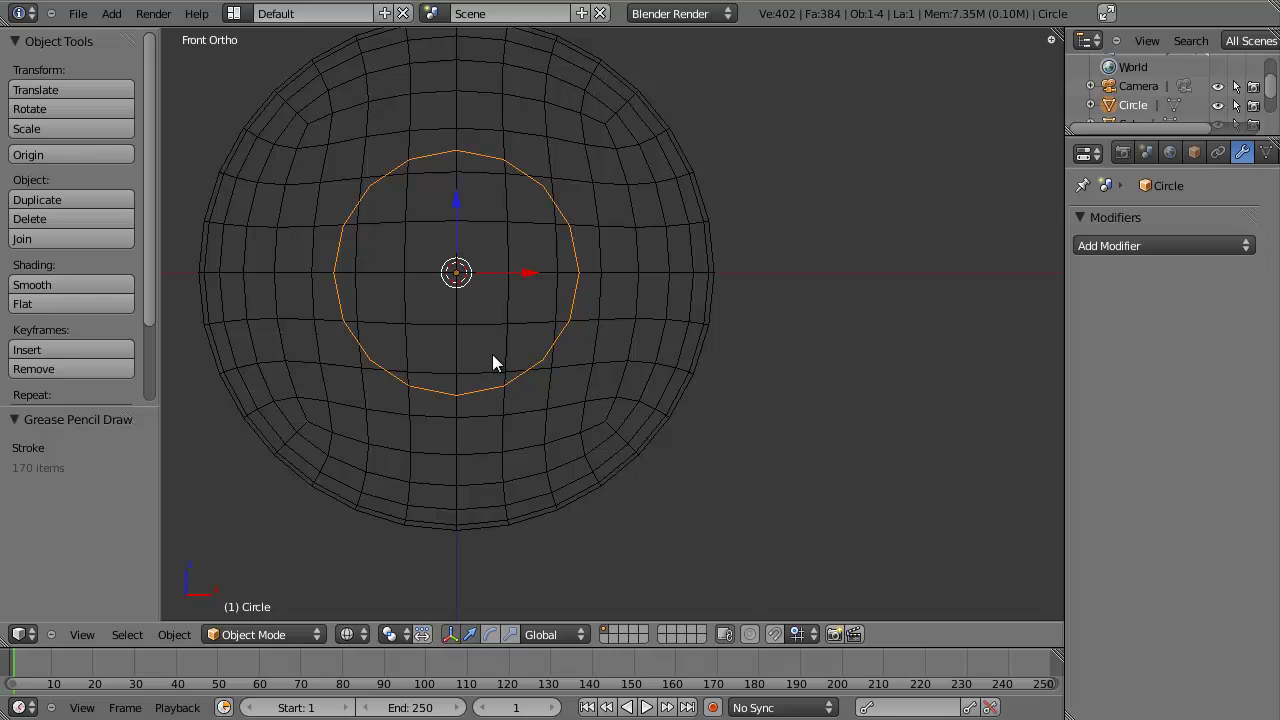
{"action": "middle_click_drag", "start_coordinate": [530, 314], "coordinate": [652, 335], "text": "shift"}
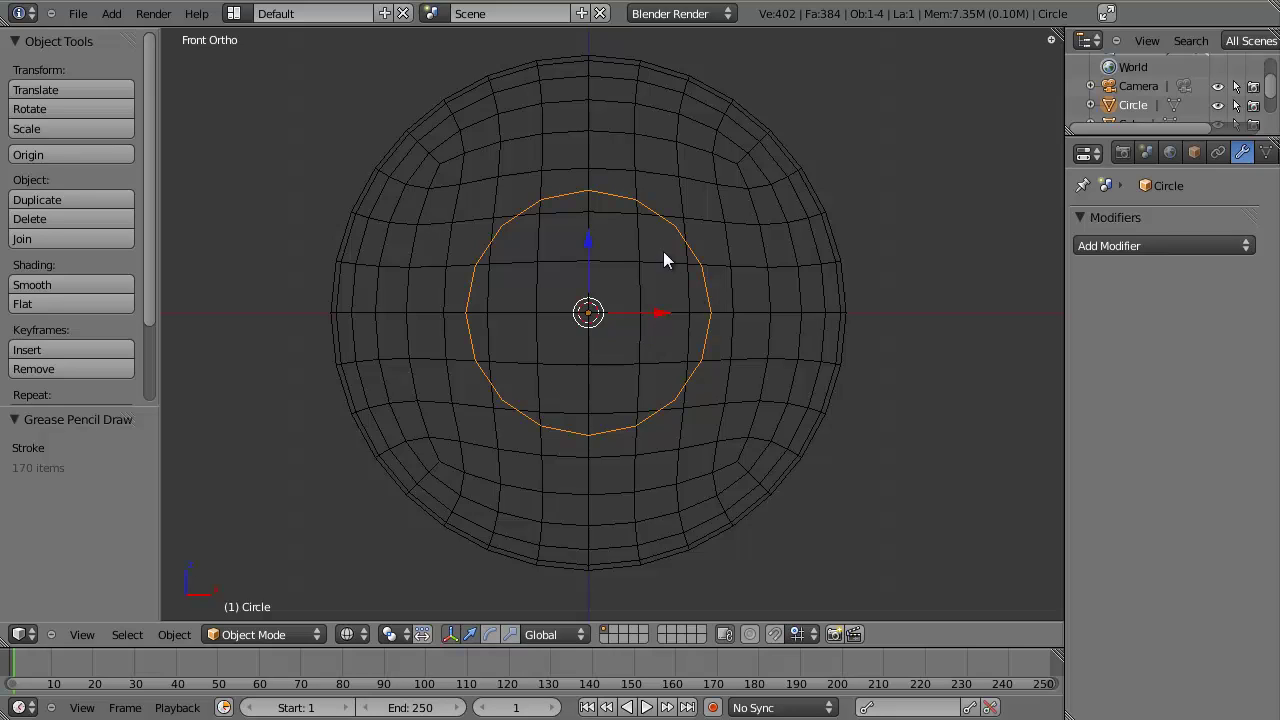
Add a Shrinkwrap modifier to the circle with the Cube object as its target.
{"action": "left_click", "coordinate": [1139, 248]}
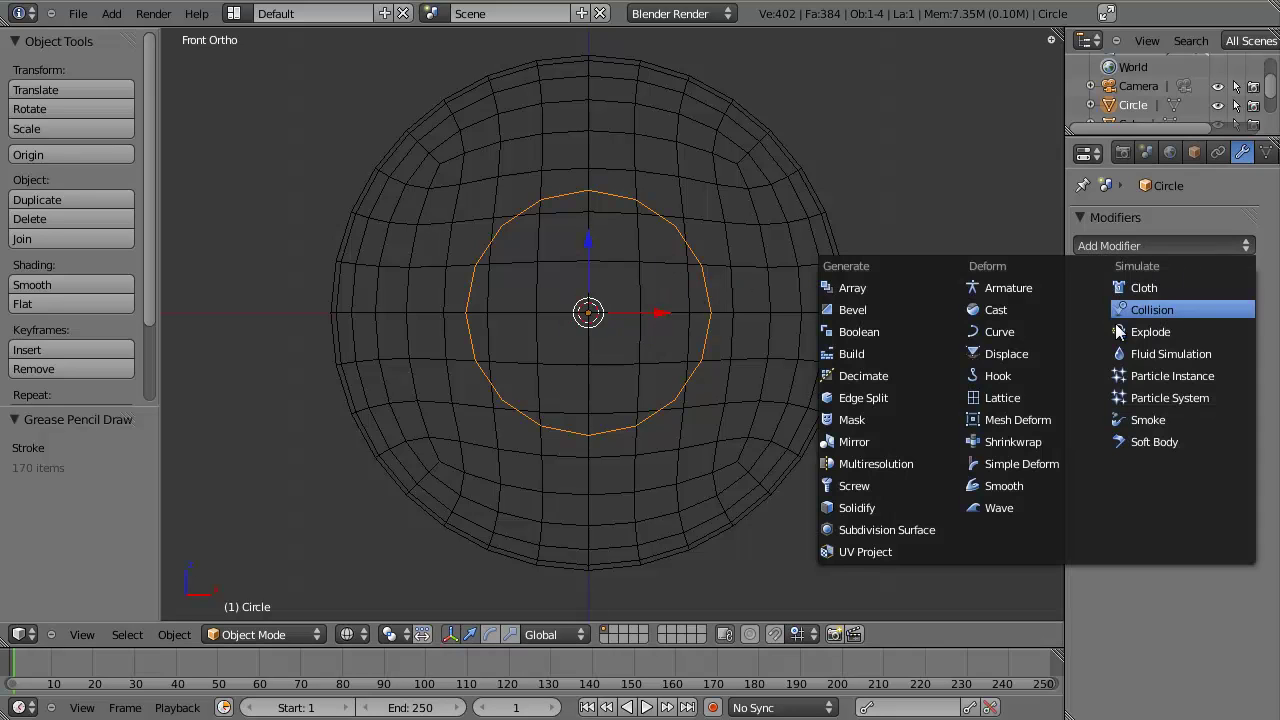
{"action": "left_click", "coordinate": [1046, 443]}
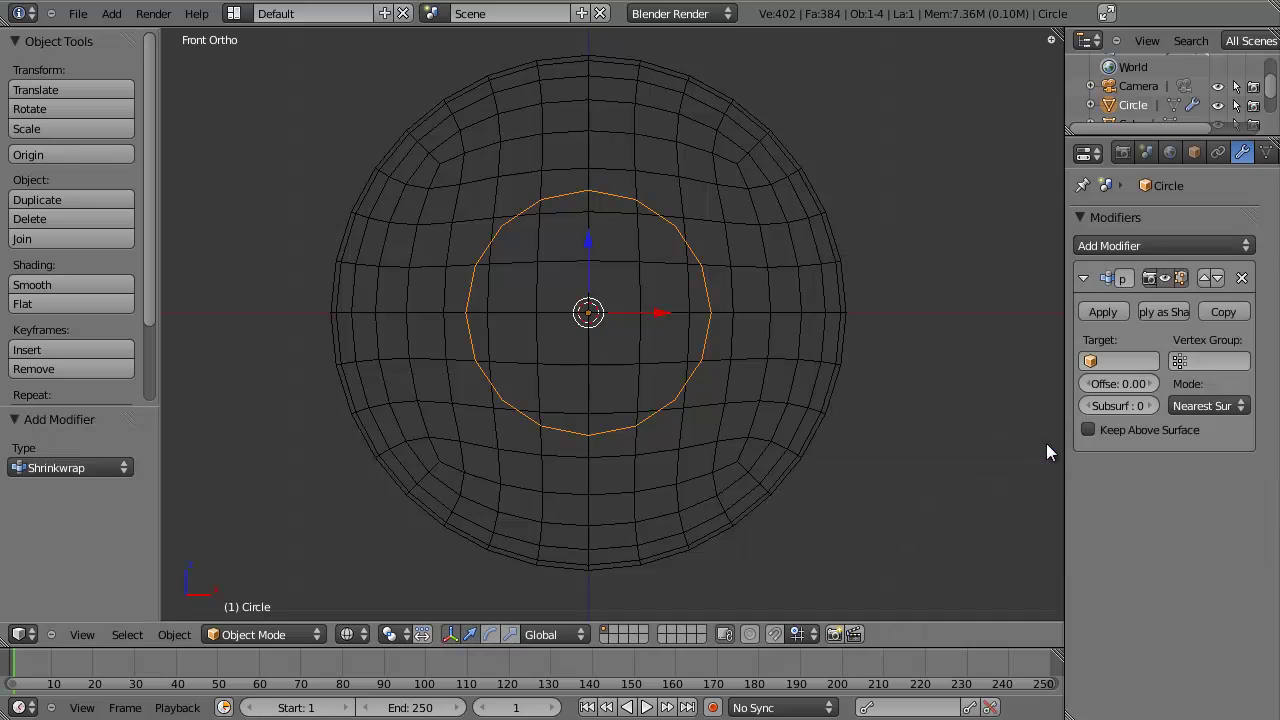
{"action": "left_click", "coordinate": [1128, 359]}
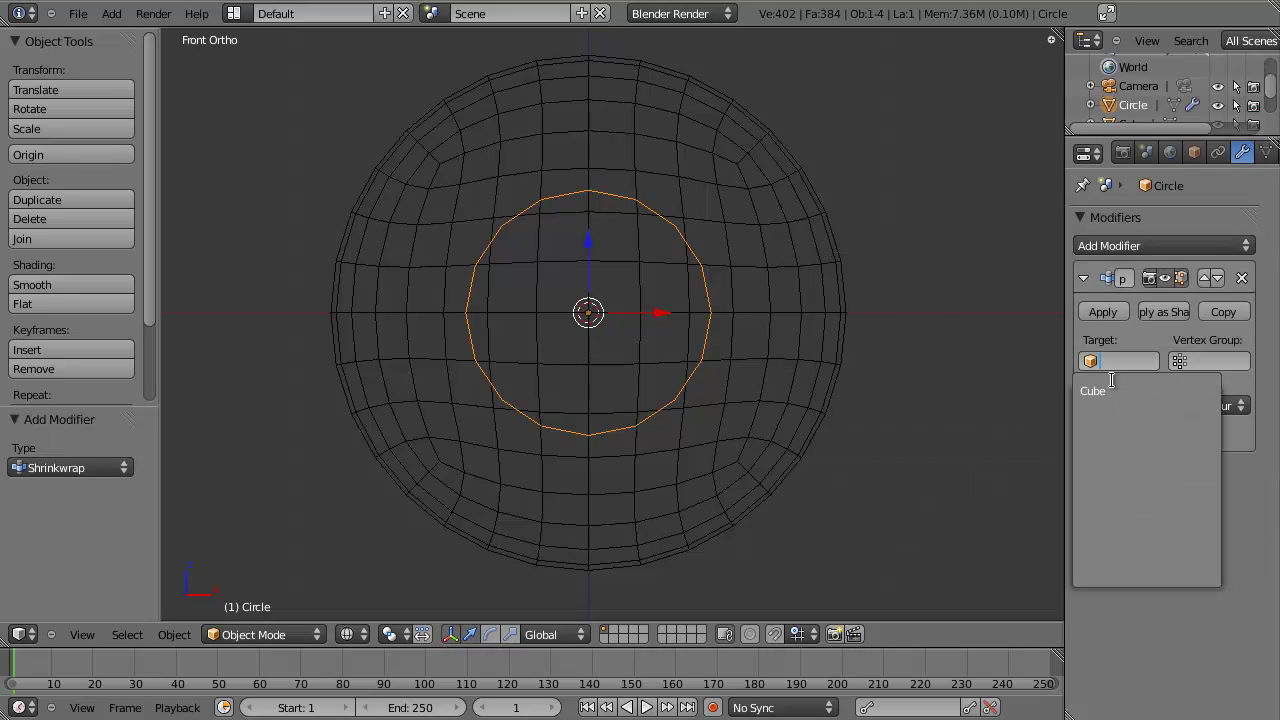
{"action": "left_click", "coordinate": [1112, 387]}
Check the wrapped circle against the sphere in solid and wireframe display, and change the Shrinkwrap mode to Project.
{"action": "key", "text": "z"}
{"action": "mouse_move", "coordinate": [774, 223]}
{"action": "middle_mouse_down"}
{"action": "mouse_move", "coordinate": [726, 286]}
{"action": "mouse_move", "coordinate": [671, 314]}
{"action": "middle_mouse_up"}
{"action": "key", "text": "z"}
{"action": "middle_click_drag", "start_coordinate": [781, 335], "coordinate": [697, 363]}
{"action": "key", "text": "KP_1"}
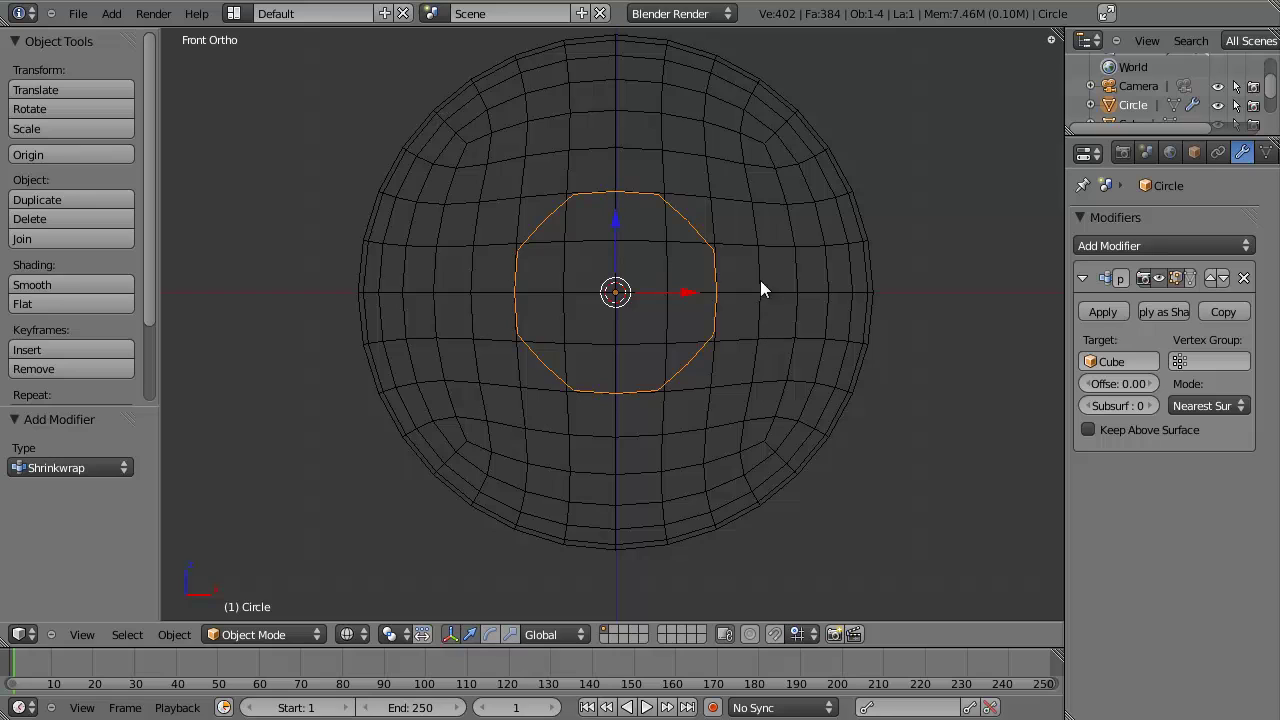
{"action": "scroll", "coordinate": [706, 270], "scroll_direction": "up", "scroll_amount": 3}
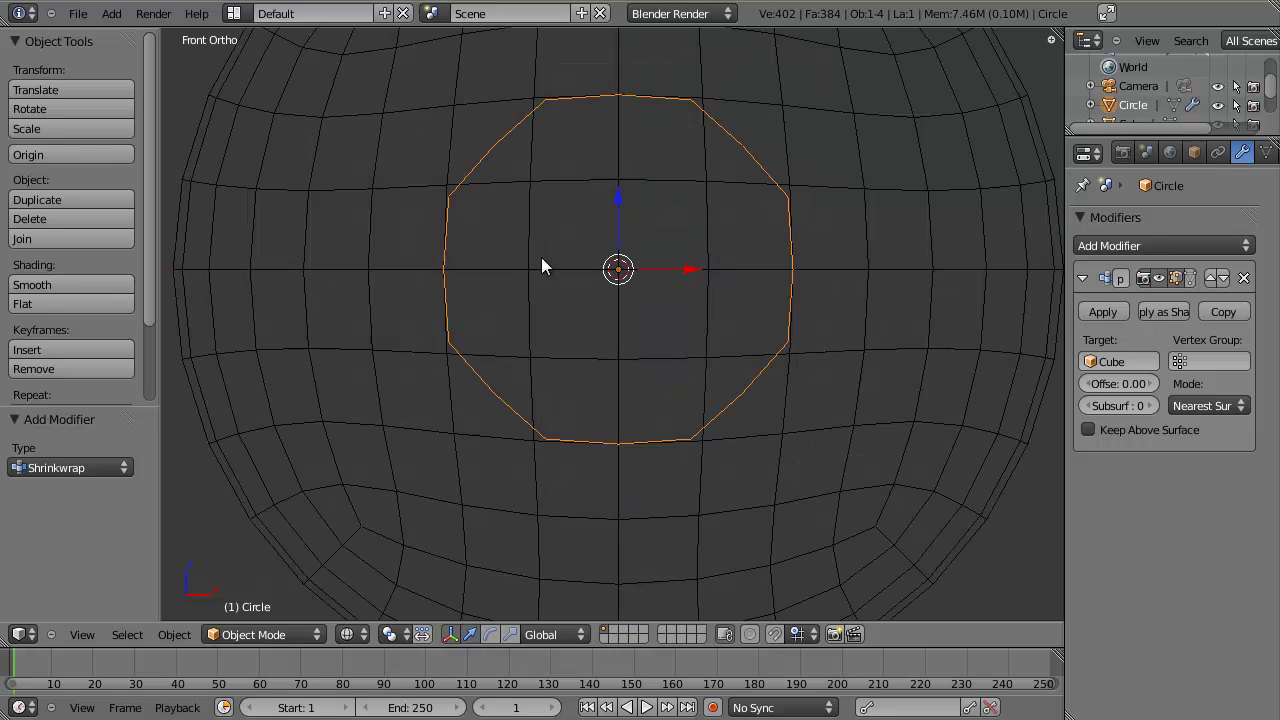
{"action": "middle_click_drag", "start_coordinate": [722, 309], "coordinate": [685, 341], "text": "shift"}
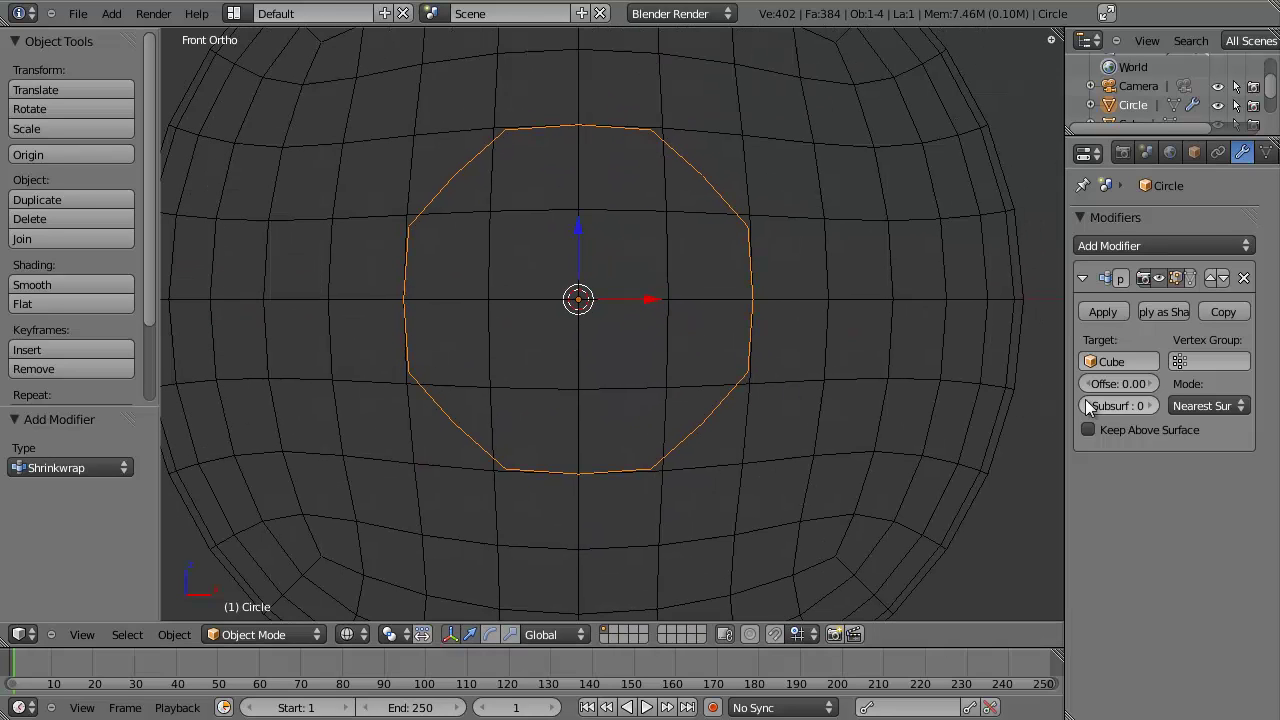
{"action": "left_click", "coordinate": [1209, 405]}
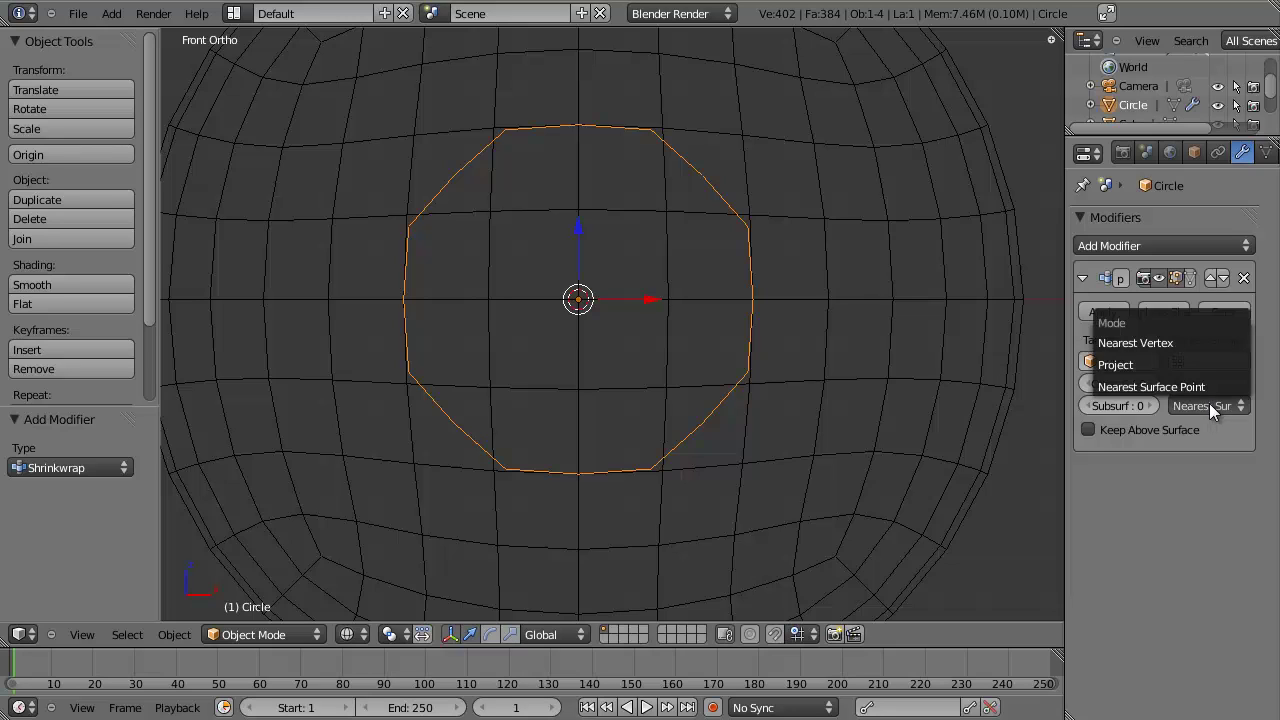
{"action": "left_click", "coordinate": [1195, 364]}
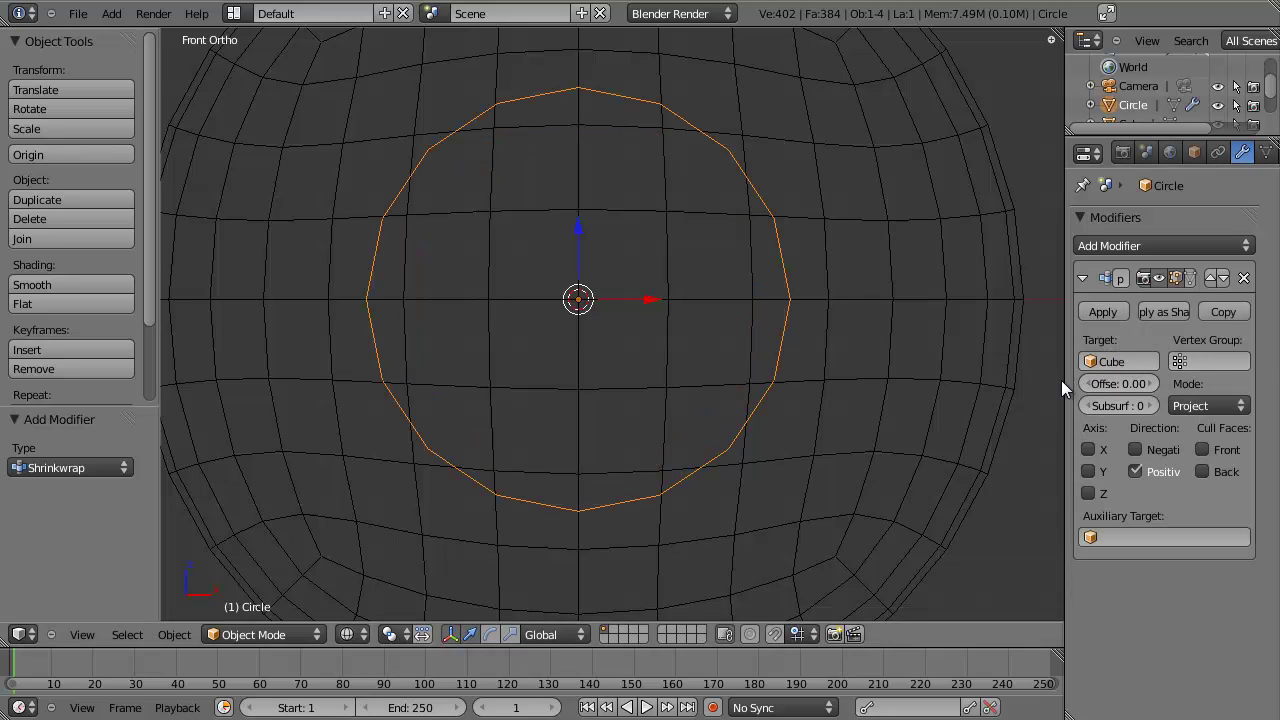
Widen the modifier settings area and set the projection to the Y axis with the Negative direction enabled alongside Positive.
{"action": "left_click_drag", "start_coordinate": [1066, 375], "coordinate": [950, 359]}
{"action": "scroll", "coordinate": [835, 280], "scroll_direction": "down", "scroll_amount": 4}
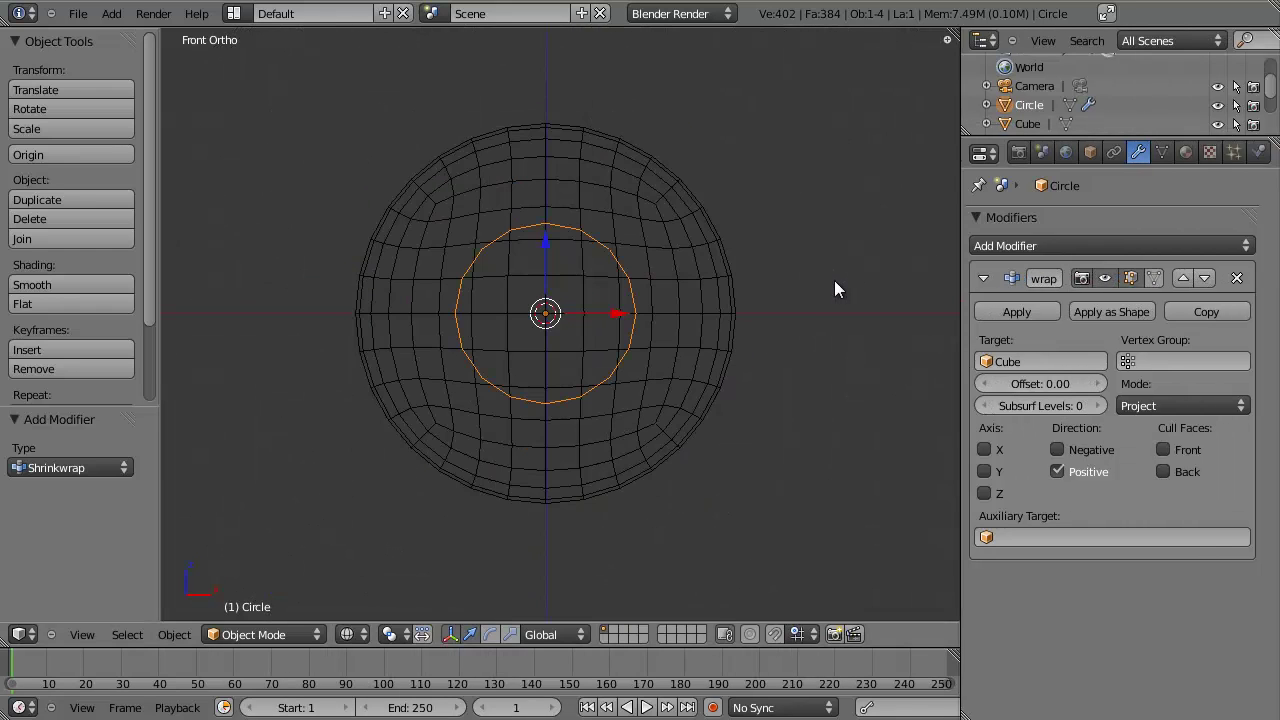
{"action": "key", "text": "KP_3"}
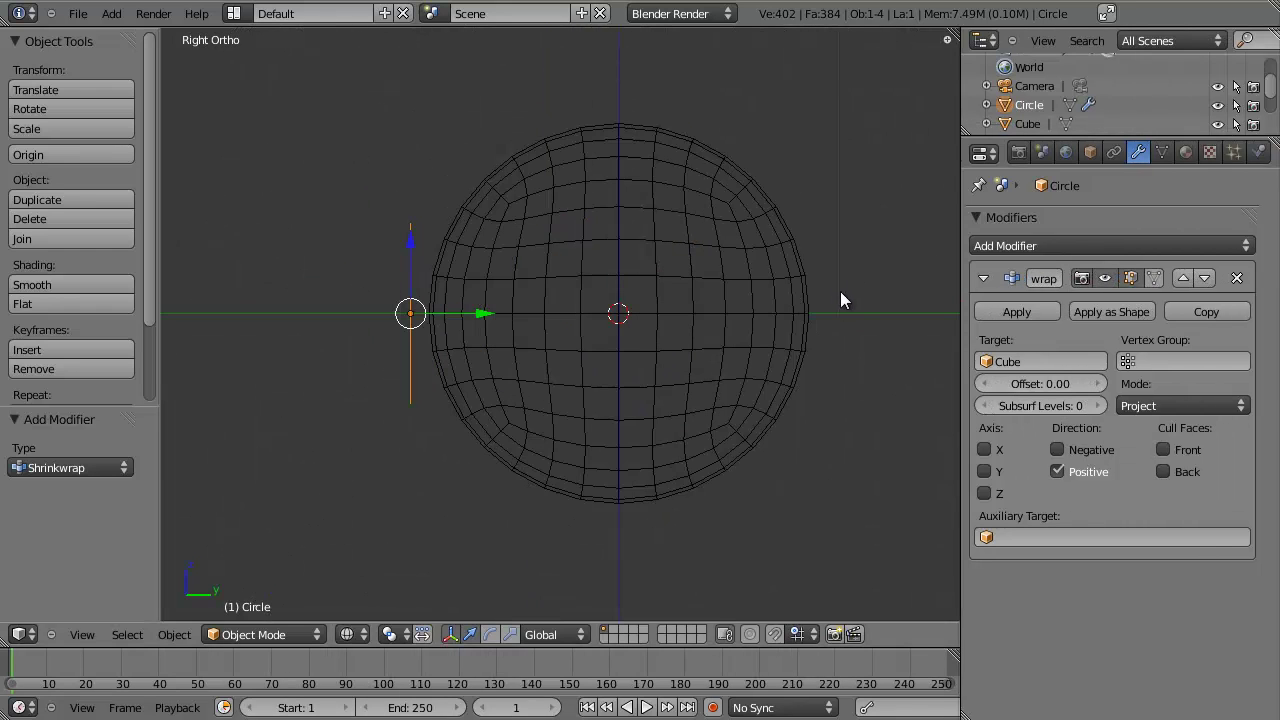
{"action": "left_click", "coordinate": [985, 472]}
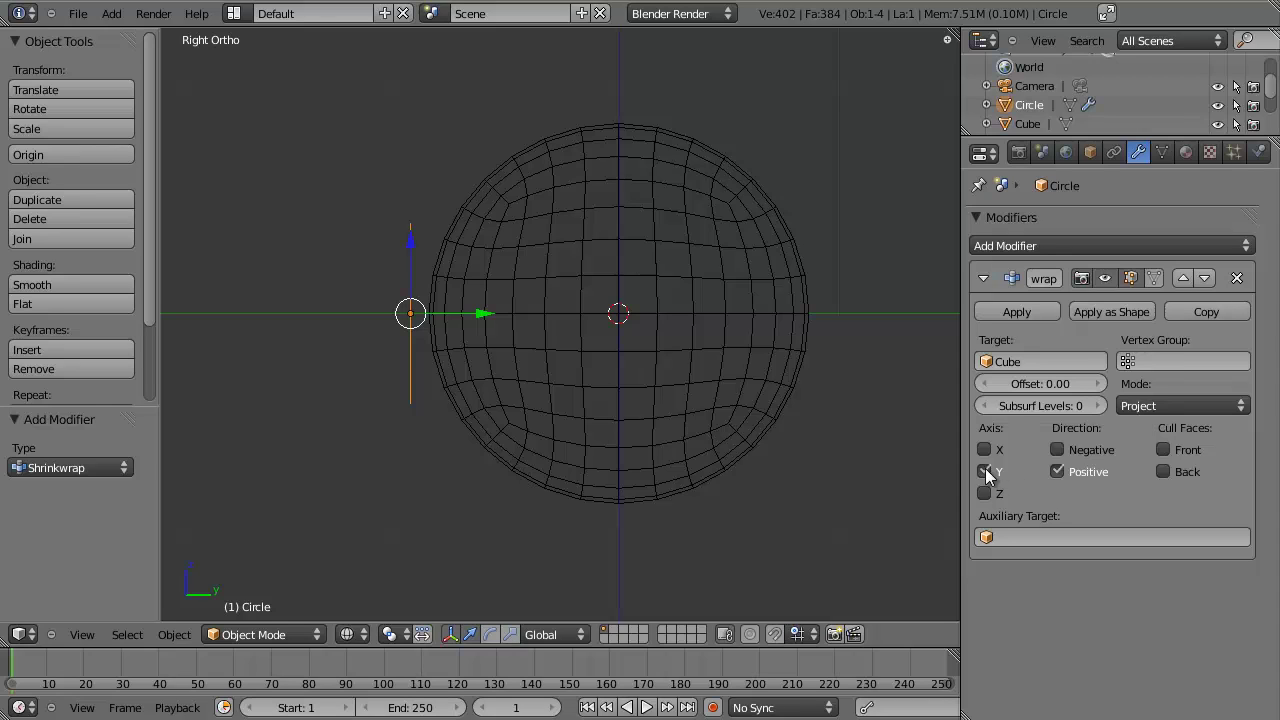
{"action": "left_click", "coordinate": [1058, 449]}
Select the circle in the side view and apply its rotation.
{"action": "middle_click_drag", "start_coordinate": [428, 308], "coordinate": [660, 357]}
{"action": "middle_click_drag", "start_coordinate": [540, 354], "coordinate": [444, 319]}
{"action": "key", "text": "KP_3"}
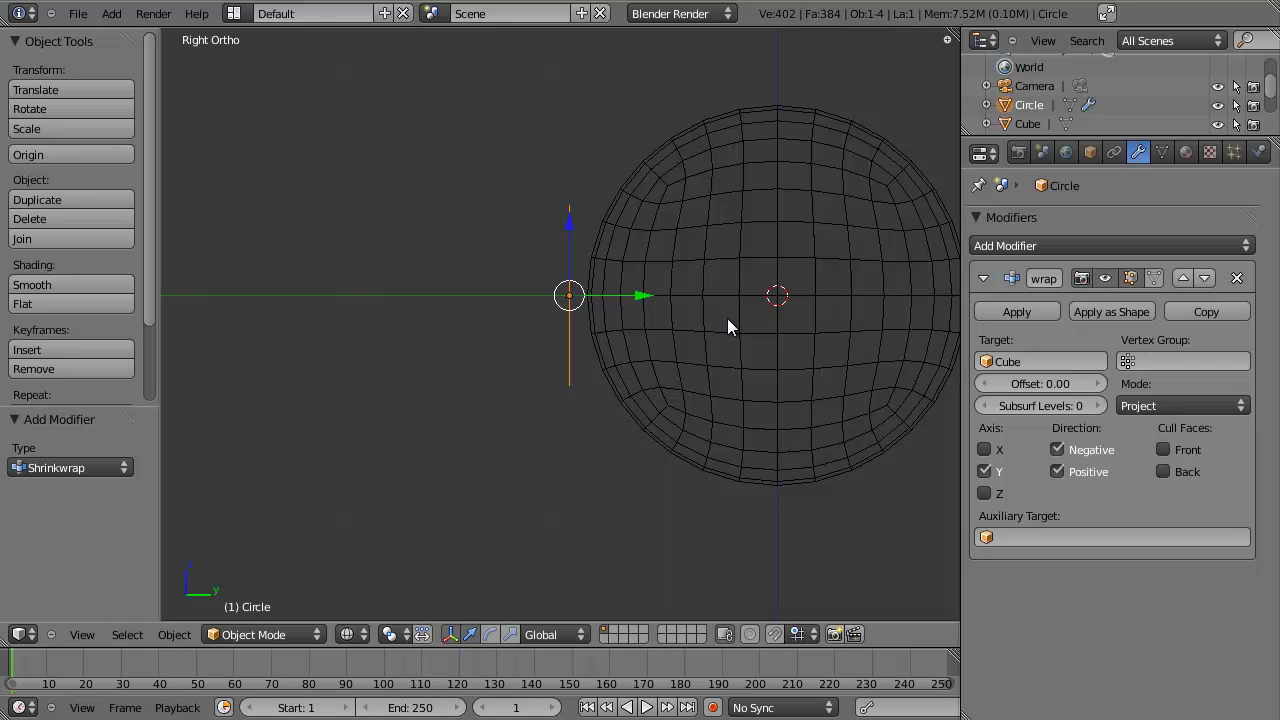
{"action": "right_click", "coordinate": [778, 315]}
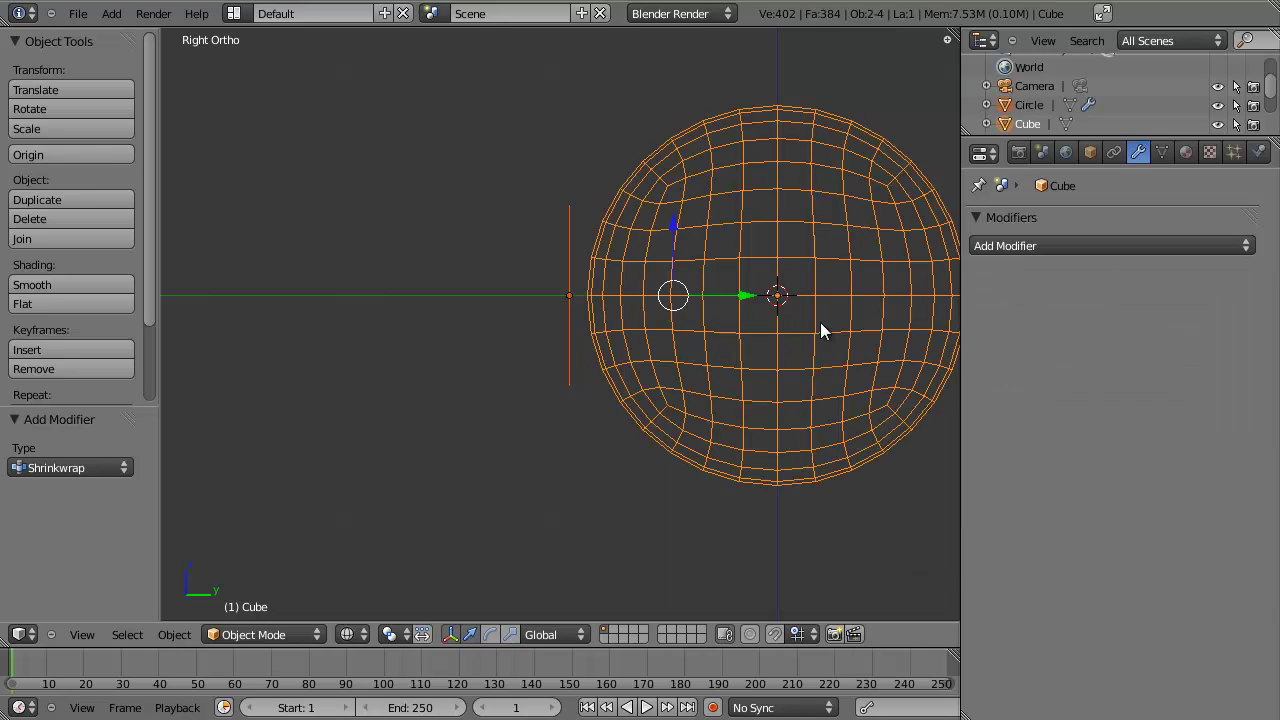
{"action": "right_click", "coordinate": [570, 316]}
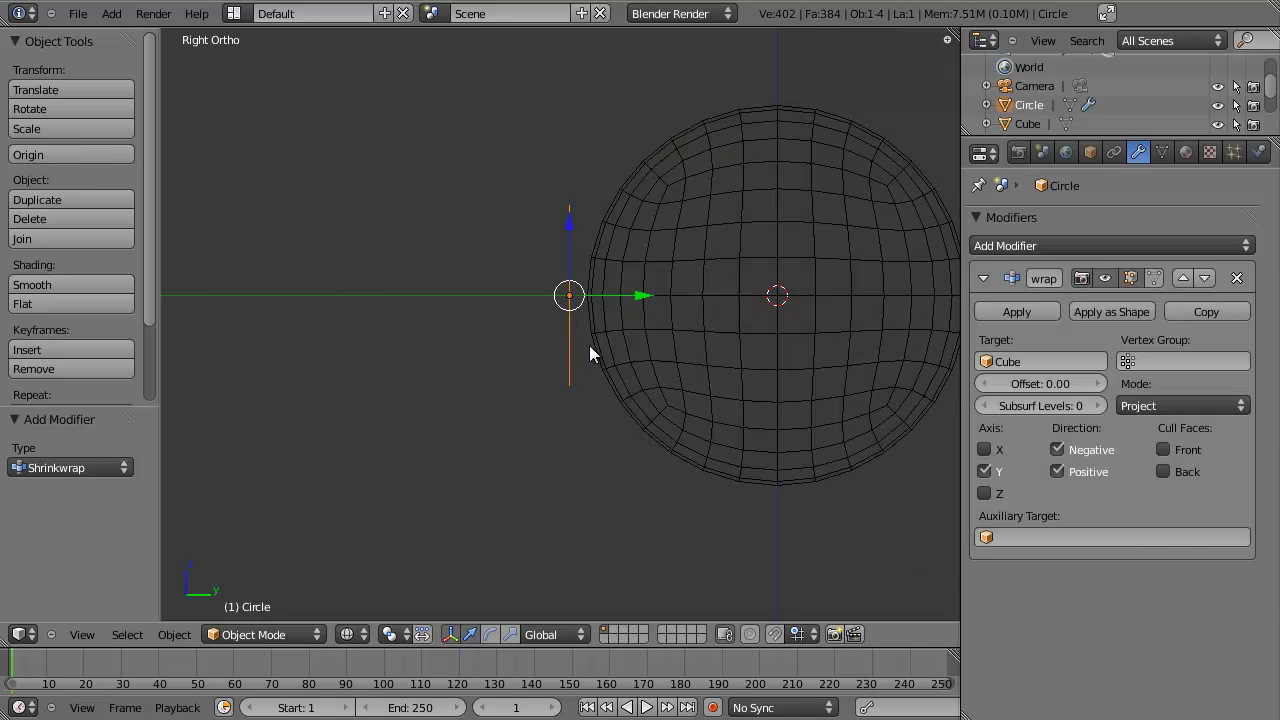
{"action": "key", "text": "ctrl+a"}
{"action": "left_click", "coordinate": [590, 347]}
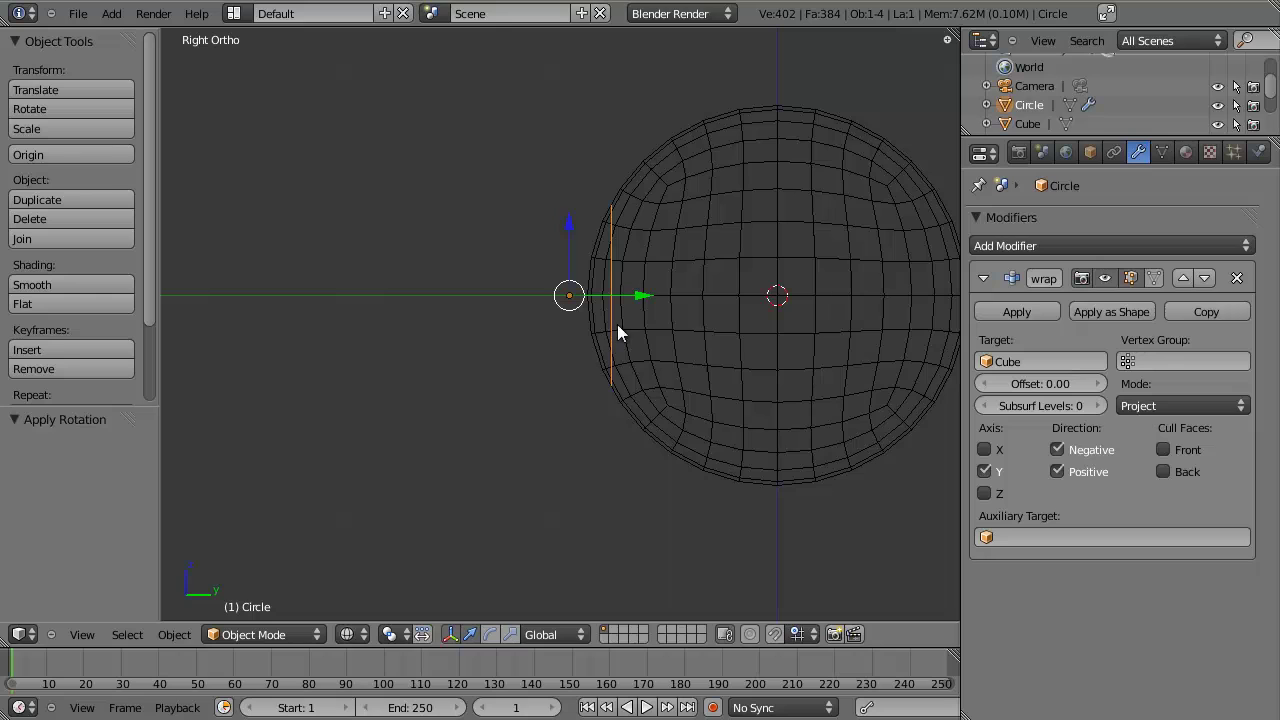
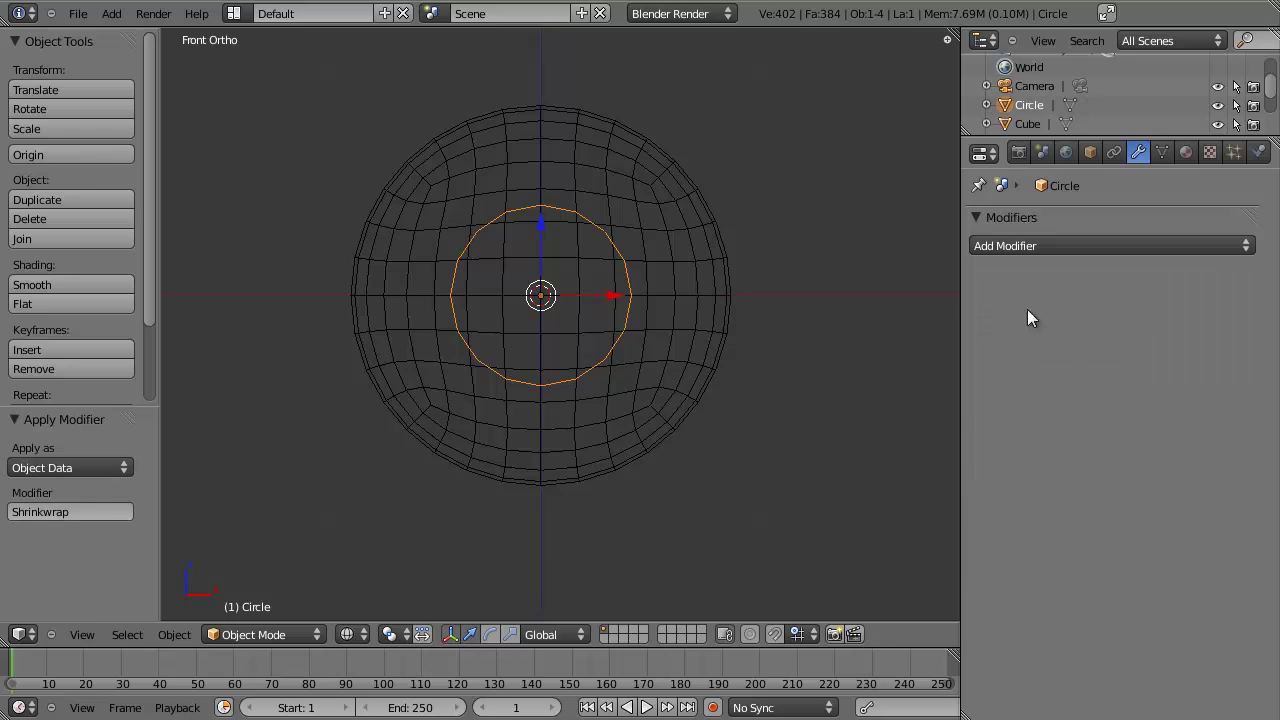
Join the circle into the sphere's mesh, with the sphere as the active object.
{"action": "scroll", "coordinate": [652, 314], "scroll_direction": "up", "scroll_amount": 2}
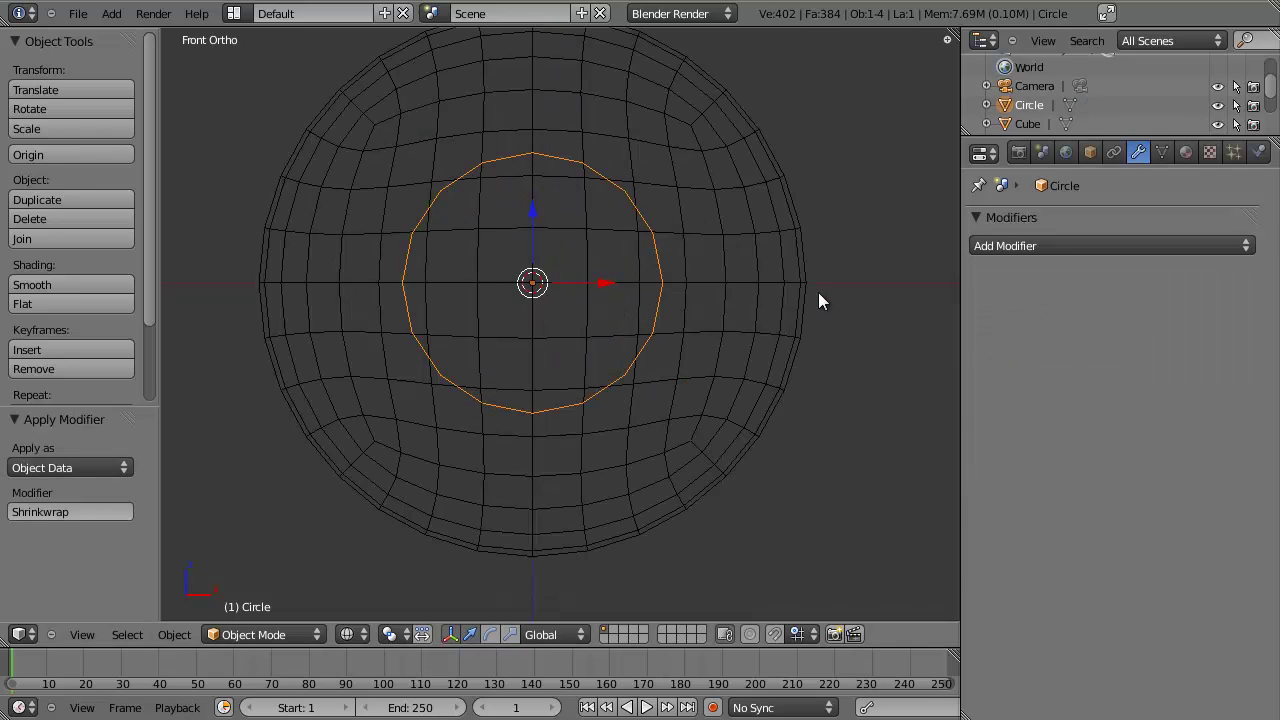
{"action": "right_click", "coordinate": [752, 223], "text": "shift"}
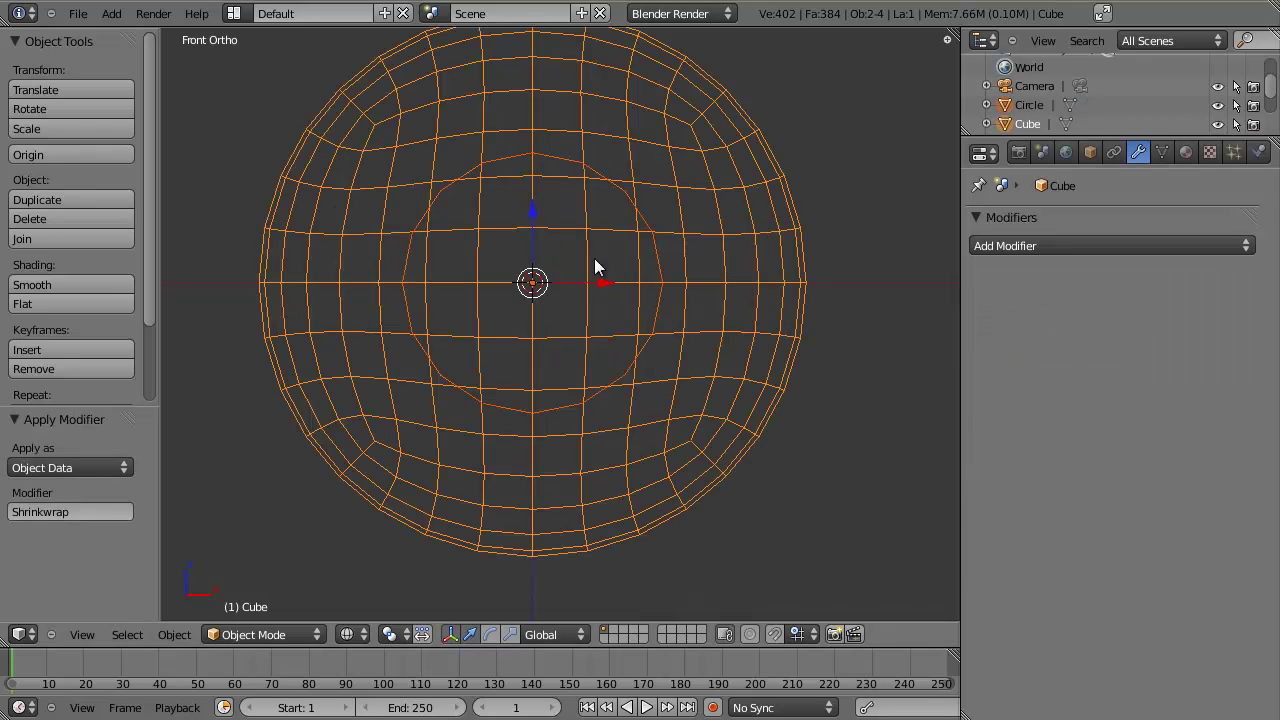
{"action": "key", "text": "ctrl+j"}
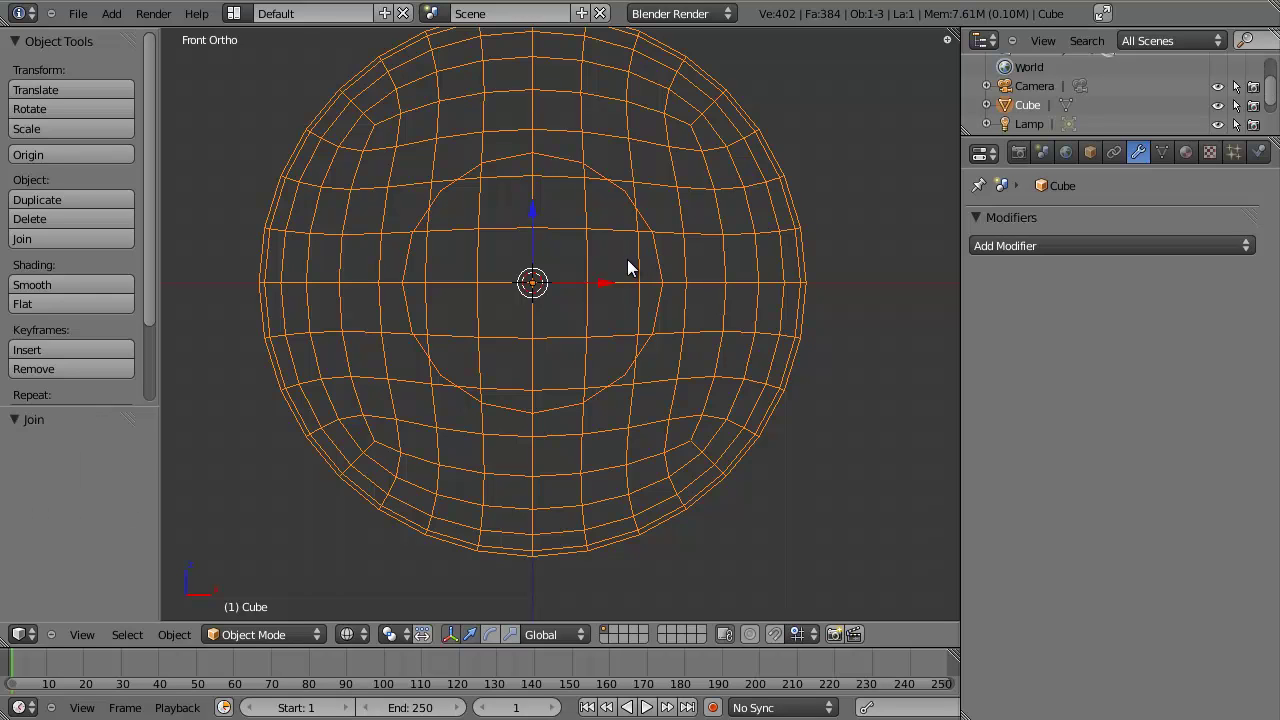
In Edit Mode, clear the selection and box-select the upper four rows of the sphere's central 5 by 5 vertex block, excluding the circle.
{"action": "middle_click_drag", "start_coordinate": [629, 266], "coordinate": [657, 298], "text": "shift"}
{"action": "key", "text": "Tab"}
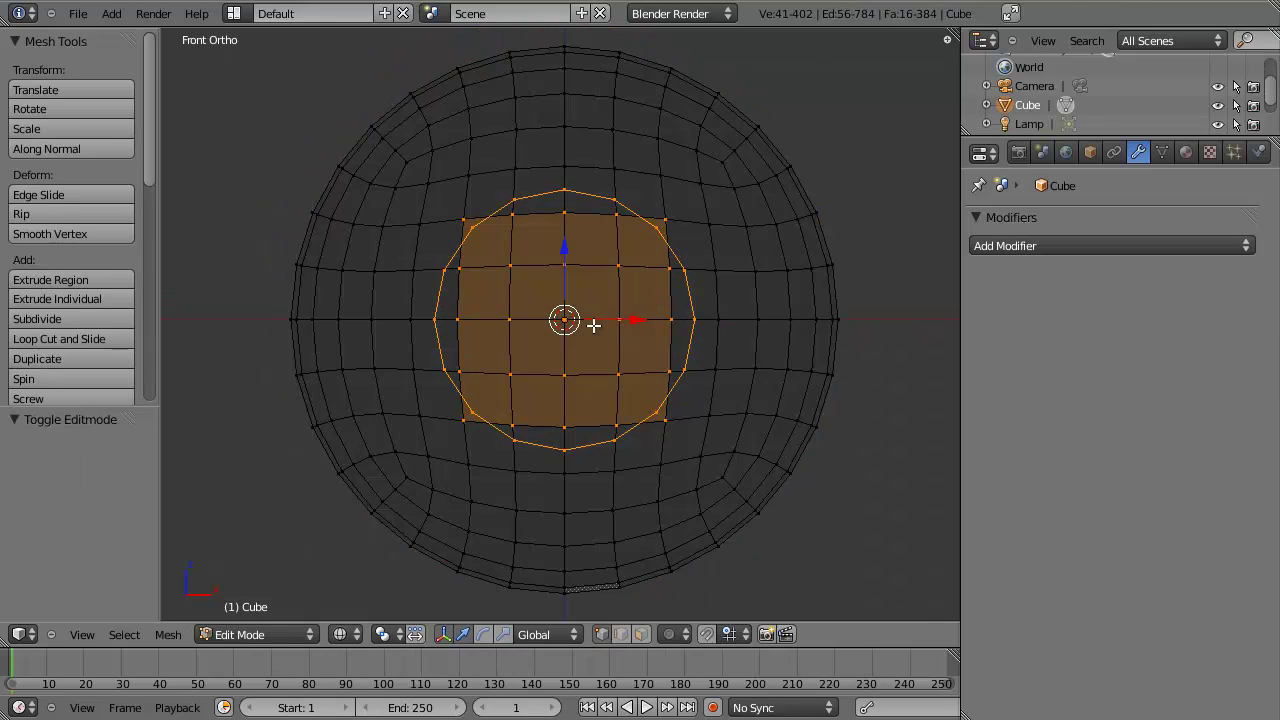
{"action": "key", "text": "a"}
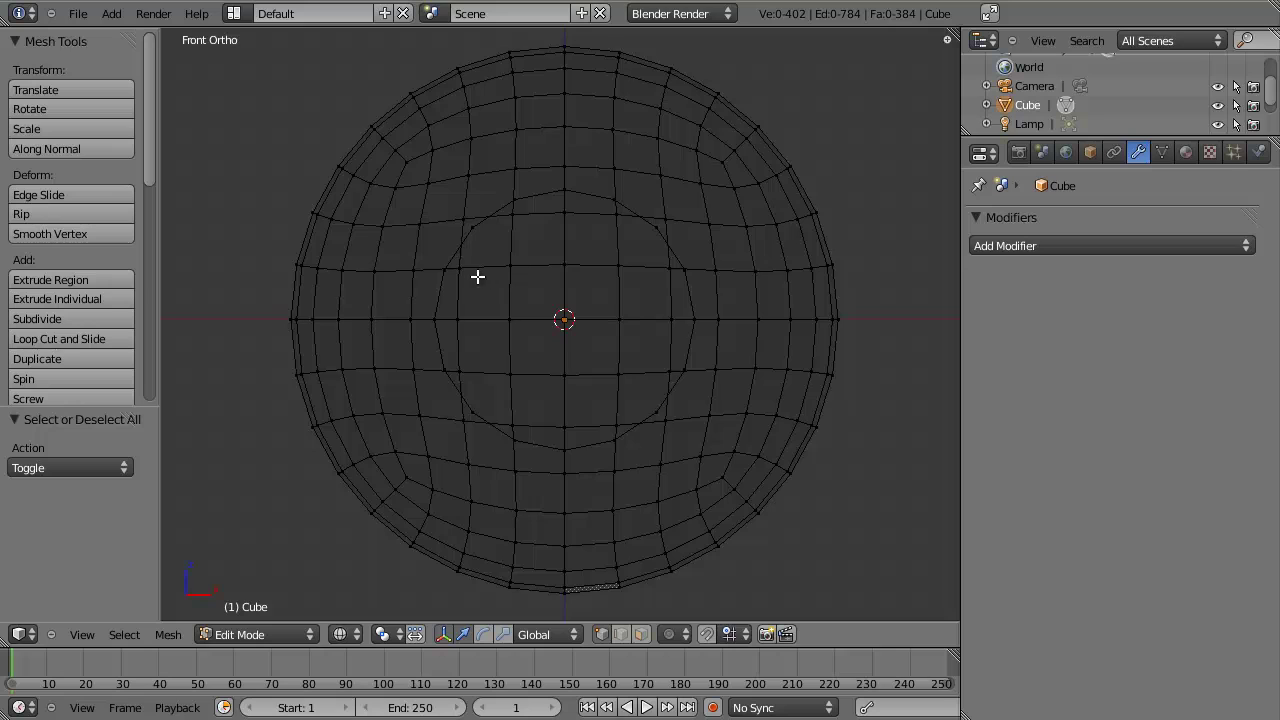
{"action": "key", "text": "b"}
{"action": "left_click_drag", "start_coordinate": [445, 245], "coordinate": [678, 391]}
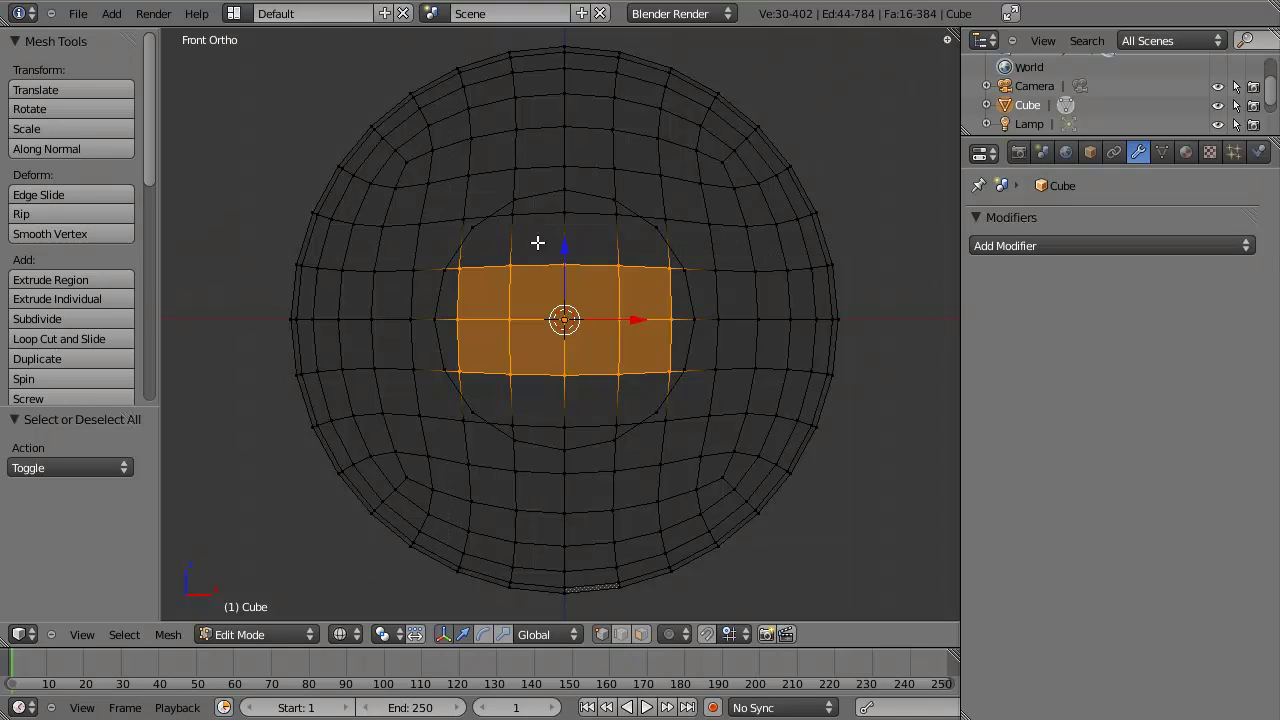
{"action": "key", "text": "b"}
{"action": "left_click_drag", "start_coordinate": [444, 210], "coordinate": [694, 222]}
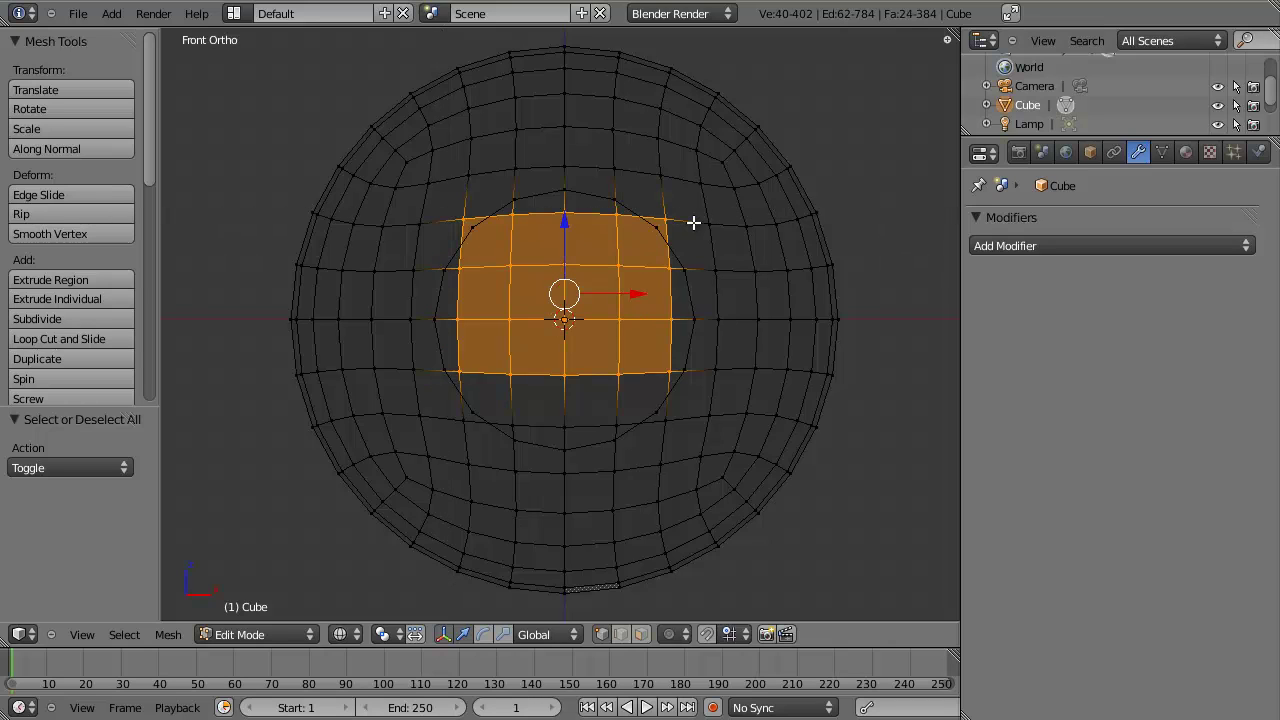
Try to delete the vertices of the central 4 by 4 face block on both sides of the sphere.
{"action": "key", "text": "b"}
{"action": "left_click_drag", "start_coordinate": [435, 418], "coordinate": [711, 429]}
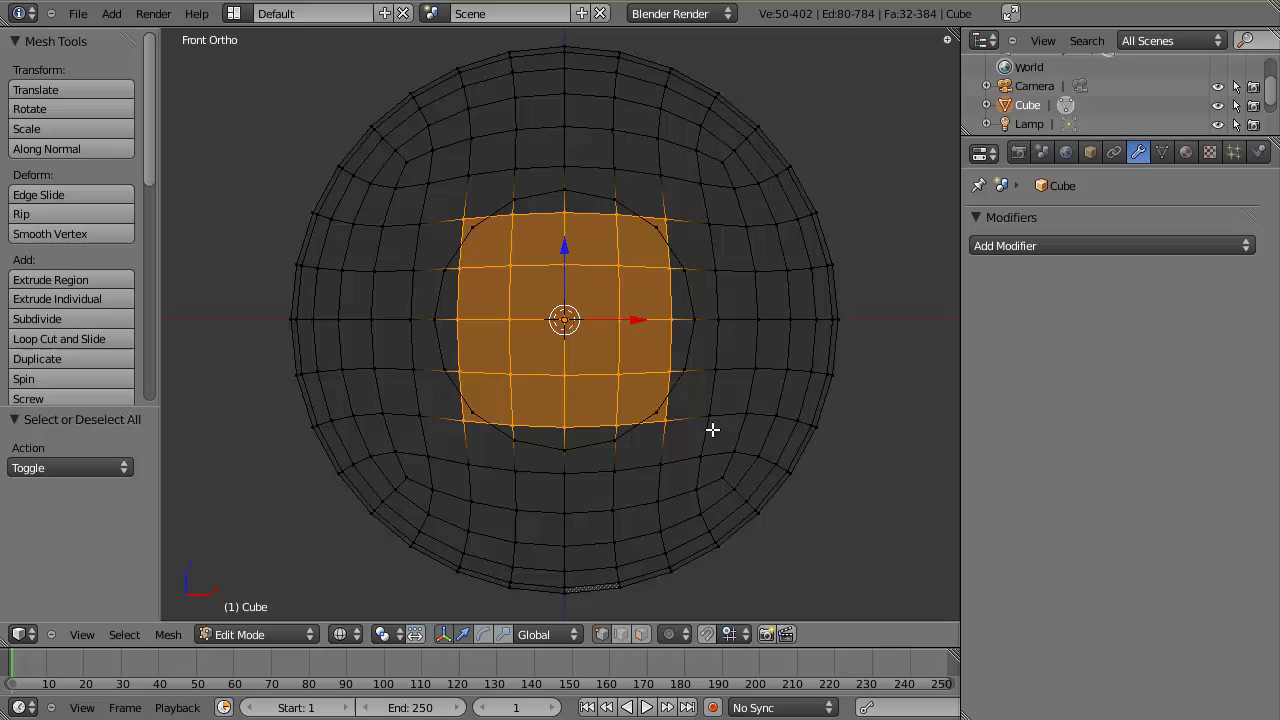
{"action": "key", "text": "x"}
{"action": "left_click", "coordinate": [669, 306]}
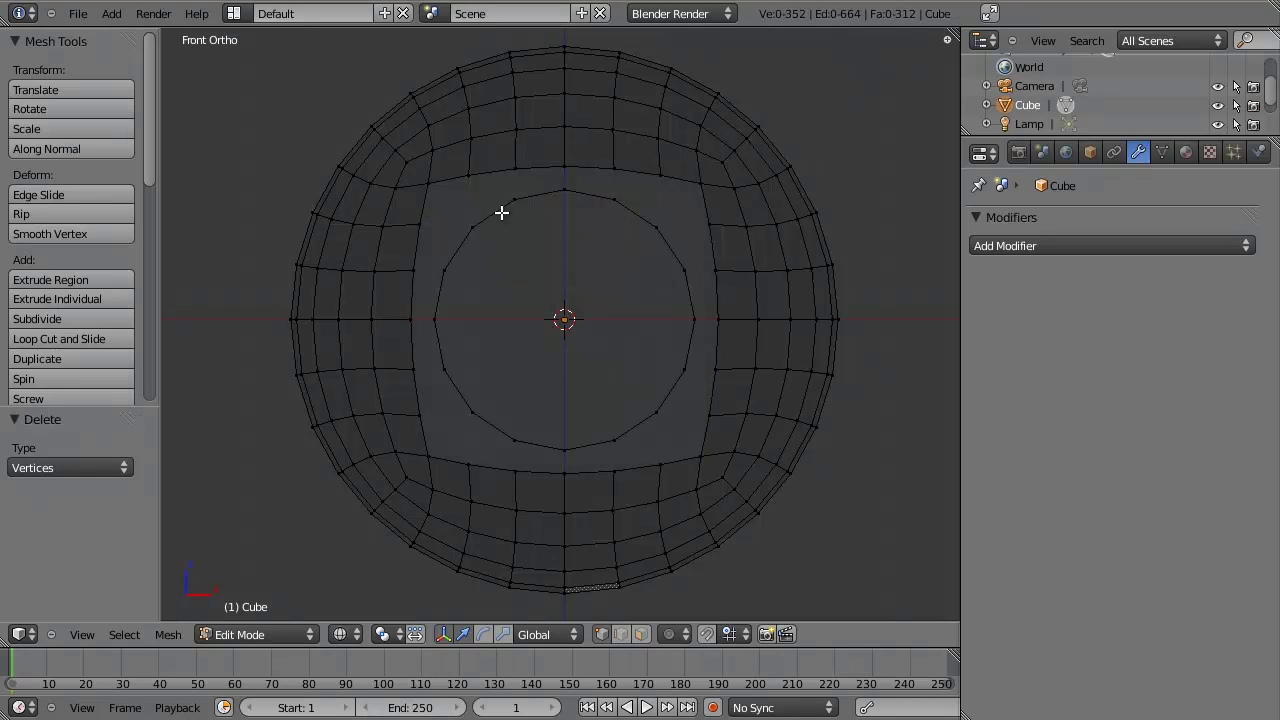
{"action": "key", "text": "ctrl+Tab"}
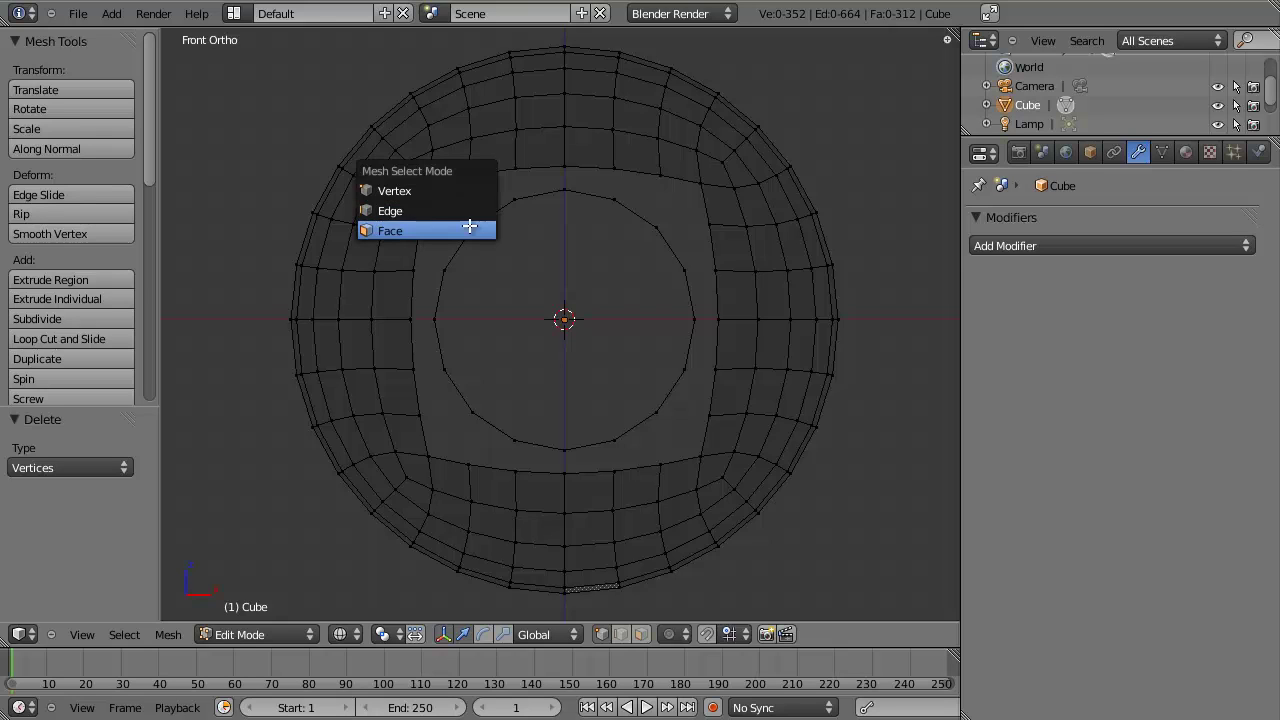
{"action": "key", "text": "ctrl+z"}
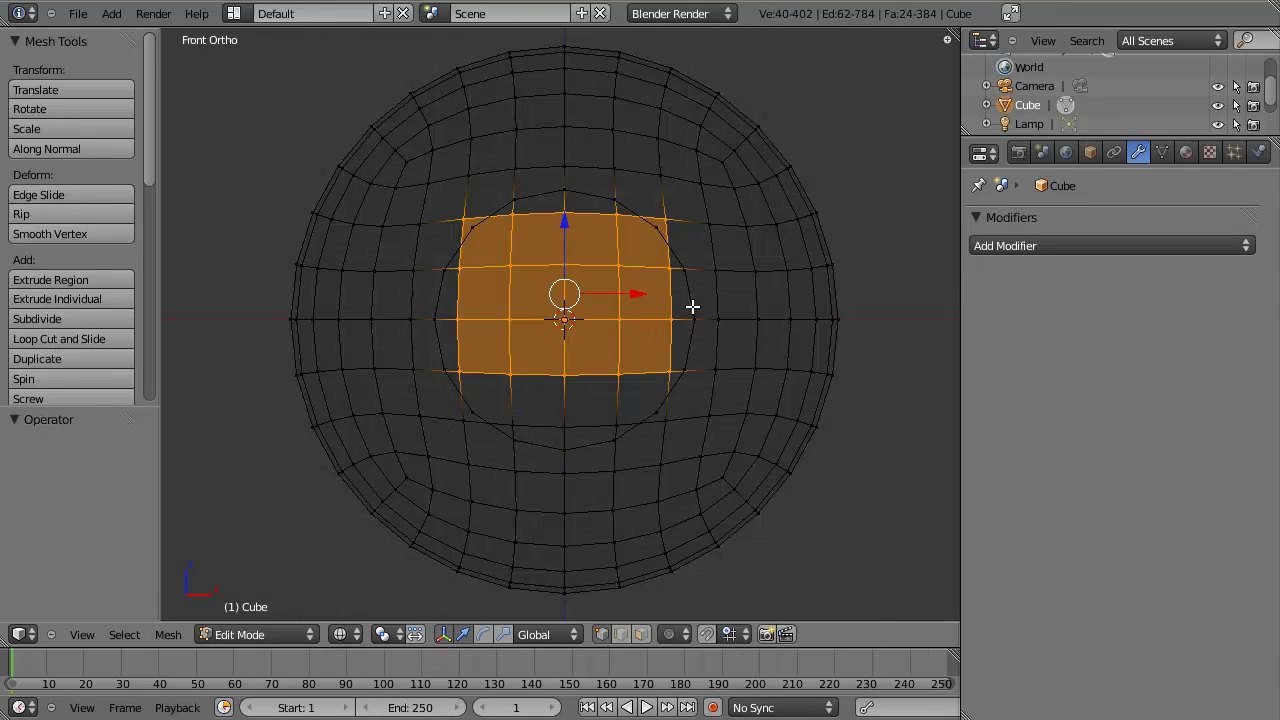
Delete the central 5 by 5 block of vertices from the sphere's front side only, keeping the back side and the circle.
{"action": "key", "text": "b"}
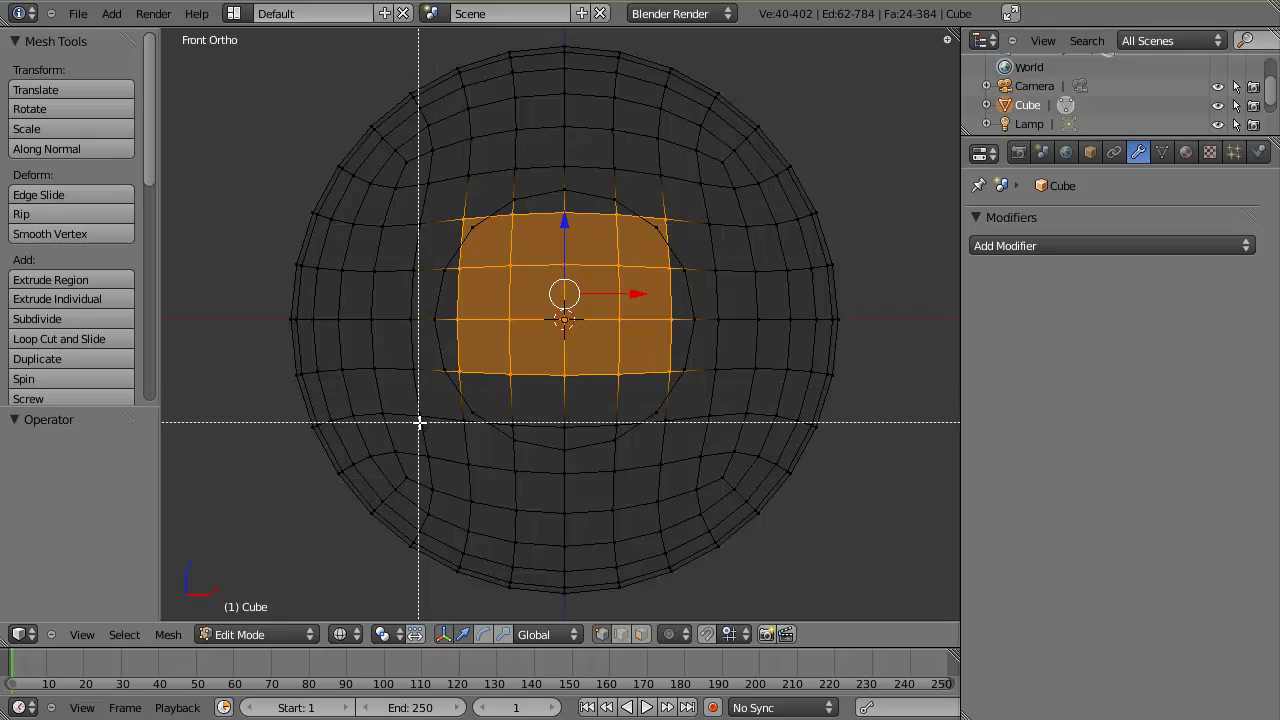
{"action": "left_click_drag", "start_coordinate": [427, 419], "coordinate": [703, 433]}
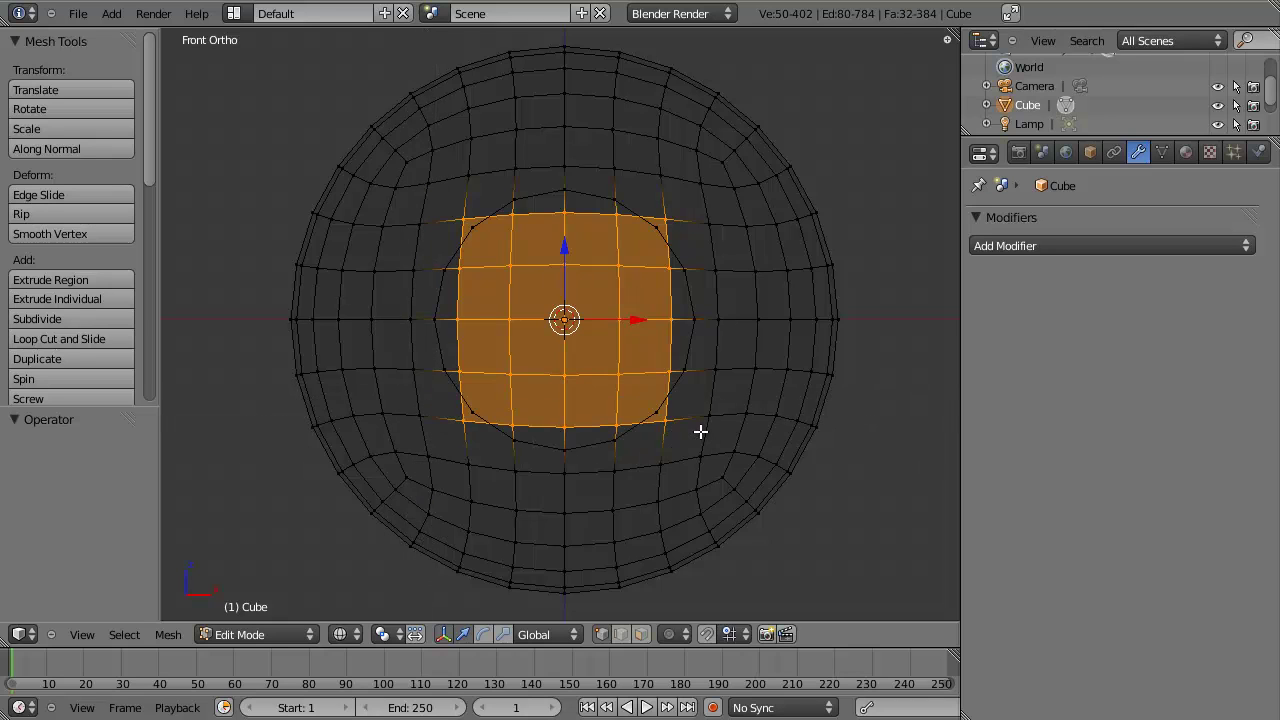
{"action": "key", "text": "KP_3"}
{"action": "scroll", "coordinate": [754, 417], "scroll_direction": "down", "scroll_amount": 5}
{"action": "scroll", "coordinate": [663, 389], "scroll_direction": "up", "scroll_amount": 1}
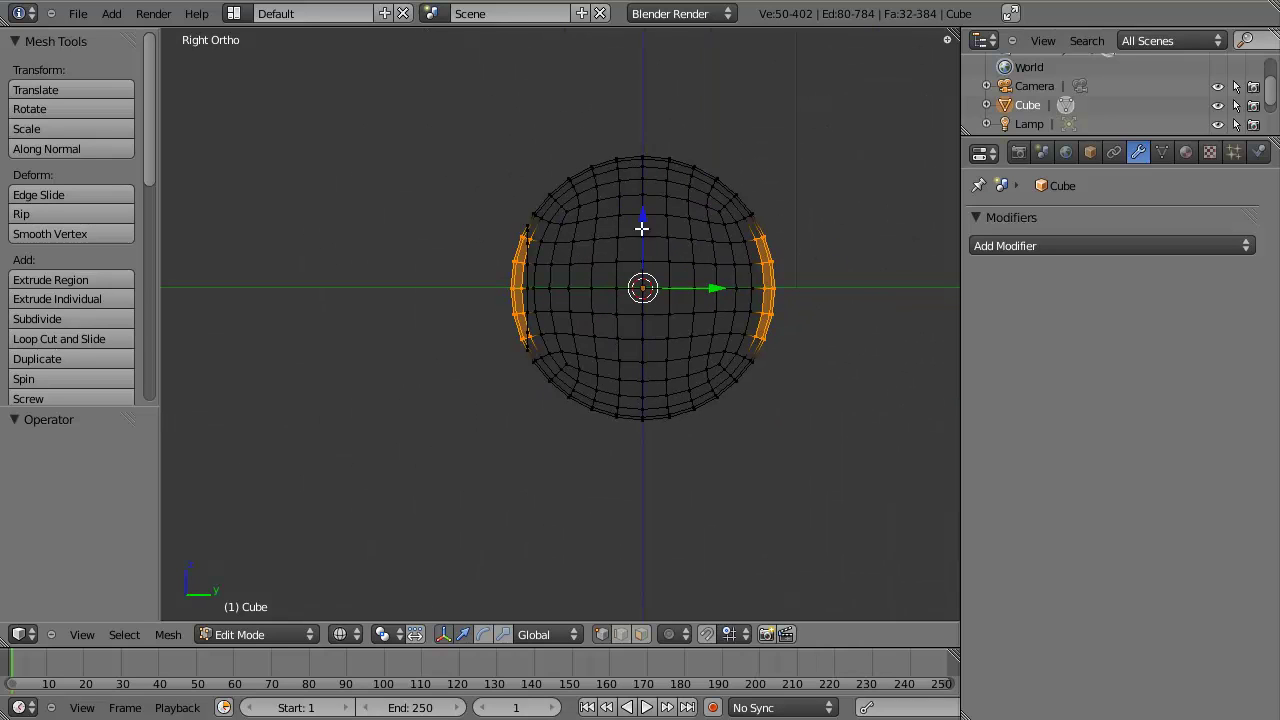
{"action": "key", "text": "b"}
{"action": "middle_click_drag", "start_coordinate": [617, 126], "coordinate": [843, 440]}
{"action": "scroll", "coordinate": [535, 428], "scroll_direction": "up", "scroll_amount": 4}
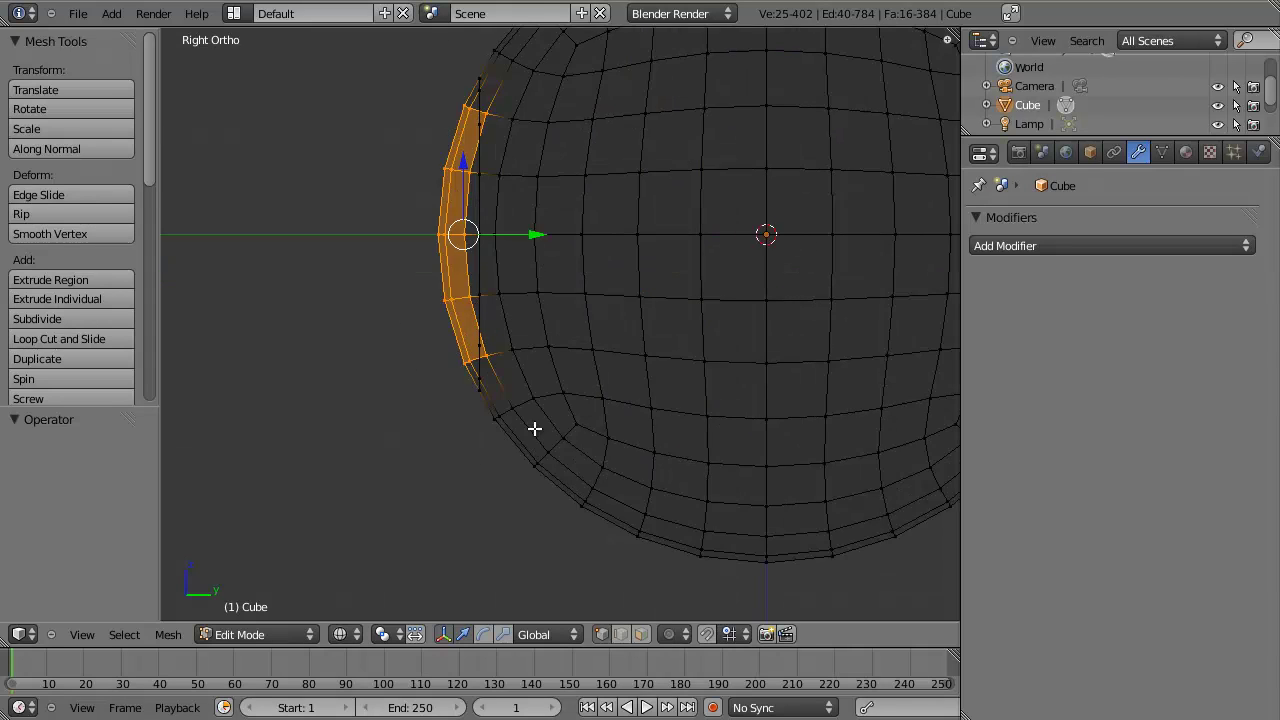
{"action": "key", "text": "KP_1"}
{"action": "key", "text": "x"}
{"action": "left_click", "coordinate": [460, 466]}
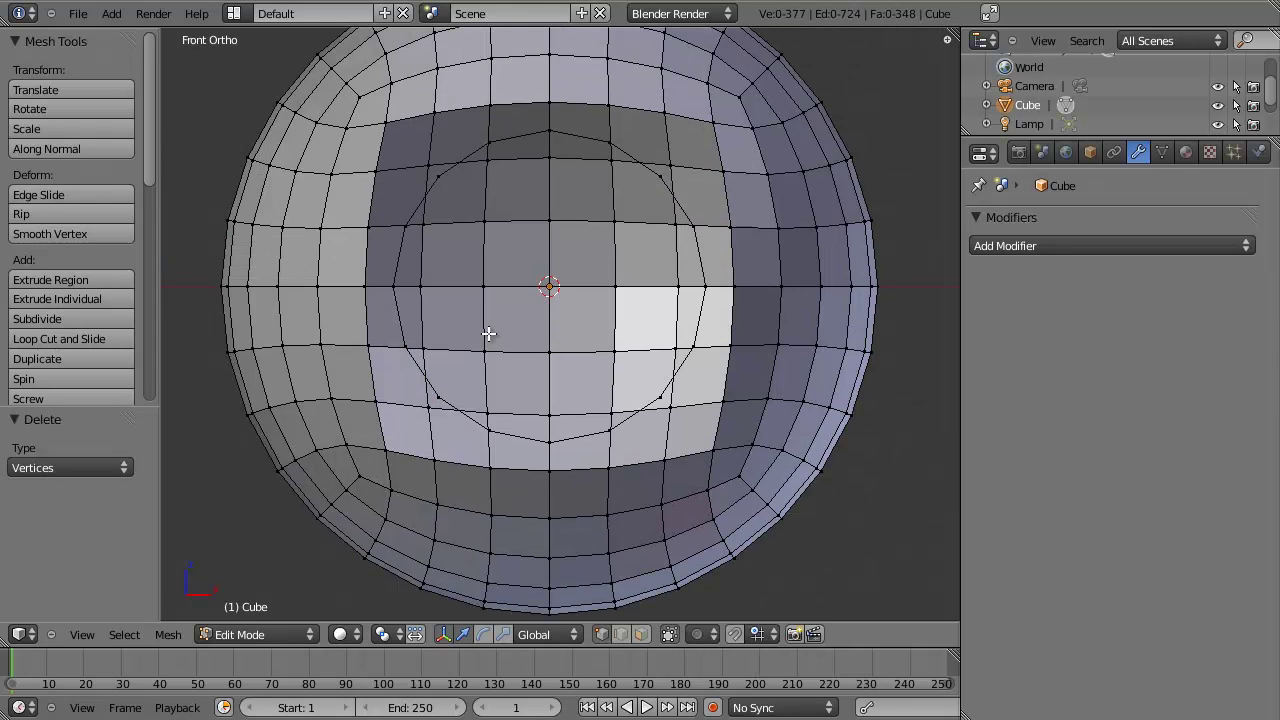
Hide the back half of the sphere using a side-view wireframe selection, and return to solid display facing the front opening.
{"action": "middle_click_drag", "start_coordinate": [523, 319], "coordinate": [521, 323], "text": "shift"}
{"action": "scroll", "coordinate": [608, 379], "scroll_direction": "down", "scroll_amount": 3}
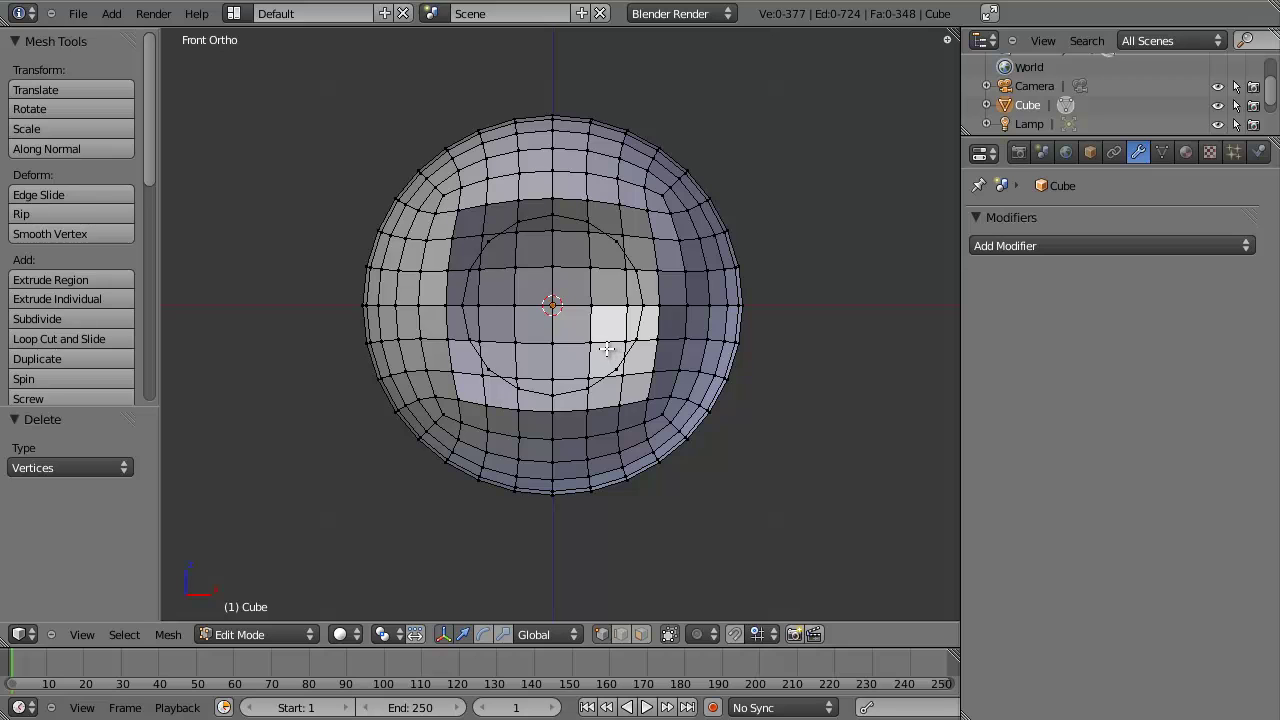
{"action": "key", "text": "KP_3"}
{"action": "key", "text": "z"}
{"action": "key", "text": "b"}
{"action": "left_click_drag", "start_coordinate": [677, 77], "coordinate": [960, 660]}
{"action": "key", "text": "h"}
{"action": "key", "text": "z"}
{"action": "middle_click_drag", "start_coordinate": [711, 383], "coordinate": [706, 366]}
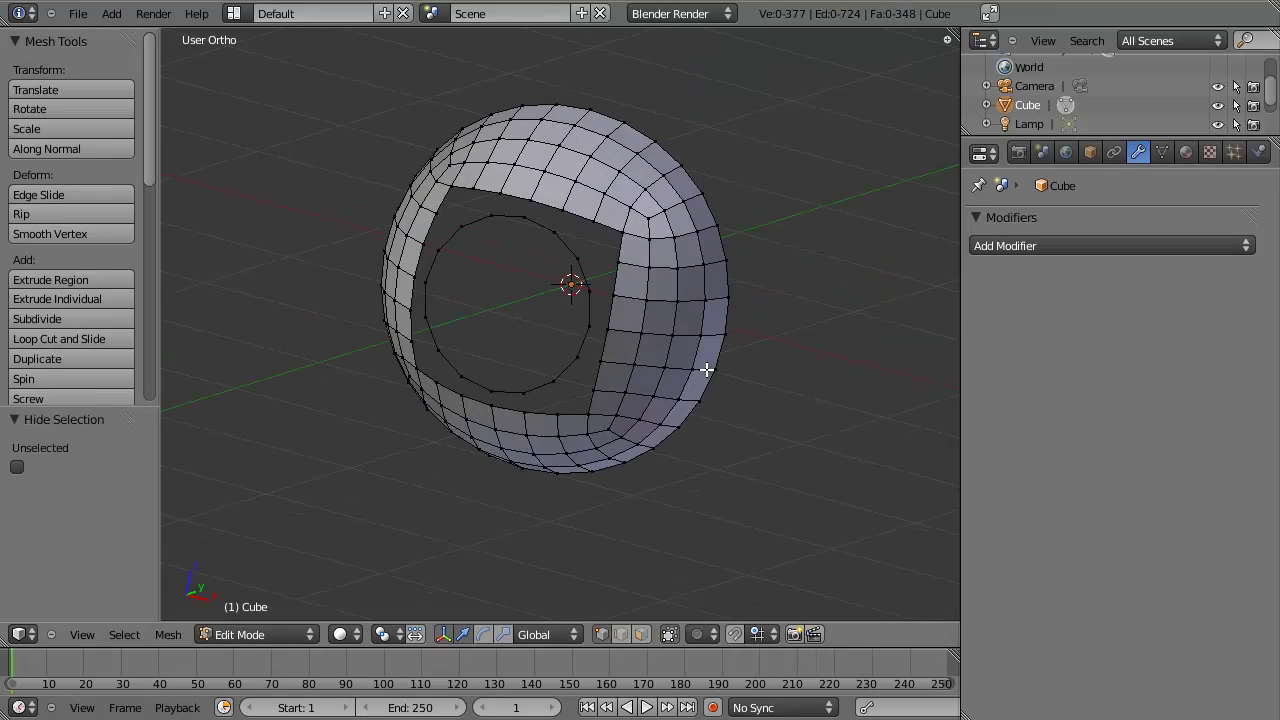
{"action": "scroll", "coordinate": [623, 414], "scroll_direction": "up", "scroll_amount": 4}
{"action": "mouse_move", "coordinate": [623, 414]}
{"action": "middle_mouse_down"}
{"action": "mouse_move", "coordinate": [668, 367]}
{"action": "mouse_move", "coordinate": [660, 423]}
{"action": "middle_mouse_up"}
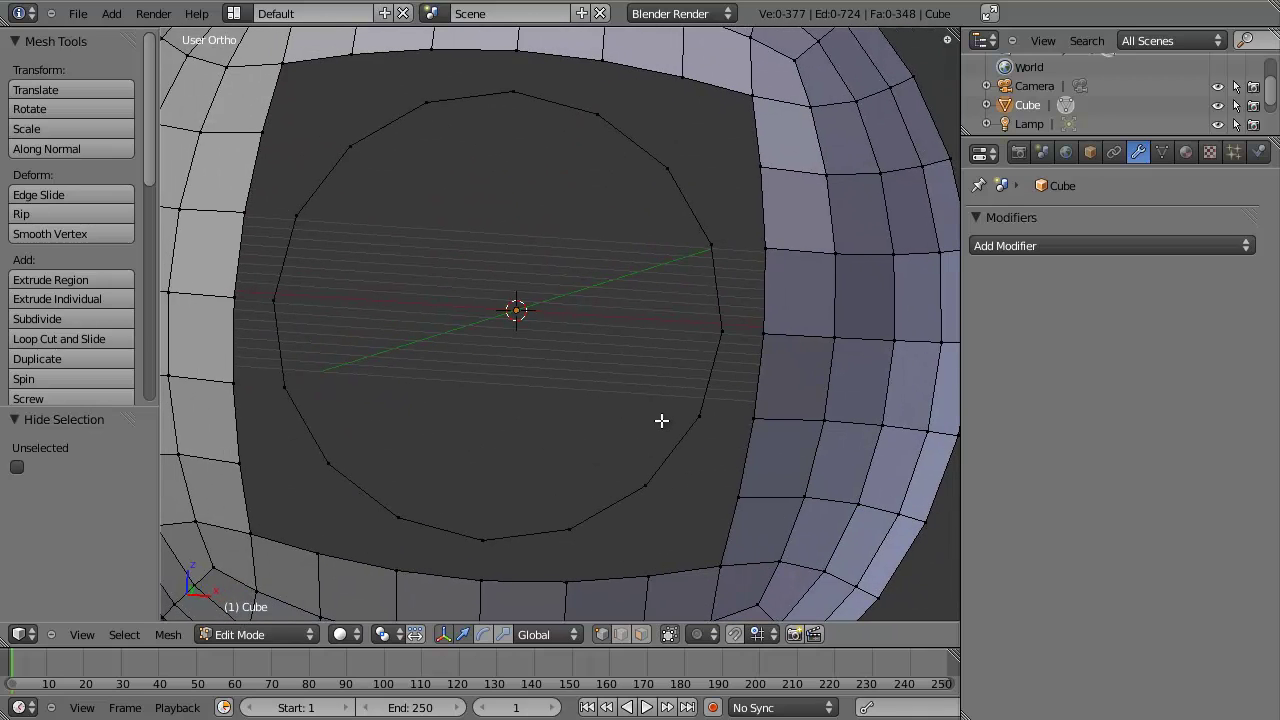
Switch to edge selection and fill the two faces bridging the circle's upper-right edges to the upper border of the square hole.
{"action": "scroll", "coordinate": [660, 421], "scroll_direction": "down", "scroll_amount": 2}
{"action": "key", "text": "ctrl+Tab"}
{"action": "left_click", "coordinate": [655, 421]}
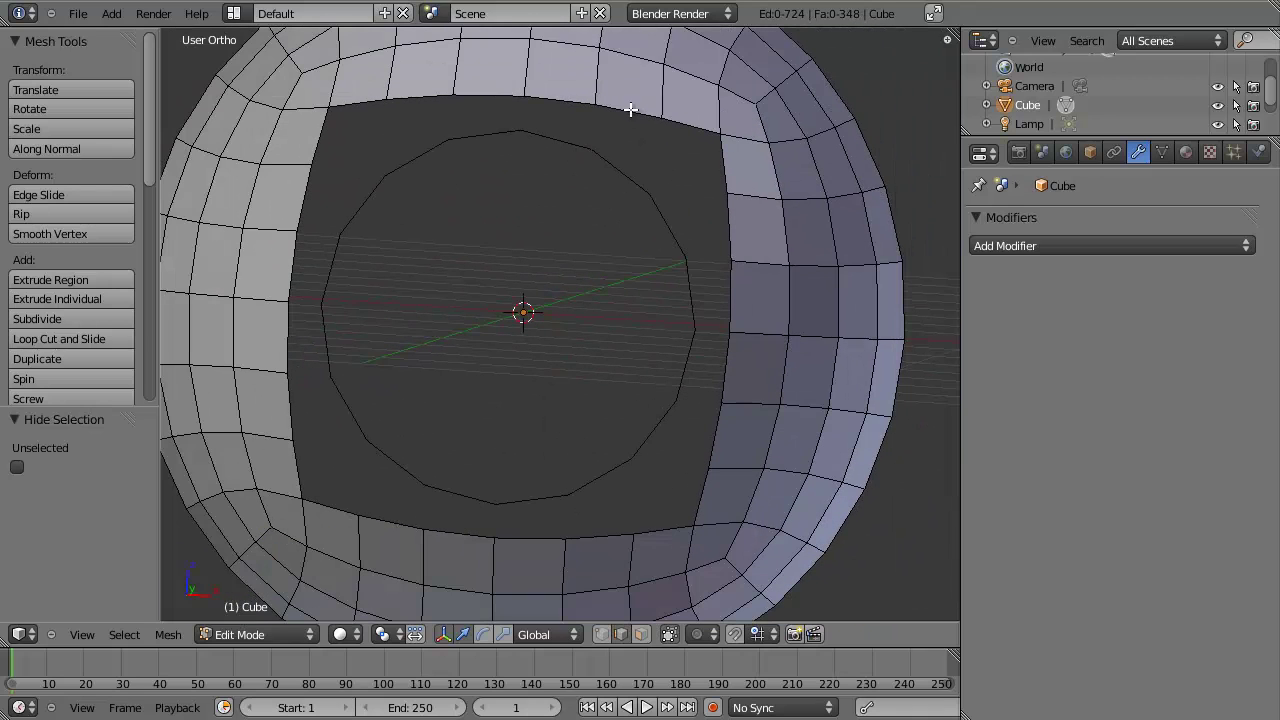
{"action": "right_click", "coordinate": [576, 103]}
{"action": "right_click", "coordinate": [556, 143], "text": "shift"}
{"action": "key", "text": "f"}
{"action": "right_click", "coordinate": [623, 169]}
{"action": "right_click", "coordinate": [623, 134], "text": "shift"}
{"action": "key", "text": "f"}
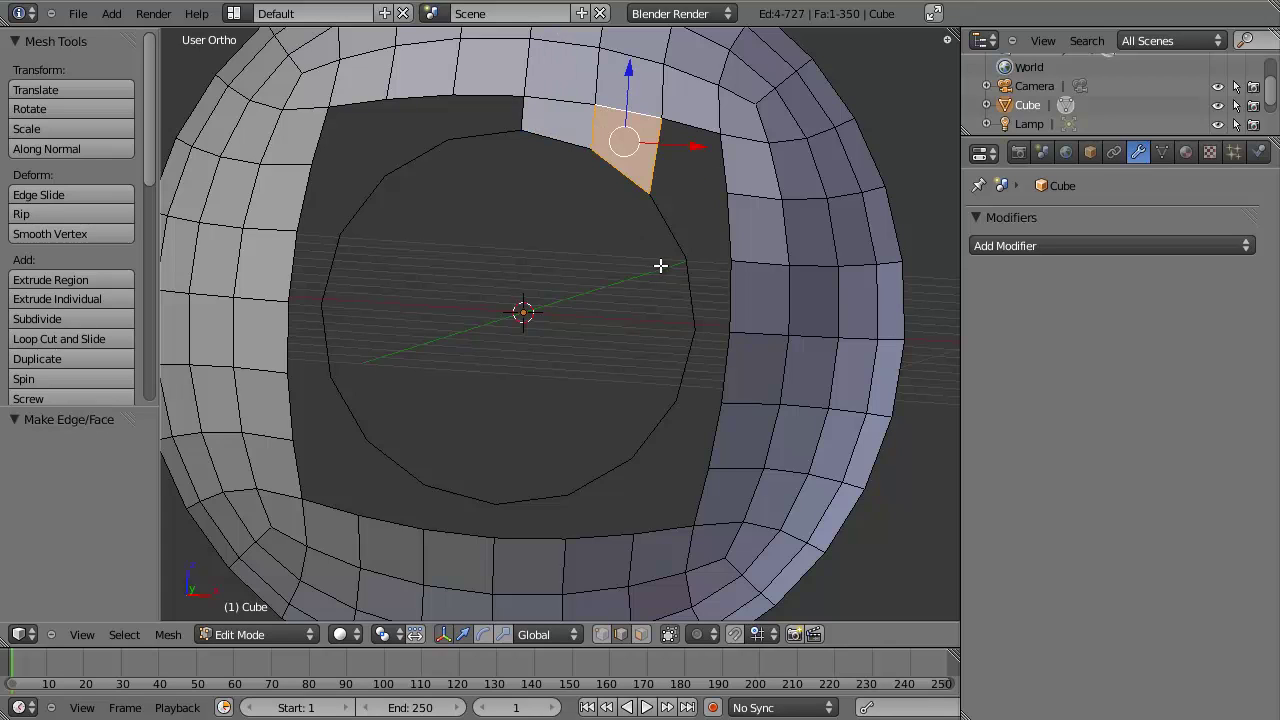
Hide the transform manipulator, clear the selection, and fill the uppermost right-side face and the hole's upper-right corner face.
{"action": "key", "text": "ctrl+space"}
{"action": "key", "text": "a"}
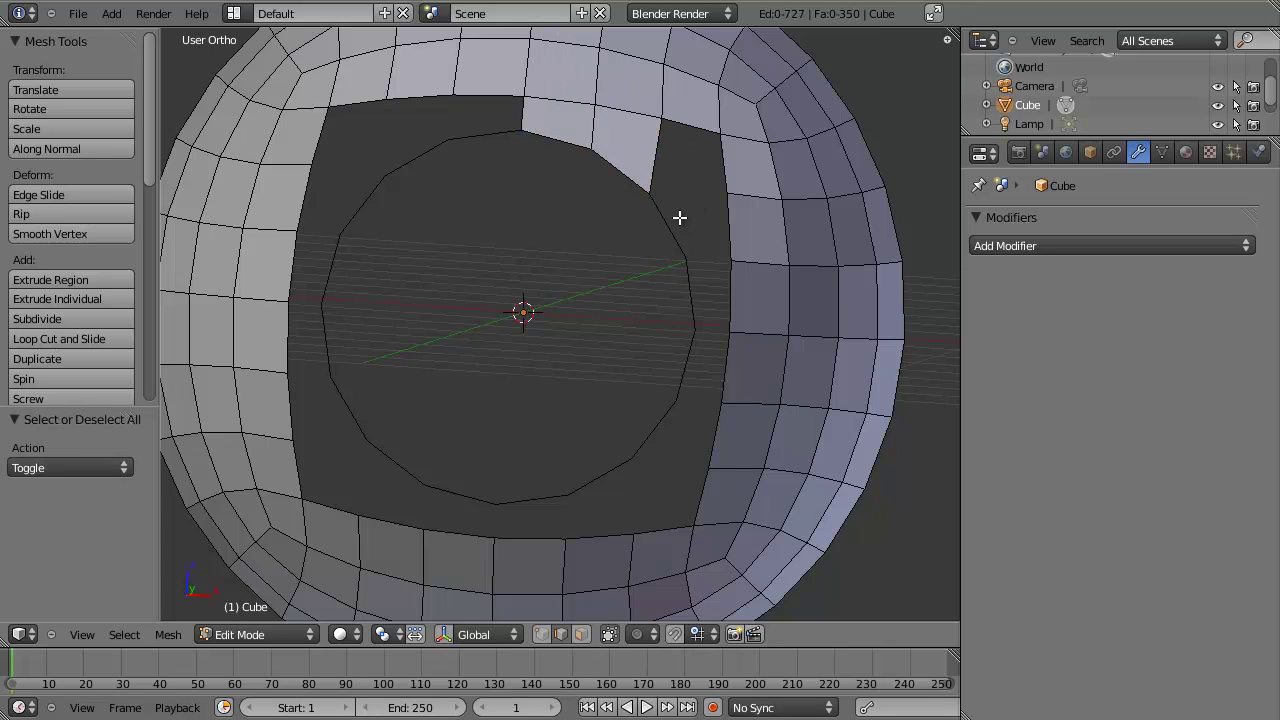
{"action": "right_click", "coordinate": [679, 217]}
{"action": "right_click", "coordinate": [723, 229], "text": "shift"}
{"action": "key", "text": "f"}
{"action": "key", "text": "a"}
{"action": "right_click", "coordinate": [721, 172]}
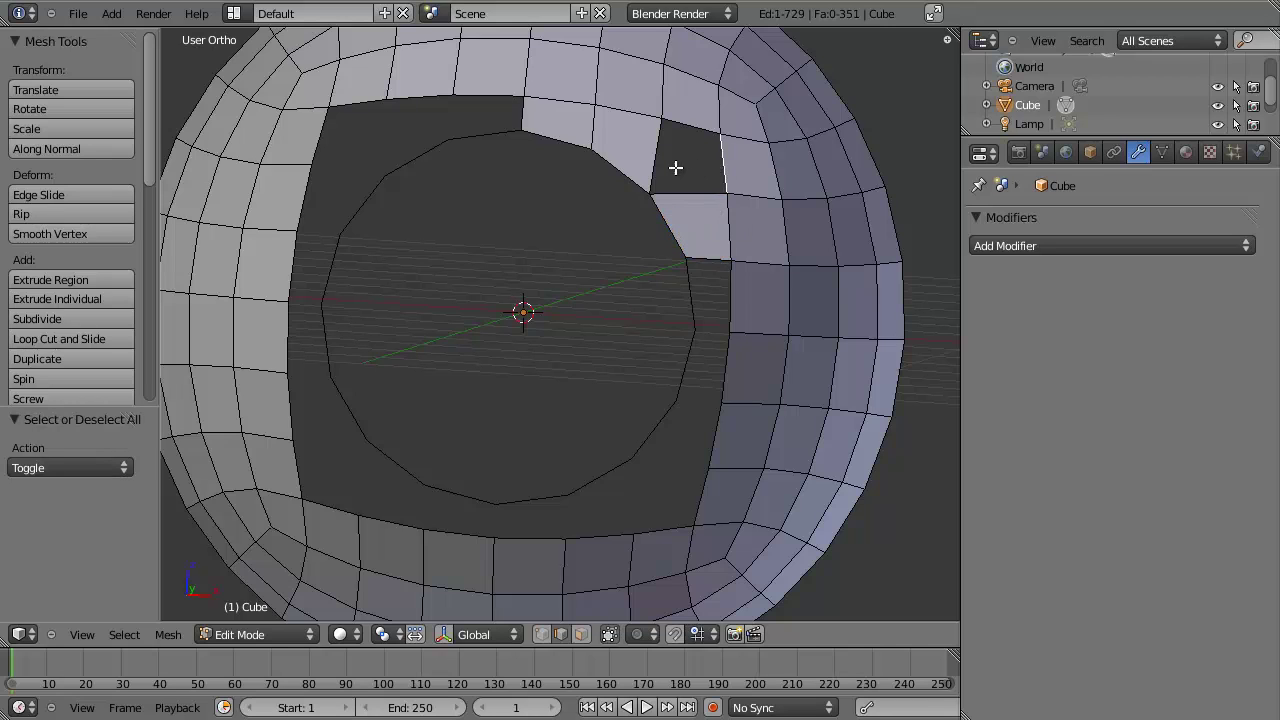
{"action": "right_click", "coordinate": [653, 150], "text": "shift"}
{"action": "key", "text": "f"}
Fill the three remaining faces between the circle's right-side edges and the right border of the hole.
{"action": "right_click", "coordinate": [691, 288]}
{"action": "right_click", "coordinate": [727, 294], "text": "shift"}
{"action": "key", "text": "f"}
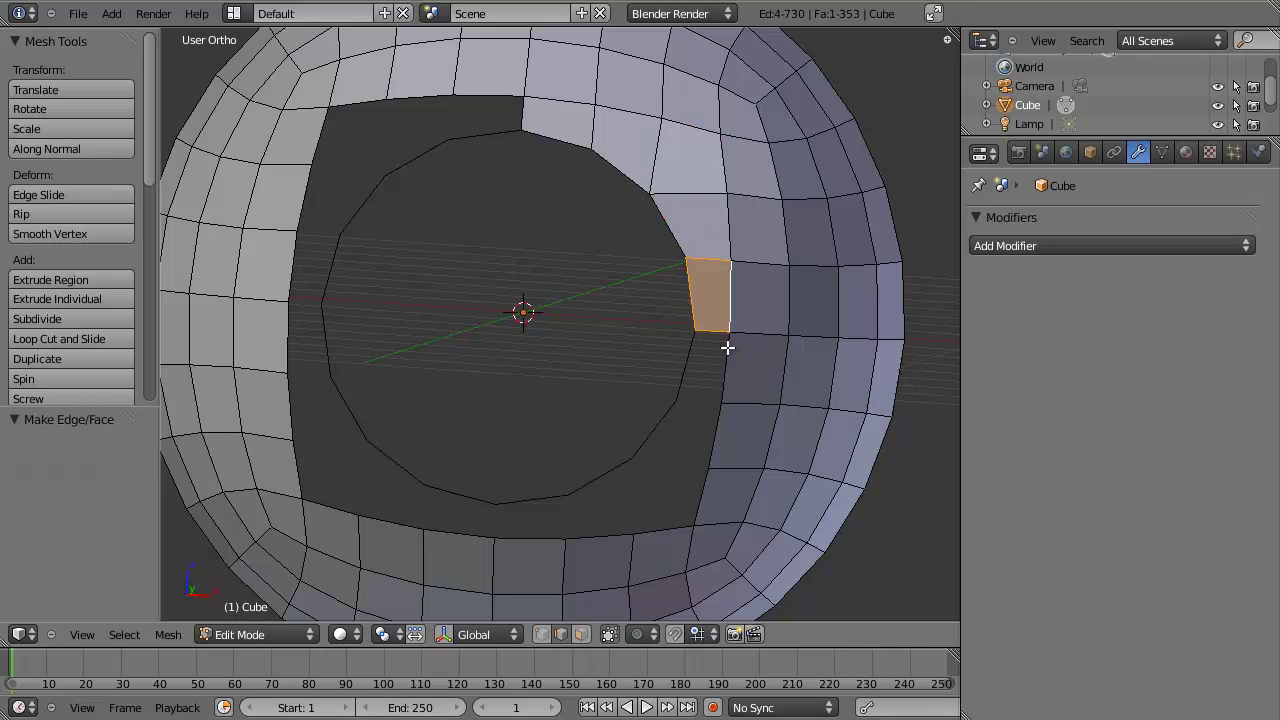
{"action": "key", "text": "a"}
{"action": "right_click", "coordinate": [702, 370]}
{"action": "right_click", "coordinate": [682, 382], "text": "shift"}
{"action": "key", "text": "f"}
{"action": "right_click", "coordinate": [668, 405]}
{"action": "right_click", "coordinate": [707, 435], "text": "shift"}
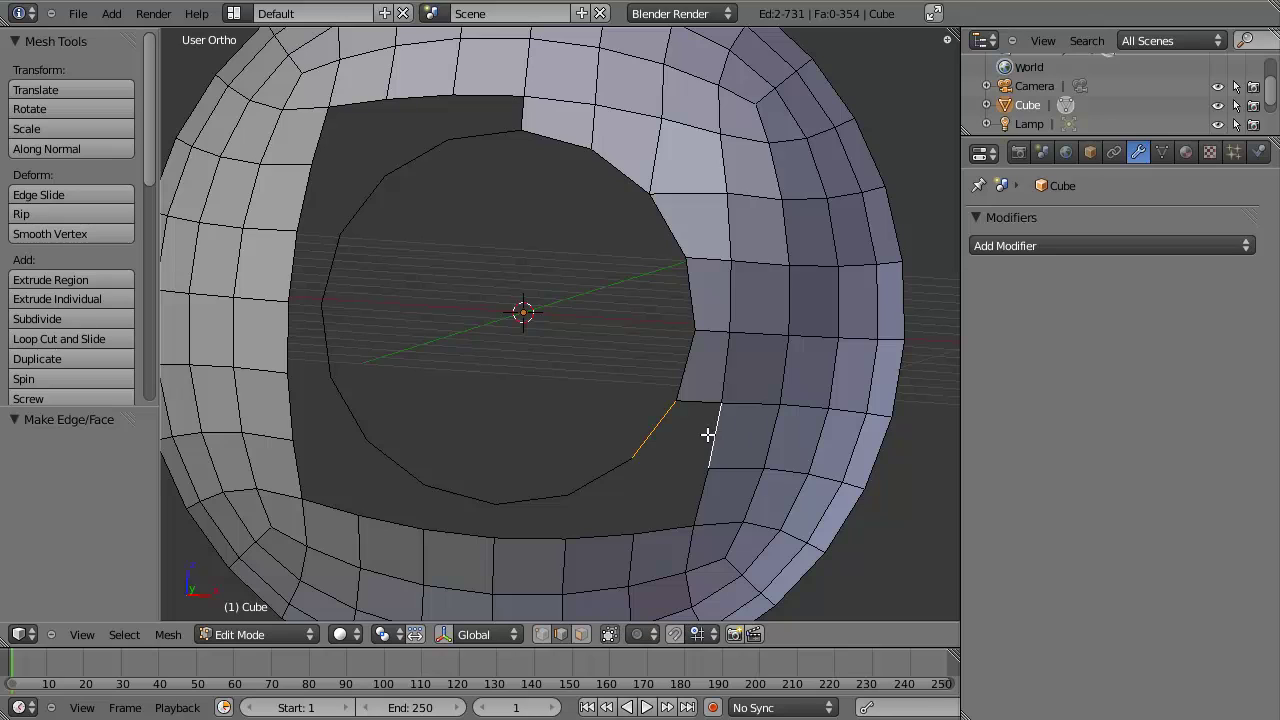
{"action": "key", "text": "f"}
Fill the hole's lower-right corner face and the adjacent face joining the circle to the lower border.
{"action": "right_click", "coordinate": [663, 466]}
{"action": "right_click", "coordinate": [674, 537], "text": "shift"}
{"action": "key", "text": "f"}
{"action": "right_click", "coordinate": [600, 531]}
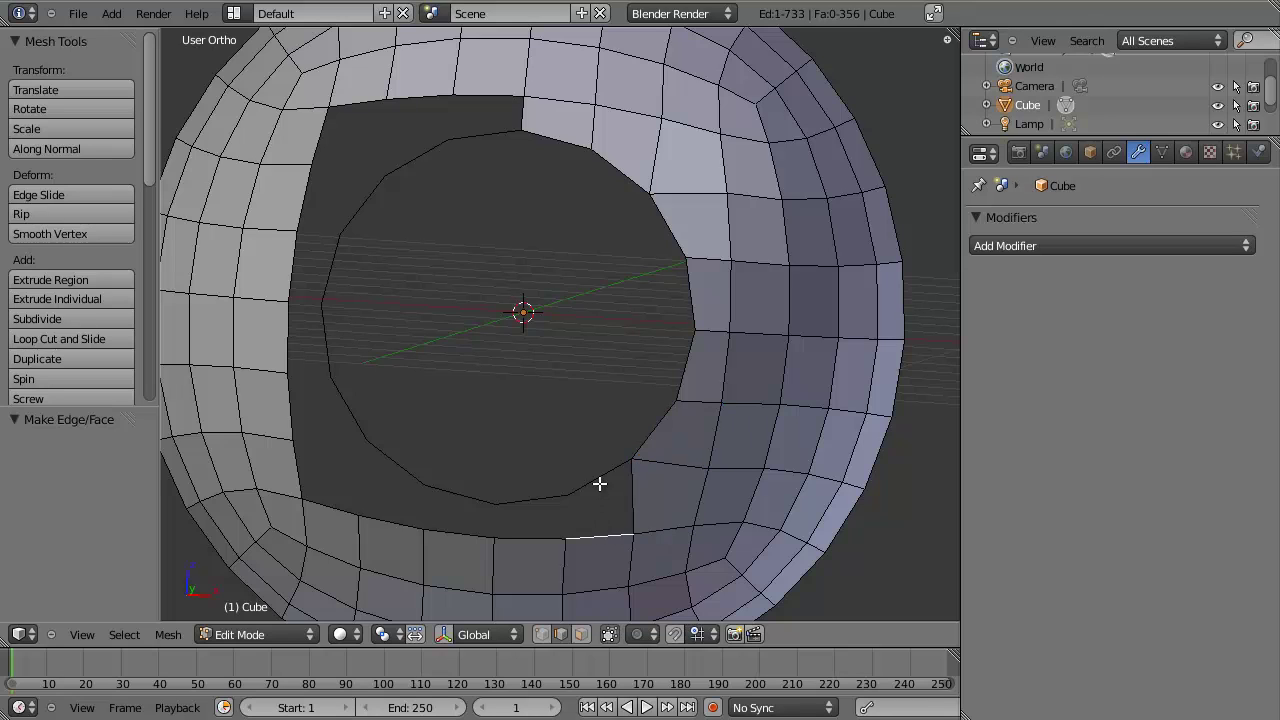
{"action": "right_click", "coordinate": [599, 483], "text": "shift"}
{"action": "key", "text": "f"}
Fill the three remaining faces between the circle's underside and the lower border of the hole.
{"action": "right_click", "coordinate": [523, 500]}
{"action": "right_click", "coordinate": [530, 537], "text": "shift"}
{"action": "key", "text": "f"}
{"action": "right_click", "coordinate": [457, 531]}
{"action": "right_click", "coordinate": [469, 504], "text": "shift"}
{"action": "key", "text": "f"}
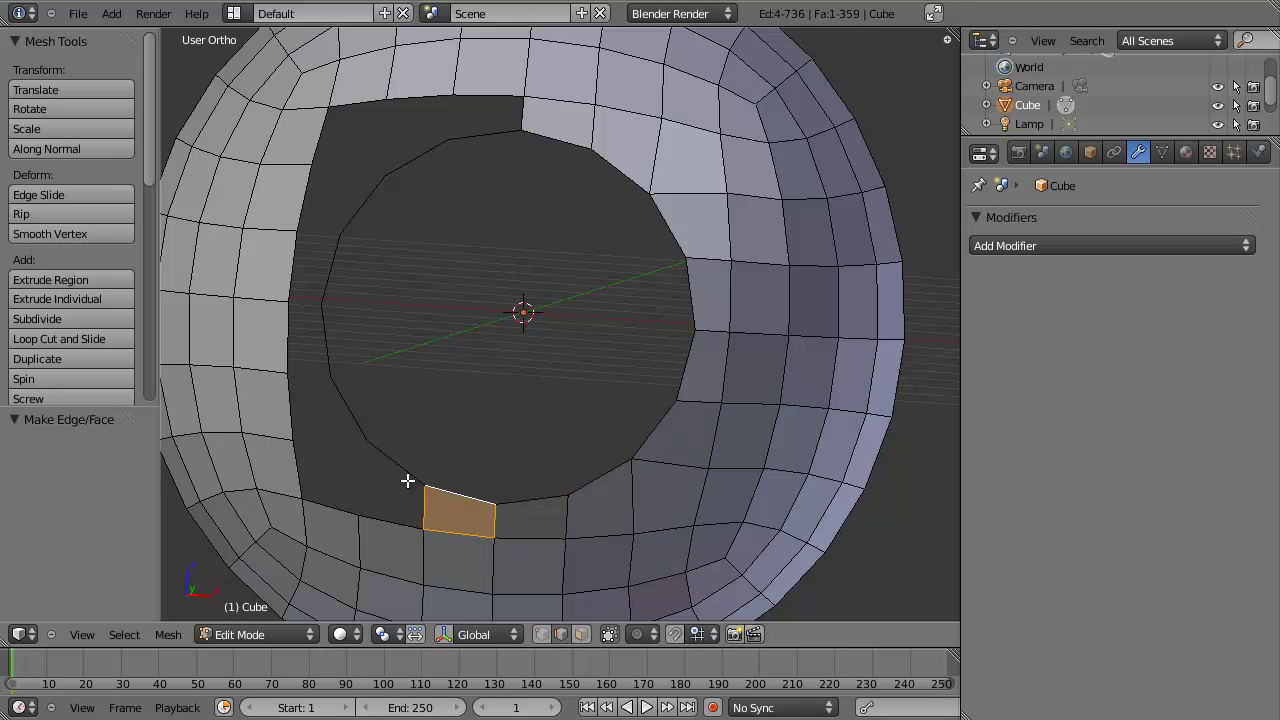
{"action": "right_click", "coordinate": [405, 478]}
{"action": "right_click", "coordinate": [391, 519], "text": "shift"}
{"action": "key", "text": "f"}
Fill the hole's lower-left corner face and the two lower faces joining the circle to the left border.
{"action": "right_click", "coordinate": [334, 502]}
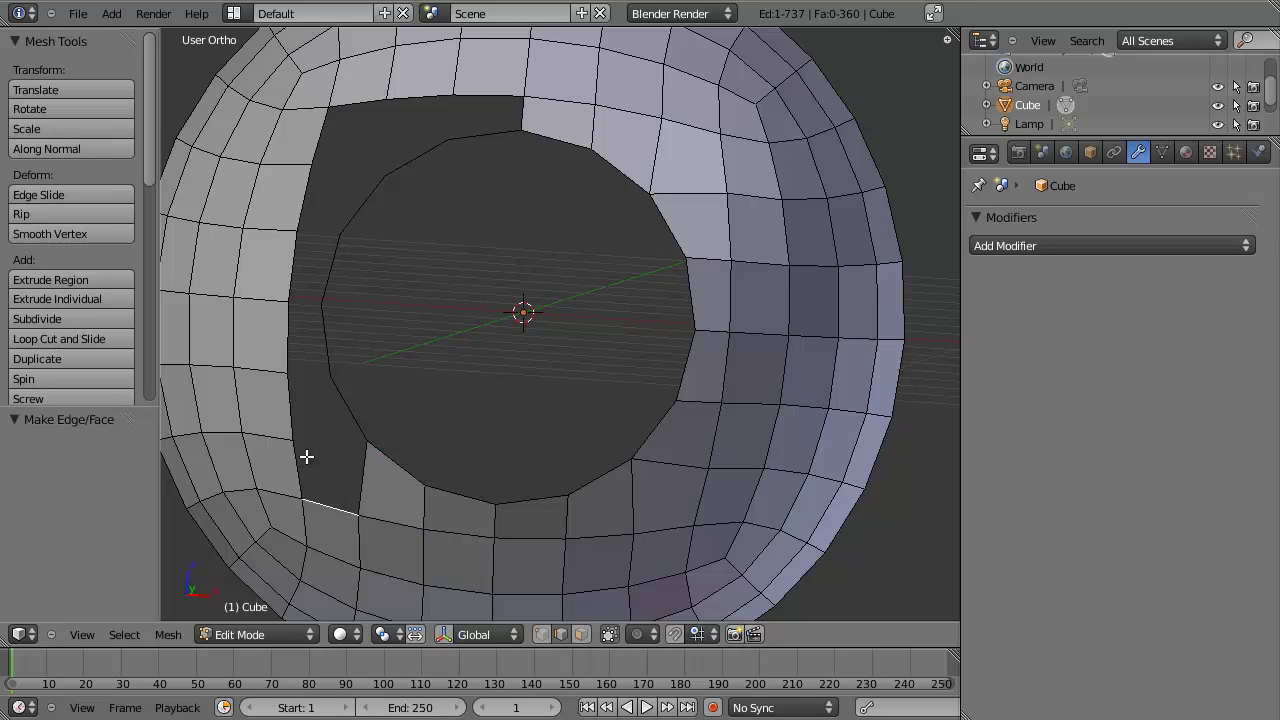
{"action": "right_click", "coordinate": [363, 466], "text": "shift"}
{"action": "right_click", "coordinate": [300, 466], "text": "shift"}
{"action": "key", "text": "f"}
{"action": "right_click", "coordinate": [282, 392]}
{"action": "right_click", "coordinate": [345, 398], "text": "shift"}
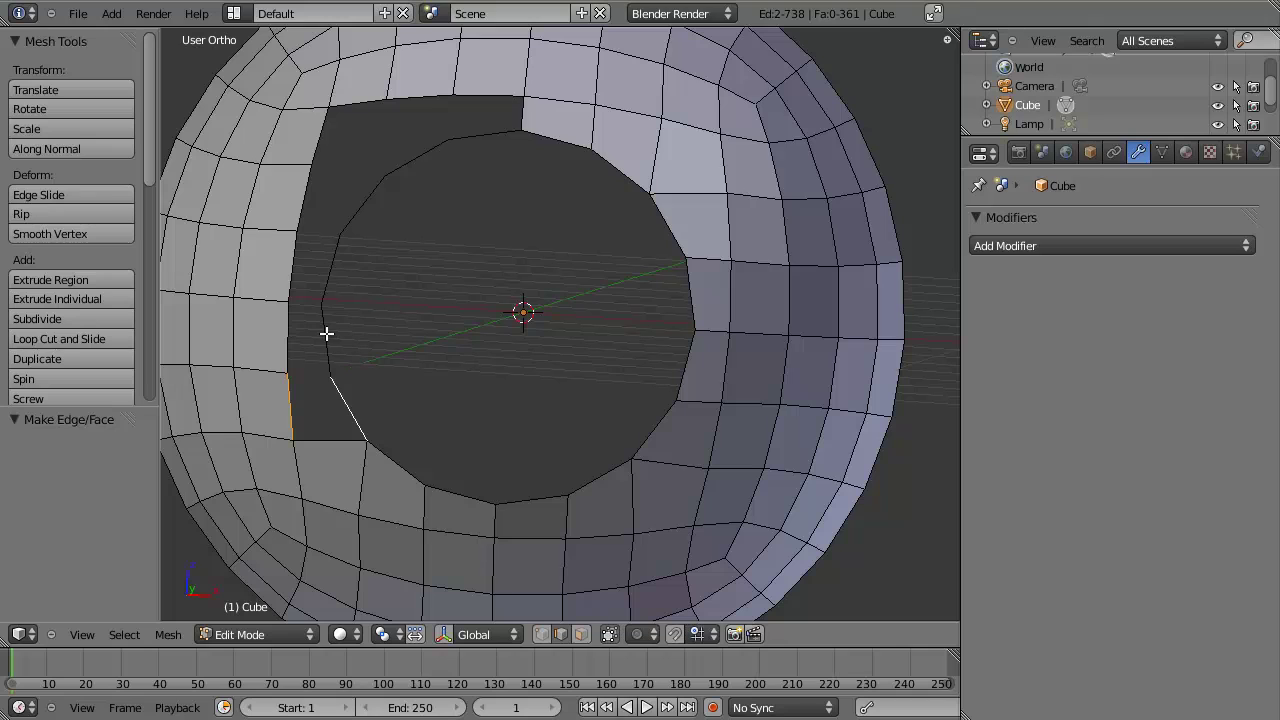
{"action": "key", "text": "f"}
{"action": "right_click", "coordinate": [326, 336]}
{"action": "right_click", "coordinate": [270, 336], "text": "shift"}
{"action": "key", "text": "f"}
Fill the two upper faces between the circle's left-side edges and the left border of the hole.
{"action": "right_click", "coordinate": [309, 274]}
{"action": "right_click", "coordinate": [314, 263], "text": "shift"}
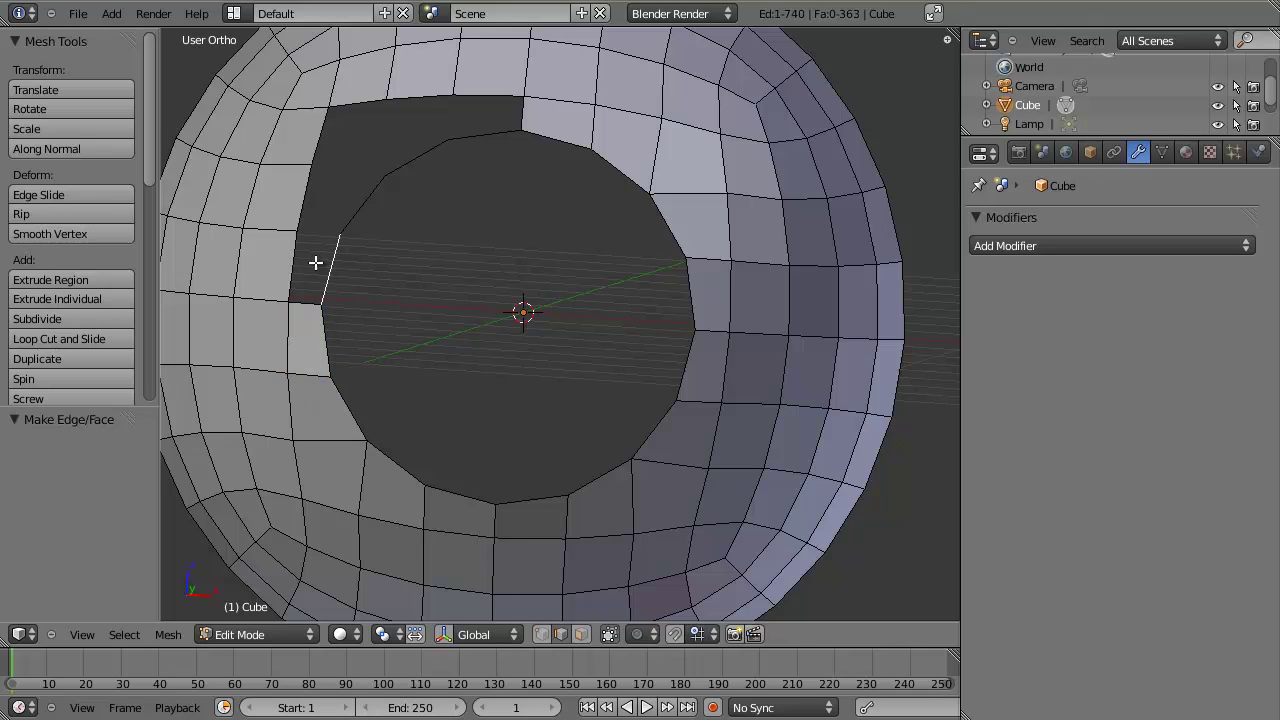
{"action": "key", "text": "f"}
{"action": "right_click", "coordinate": [302, 198]}
{"action": "right_click", "coordinate": [354, 211], "text": "shift"}
{"action": "key", "text": "f"}
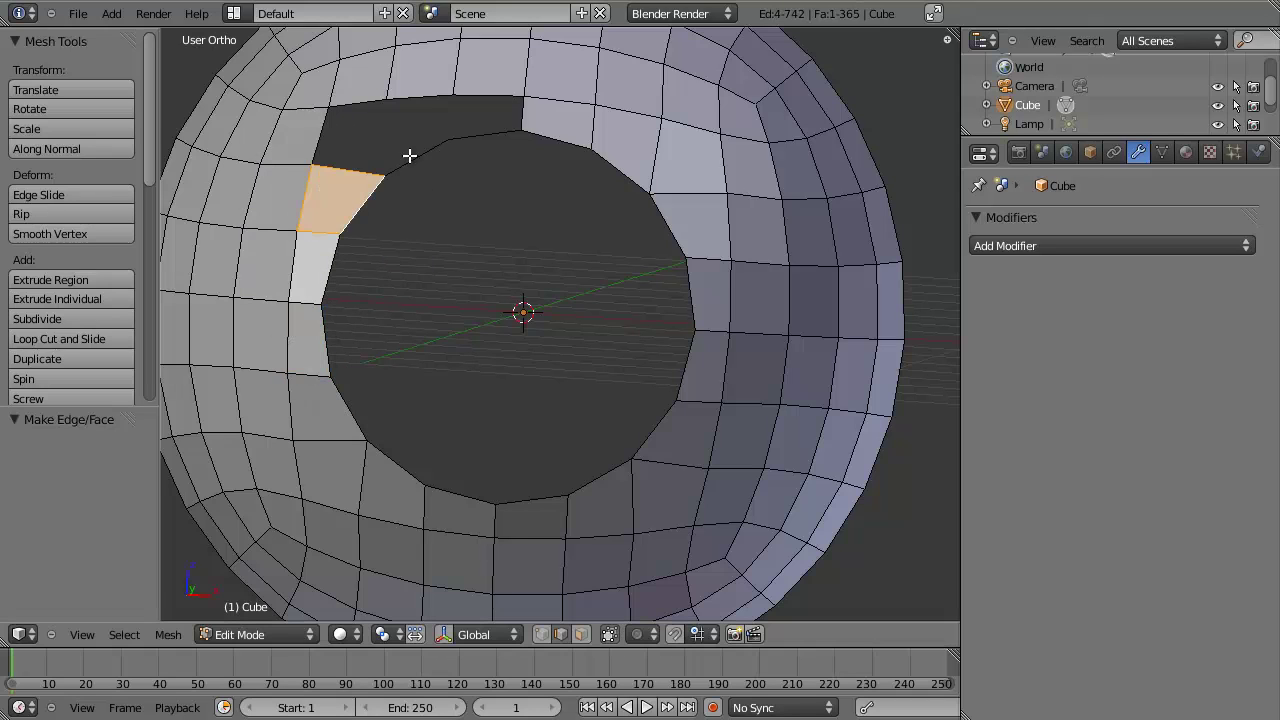
Close the gap around the circle with its last two upper faces and the upper-left corner face, and return to Object Mode.
{"action": "right_click", "coordinate": [409, 151]}
{"action": "right_click", "coordinate": [416, 90], "text": "shift"}
{"action": "key", "text": "f"}
{"action": "right_click", "coordinate": [402, 120]}
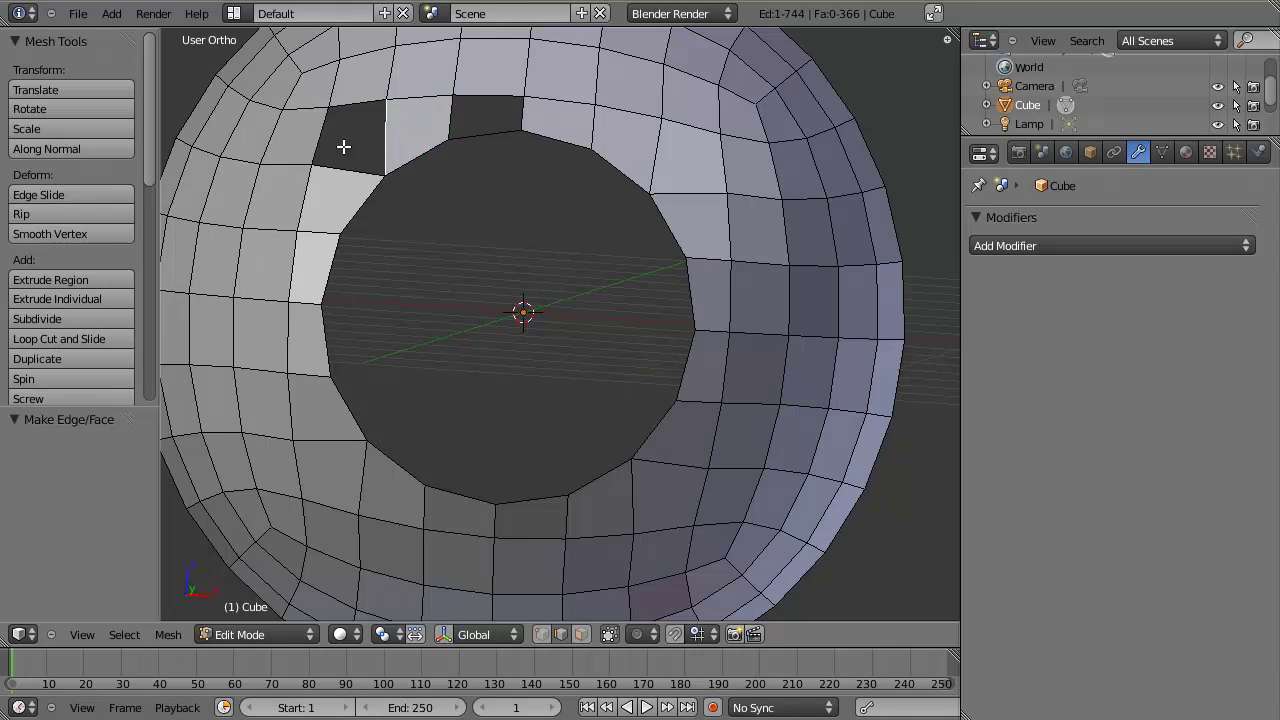
{"action": "right_click", "coordinate": [338, 142], "text": "shift"}
{"action": "key", "text": "f"}
{"action": "right_click", "coordinate": [451, 112]}
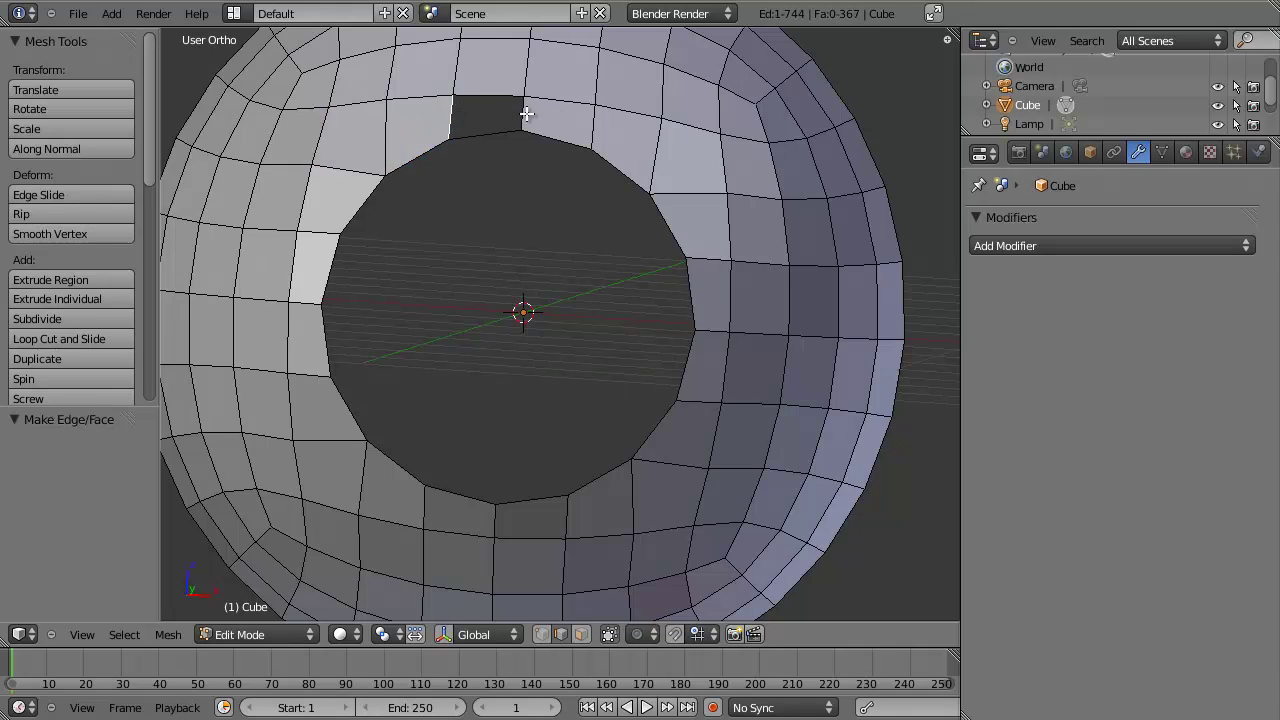
{"action": "right_click", "coordinate": [521, 112], "text": "shift"}
{"action": "key", "text": "f"}
{"action": "key", "text": "a"}
{"action": "key", "text": "Tab"}
Examine the sphere's profile and round front opening in the right side view and at an angle.
{"action": "scroll", "coordinate": [557, 311], "scroll_direction": "down", "scroll_amount": 3}
{"action": "middle_click_drag", "start_coordinate": [557, 311], "coordinate": [501, 341]}
{"action": "key", "text": "KP_3"}
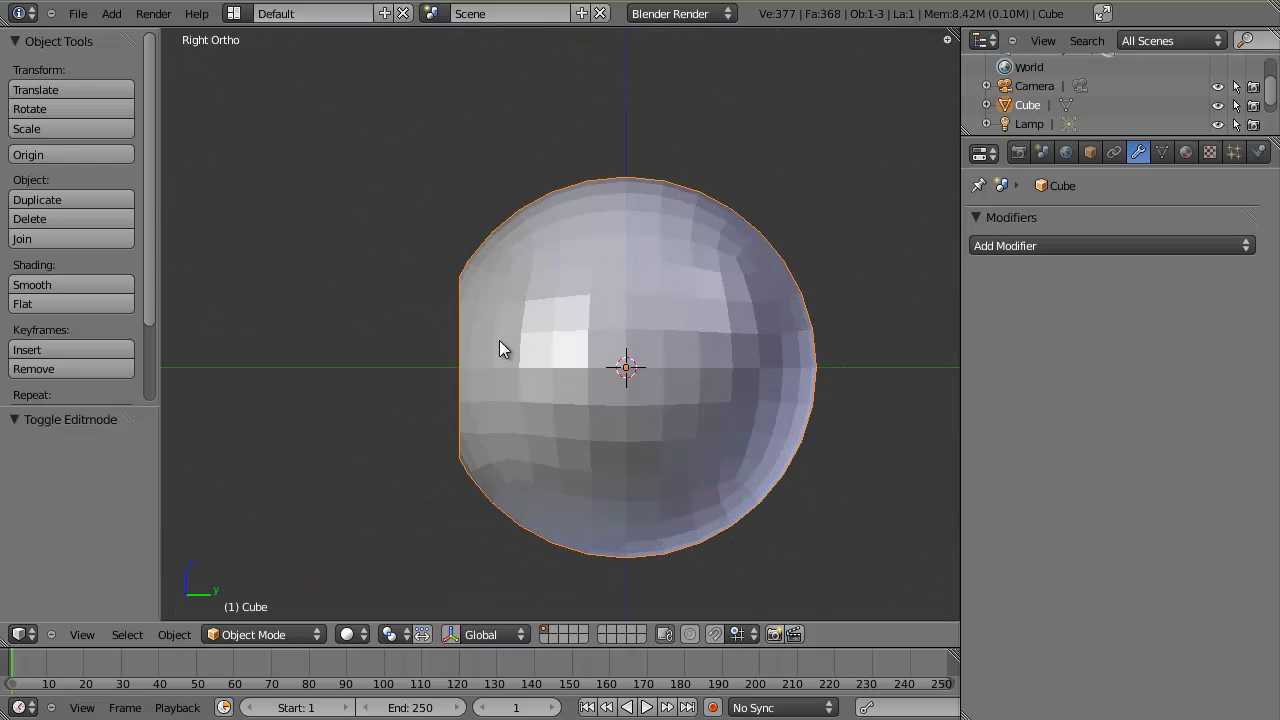
{"action": "key", "text": "Tab"}
{"action": "key", "text": "Tab"}
{"action": "key", "text": "KP_Decimal"}
{"action": "middle_click_drag", "start_coordinate": [403, 339], "coordinate": [543, 409]}
{"action": "scroll", "coordinate": [486, 360], "scroll_direction": "down", "scroll_amount": 3}
{"action": "scroll", "coordinate": [505, 339], "scroll_direction": "up", "scroll_amount": 1}
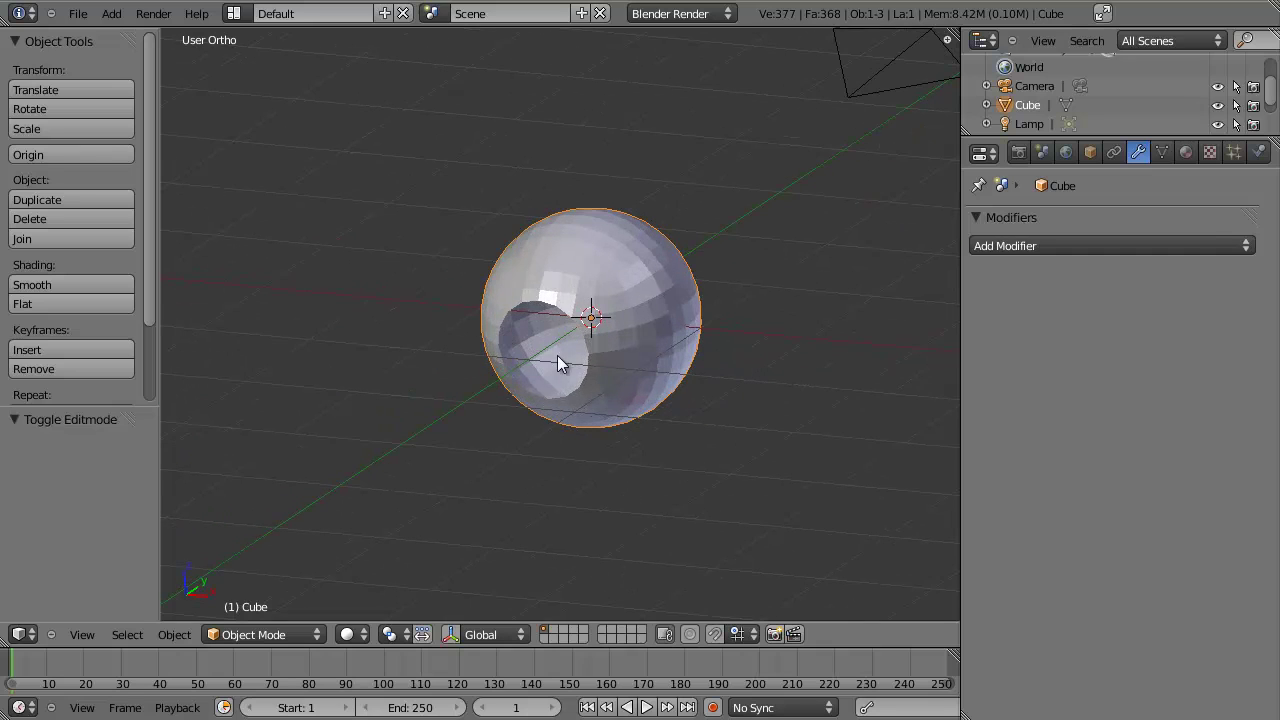
Add a Subdivision Surface modifier to the sphere and set its shading to smooth.
{"action": "left_click", "coordinate": [1135, 245]}
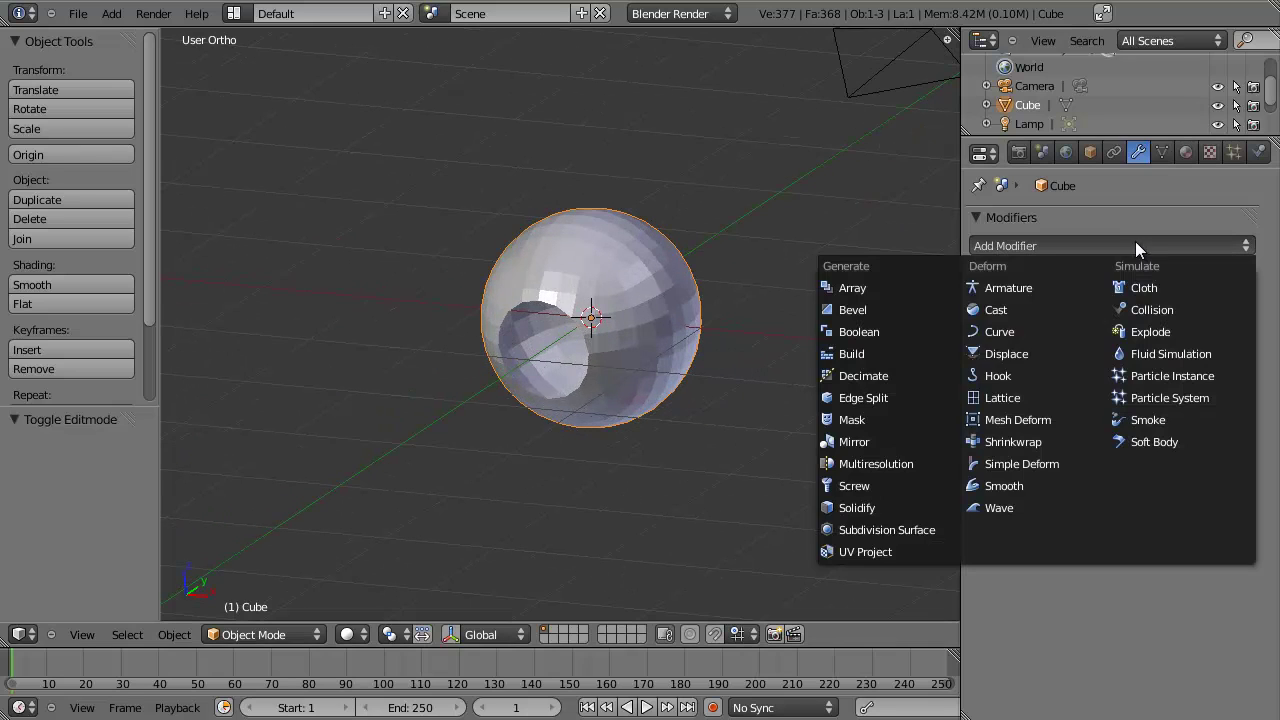
{"action": "left_click", "coordinate": [902, 533]}
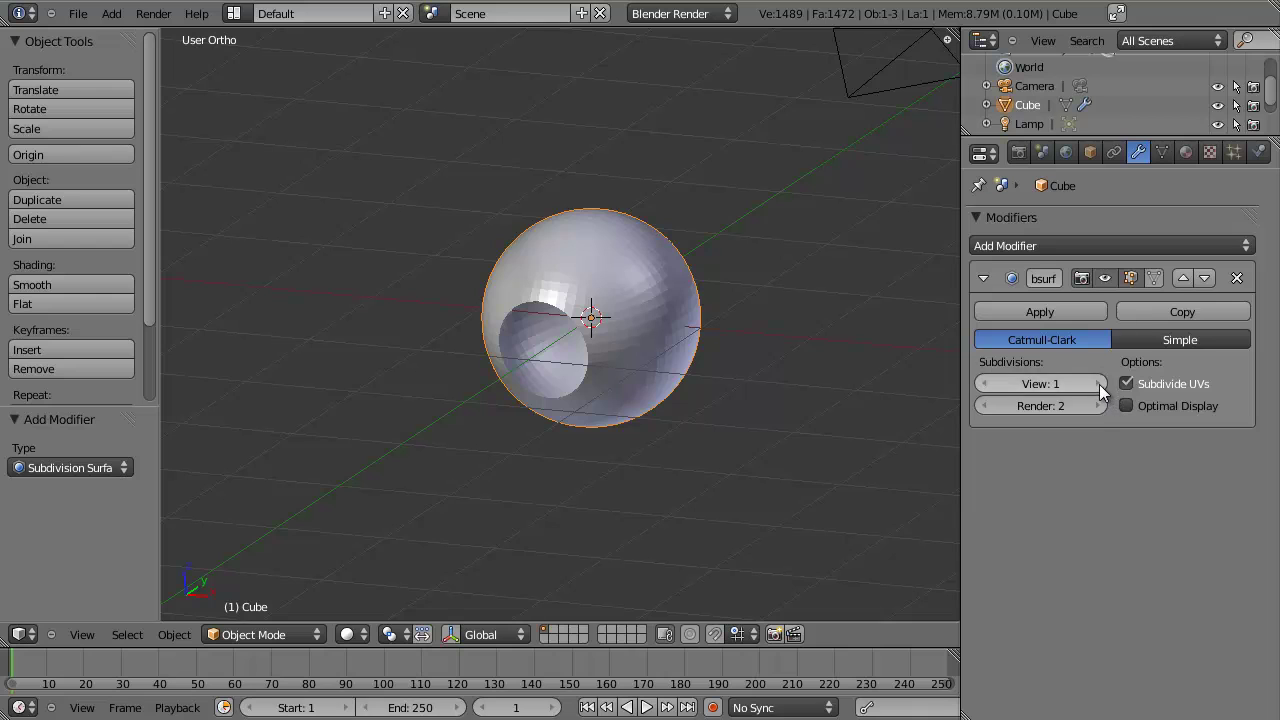
{"action": "left_click", "coordinate": [100, 285]}
{"action": "scroll", "coordinate": [483, 360], "scroll_direction": "up", "scroll_amount": 4}
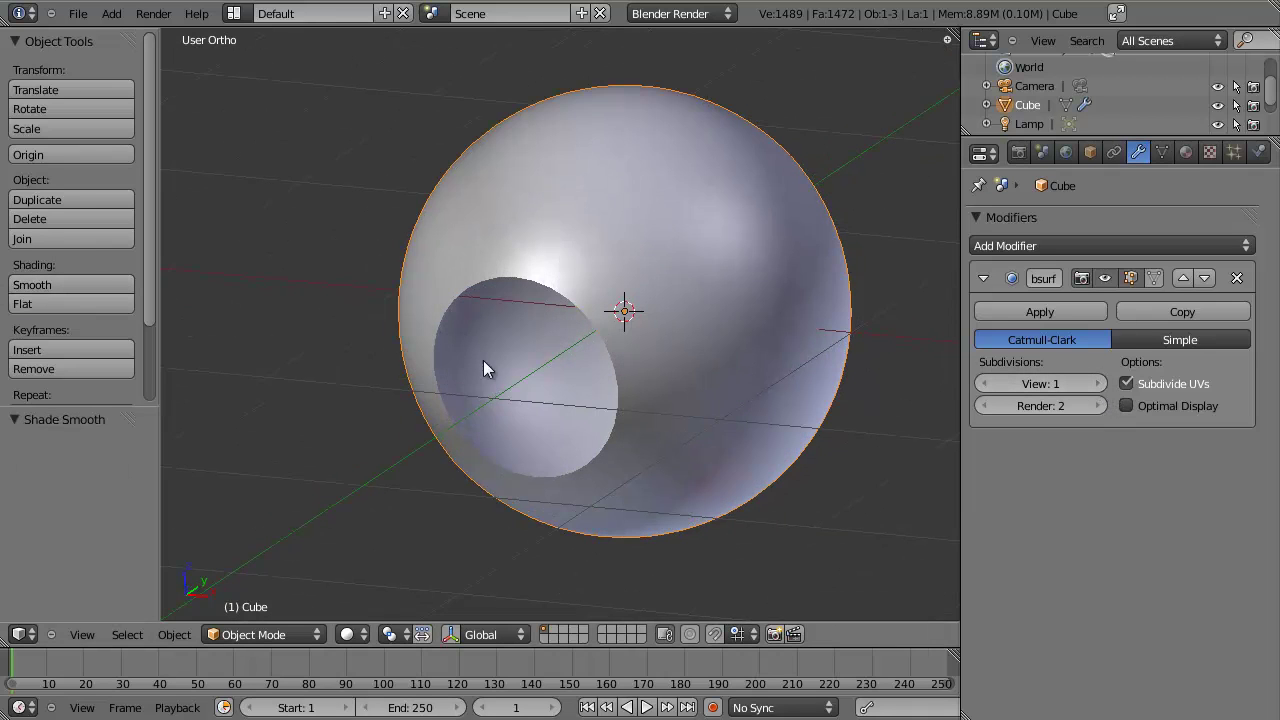
In Edit Mode, extrude the opening's edge loop inward along Y by about 0.02 and again by about 0.21.
{"action": "middle_click_drag", "start_coordinate": [483, 360], "coordinate": [509, 322], "text": "shift"}
{"action": "key", "text": "Tab"}
{"action": "key", "text": "a"}
{"action": "right_click", "coordinate": [572, 258], "text": "alt"}
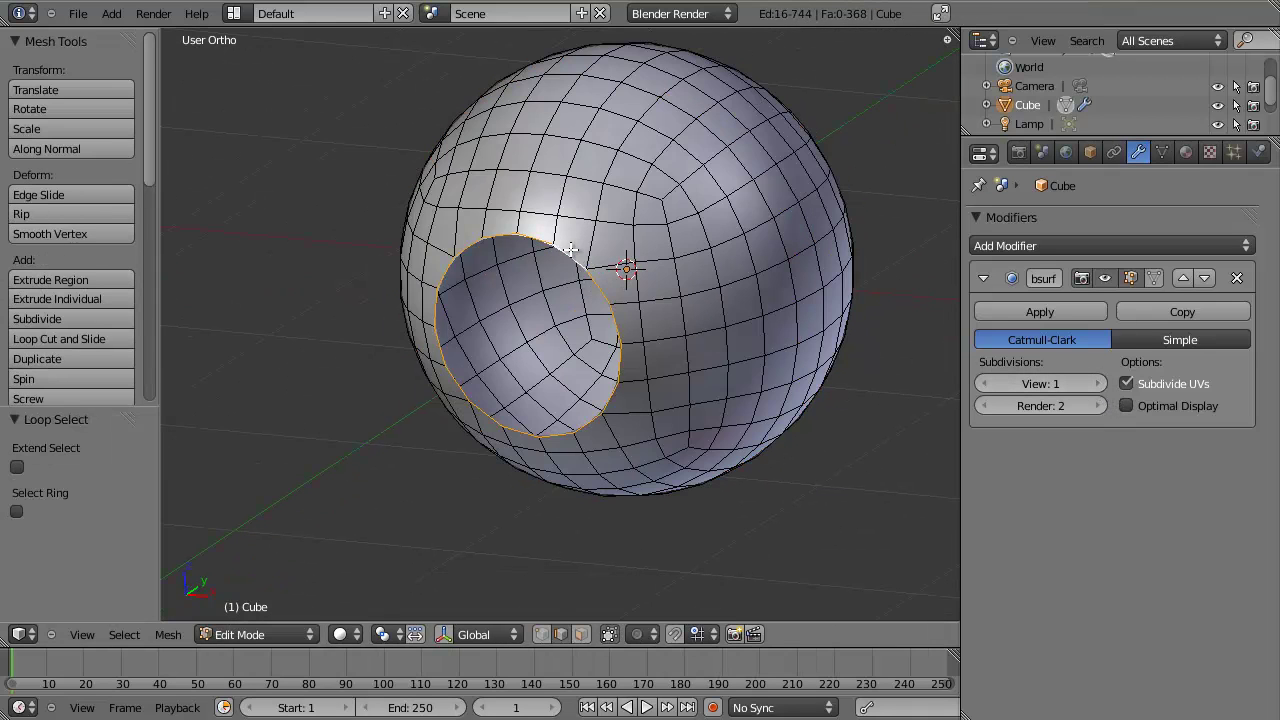
{"action": "scroll", "coordinate": [679, 373], "scroll_direction": "up", "scroll_amount": 3}
{"action": "middle_click_drag", "start_coordinate": [677, 377], "coordinate": [646, 374]}
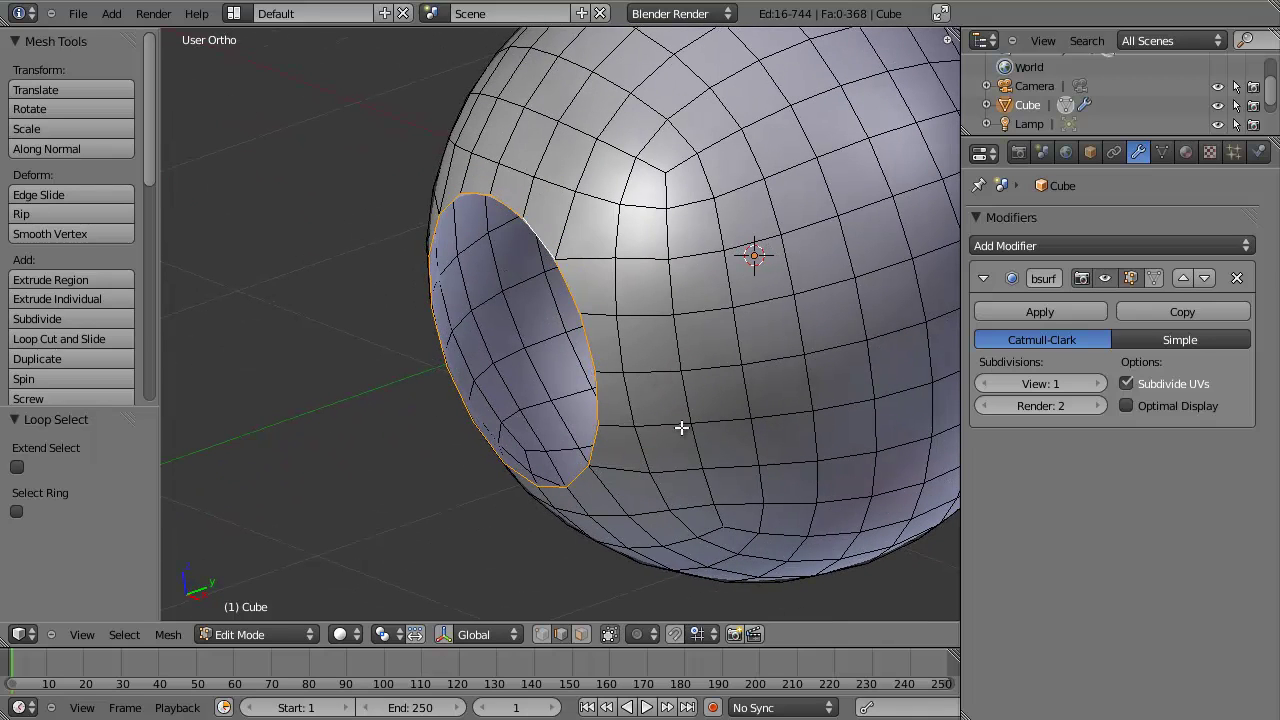
{"action": "key", "text": "g"}
{"action": "key", "text": "y"}
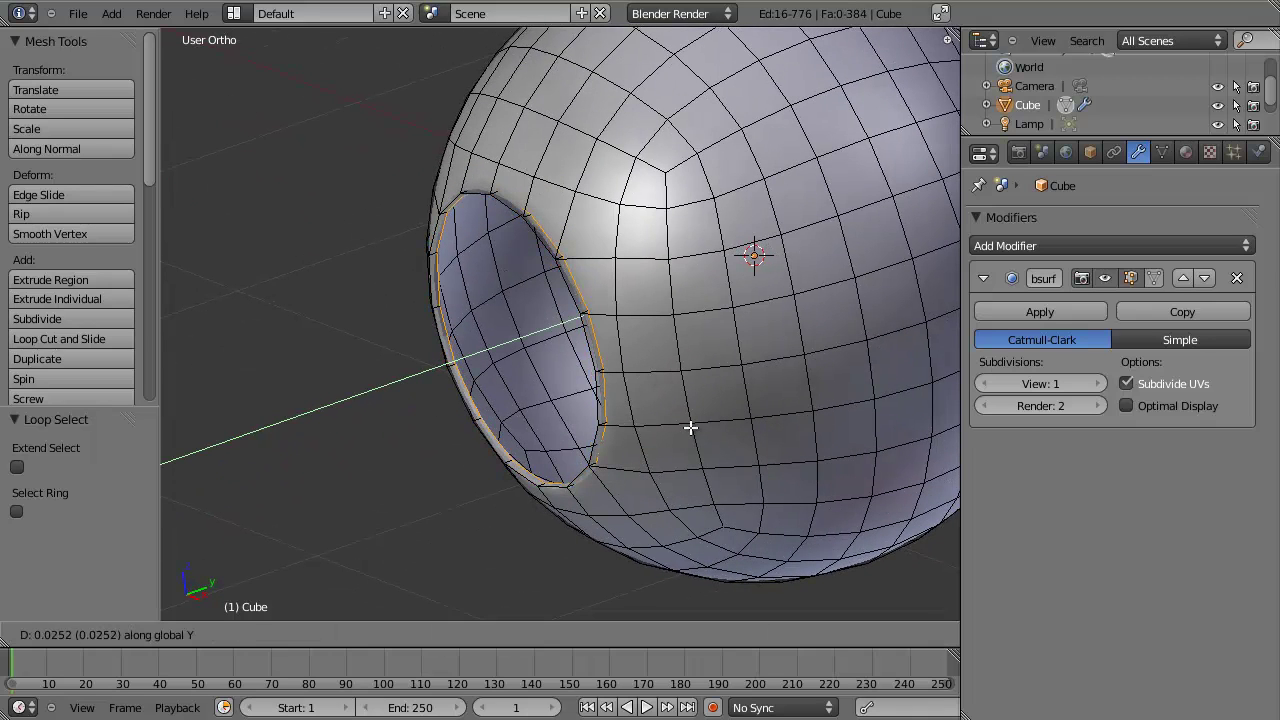
{"action": "left_click", "coordinate": [688, 426]}
{"action": "key", "text": "e"}
{"action": "key", "text": "y"}
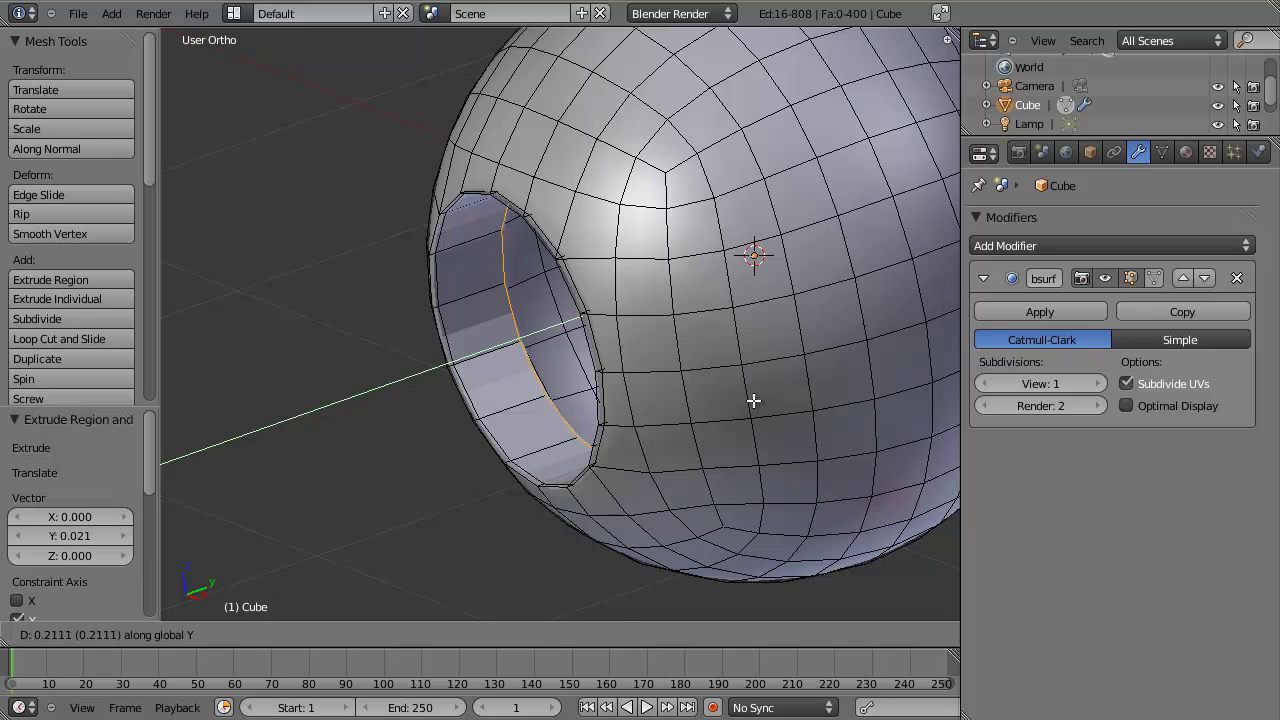
{"action": "left_click", "coordinate": [751, 400]}
Apply smooth shading to all faces of the mesh and return to Object Mode.
{"action": "key", "text": "a"}
{"action": "key", "text": "w"}
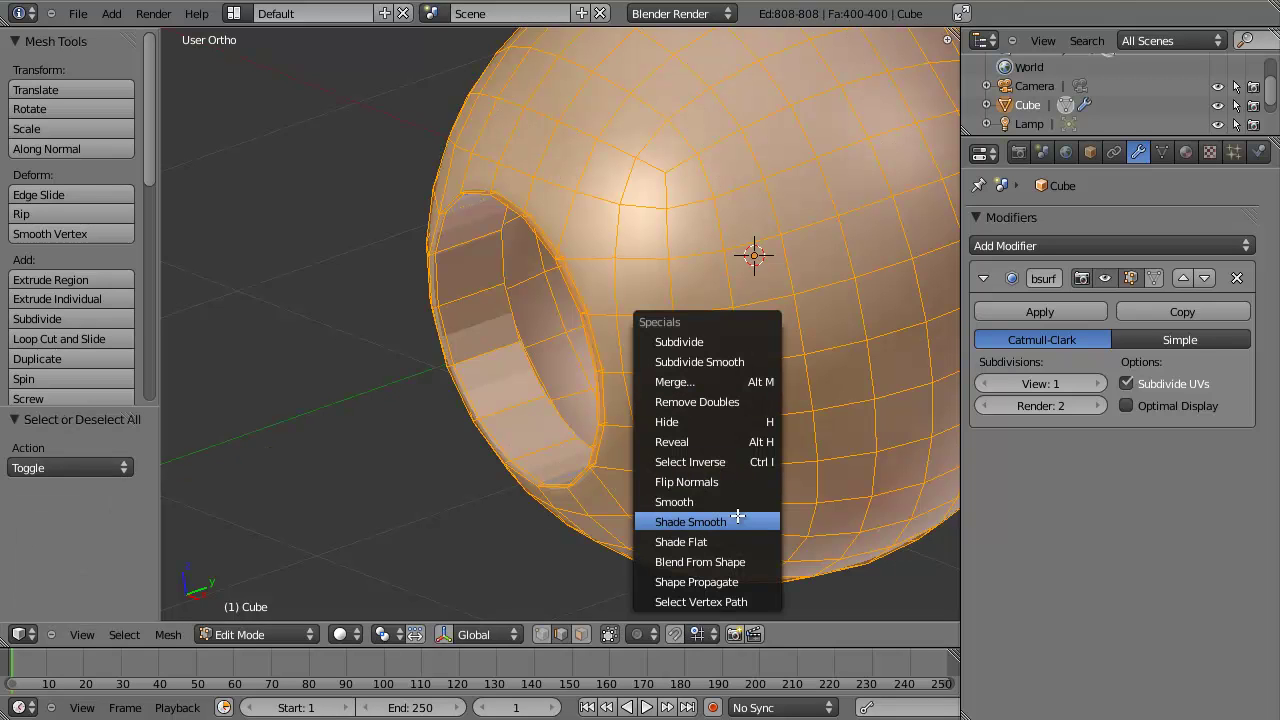
{"action": "left_click", "coordinate": [736, 517]}
{"action": "key", "text": "Tab"}
Turn off the Grid Floor in the 3D view's display settings and hide the properties panel.
{"action": "scroll", "coordinate": [560, 375], "scroll_direction": "down", "scroll_amount": 3}
{"action": "middle_click_drag", "start_coordinate": [500, 386], "coordinate": [702, 280]}
{"action": "scroll", "coordinate": [650, 330], "scroll_direction": "down", "scroll_amount": 2}
{"action": "scroll", "coordinate": [702, 280], "scroll_direction": "up", "scroll_amount": 4}
{"action": "key", "text": "n"}
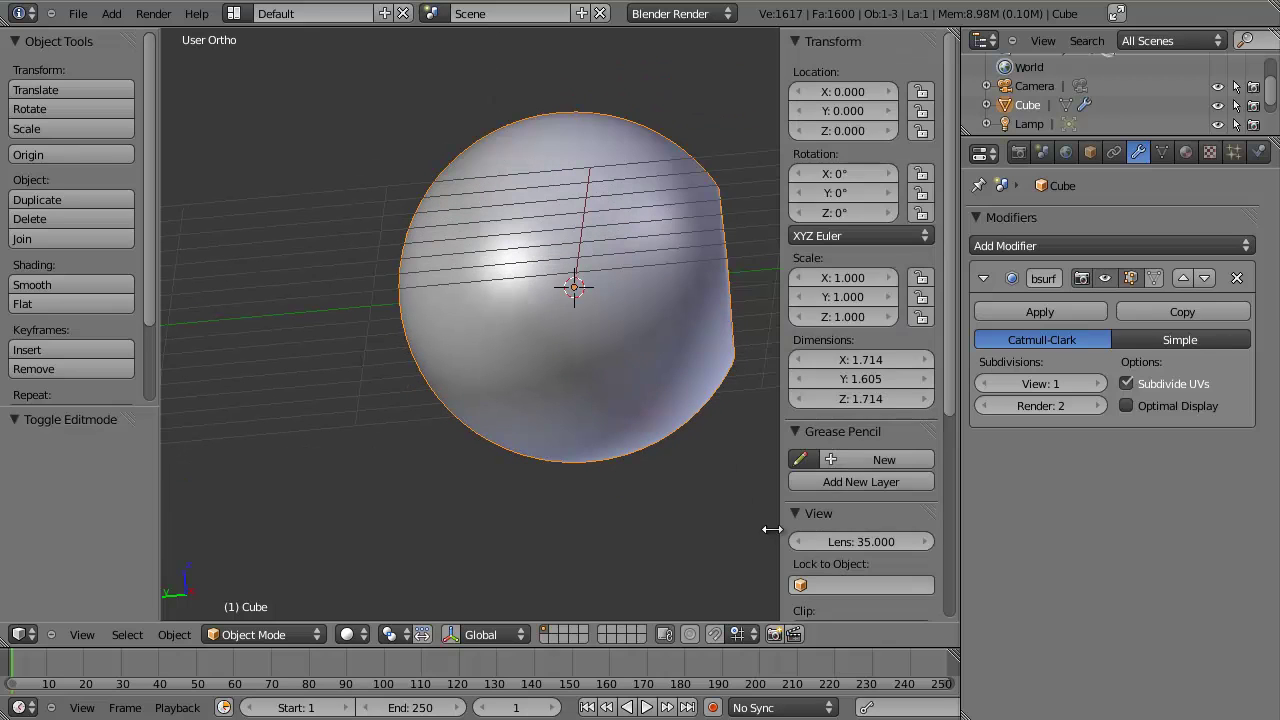
{"action": "scroll", "coordinate": [801, 552], "scroll_direction": "down", "scroll_amount": 4}
{"action": "scroll", "coordinate": [801, 552], "scroll_direction": "down", "scroll_amount": 2}
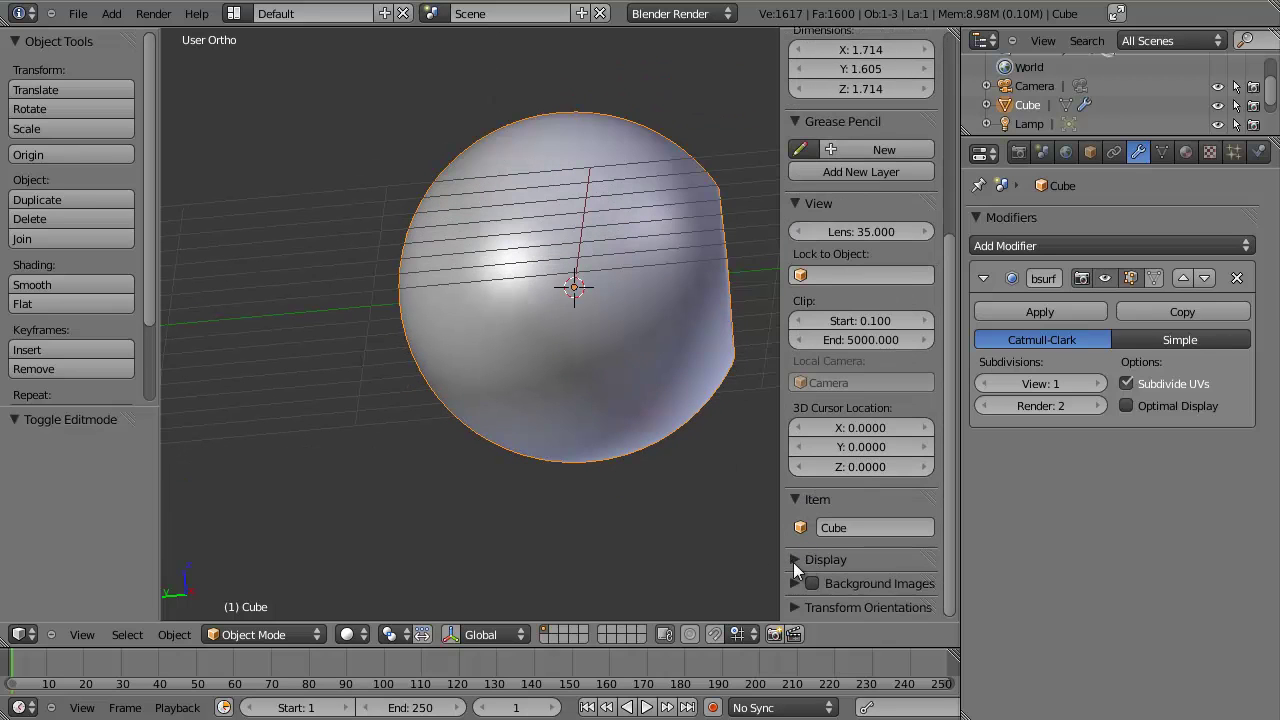
{"action": "left_click", "coordinate": [800, 559]}
{"action": "scroll", "coordinate": [798, 566], "scroll_direction": "down", "scroll_amount": 7}
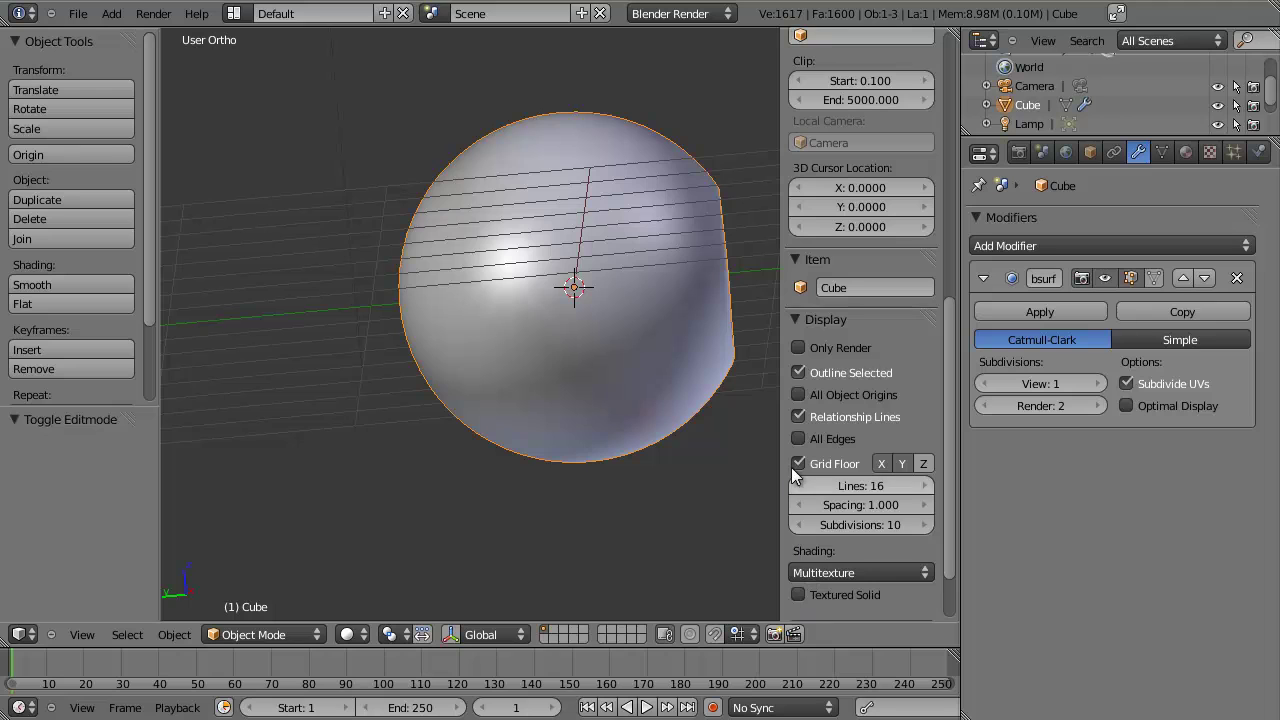
{"action": "left_click", "coordinate": [798, 463]}
{"action": "key", "text": "n"}
Clear the selection in Edit Mode and examine the opening's extruded rim from several angles.
{"action": "middle_click_drag", "start_coordinate": [665, 225], "coordinate": [749, 428]}
{"action": "key", "text": "Tab"}
{"action": "key", "text": "a"}
{"action": "middle_click_drag", "start_coordinate": [714, 251], "coordinate": [748, 354]}
{"action": "middle_click_drag", "start_coordinate": [892, 336], "coordinate": [694, 418]}
{"action": "middle_click_drag", "start_coordinate": [620, 258], "coordinate": [697, 368]}
{"action": "key", "text": "Tab"}
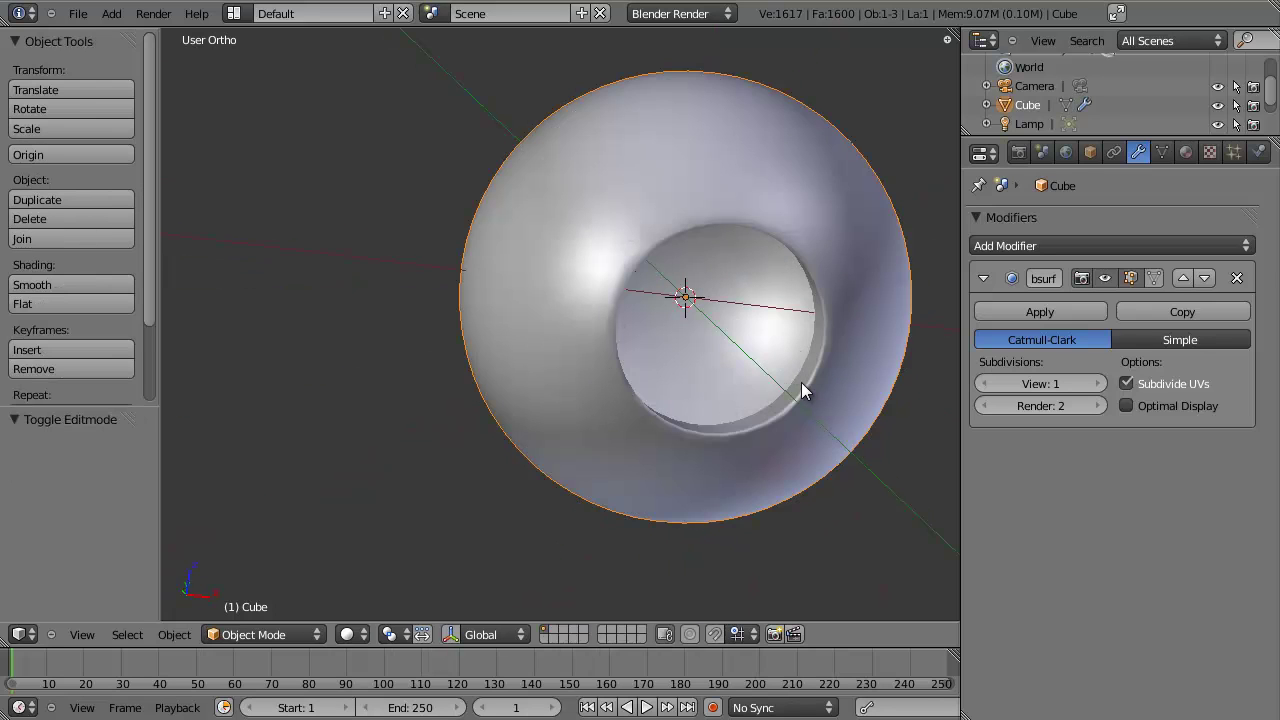
Examine the subdivided sphere and its circular opening in front and right views, comparing solid and wireframe display.
{"action": "key", "text": "KP_1"}
{"action": "key", "text": "z"}
{"action": "key", "text": "z"}
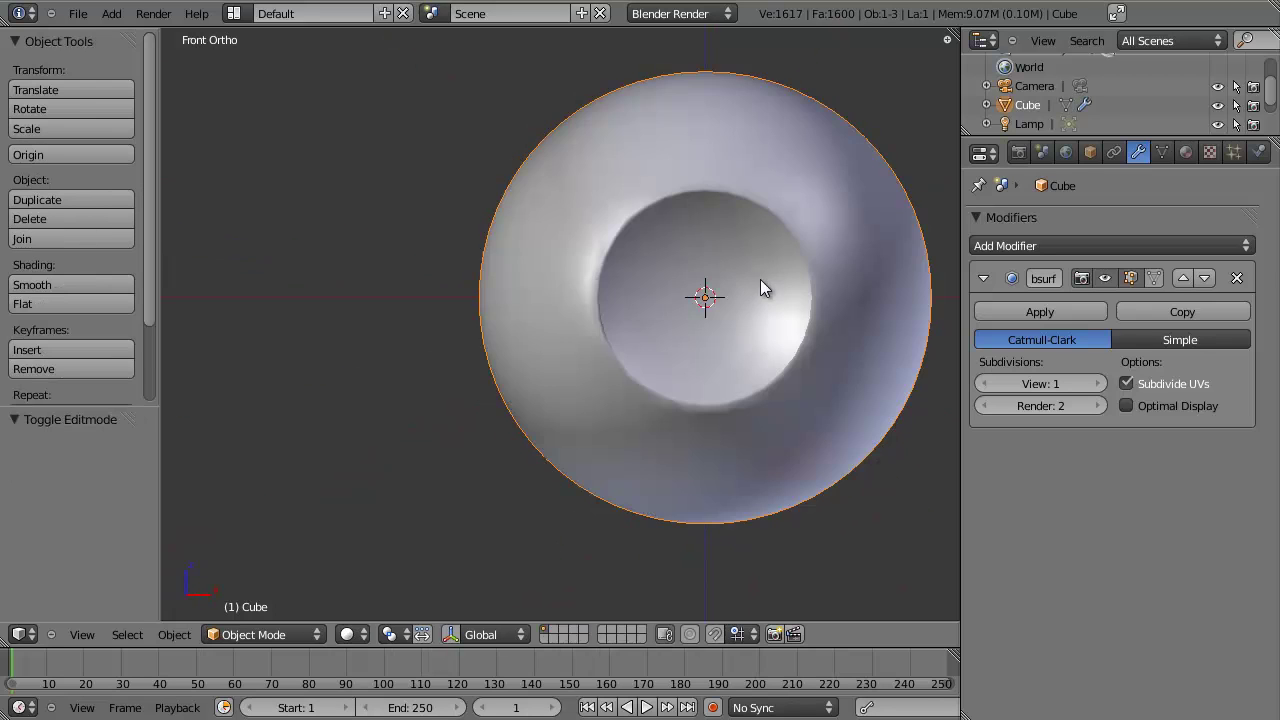
{"action": "middle_click_drag", "start_coordinate": [760, 279], "coordinate": [696, 303], "text": "shift"}
{"action": "key", "text": "Tab"}
{"action": "key", "text": "Tab"}
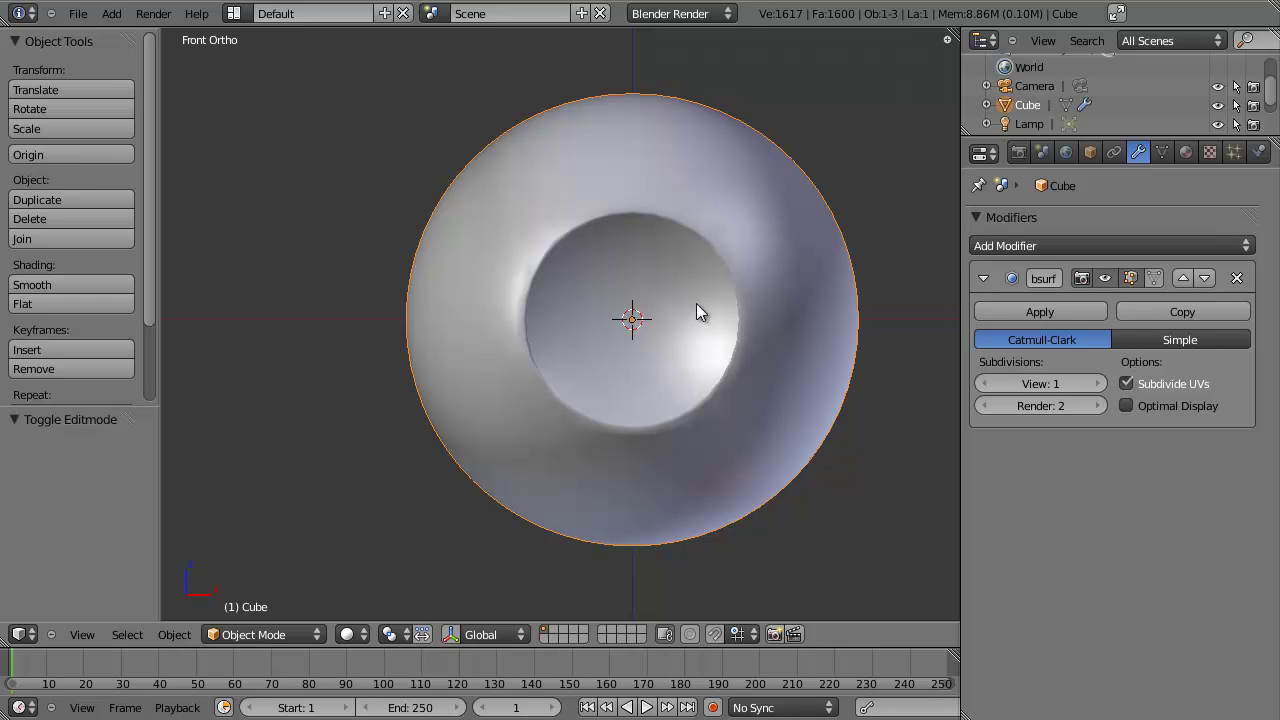
{"action": "key", "text": "z"}
{"action": "key", "text": "z"}
{"action": "key", "text": "z"}
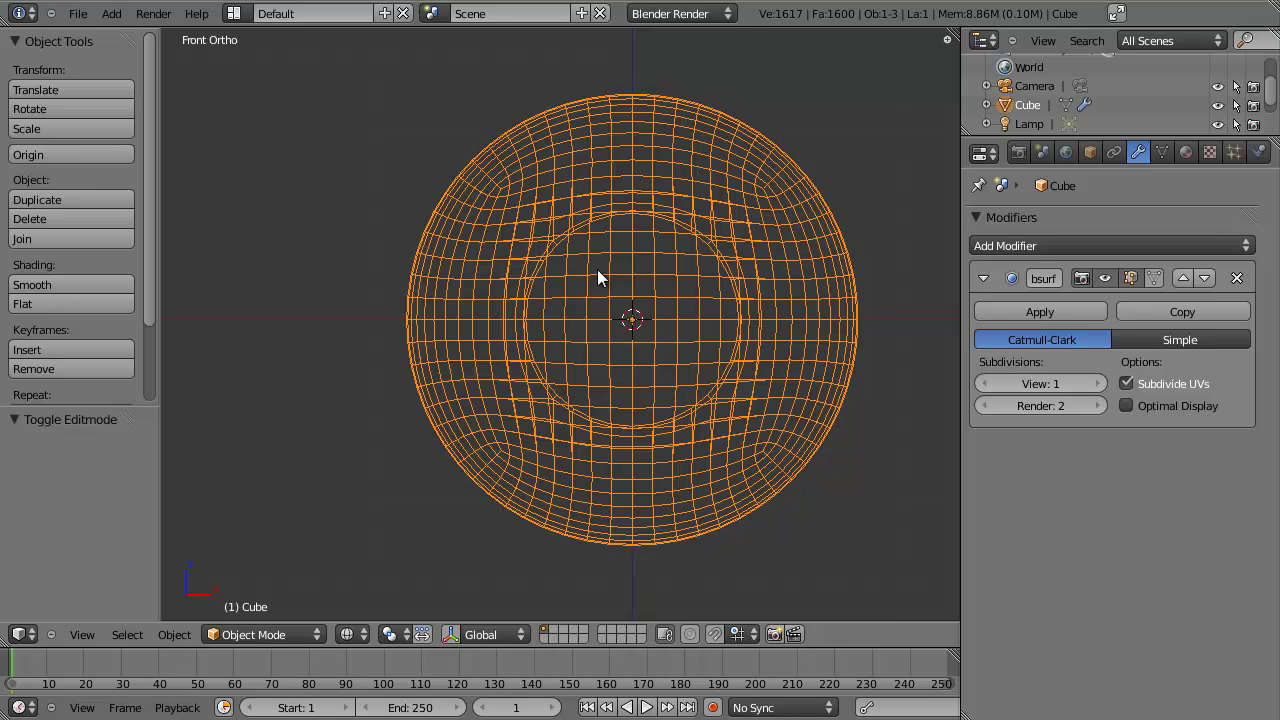
{"action": "key", "text": "z"}
{"action": "mouse_move", "coordinate": [674, 283]}
{"action": "middle_mouse_down", "text": "shift"}
{"action": "mouse_move", "coordinate": [671, 296]}
{"action": "mouse_move", "coordinate": [591, 306]}
{"action": "mouse_move", "coordinate": [622, 313]}
{"action": "mouse_move", "coordinate": [644, 358]}
{"action": "mouse_move", "coordinate": [579, 405]}
{"action": "middle_mouse_up", "text": "shift"}
{"action": "key", "text": "KP_3"}
{"action": "key", "text": "z"}
{"action": "key", "text": "z"}
{"action": "key", "text": "z"}
{"action": "key", "text": "z"}
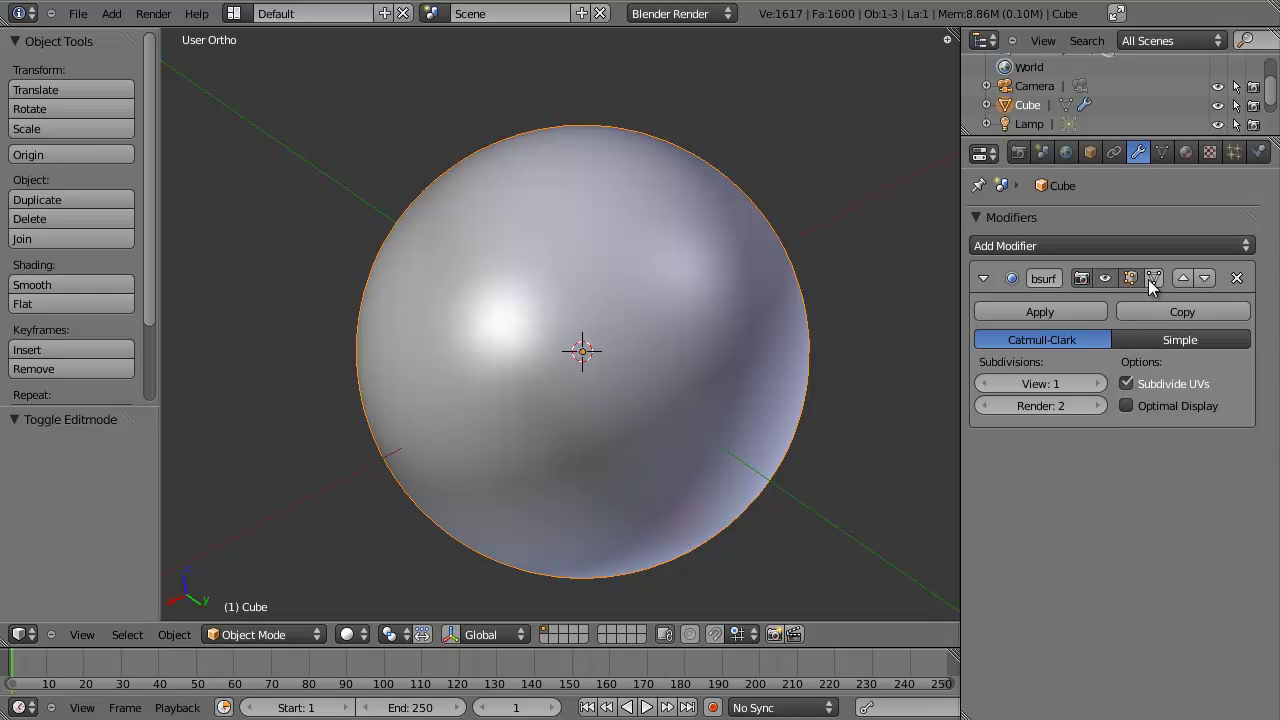
Turn off the Subsurf modifier's viewport display and show the base mesh as a wireframe in front view.
{"action": "left_click", "coordinate": [1105, 278]}
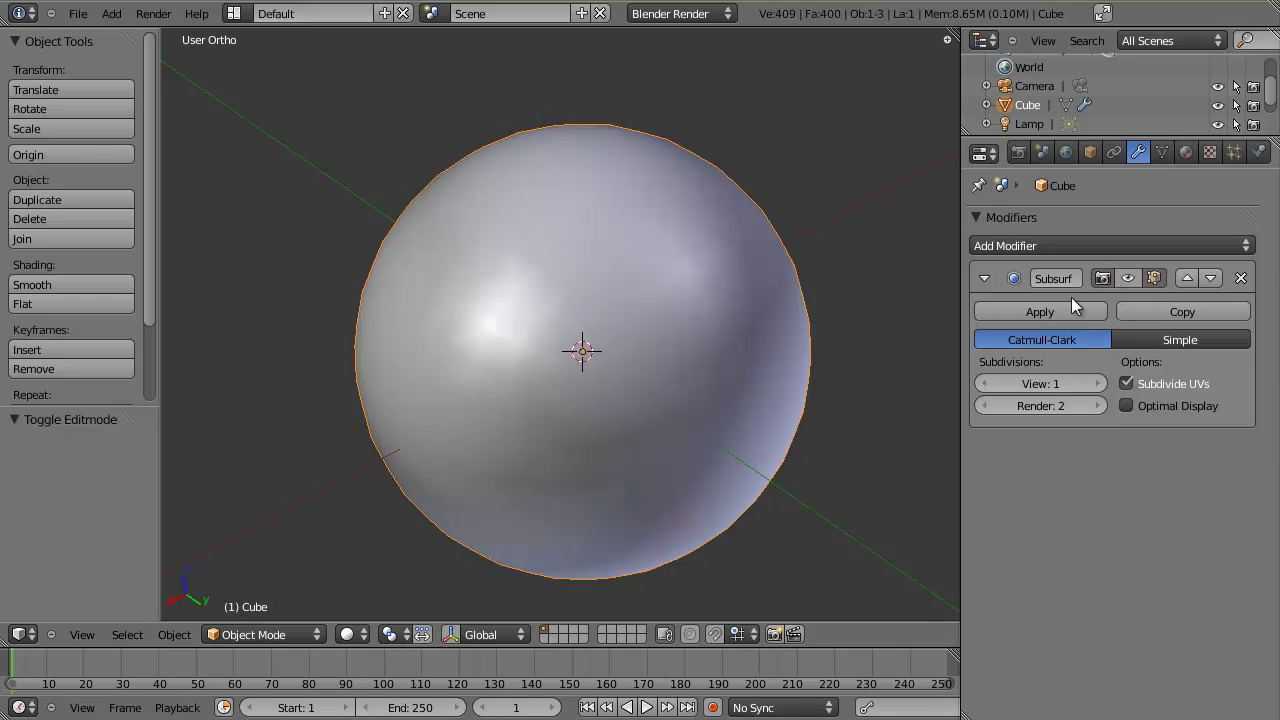
{"action": "key", "text": "z"}
{"action": "middle_click_drag", "start_coordinate": [527, 487], "coordinate": [643, 443]}
{"action": "key", "text": "z"}
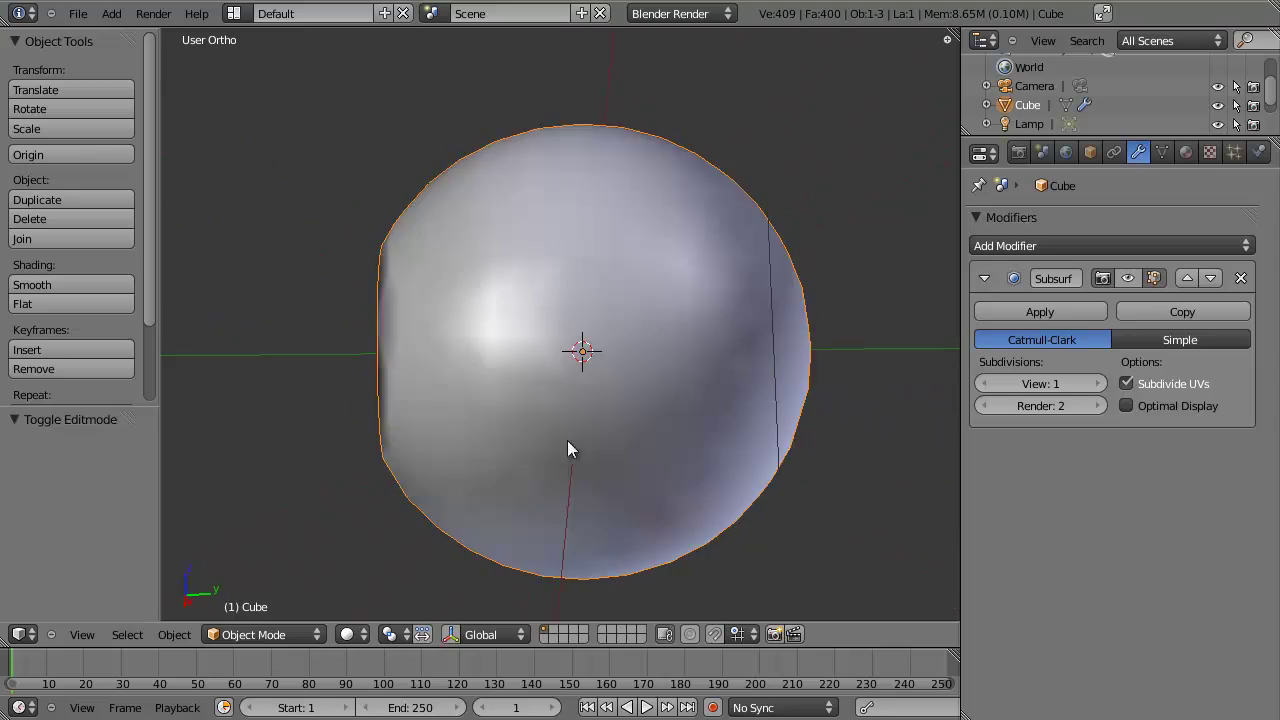
{"action": "key", "text": "KP_1"}
{"action": "key", "text": "z"}
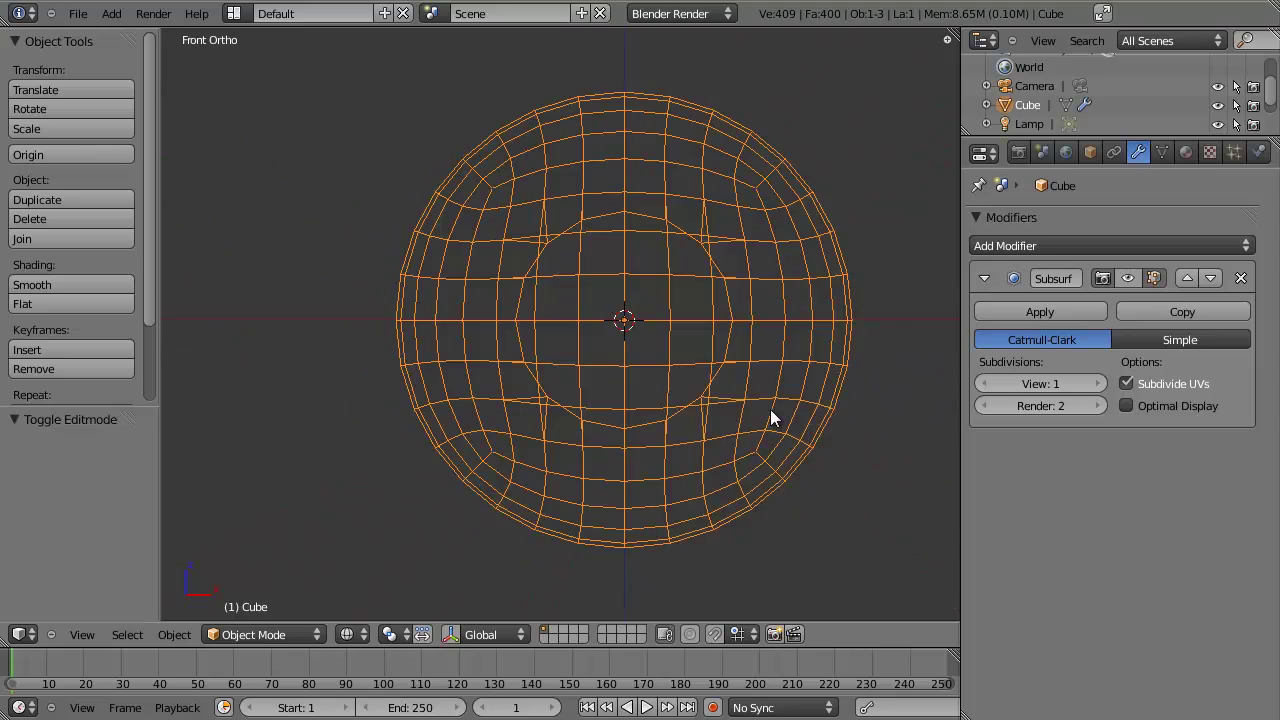
Add a mesh circle with 16 vertices and a radius of 0.5 at the sphere's centre.
{"action": "key", "text": "shift+a"}
{"action": "mouse_move", "coordinate": [771, 410]}
{"action": "left_click", "coordinate": [826, 450]}
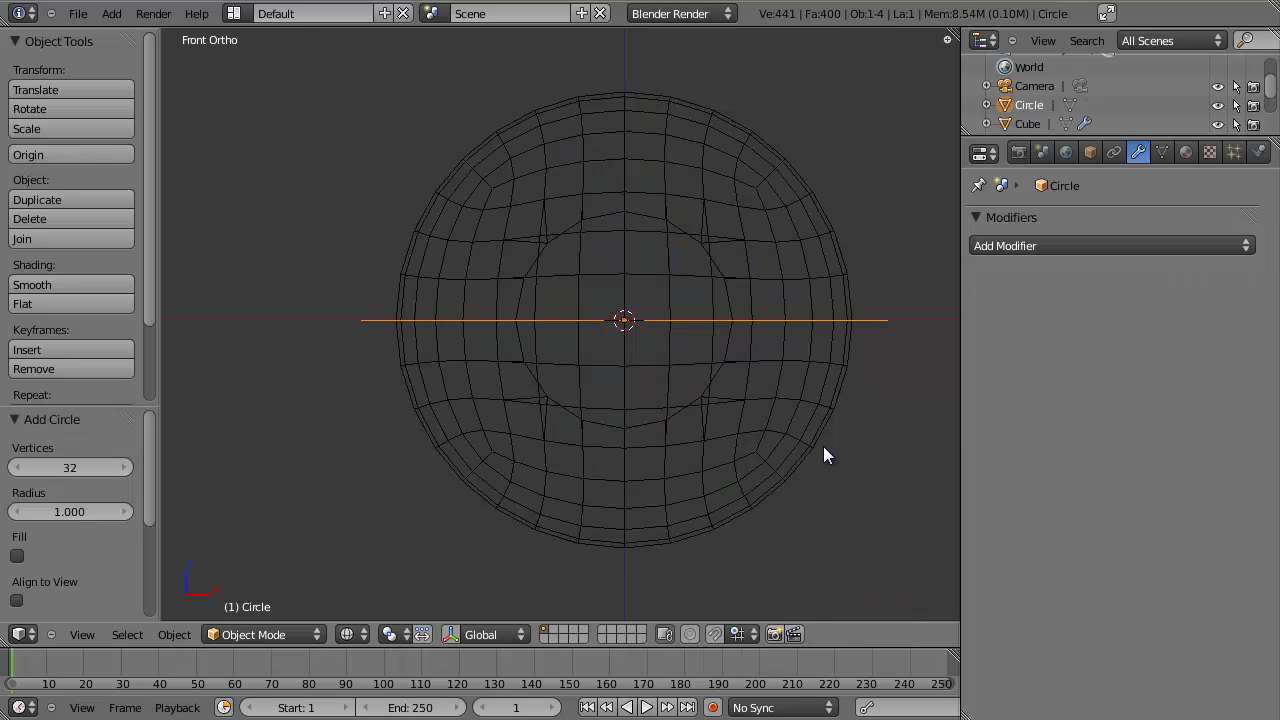
{"action": "key", "text": "F6"}
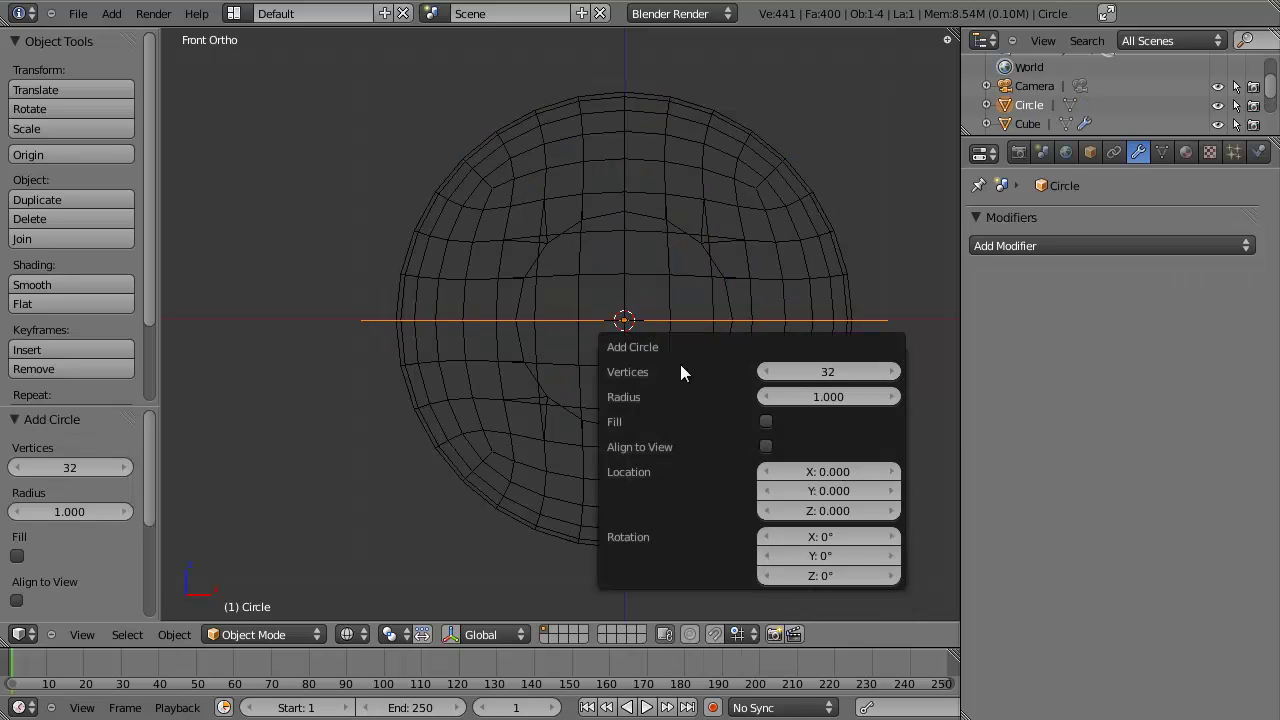
{"action": "left_click", "coordinate": [871, 371]}
{"action": "type", "text": "16"}
{"action": "key", "text": "Tab"}
{"action": "type", "text": "0.5"}
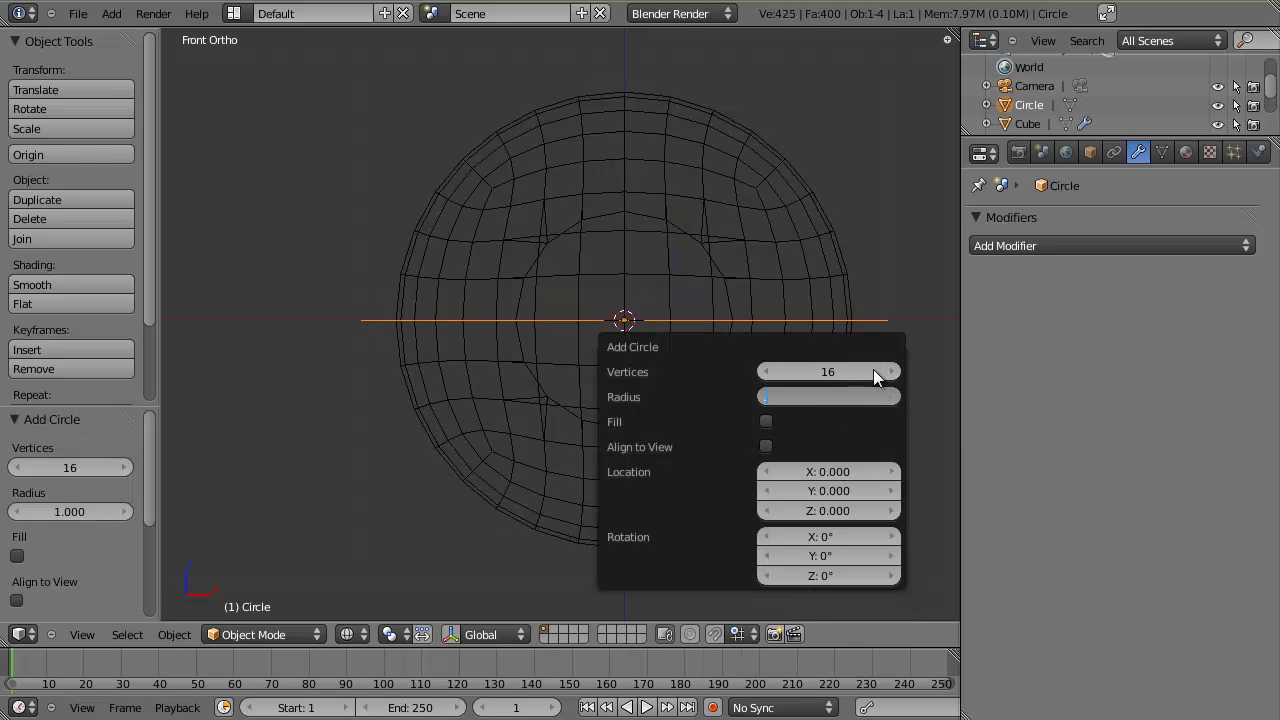
{"action": "key", "text": "Return"}
{"action": "scroll", "coordinate": [635, 273], "scroll_direction": "down", "scroll_amount": 1, "text": "shift"}
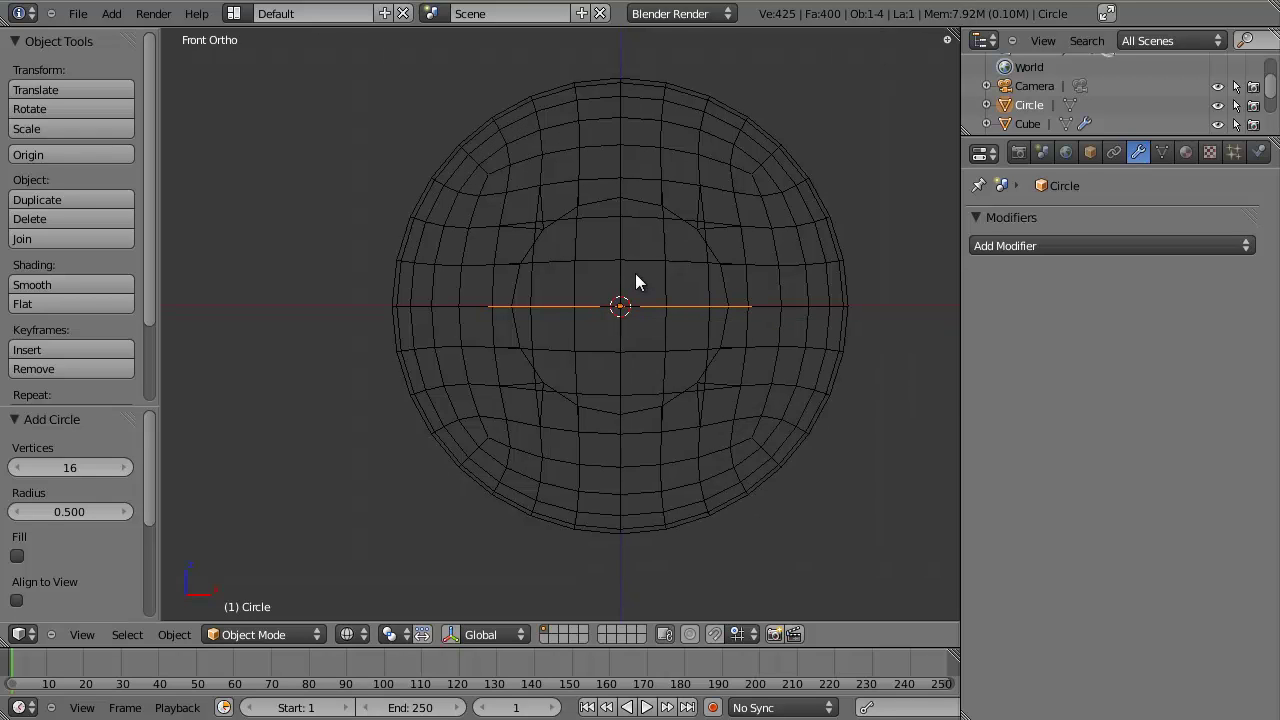
Rotate the circle's mesh 90° in Edit Mode from the right view so it stands upright, and return to Object Mode.
{"action": "key", "text": "KP_3"}
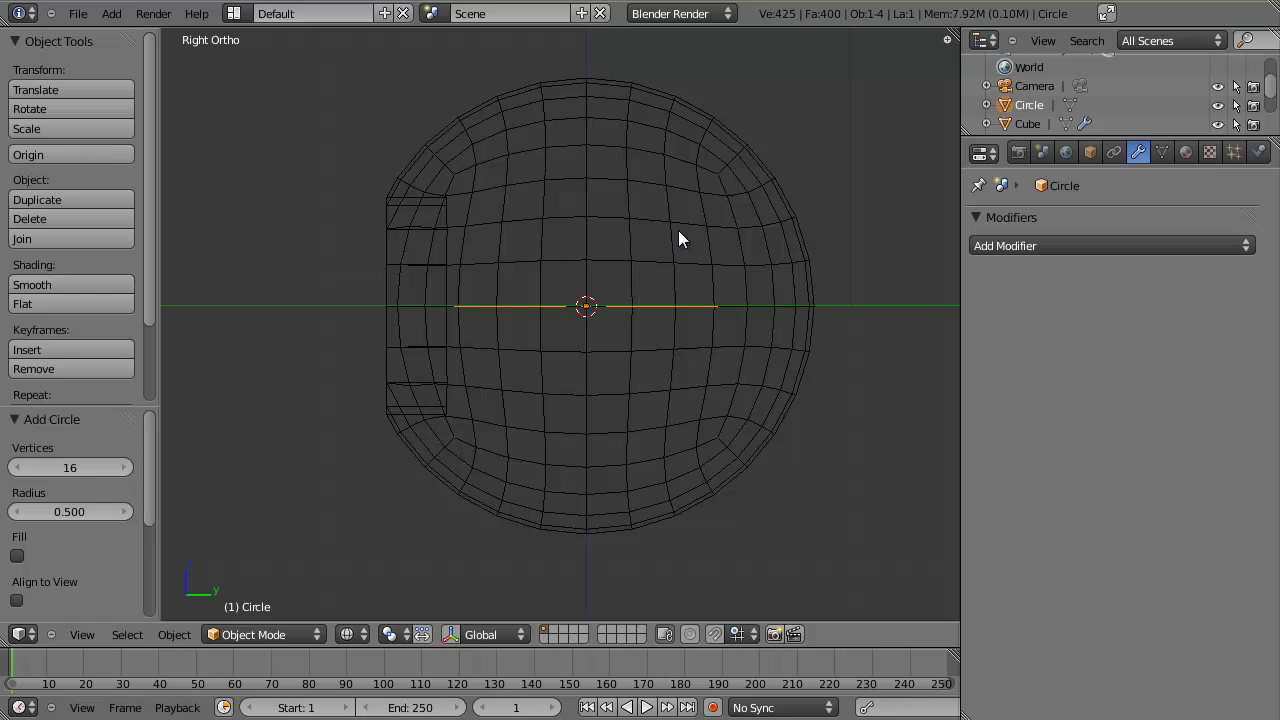
{"action": "key", "text": "r"}
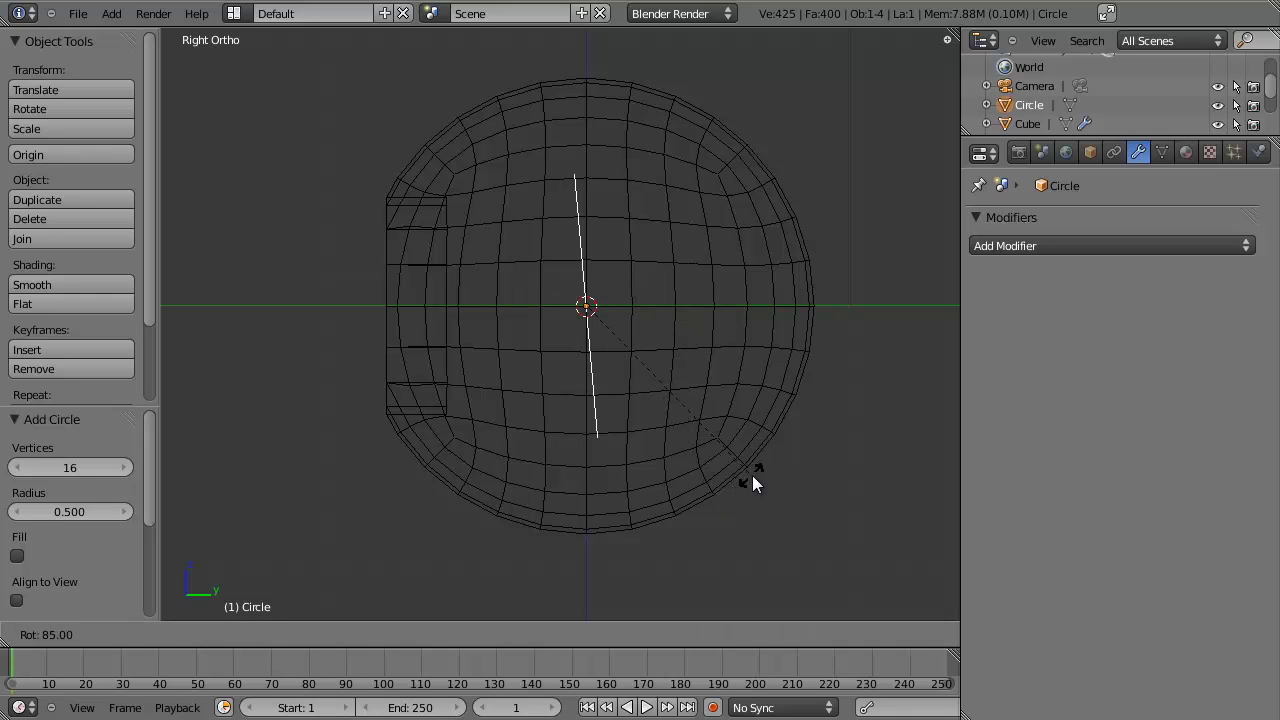
{"action": "key", "text": "Escape"}
{"action": "key", "text": "Tab"}
{"action": "key", "text": "r"}
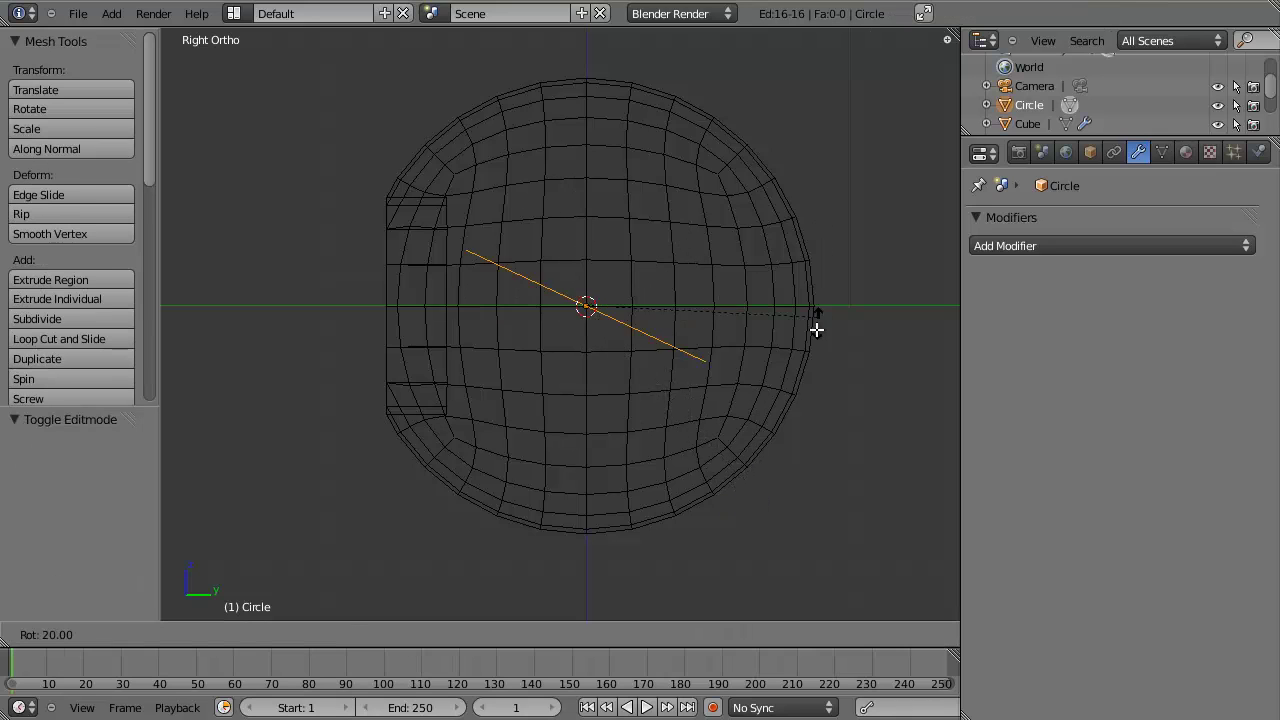
{"action": "left_click", "coordinate": [671, 528]}
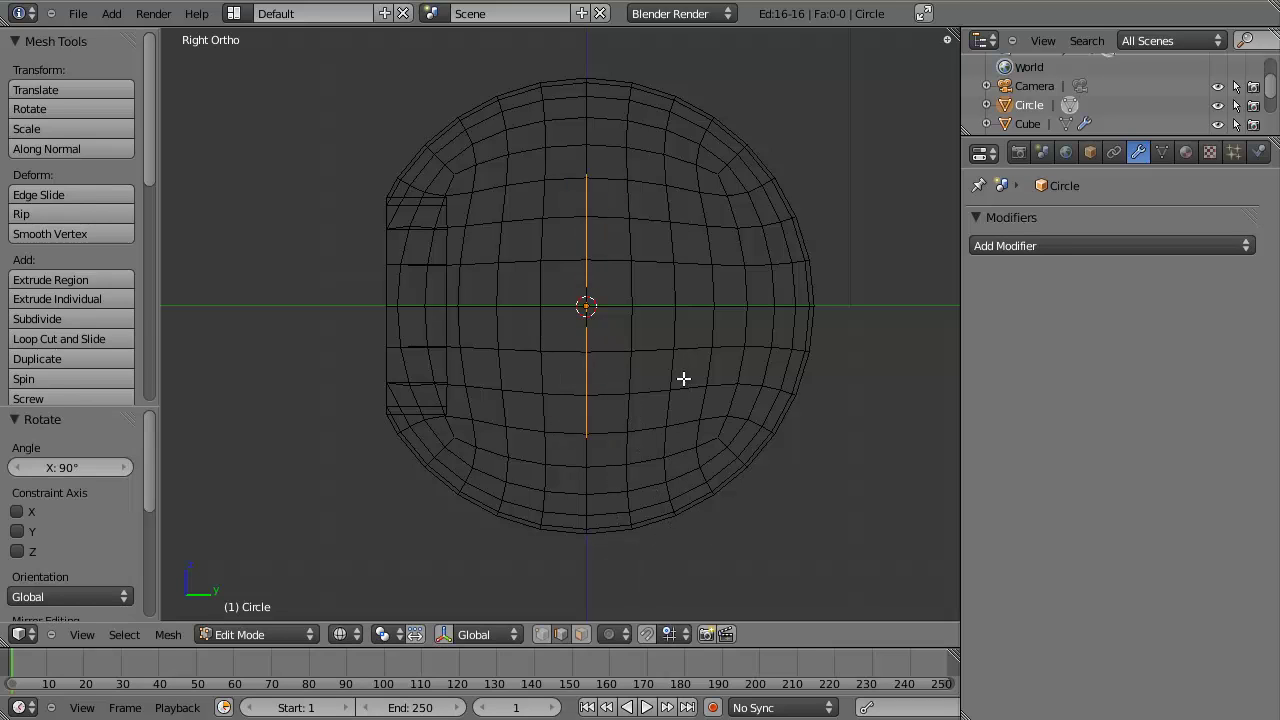
{"action": "key", "text": "Tab"}
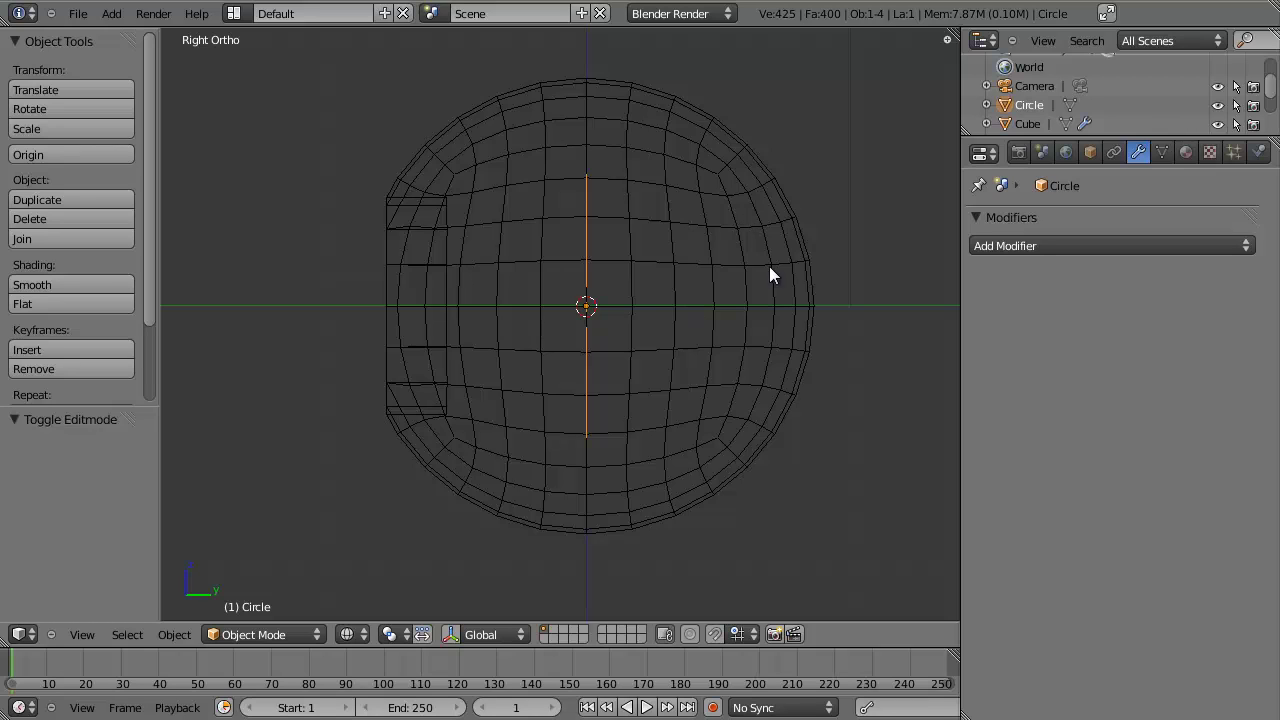
Select the sphere and rotate it 45° in the right view.
{"action": "right_click", "coordinate": [767, 225]}
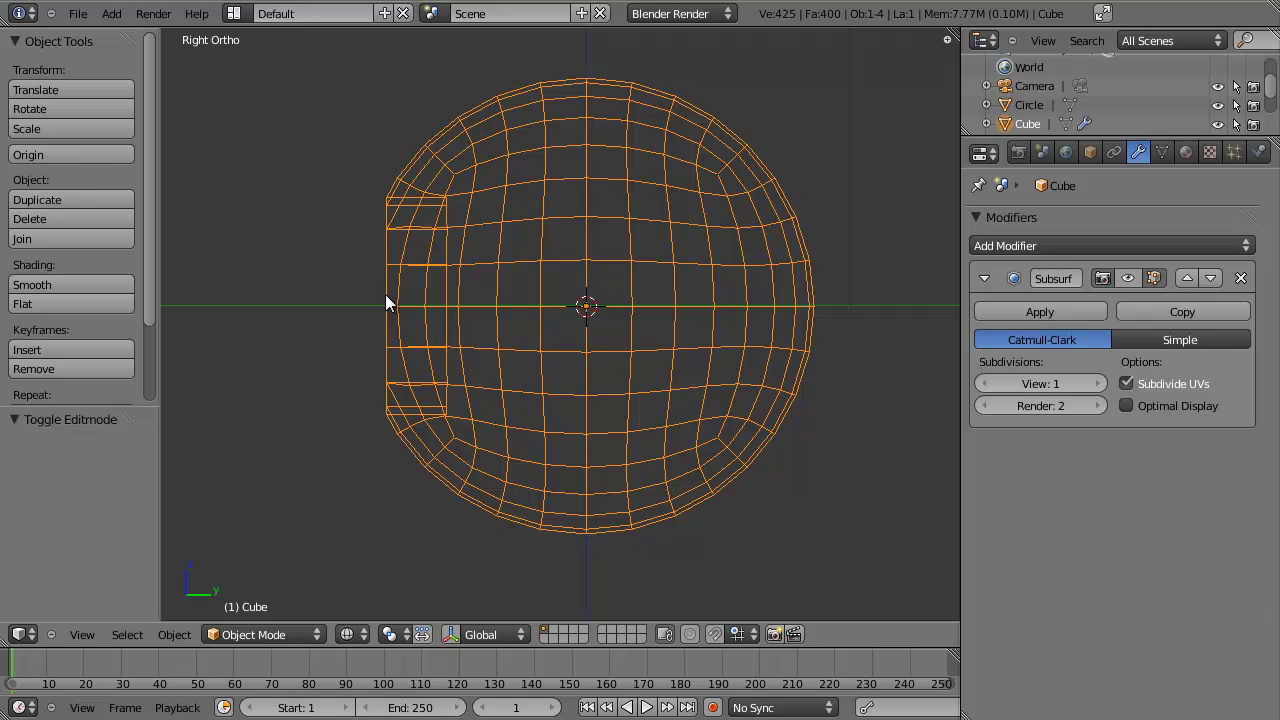
{"action": "type", "text": "r"}
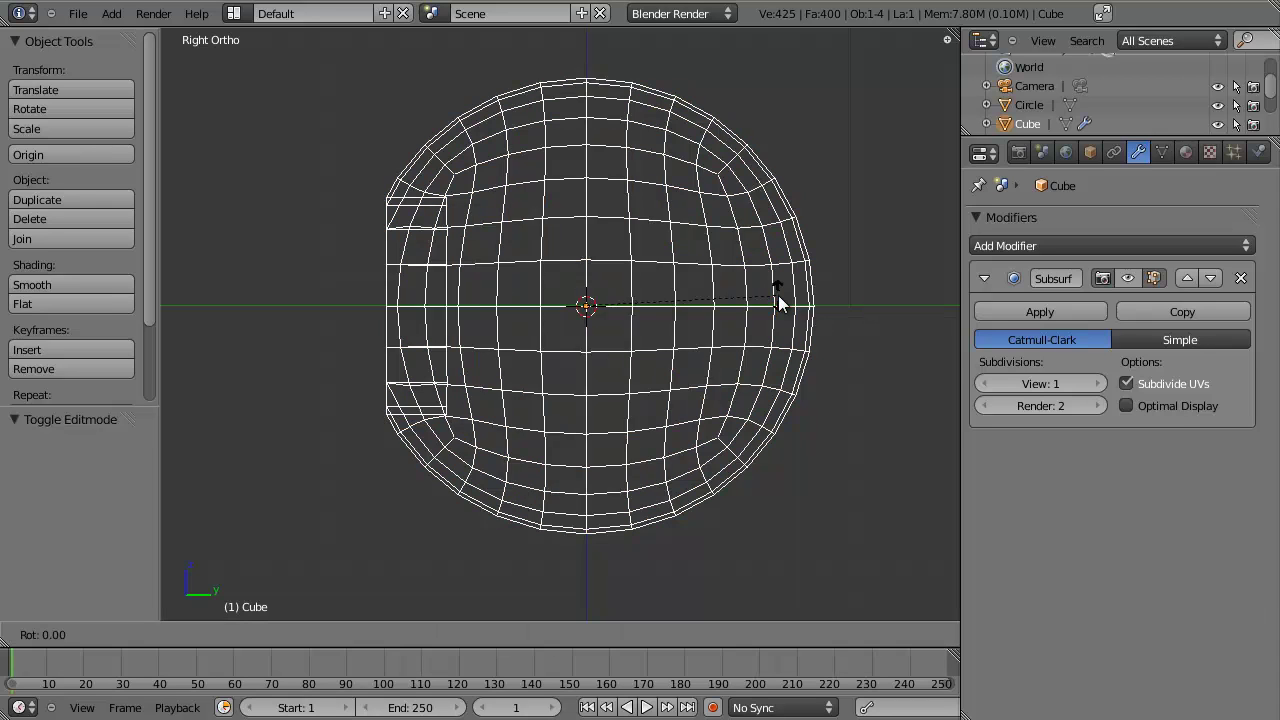
{"action": "type", "text": "45"}
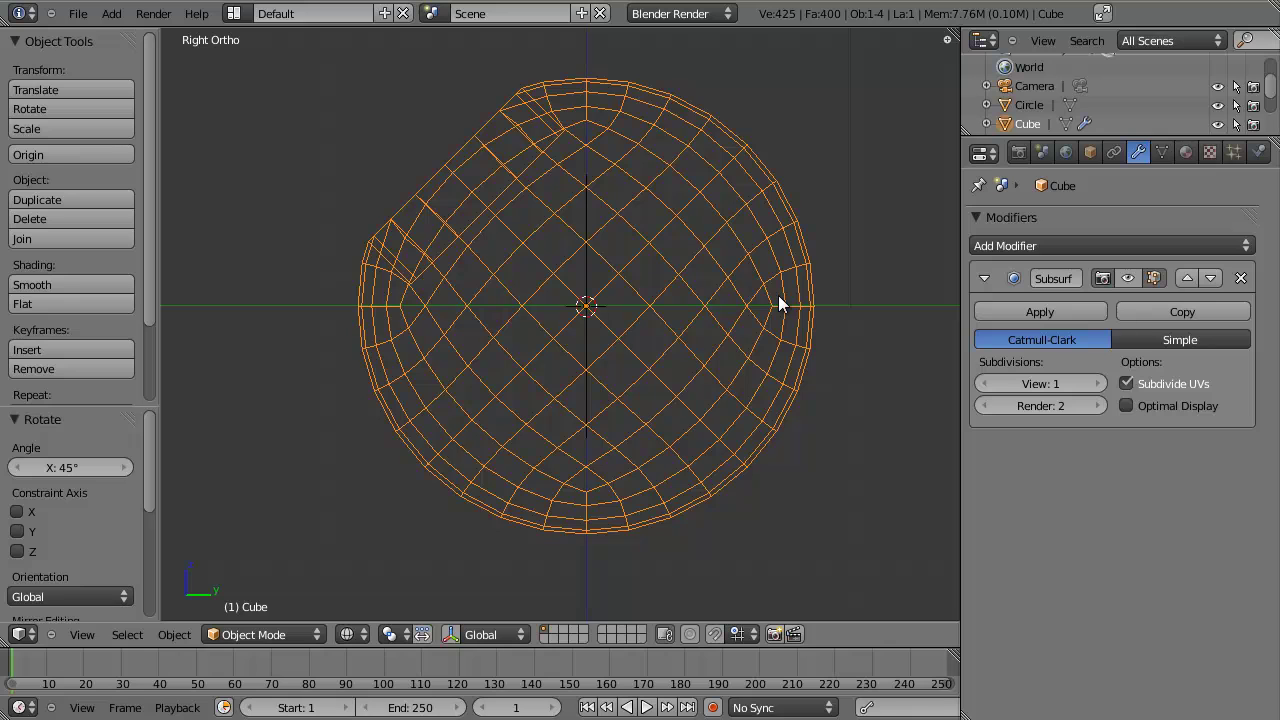
Rotate the sphere 45° about the global Z axis and show it in solid shading from the right view.
{"action": "key", "text": "KP_7"}
{"action": "type", "text": "r"}
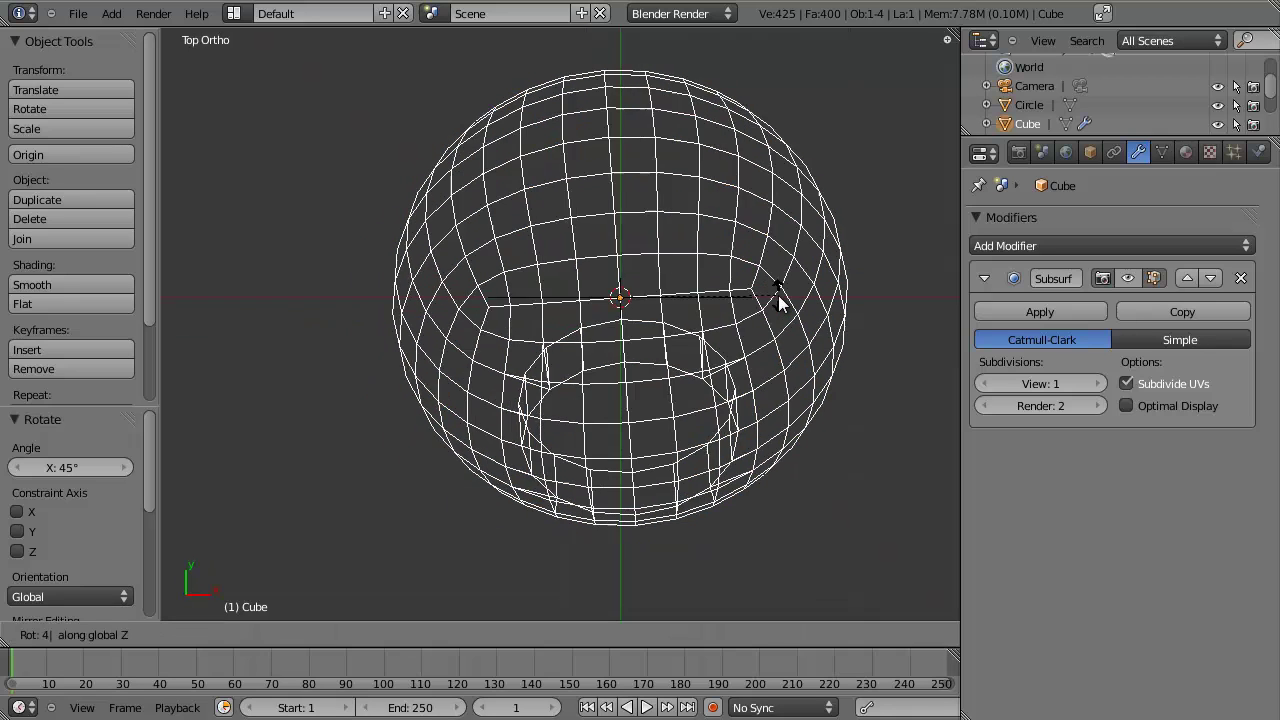
{"action": "type", "text": "z45"}
{"action": "key", "text": "Return"}
{"action": "key", "text": "z"}
{"action": "mouse_move", "coordinate": [745, 200]}
{"action": "middle_mouse_down"}
{"action": "mouse_move", "coordinate": [731, 191]}
{"action": "mouse_move", "coordinate": [694, 394]}
{"action": "mouse_move", "coordinate": [797, 325]}
{"action": "mouse_move", "coordinate": [732, 240]}
{"action": "middle_mouse_up"}
{"action": "key", "text": "z"}
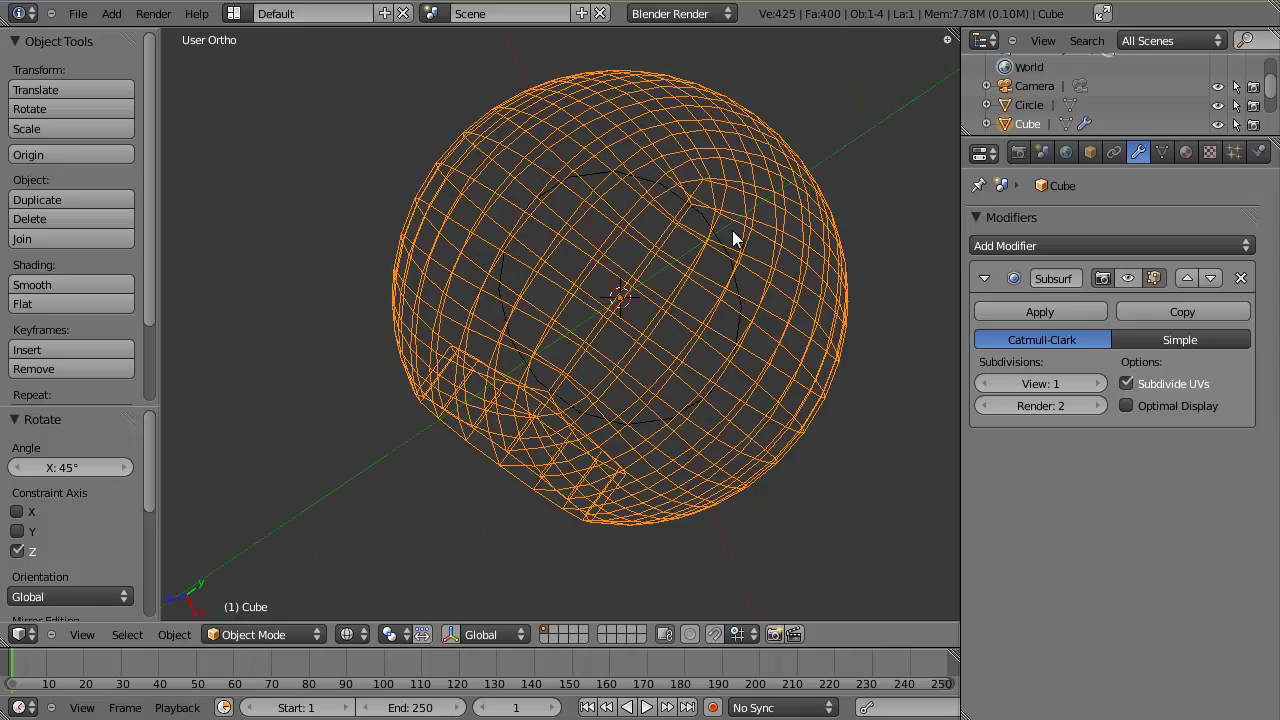
{"action": "key", "text": "KP_3"}
{"action": "key", "text": "z"}
{"action": "middle_click_drag", "start_coordinate": [827, 385], "coordinate": [827, 320], "text": "shift"}
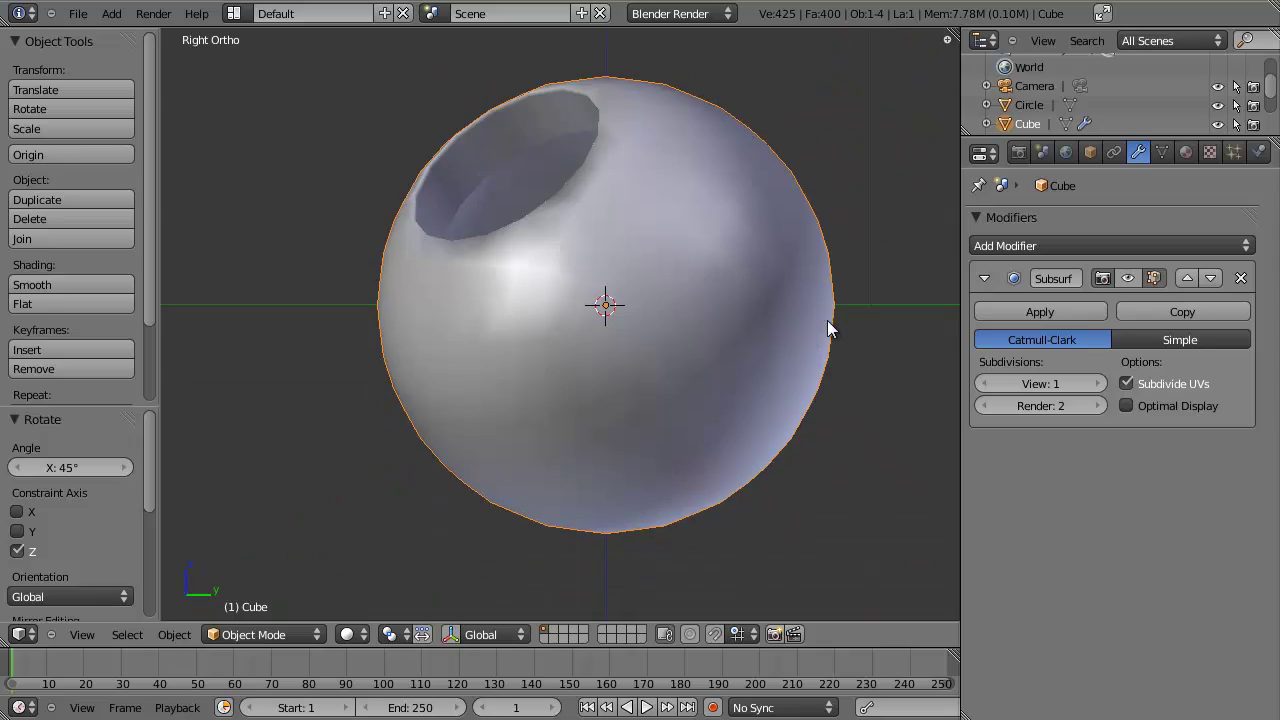
Move the sphere about -0.995 along the Y axis so the circle sits just behind its surface.
{"action": "key", "text": "z"}
{"action": "key", "text": "g"}
{"action": "key", "text": "y"}
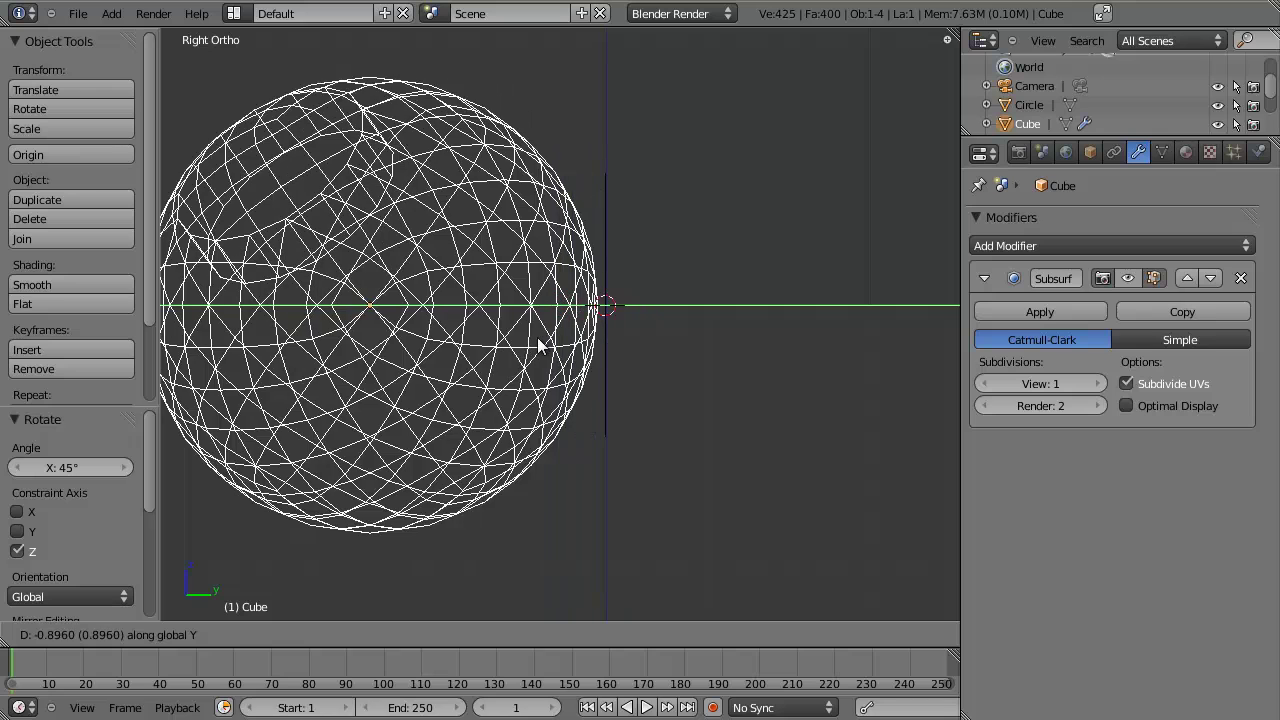
{"action": "left_click", "coordinate": [543, 333]}
{"action": "key", "text": "z"}
{"action": "middle_click_drag", "start_coordinate": [542, 340], "coordinate": [480, 363]}
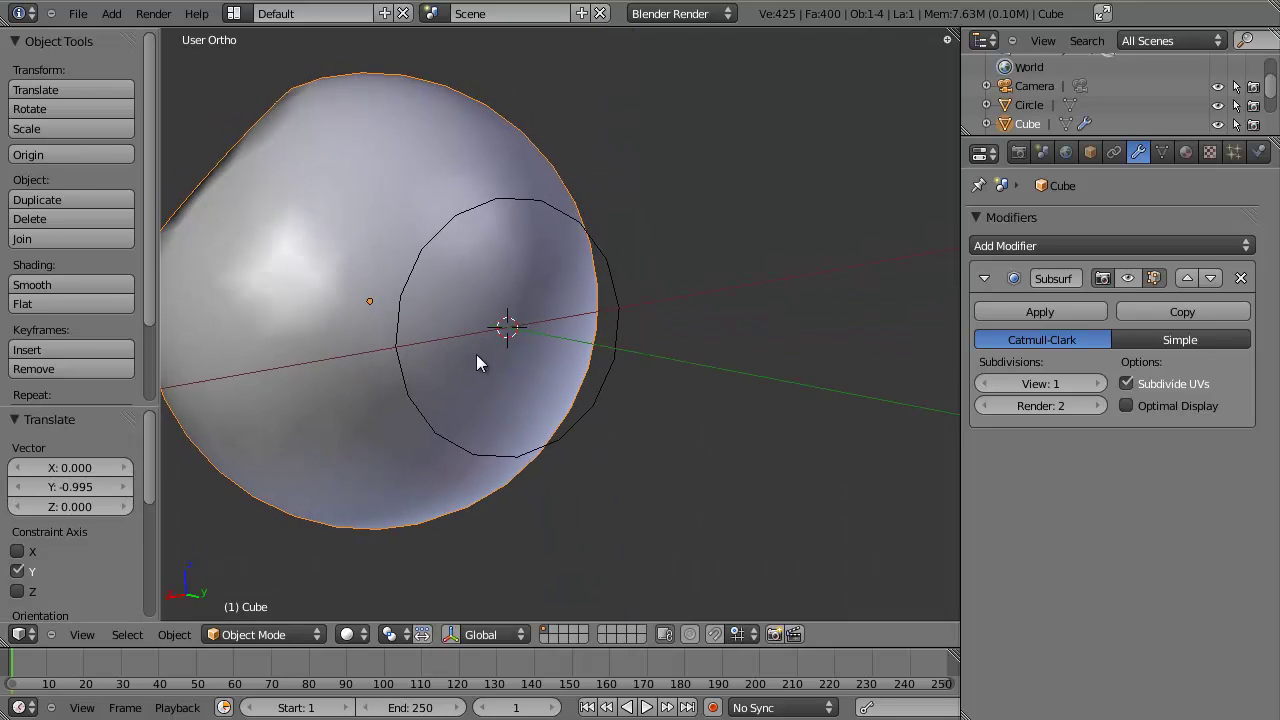
{"action": "right_click", "coordinate": [613, 316]}
{"action": "key", "text": "z"}
{"action": "middle_click_drag", "start_coordinate": [613, 318], "coordinate": [600, 400]}
{"action": "key", "text": "z"}
{"action": "right_click", "coordinate": [559, 313]}
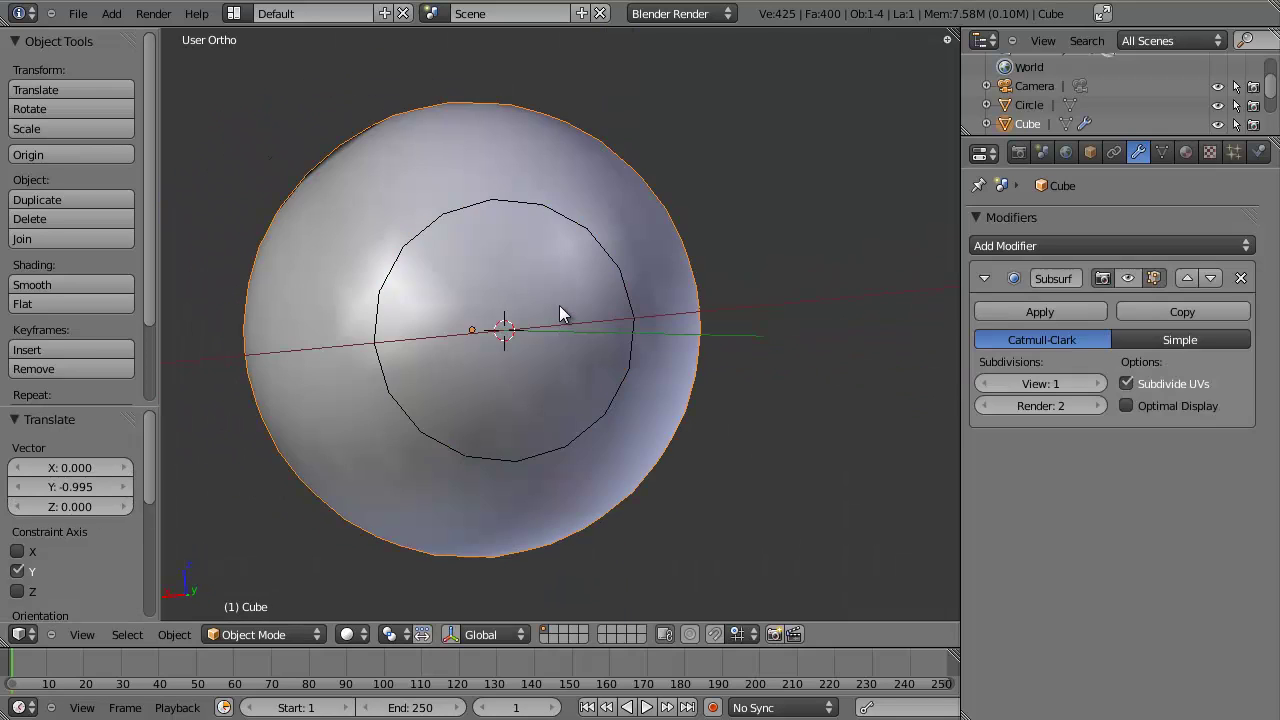
Turn on the Wire display option for the sphere in its object settings.
{"action": "left_click", "coordinate": [1088, 153]}
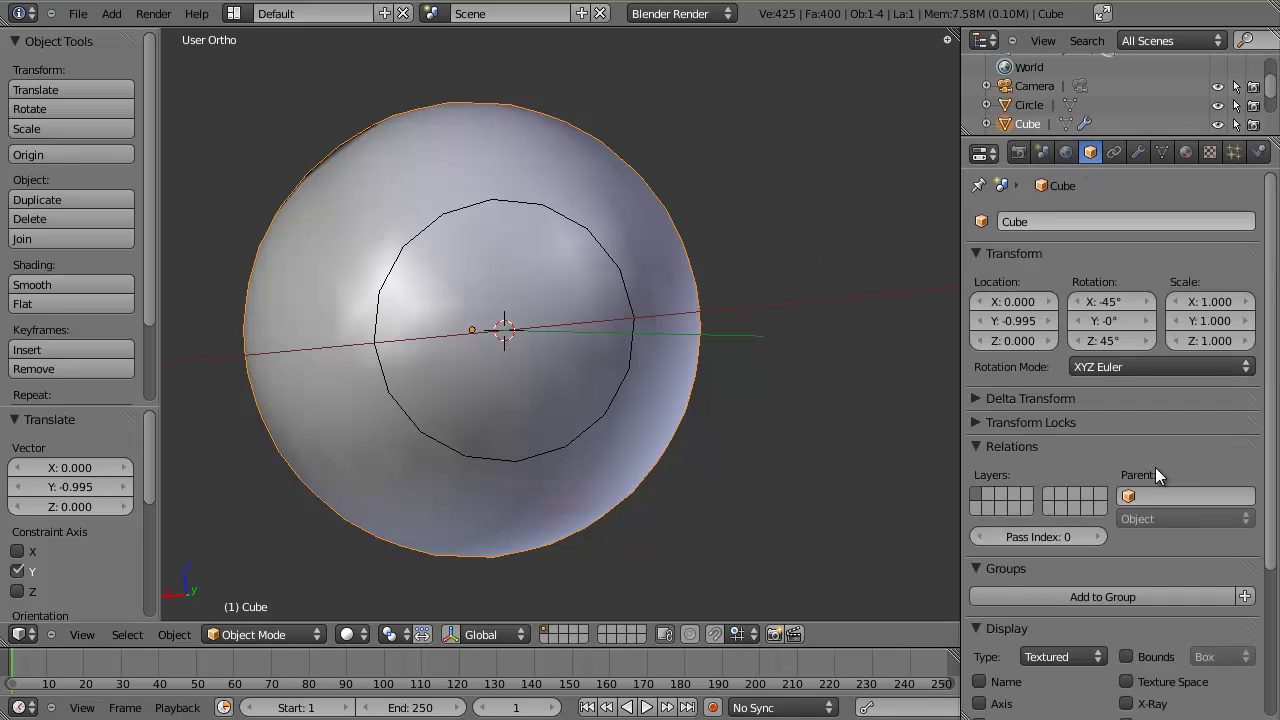
{"action": "scroll", "coordinate": [1156, 500], "scroll_direction": "down", "scroll_amount": 5}
{"action": "left_click", "coordinate": [979, 525]}
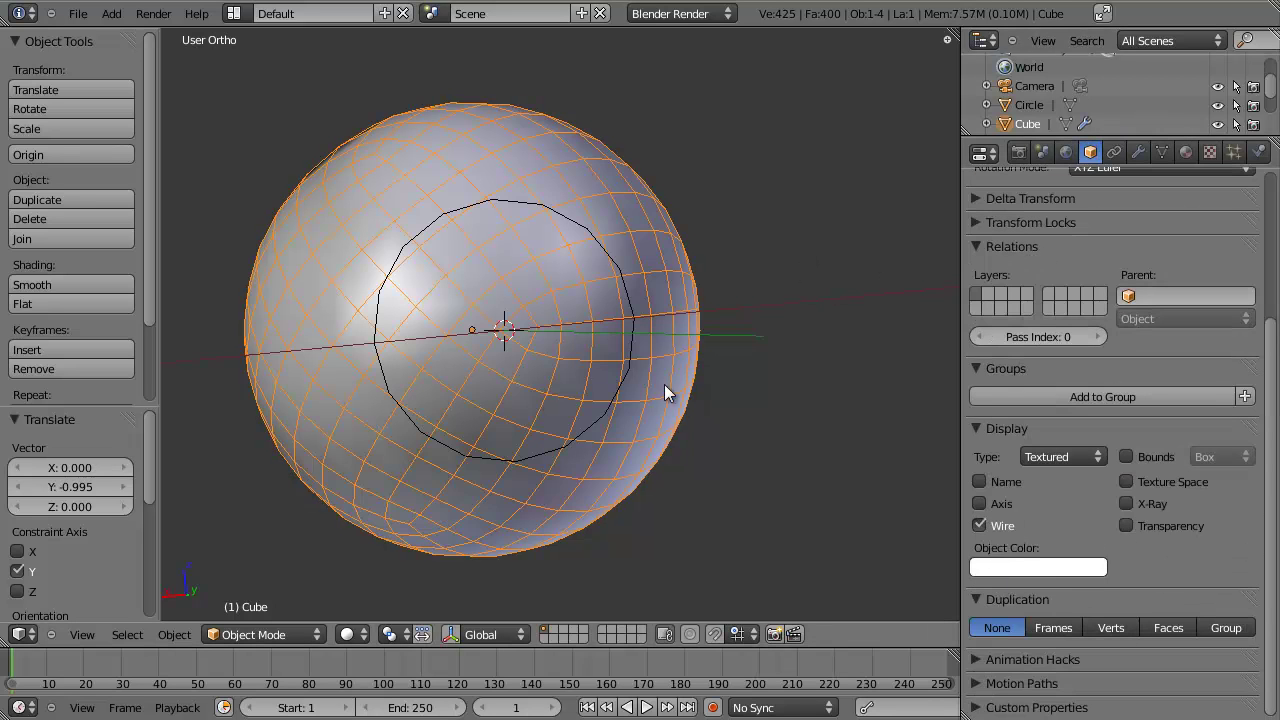
Select the circle behind the sphere and scale it down to about 0.707.
{"action": "key", "text": "a"}
{"action": "middle_click_drag", "start_coordinate": [666, 394], "coordinate": [622, 383]}
{"action": "right_click", "coordinate": [577, 243]}
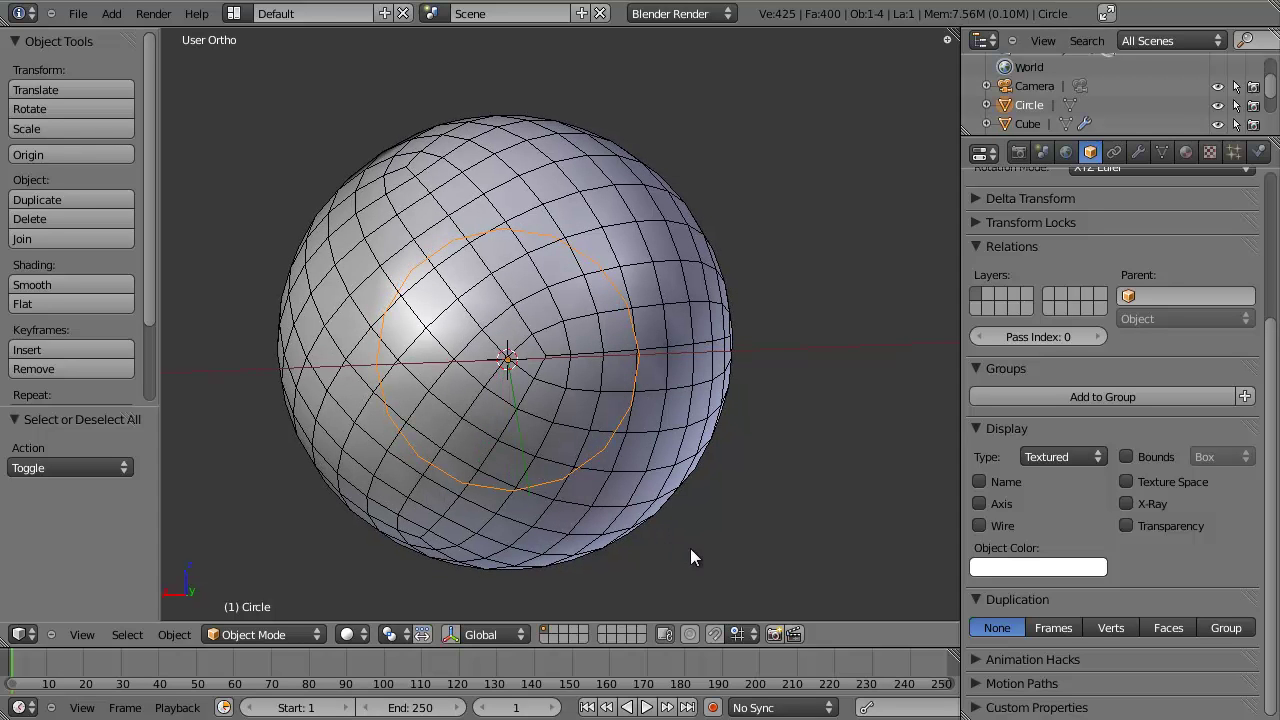
{"action": "key", "text": "s"}
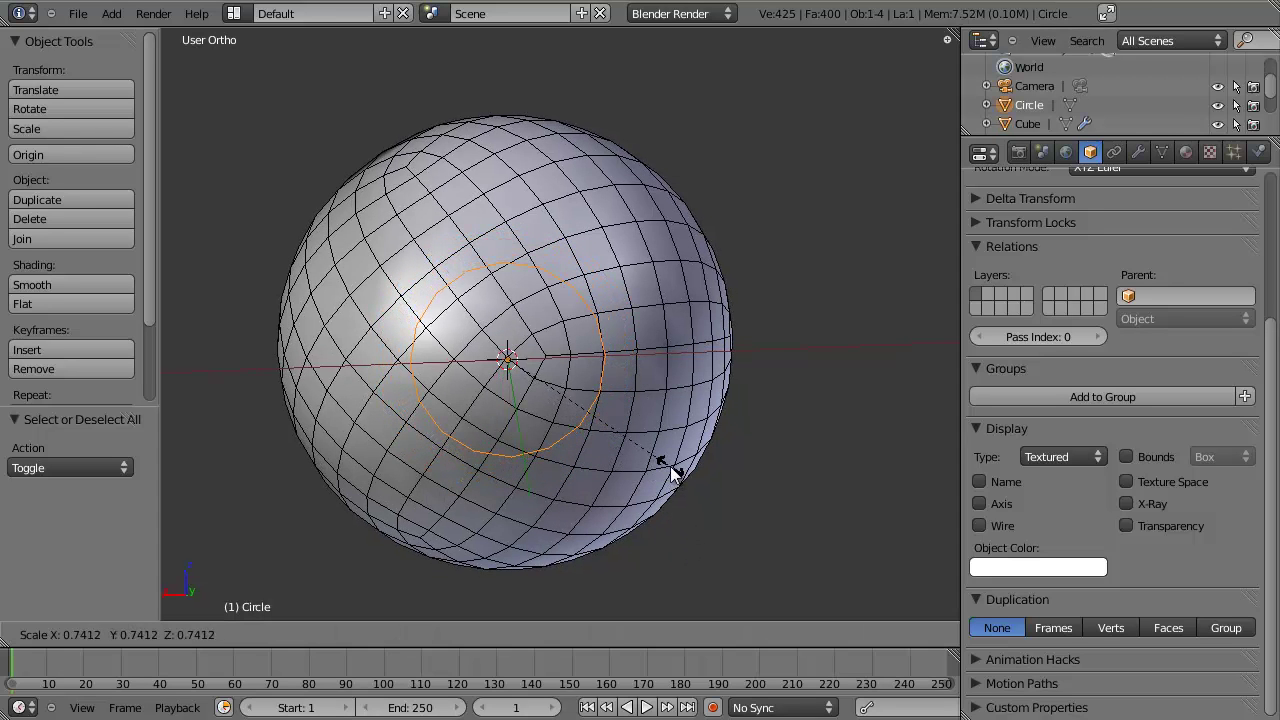
{"action": "left_click", "coordinate": [676, 464]}
{"action": "scroll", "coordinate": [759, 434], "scroll_direction": "up", "scroll_amount": 2}
{"action": "middle_click_drag", "start_coordinate": [759, 426], "coordinate": [808, 398], "text": "shift"}
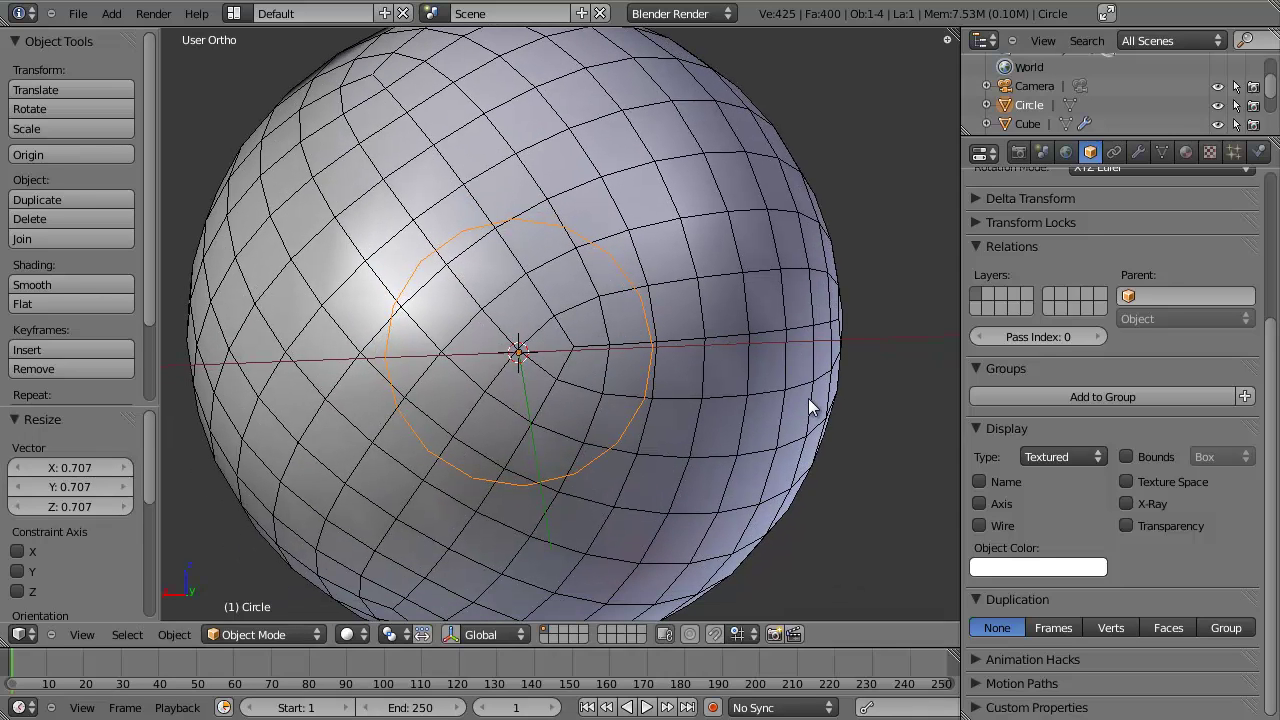
Rotate the circle about -26.2° around the global Y axis.
{"action": "key", "text": "r"}
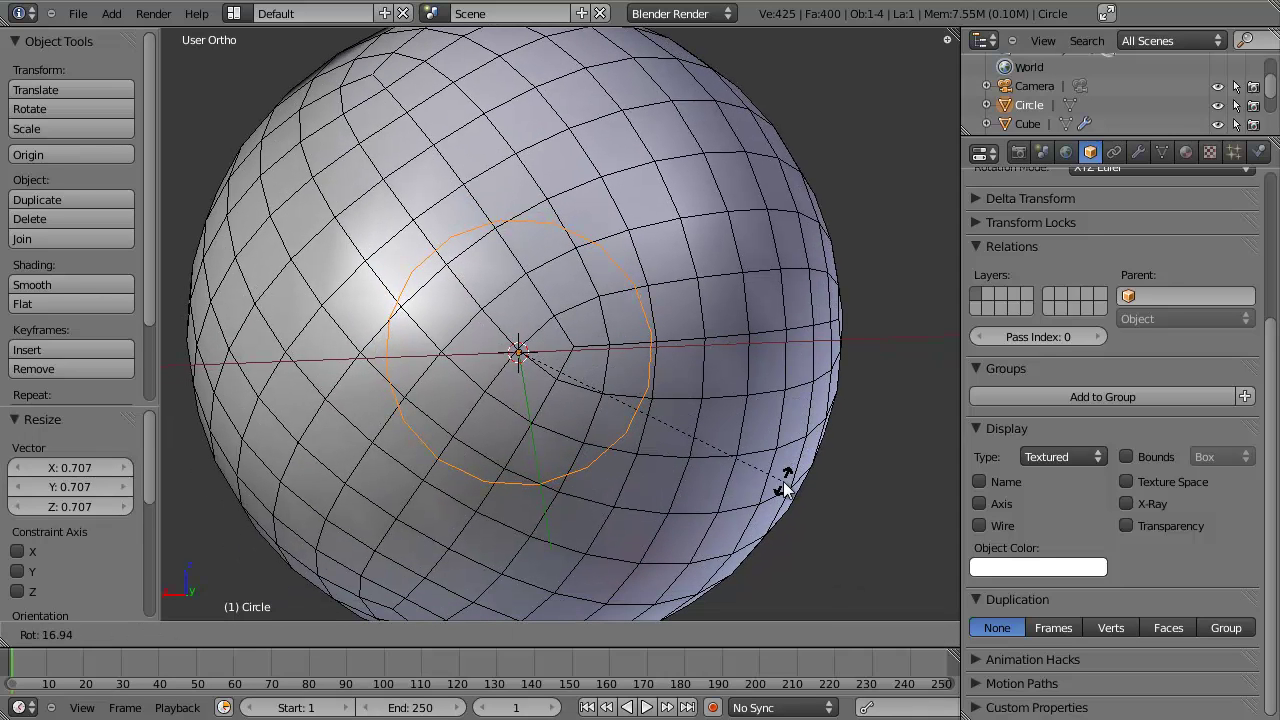
{"action": "right_click", "coordinate": [790, 472]}
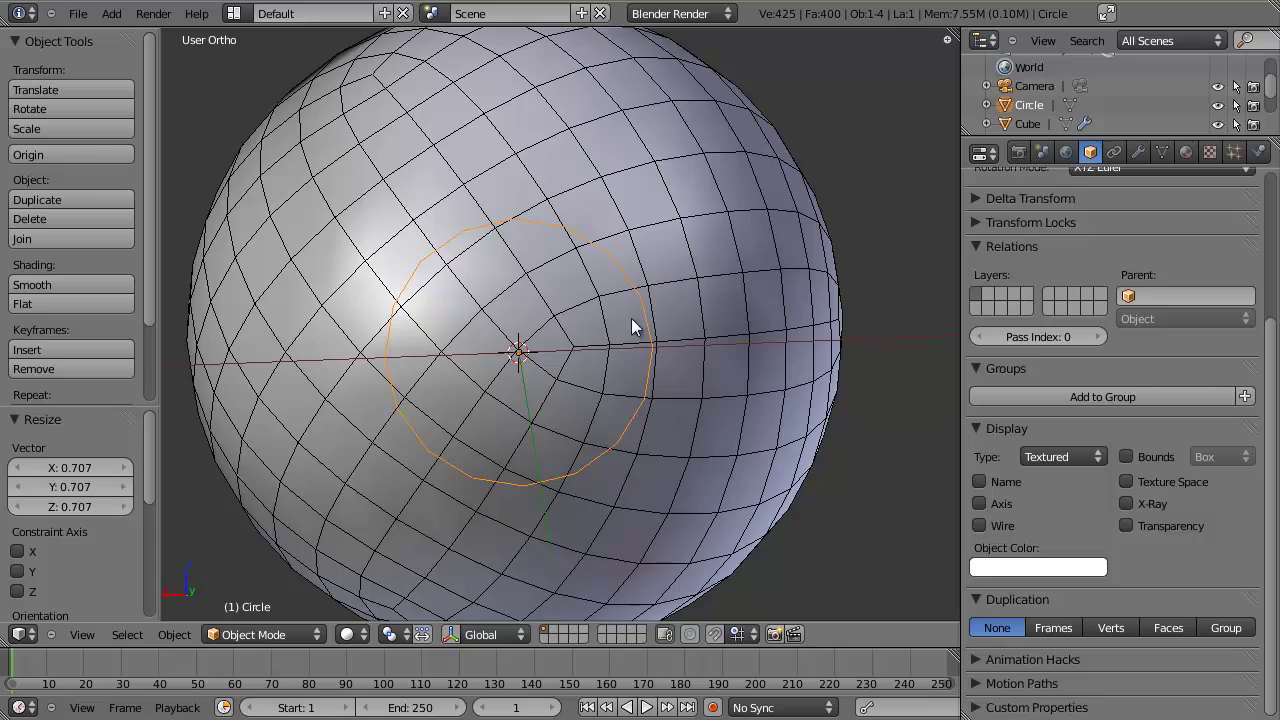
{"action": "middle_click_drag", "start_coordinate": [631, 318], "coordinate": [567, 326]}
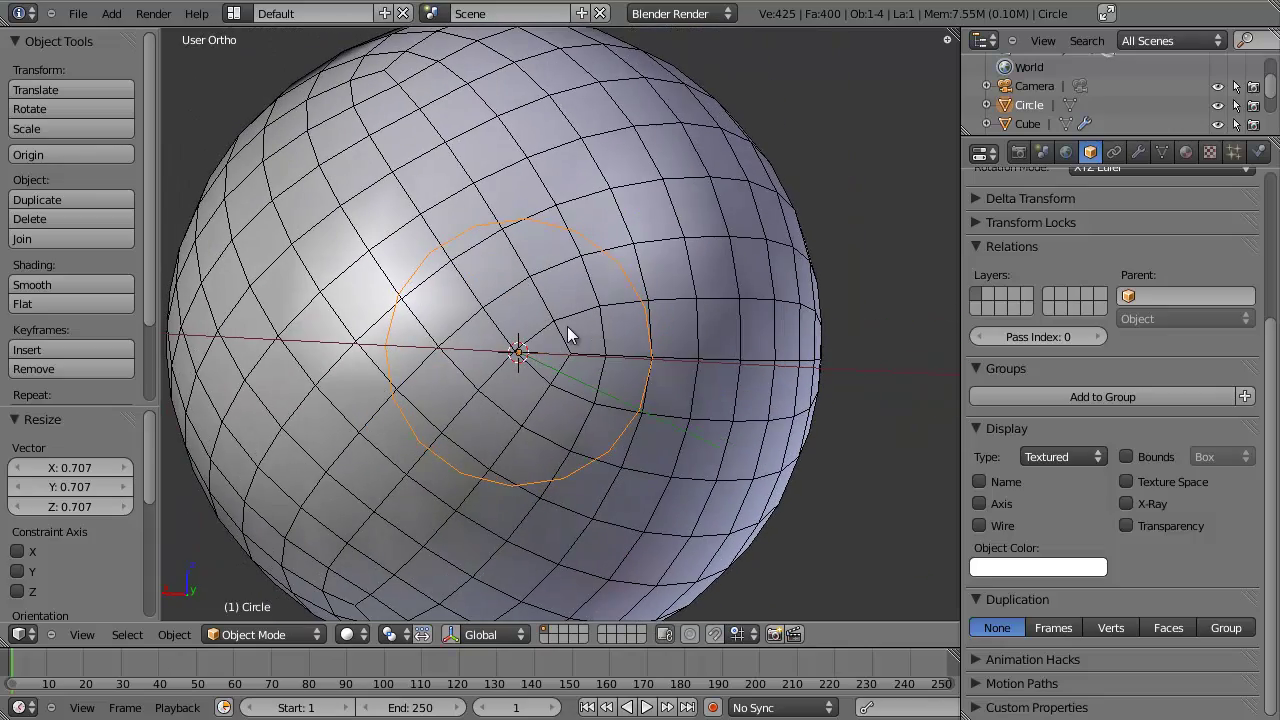
{"action": "key", "text": "r"}
{"action": "key", "text": "y"}
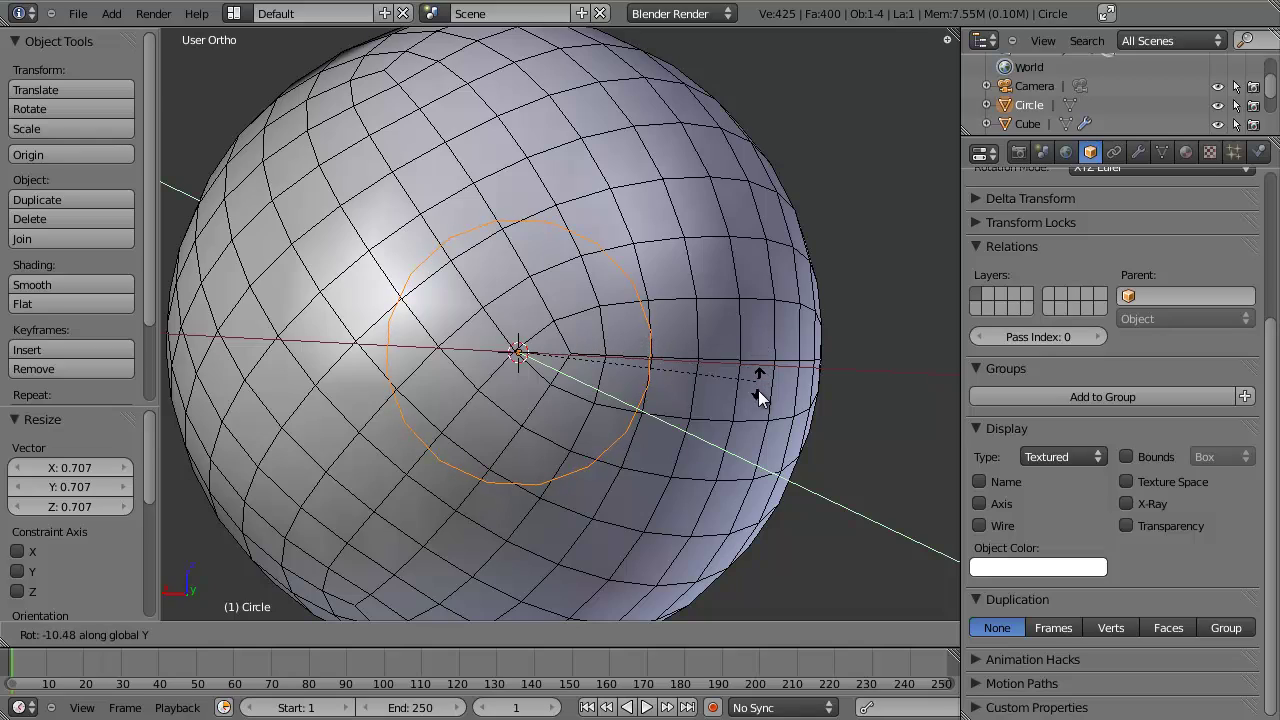
{"action": "left_click", "coordinate": [744, 445]}
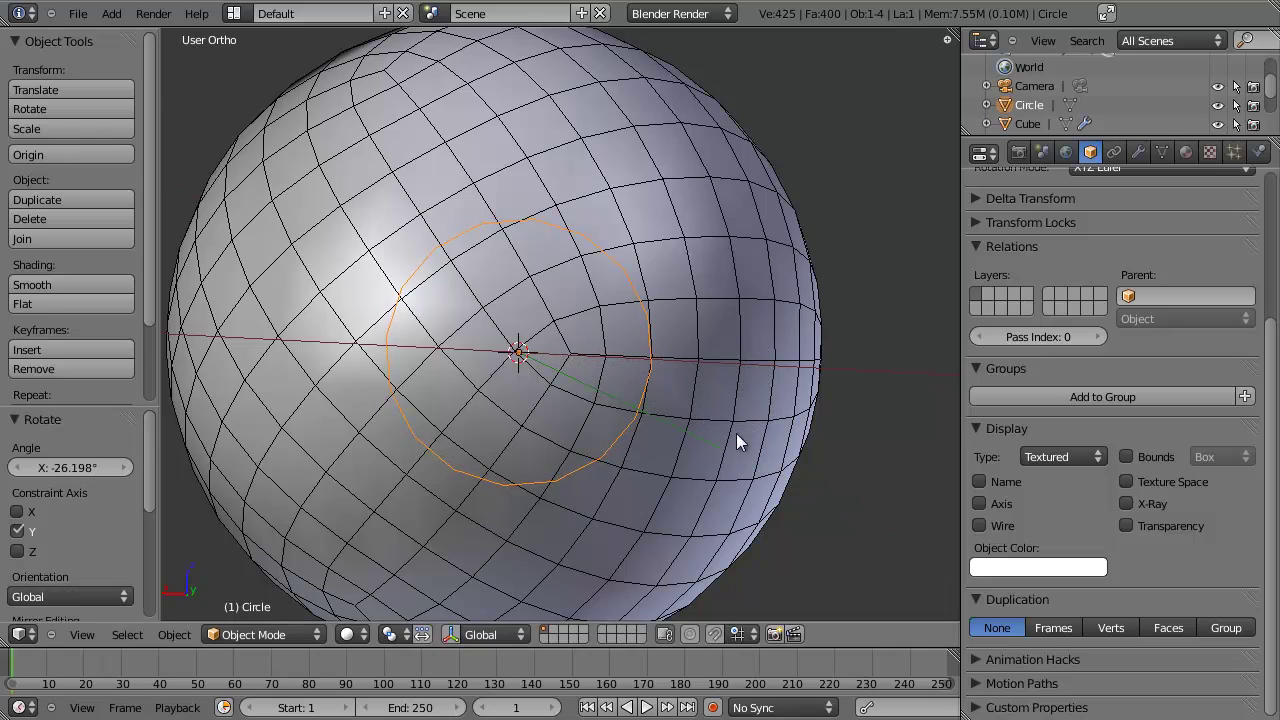
Scale the circle up by a factor of about 1.075.
{"action": "middle_click_drag", "start_coordinate": [736, 433], "coordinate": [490, 326]}
{"action": "key", "text": "s"}
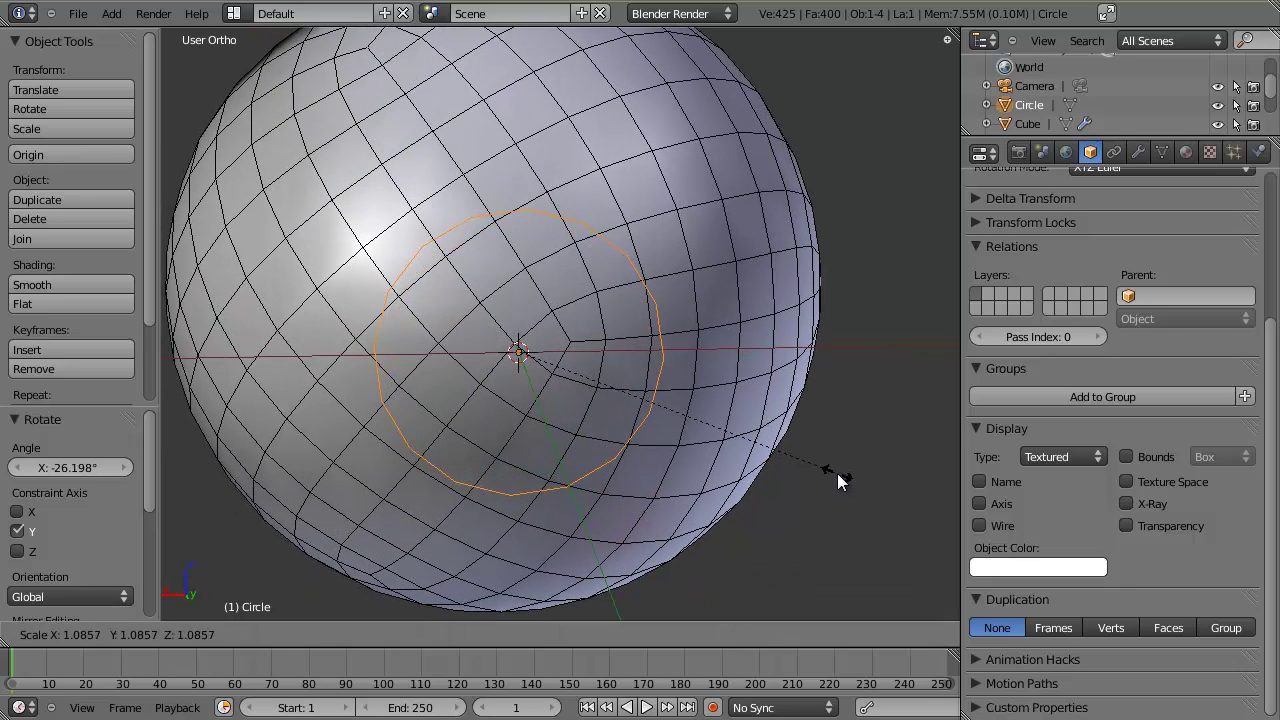
{"action": "left_click", "coordinate": [679, 464]}
{"action": "scroll", "coordinate": [679, 464], "scroll_direction": "down", "scroll_amount": 3}
{"action": "mouse_move", "coordinate": [679, 464]}
{"action": "middle_mouse_down"}
{"action": "mouse_move", "coordinate": [543, 322]}
{"action": "mouse_move", "coordinate": [668, 455]}
{"action": "middle_mouse_up"}
Add a Shrinkwrap modifier to the circle with Cube as its target.
{"action": "left_click", "coordinate": [1139, 152]}
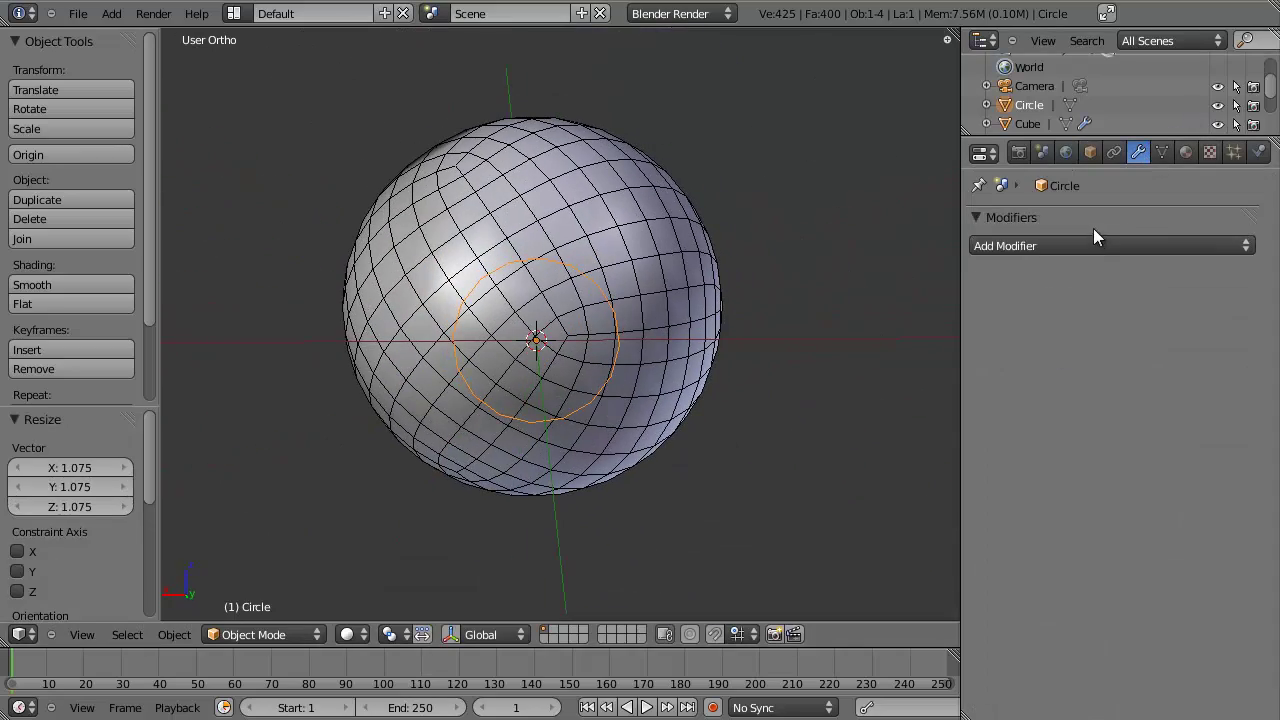
{"action": "left_click", "coordinate": [1095, 244]}
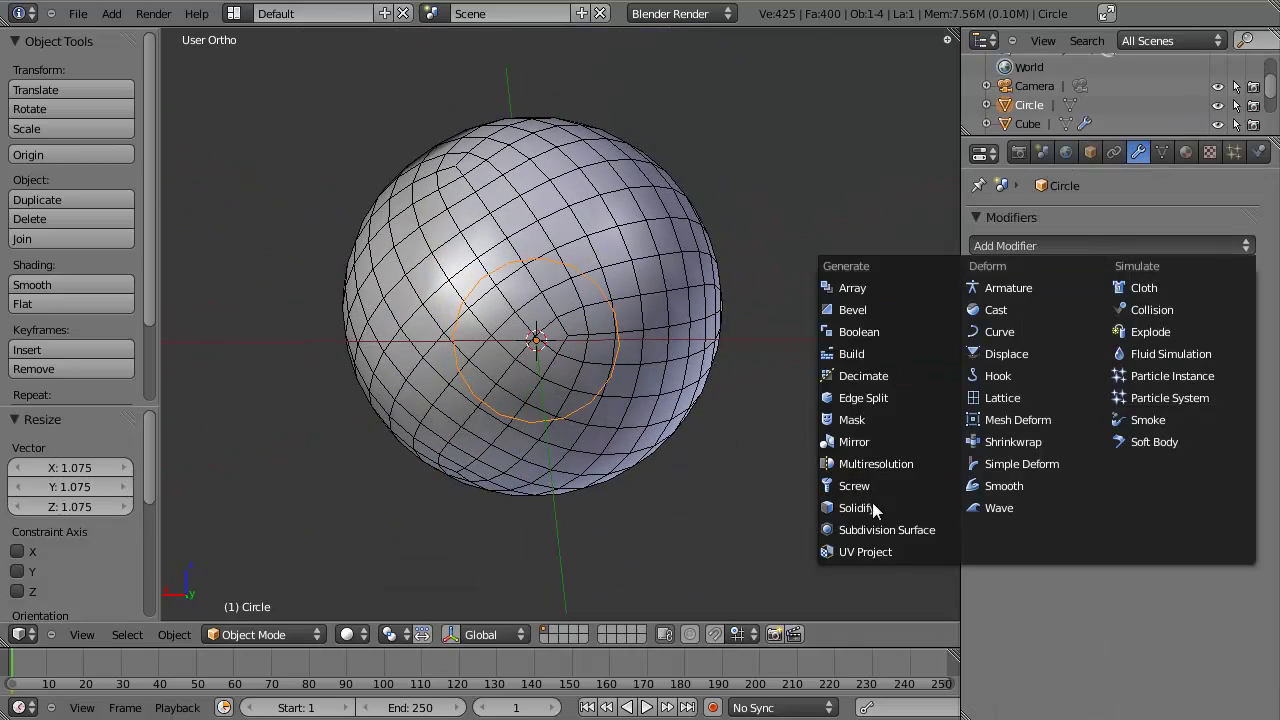
{"action": "left_click", "coordinate": [1010, 441]}
{"action": "left_click", "coordinate": [1058, 358]}
{"action": "left_click", "coordinate": [990, 391]}
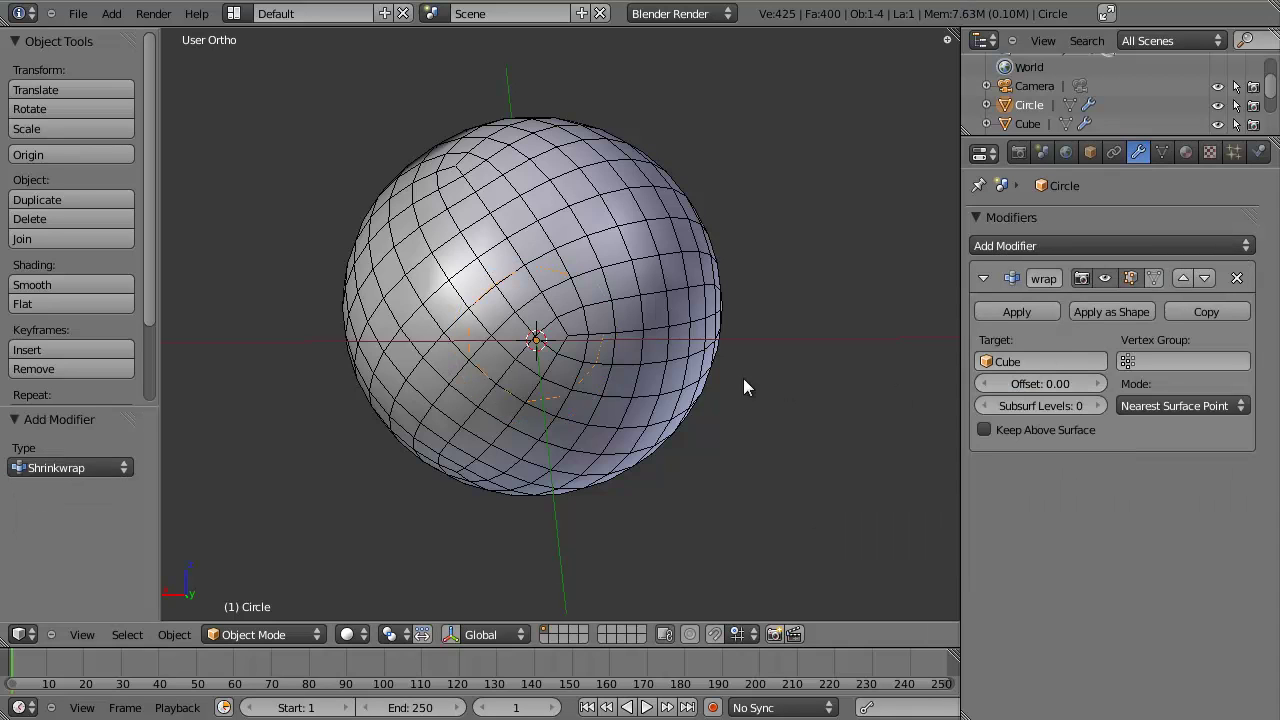
Set the Shrinkwrap mode to Project along the Y axis in both negative and positive directions, and view the circle in wireframe.
{"action": "left_click", "coordinate": [1148, 404]}
{"action": "left_click", "coordinate": [1146, 364]}
{"action": "middle_click_drag", "start_coordinate": [510, 420], "coordinate": [640, 450]}
{"action": "middle_click_drag", "start_coordinate": [900, 460], "coordinate": [592, 340]}
{"action": "left_click", "coordinate": [1058, 449]}
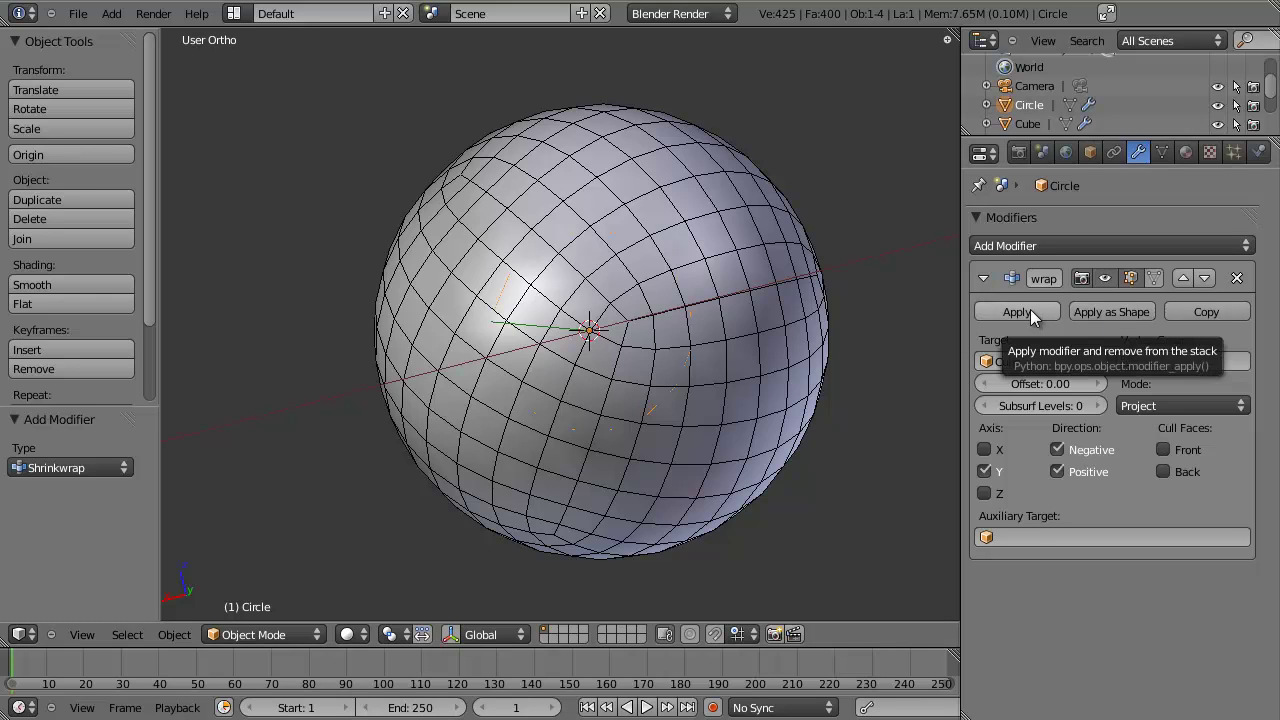
{"action": "key", "text": "z"}
{"action": "mouse_move", "coordinate": [680, 337]}
{"action": "middle_mouse_down"}
{"action": "mouse_move", "coordinate": [651, 363]}
{"action": "mouse_move", "coordinate": [668, 380]}
{"action": "mouse_move", "coordinate": [614, 357]}
{"action": "mouse_move", "coordinate": [608, 391]}
{"action": "mouse_move", "coordinate": [640, 395]}
{"action": "middle_mouse_up"}
{"action": "key", "text": "z"}
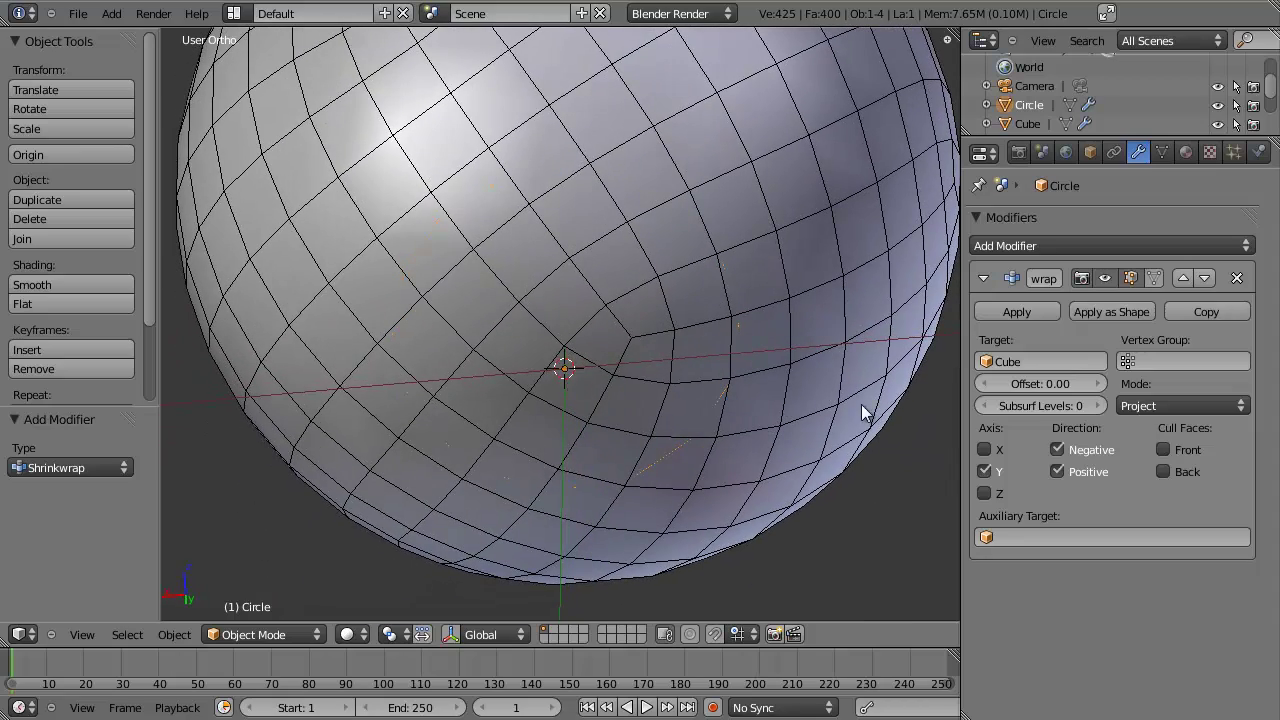
{"action": "key", "text": "z"}
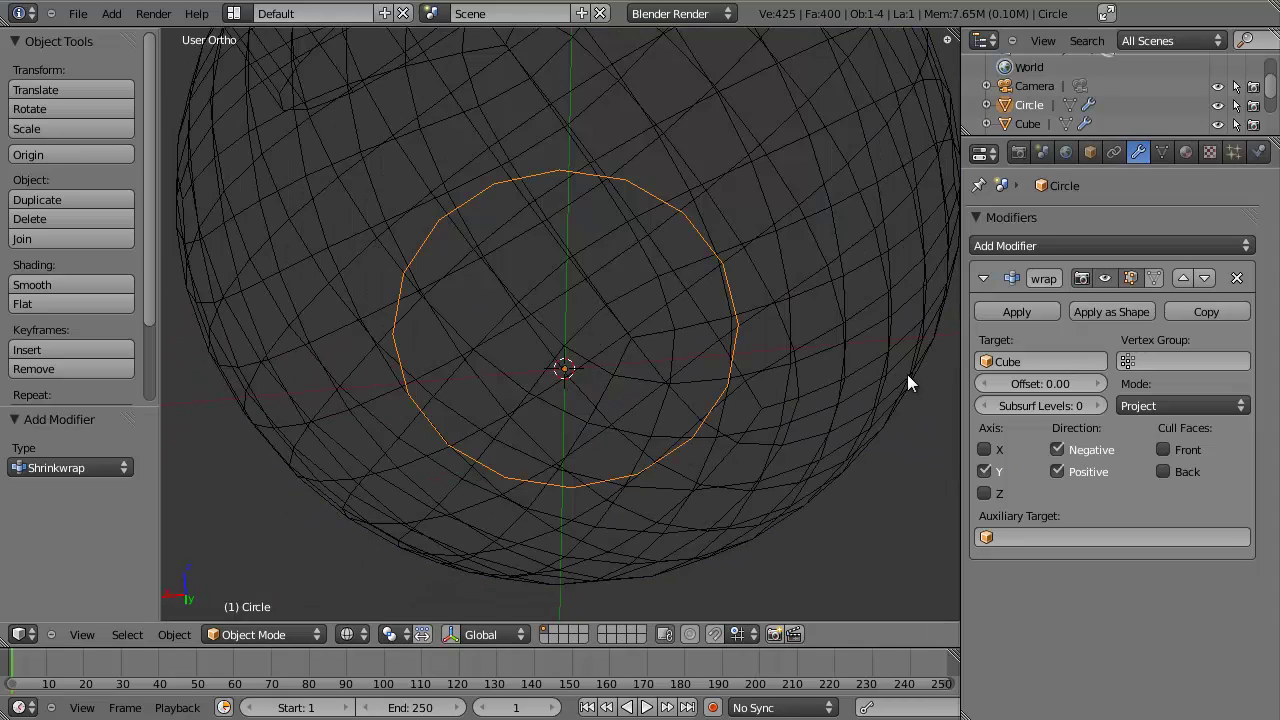
Rotate the circle about -2.64° around the global Y axis and compare it in solid and wireframe shading.
{"action": "key", "text": "r"}
{"action": "key", "text": "y"}
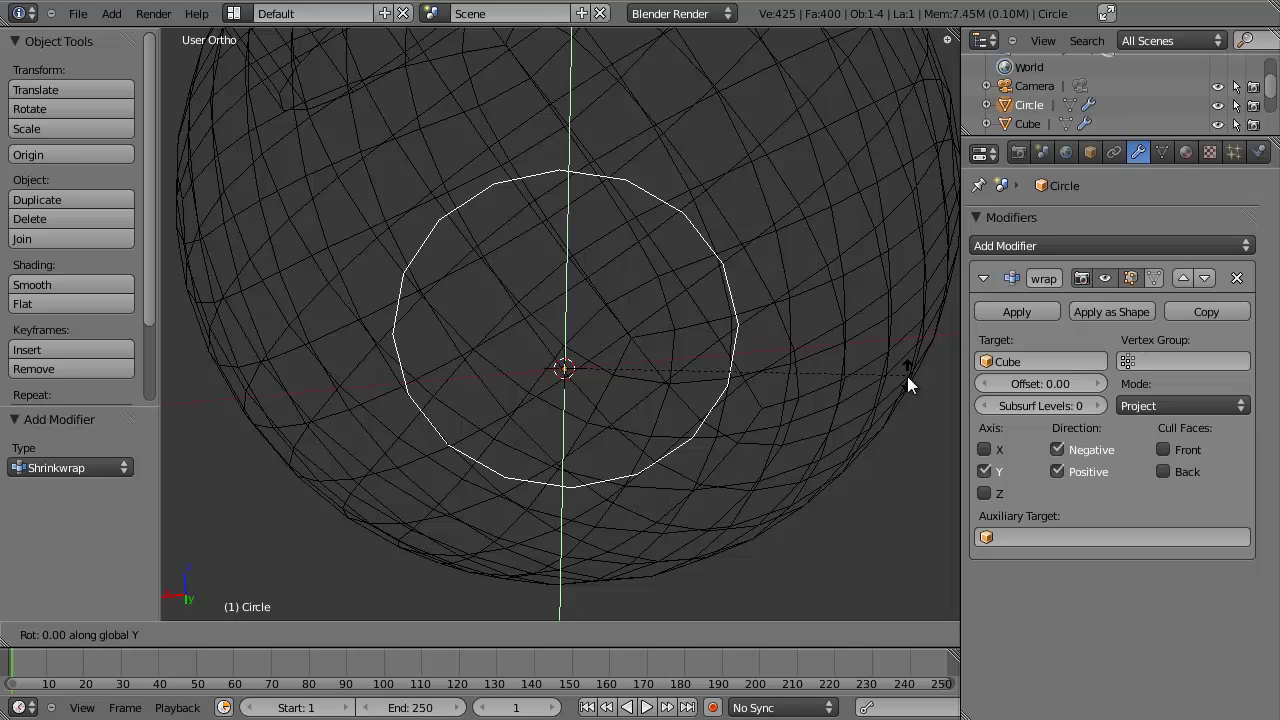
{"action": "left_click", "coordinate": [910, 392]}
{"action": "key", "text": "z"}
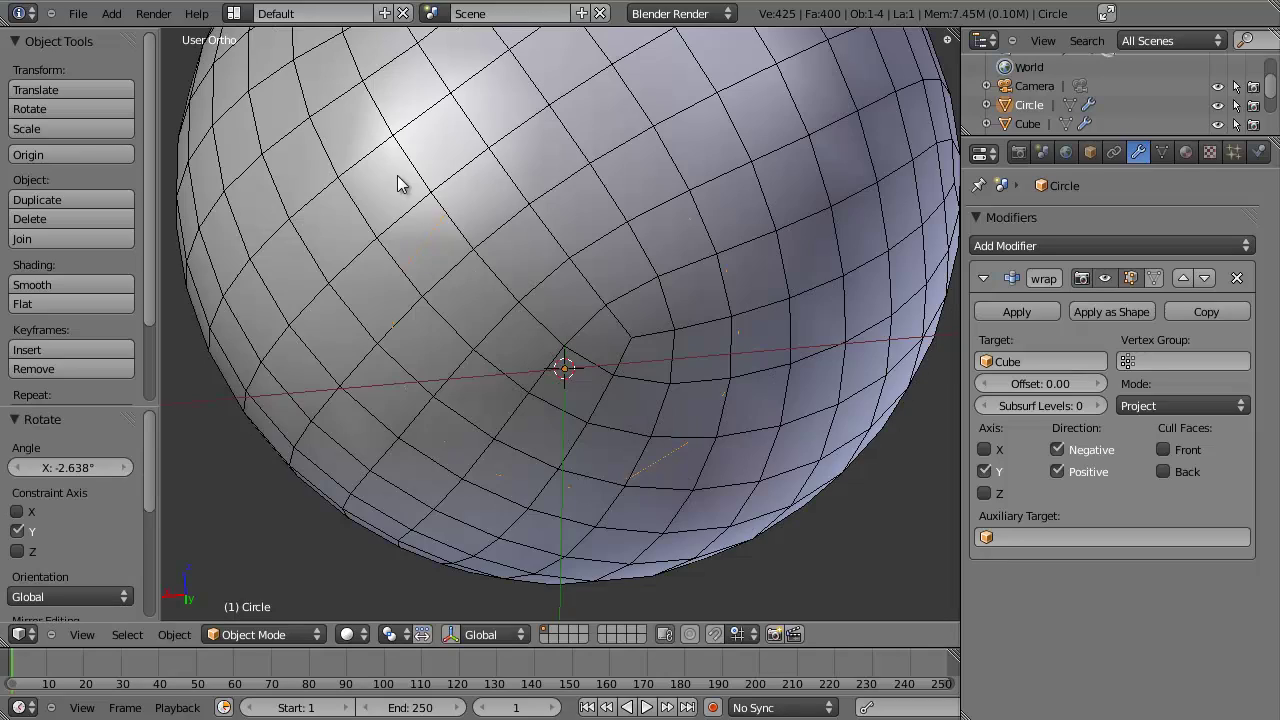
{"action": "key", "text": "z"}
{"action": "key", "text": "z"}
Scale the circle down by a factor of about 0.888.
{"action": "mouse_move", "coordinate": [405, 322]}
{"action": "middle_mouse_down"}
{"action": "mouse_move", "coordinate": [619, 399]}
{"action": "mouse_move", "coordinate": [804, 487]}
{"action": "mouse_move", "coordinate": [666, 386]}
{"action": "mouse_move", "coordinate": [763, 423]}
{"action": "mouse_move", "coordinate": [740, 405]}
{"action": "mouse_move", "coordinate": [763, 426]}
{"action": "mouse_move", "coordinate": [825, 434]}
{"action": "middle_mouse_up"}
{"action": "key", "text": "z"}
{"action": "key", "text": "s"}
{"action": "left_click", "coordinate": [789, 468]}
{"action": "key", "text": "z"}
{"action": "key", "text": "z"}
Rotate the circle about 6.04° around the global Y axis.
{"action": "key", "text": "r"}
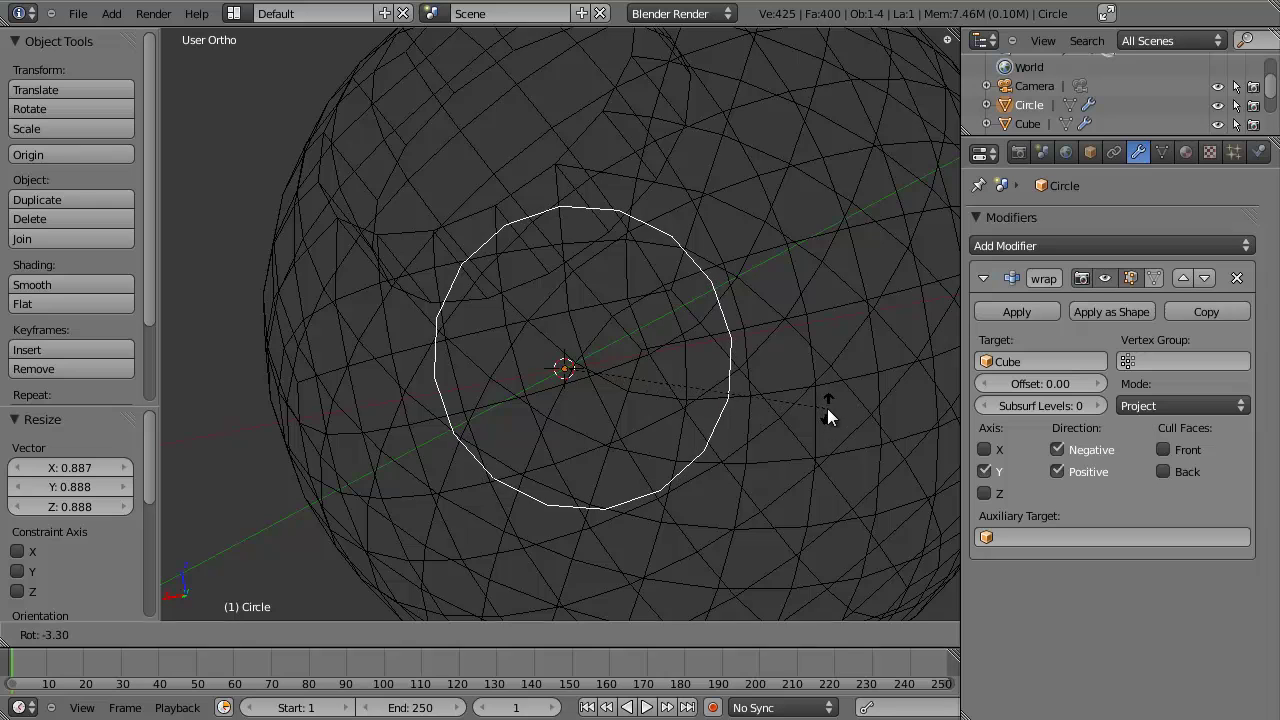
{"action": "key", "text": "y"}
{"action": "left_click", "coordinate": [829, 382]}
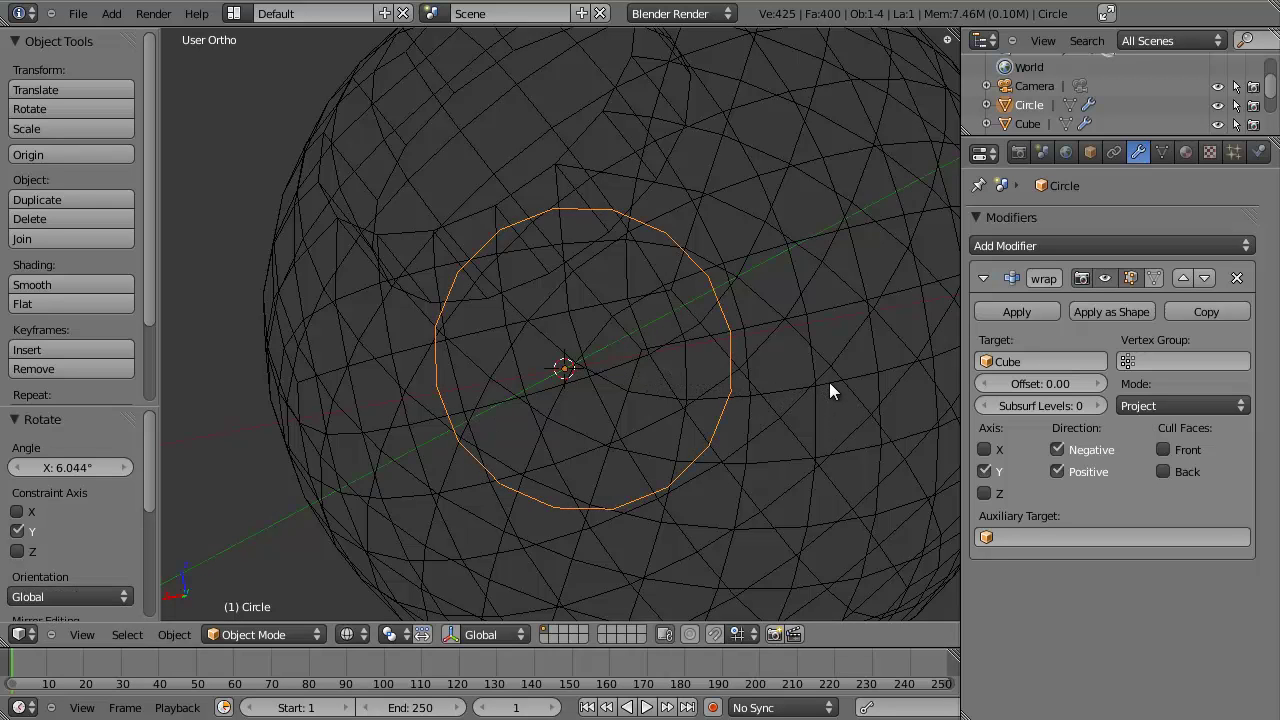
Check the circle's alignment on the sphere and apply its Shrinkwrap modifier.
{"action": "key", "text": "z"}
{"action": "mouse_move", "coordinate": [829, 382]}
{"action": "middle_mouse_down"}
{"action": "mouse_move", "coordinate": [686, 301]}
{"action": "mouse_move", "coordinate": [509, 369]}
{"action": "middle_mouse_up"}
{"action": "key", "text": "z"}
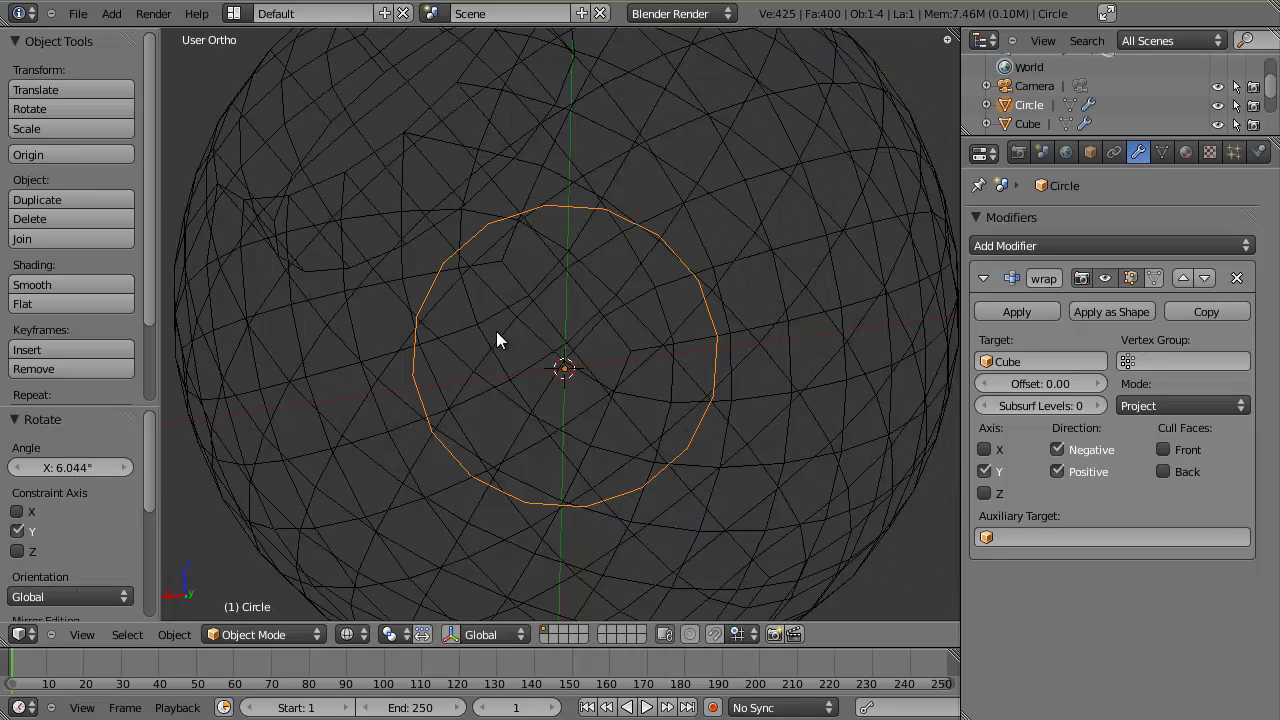
{"action": "left_click", "coordinate": [1016, 312]}
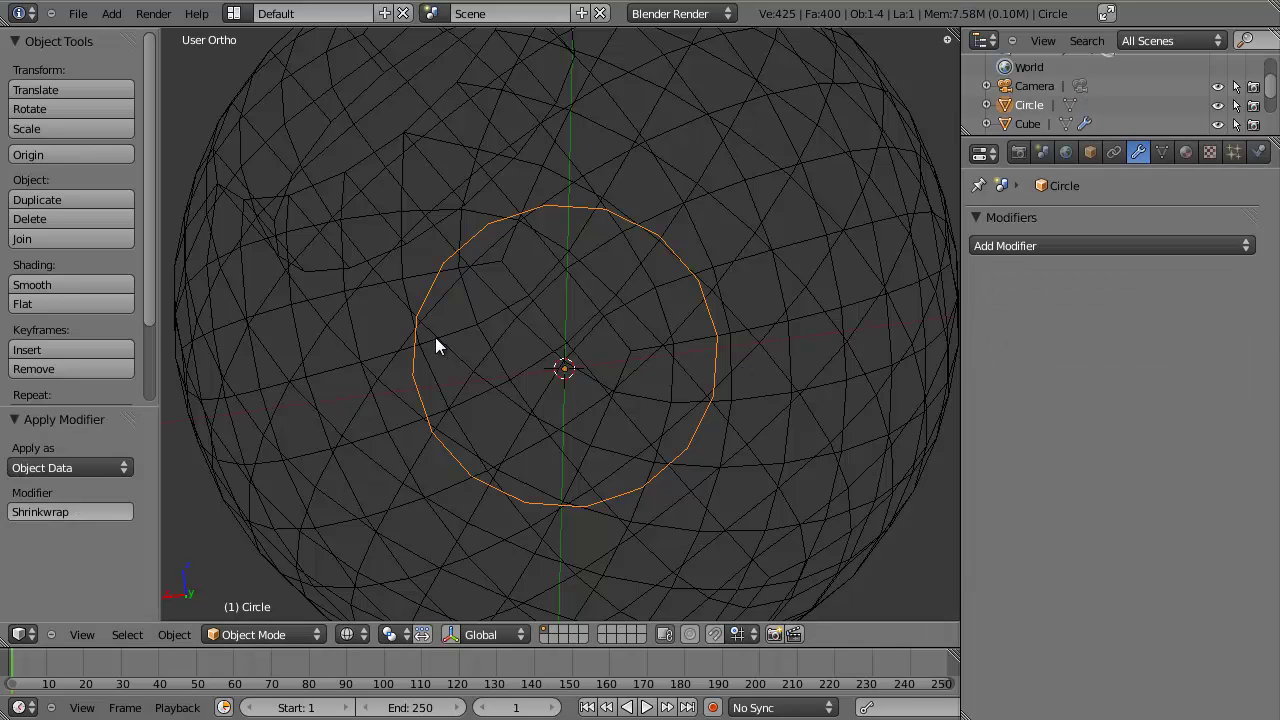
Join the circle into the Cube sphere and enter Edit Mode on the combined mesh in solid shading.
{"action": "key", "text": "z"}
{"action": "scroll", "coordinate": [500, 349], "scroll_direction": "down", "scroll_amount": 3}
{"action": "middle_click_drag", "start_coordinate": [500, 349], "coordinate": [535, 368]}
{"action": "right_click", "coordinate": [540, 307]}
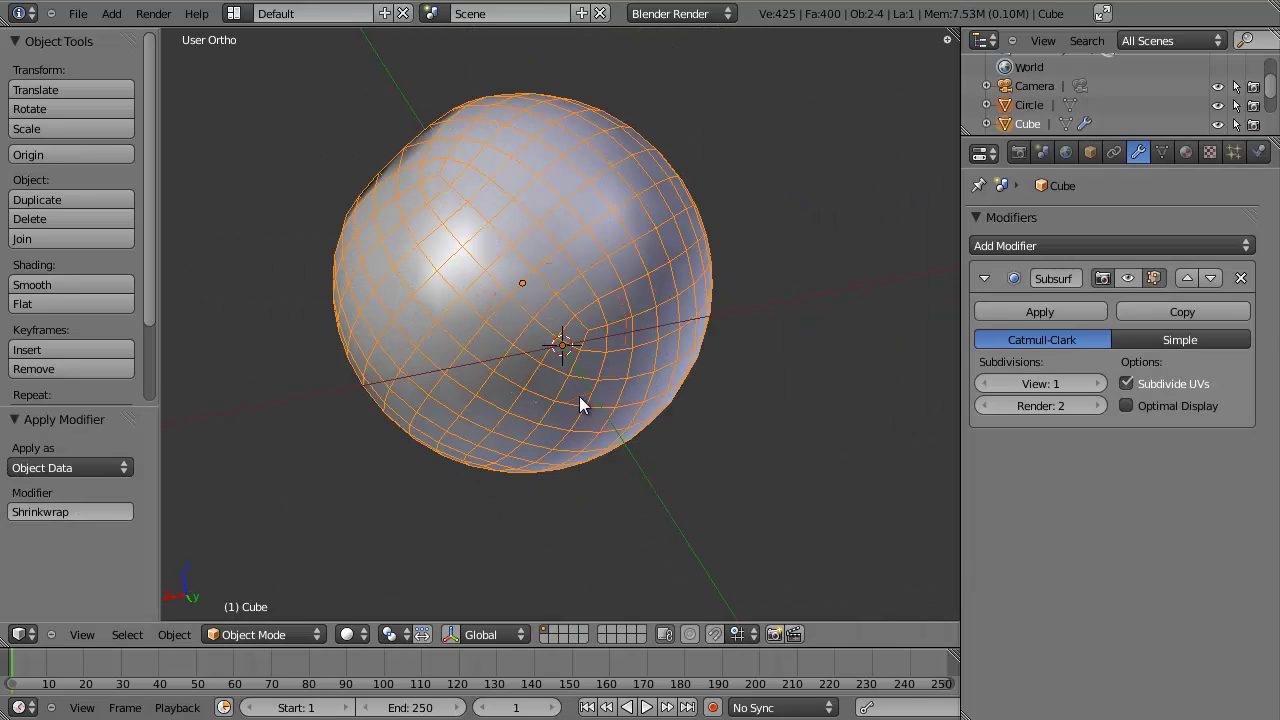
{"action": "key", "text": "ctrl+j"}
{"action": "scroll", "coordinate": [580, 405], "scroll_direction": "up", "scroll_amount": 3}
{"action": "key", "text": "z"}
{"action": "key", "text": "Tab"}
{"action": "key", "text": "z"}
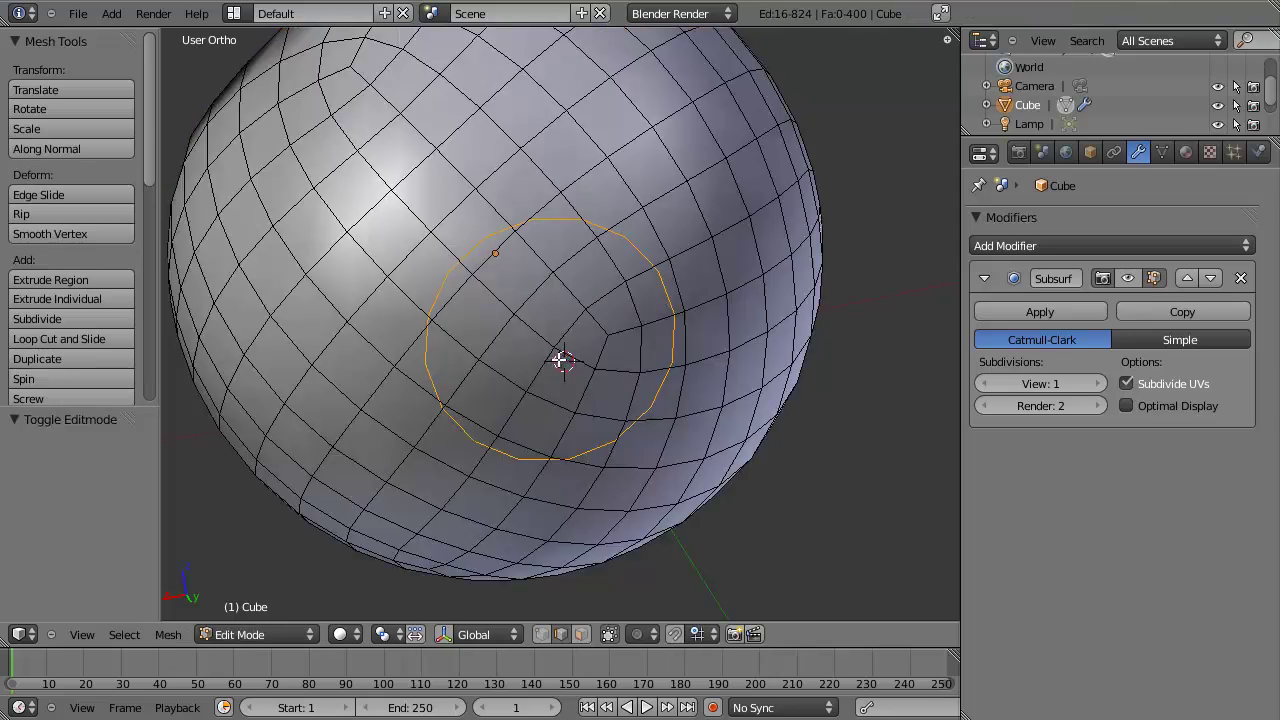
Fill two faces between the circle's upper-left edges and the nearest sphere edges outside it.
{"action": "key", "text": "a"}
{"action": "middle_click_drag", "start_coordinate": [605, 312], "coordinate": [520, 255]}
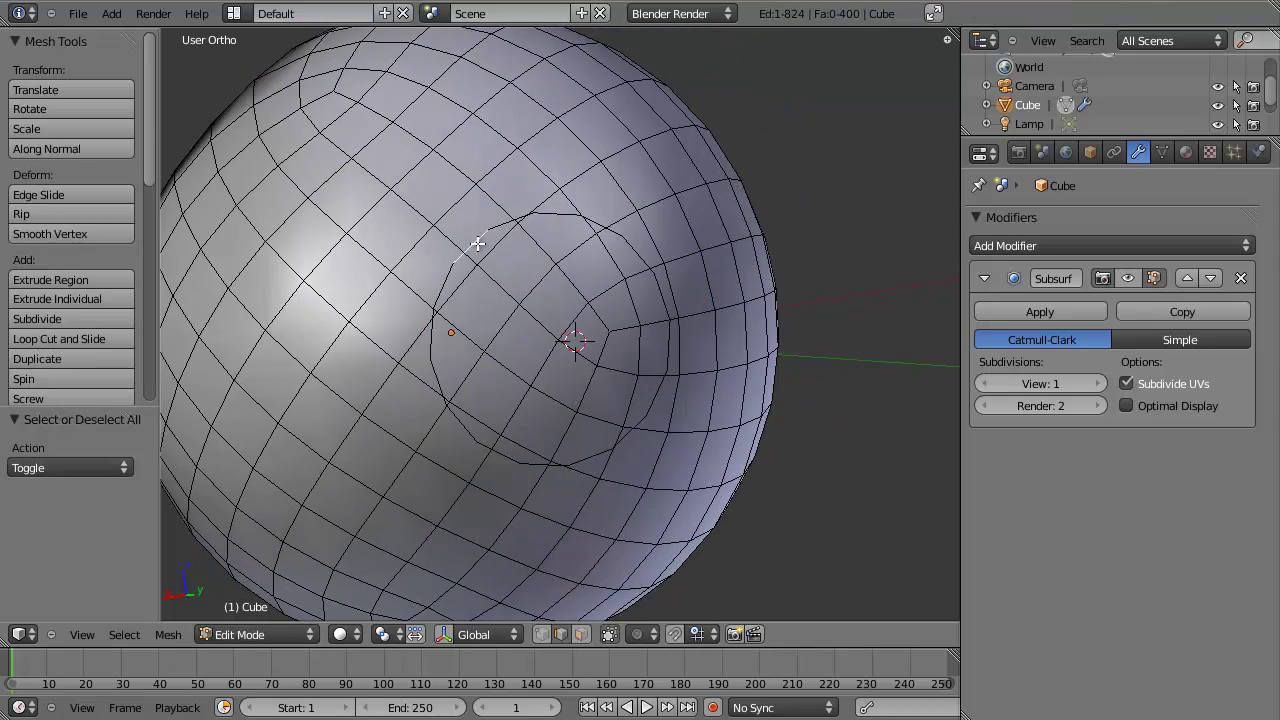
{"action": "middle_click_drag", "start_coordinate": [470, 300], "coordinate": [460, 277]}
{"action": "right_click", "coordinate": [455, 197], "text": "shift"}
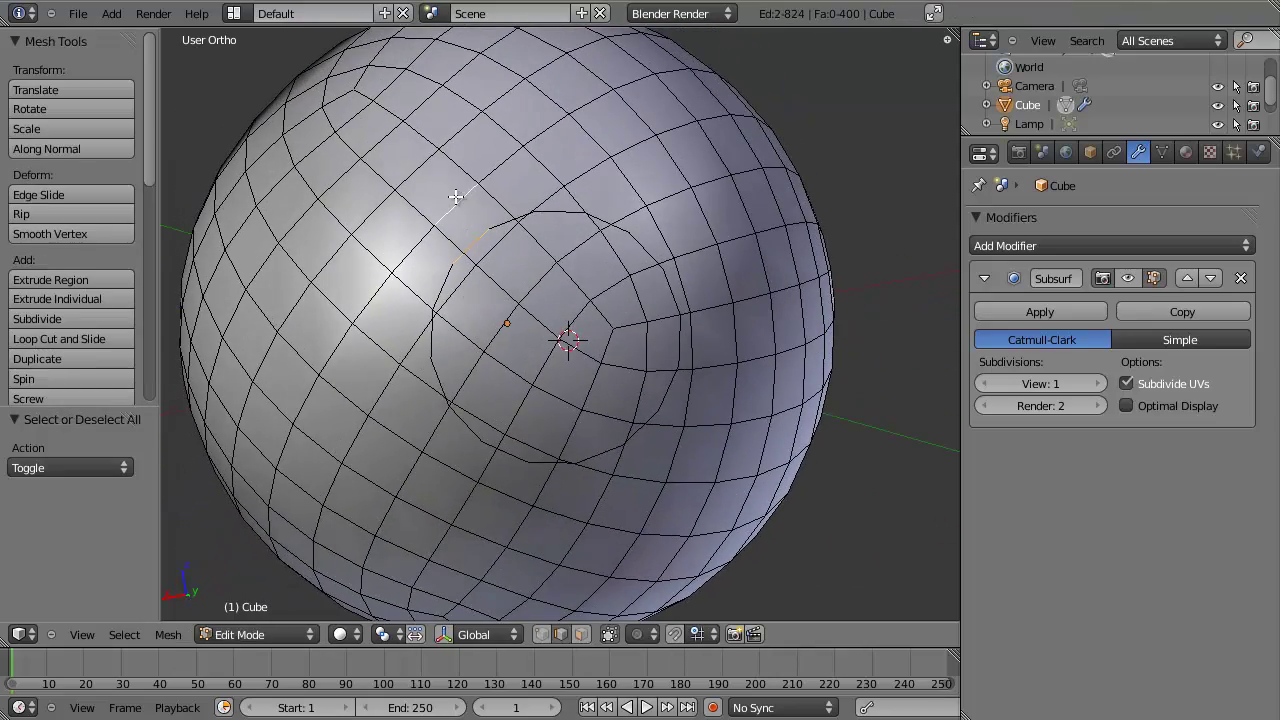
{"action": "key", "text": "f"}
{"action": "key", "text": "a"}
{"action": "right_click", "coordinate": [418, 258], "text": "shift"}
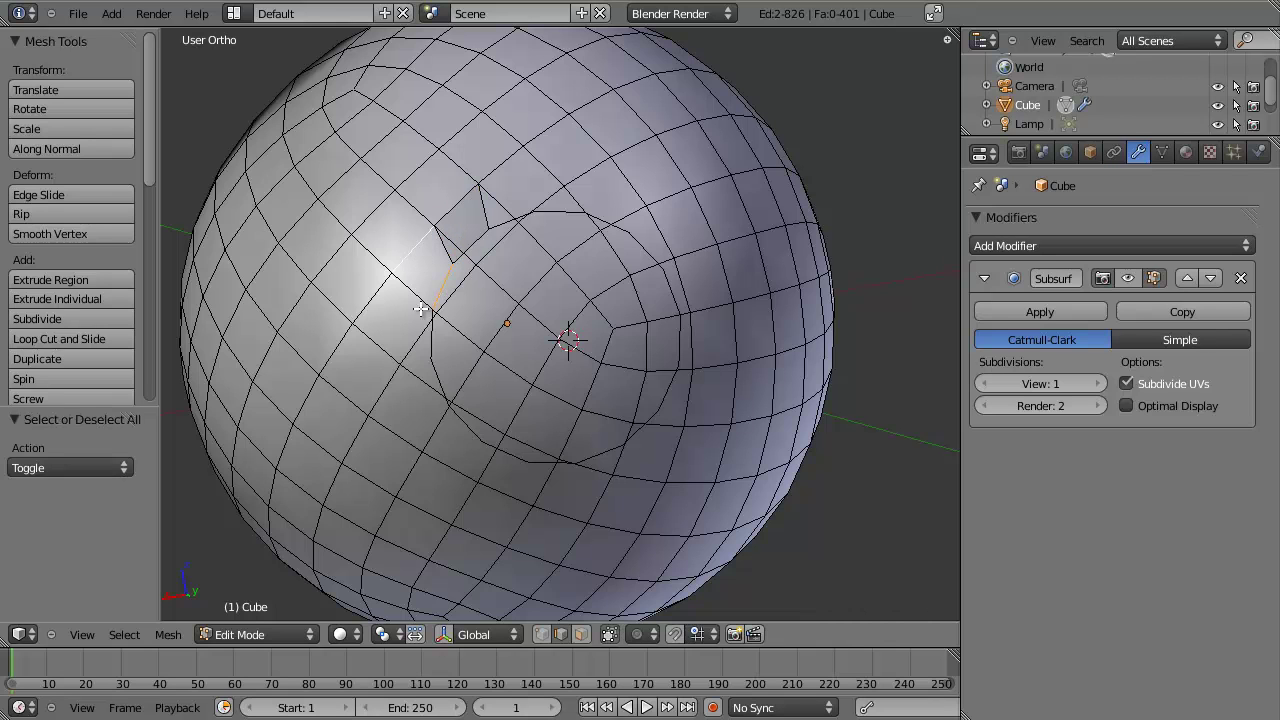
{"action": "key", "text": "f"}
{"action": "key", "text": "a"}
Fill three faces between the circle's lower-left edges and the nearest sphere edges outside it.
{"action": "middle_click_drag", "start_coordinate": [434, 336], "coordinate": [440, 372]}
{"action": "key", "text": "a"}
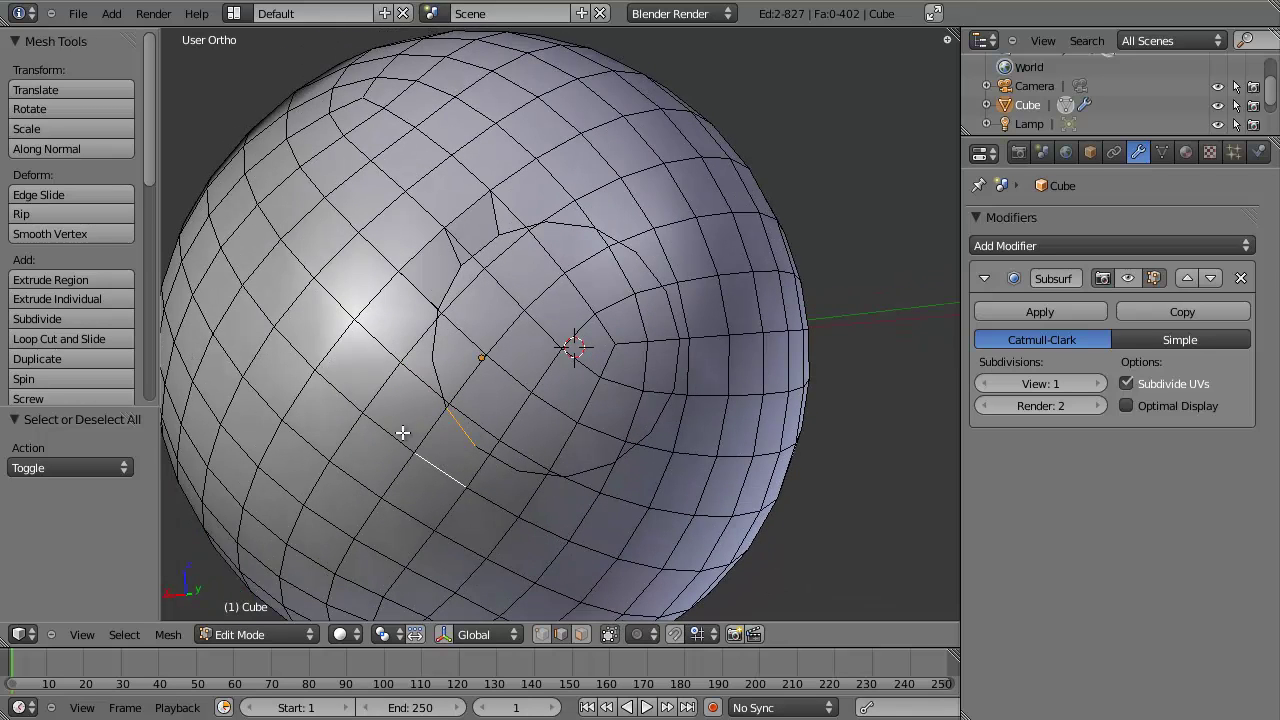
{"action": "right_click", "coordinate": [396, 433]}
{"action": "key", "text": "ctrl+e"}
{"action": "left_click", "coordinate": [457, 429]}
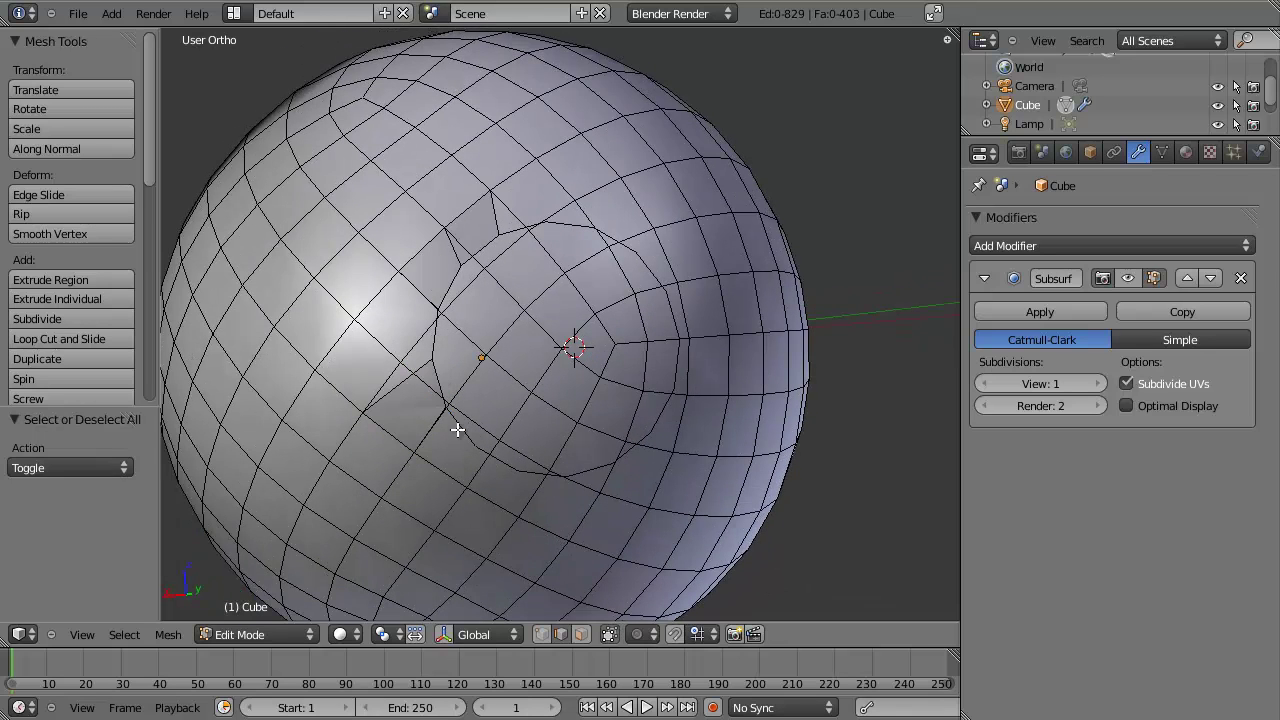
{"action": "left_click", "coordinate": [445, 474]}
{"action": "key", "text": "Return"}
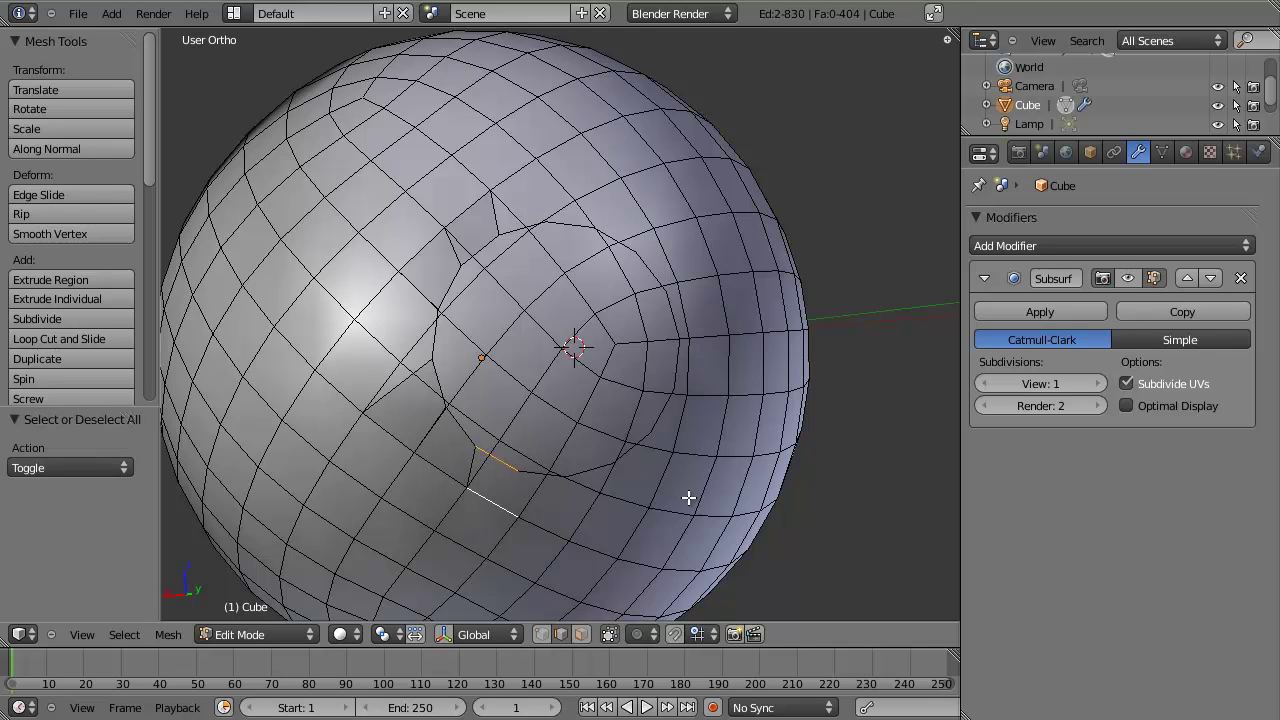
{"action": "key", "text": "f"}
Fill faces along the right side of the circle, connecting its edges to the closest sphere edges.
{"action": "middle_click_drag", "start_coordinate": [686, 497], "coordinate": [691, 451]}
{"action": "key", "text": "a"}
{"action": "right_click", "coordinate": [708, 336]}
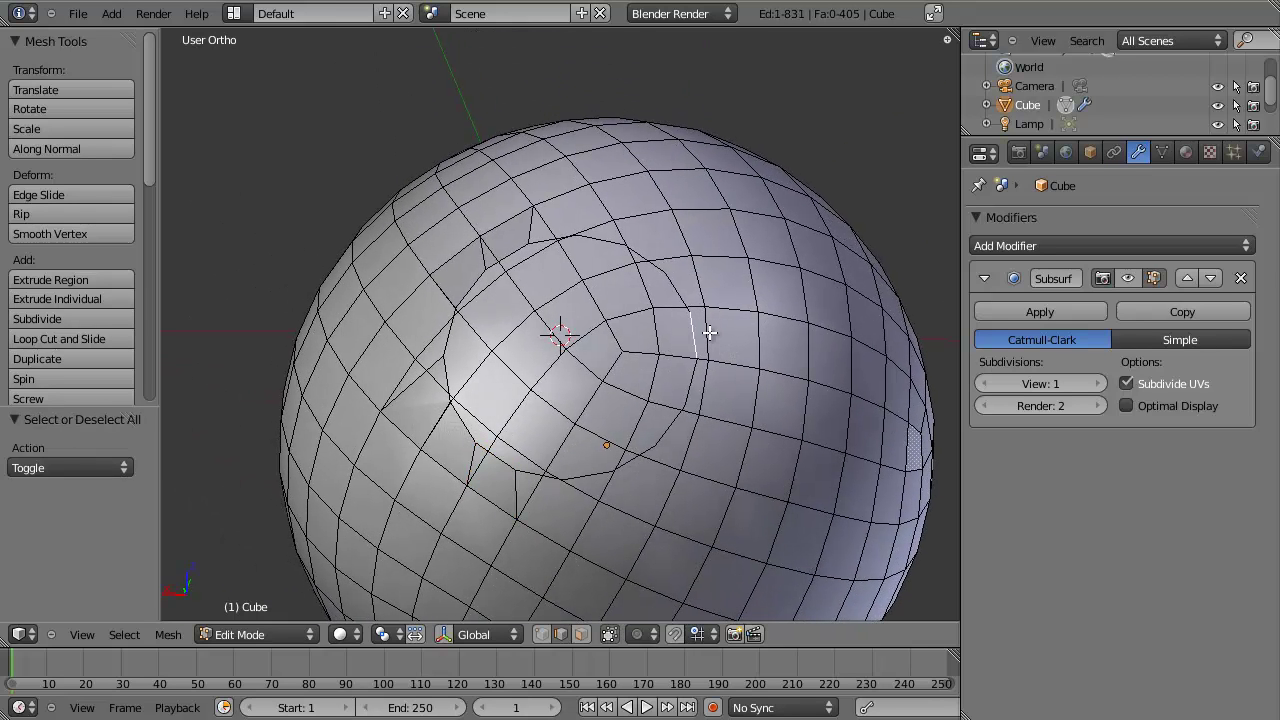
{"action": "right_click", "coordinate": [700, 366], "text": "shift"}
{"action": "key", "text": "f"}
{"action": "key", "text": "f"}
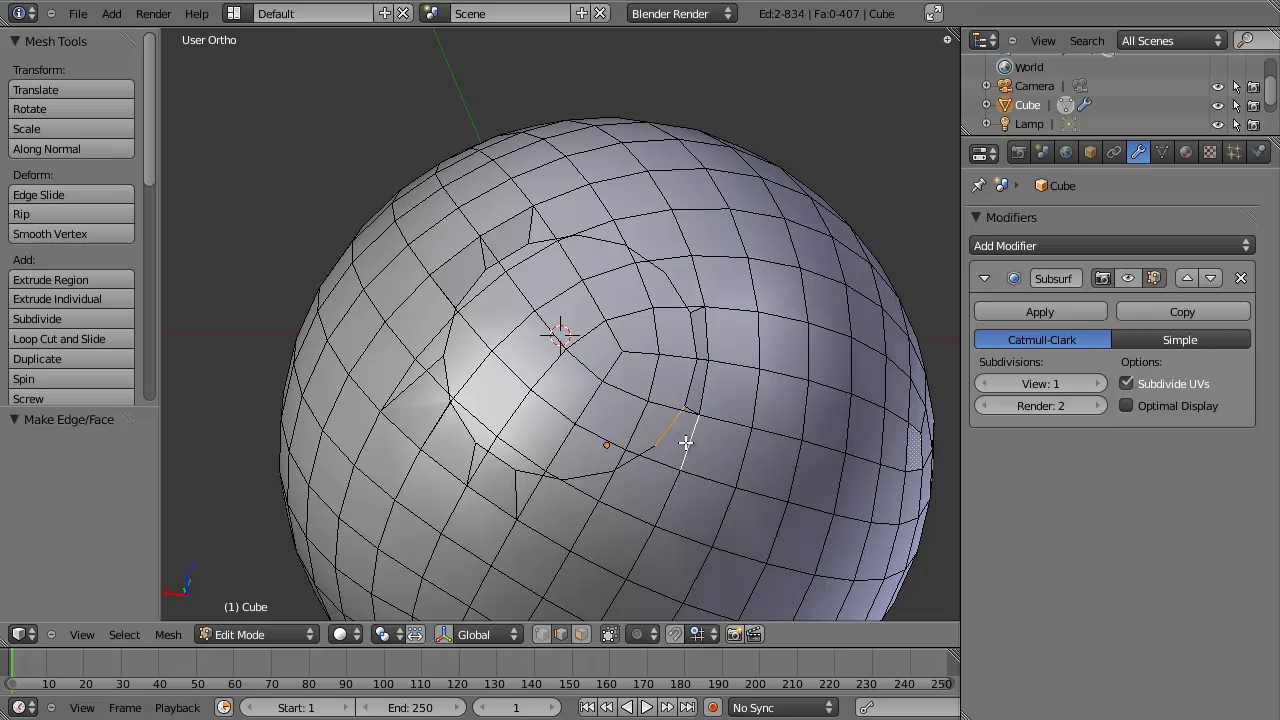
{"action": "key", "text": "f"}
{"action": "key", "text": "a"}
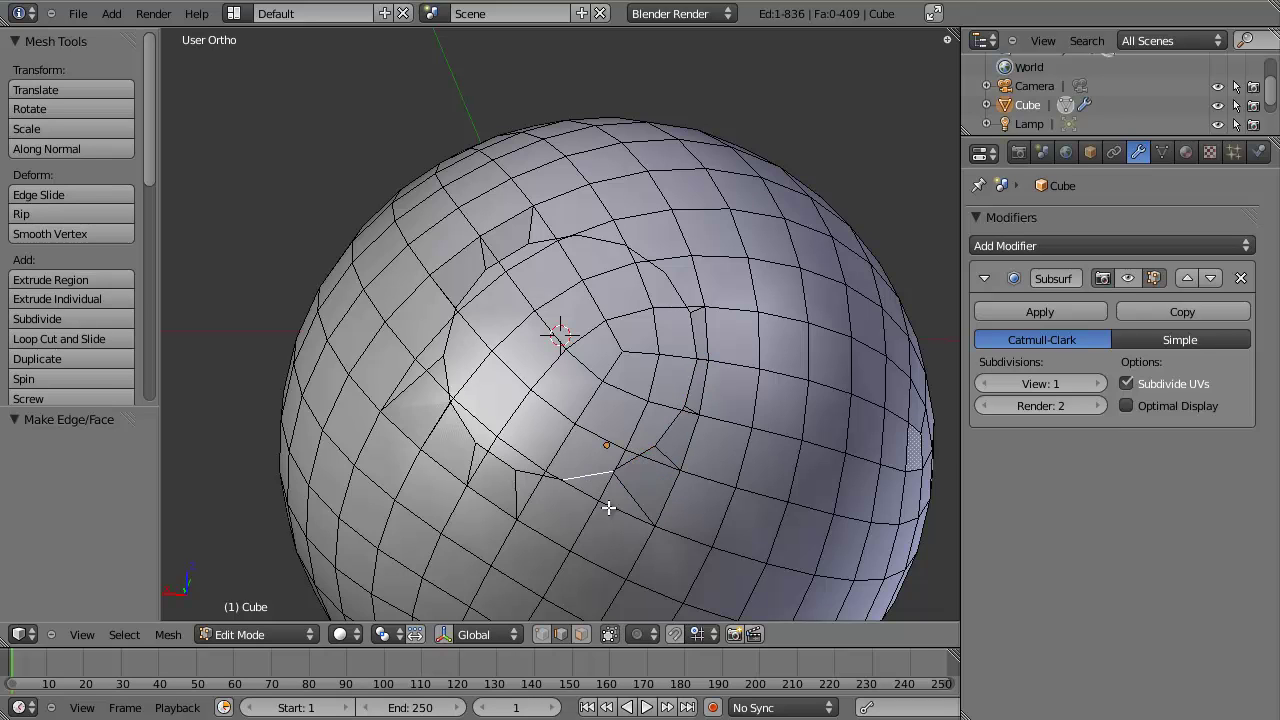
Fill two faces between the circle's bottom edges and the sphere edges below them.
{"action": "middle_click_drag", "start_coordinate": [609, 509], "coordinate": [519, 425]}
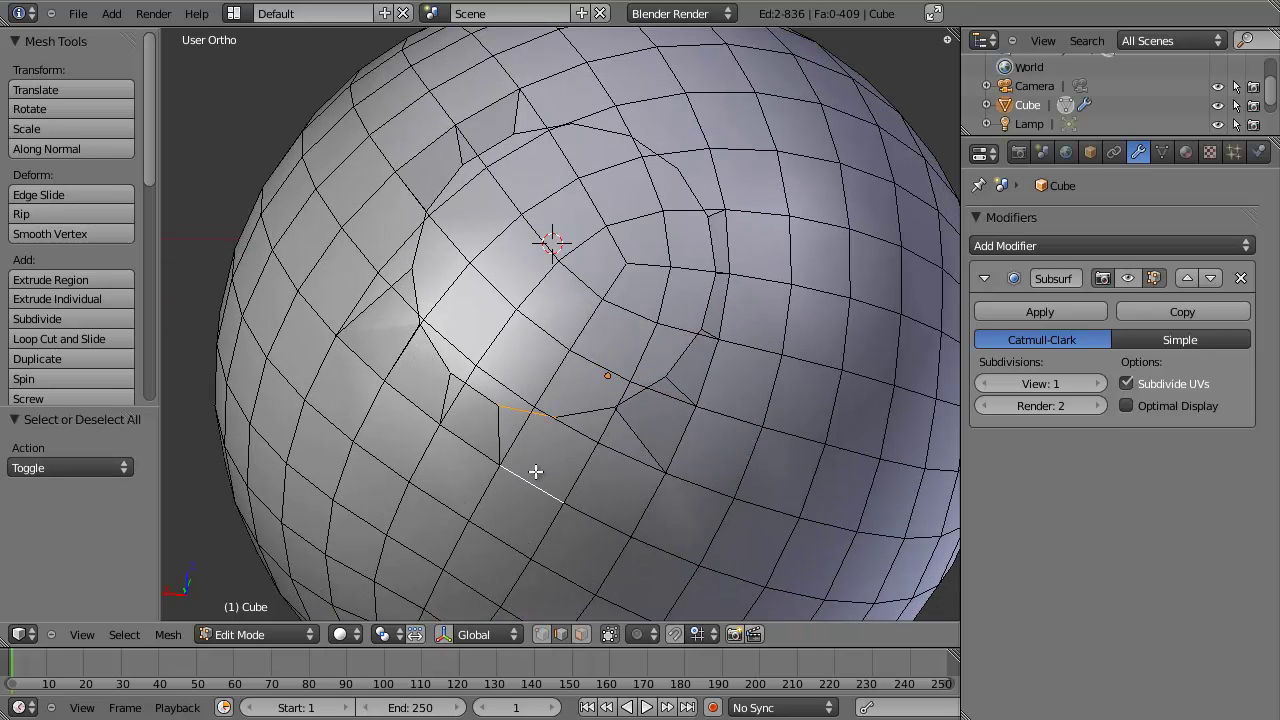
{"action": "key", "text": "f"}
{"action": "key", "text": "a"}
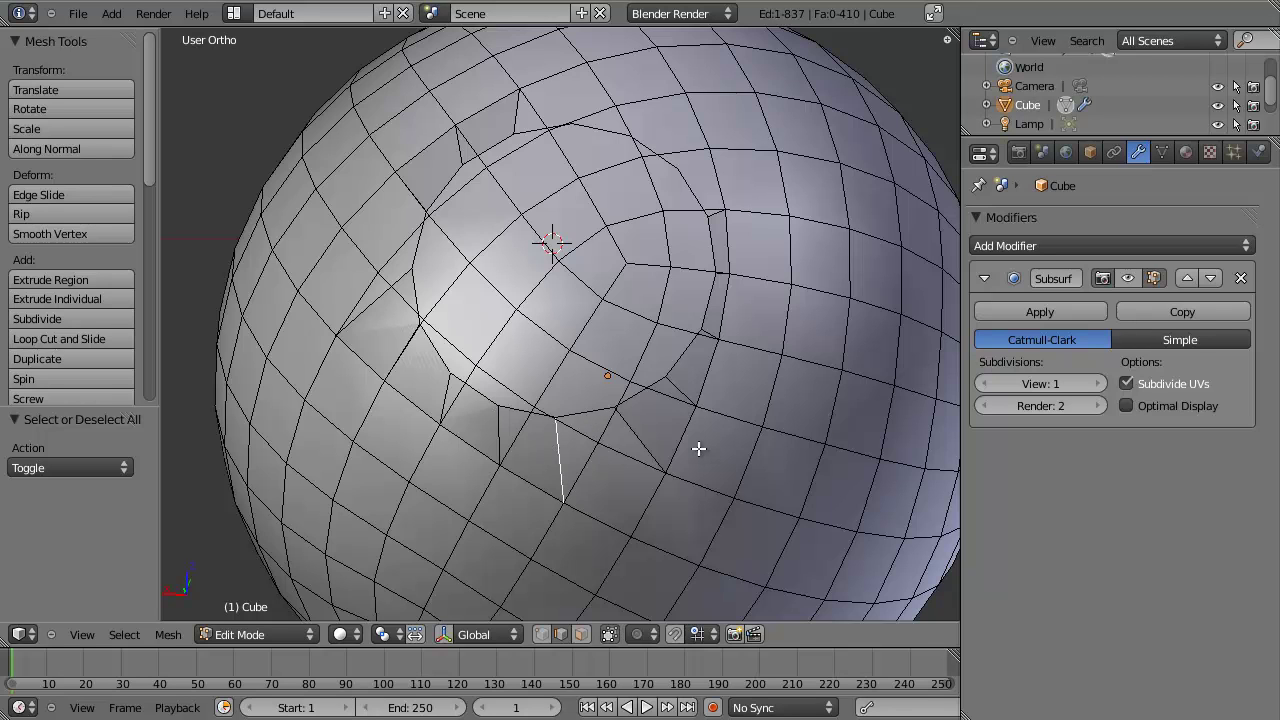
{"action": "right_click", "coordinate": [645, 437], "text": "shift"}
{"action": "middle_click_drag", "start_coordinate": [647, 495], "coordinate": [572, 273]}
{"action": "key", "text": "f"}
{"action": "key", "text": "a"}
Fill a face between the circle's top edge and the sphere edge above it.
{"action": "key", "text": "a"}
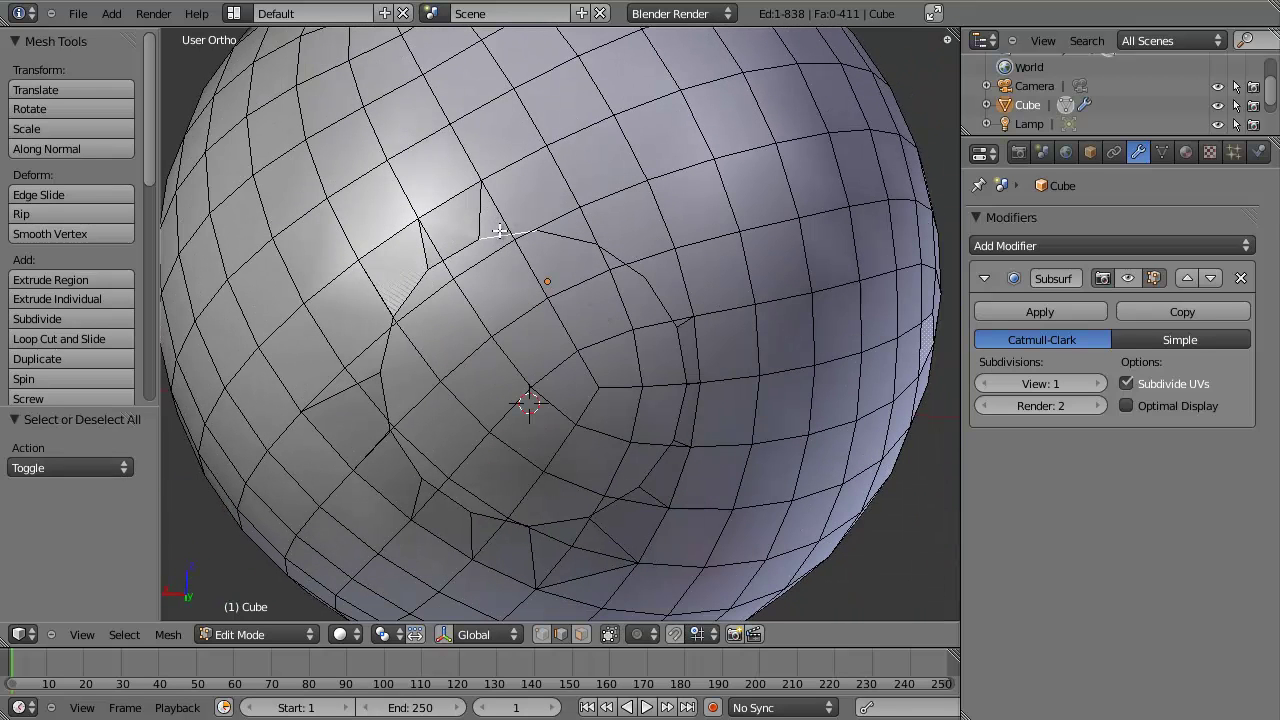
{"action": "key", "text": "f"}
{"action": "key", "text": "a"}
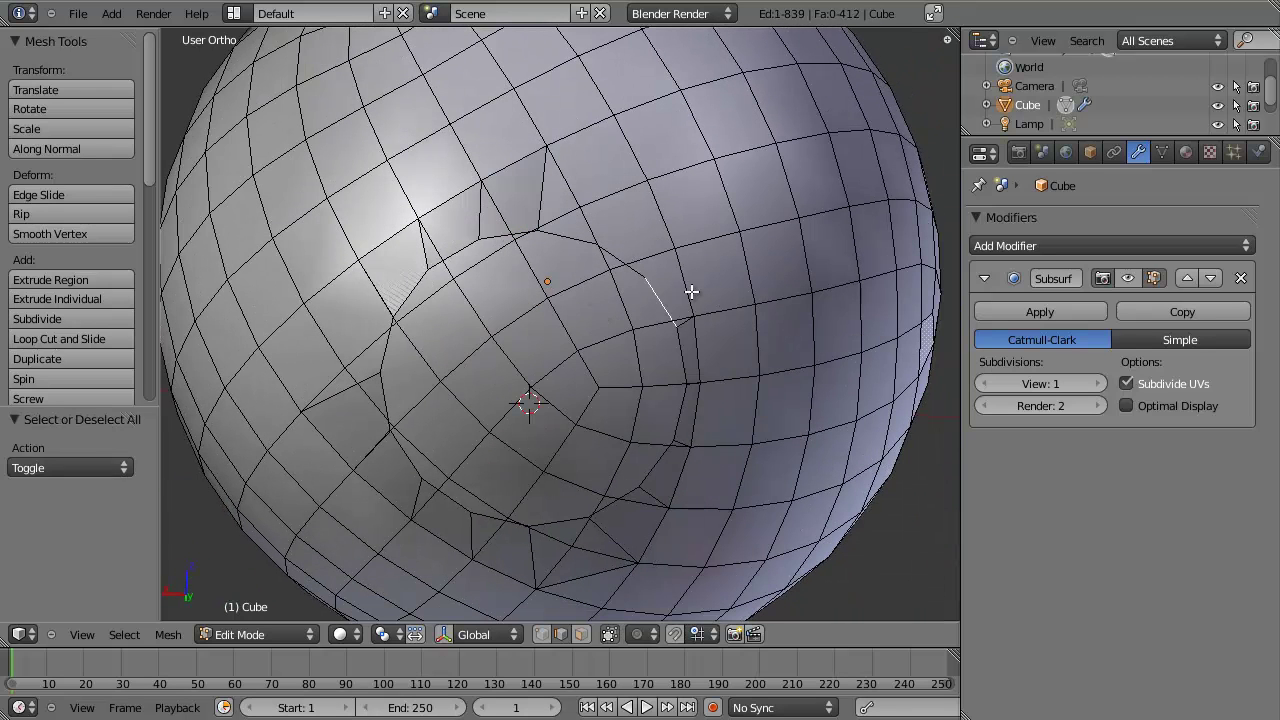
Fill three faces between the circle's upper-right edges and the adjacent sphere edges.
{"action": "right_click", "coordinate": [691, 291], "text": "shift"}
{"action": "key", "text": "f"}
{"action": "key", "text": "a"}
{"action": "right_click", "coordinate": [657, 228]}
{"action": "right_click", "coordinate": [627, 265], "text": "shift"}
{"action": "key", "text": "f"}
{"action": "key", "text": "a"}
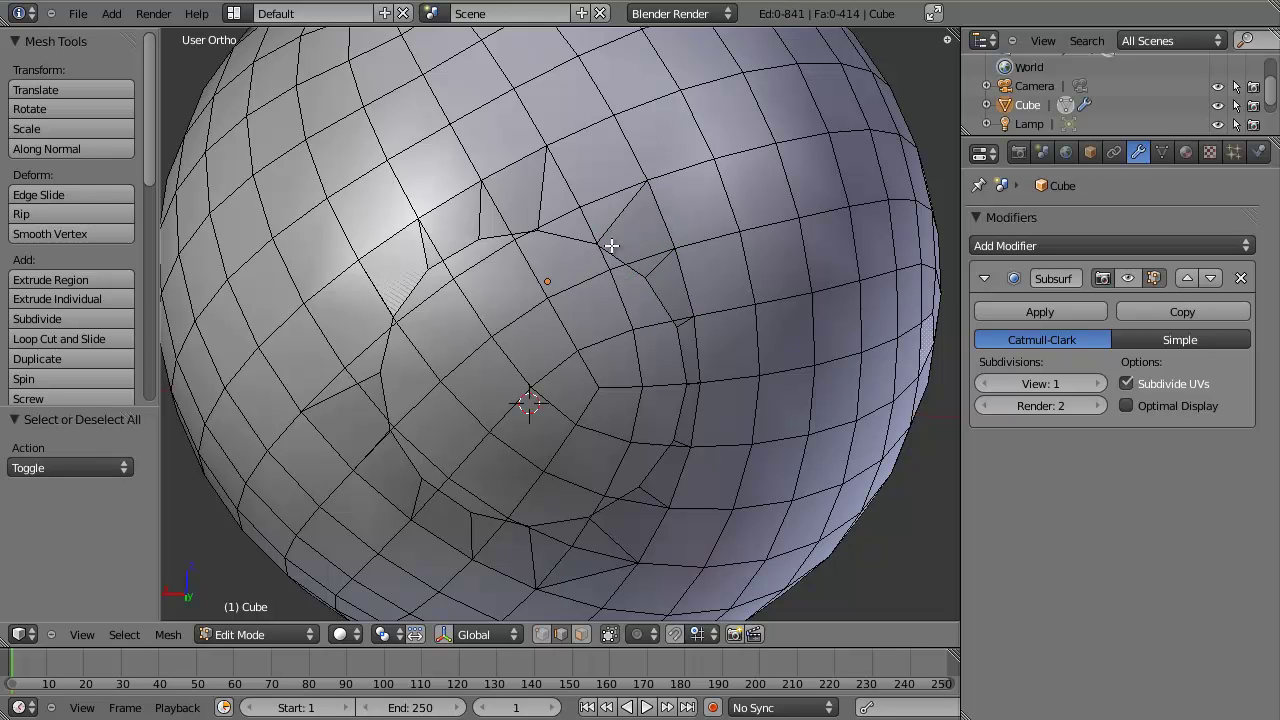
{"action": "right_click", "coordinate": [620, 226], "text": "shift"}
{"action": "key", "text": "f"}
{"action": "middle_click_drag", "start_coordinate": [618, 243], "coordinate": [456, 257]}
Fill the two remaining faces between the circle's left edges and the adjacent sphere edges.
{"action": "key", "text": "a"}
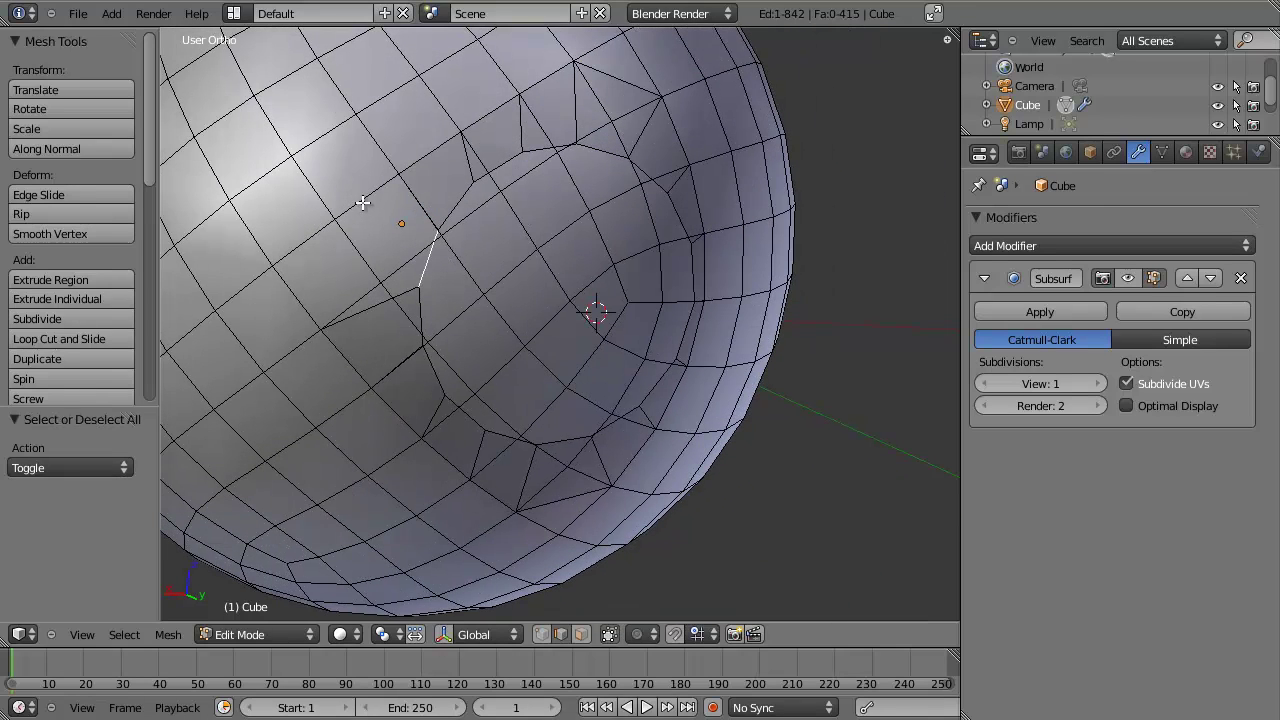
{"action": "key", "text": "f"}
{"action": "middle_click_drag", "start_coordinate": [382, 243], "coordinate": [434, 309]}
{"action": "key", "text": "a"}
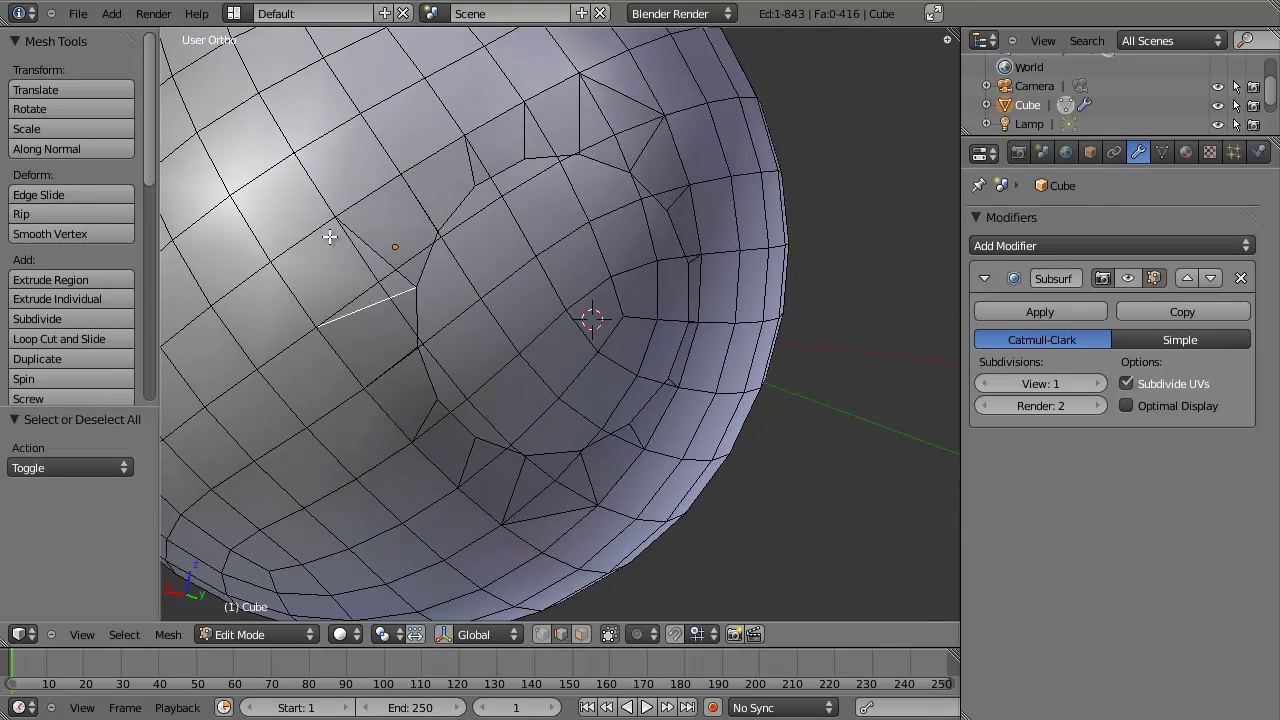
{"action": "right_click", "coordinate": [326, 238], "text": "shift"}
{"action": "key", "text": "f"}
Delete the seven connecting edges between the circle and the sphere along its right side.
{"action": "middle_click_drag", "start_coordinate": [330, 238], "coordinate": [566, 448]}
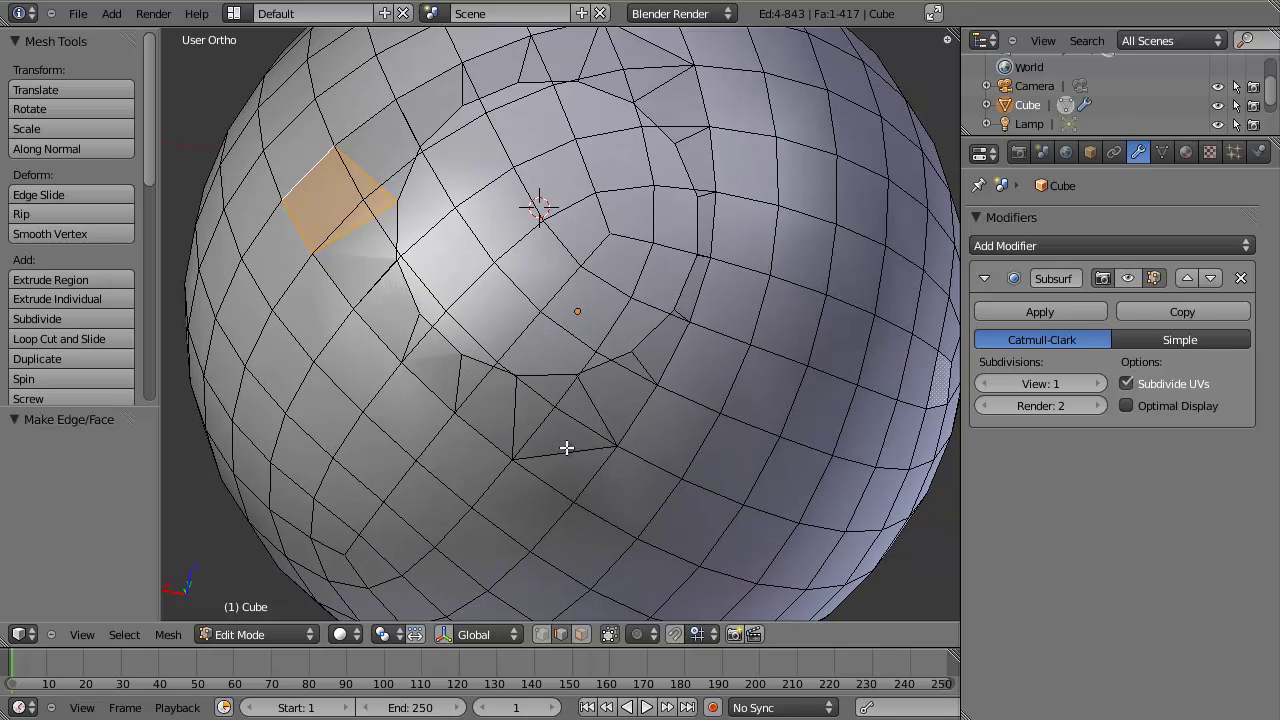
{"action": "right_click", "coordinate": [566, 448]}
{"action": "right_click", "coordinate": [603, 400]}
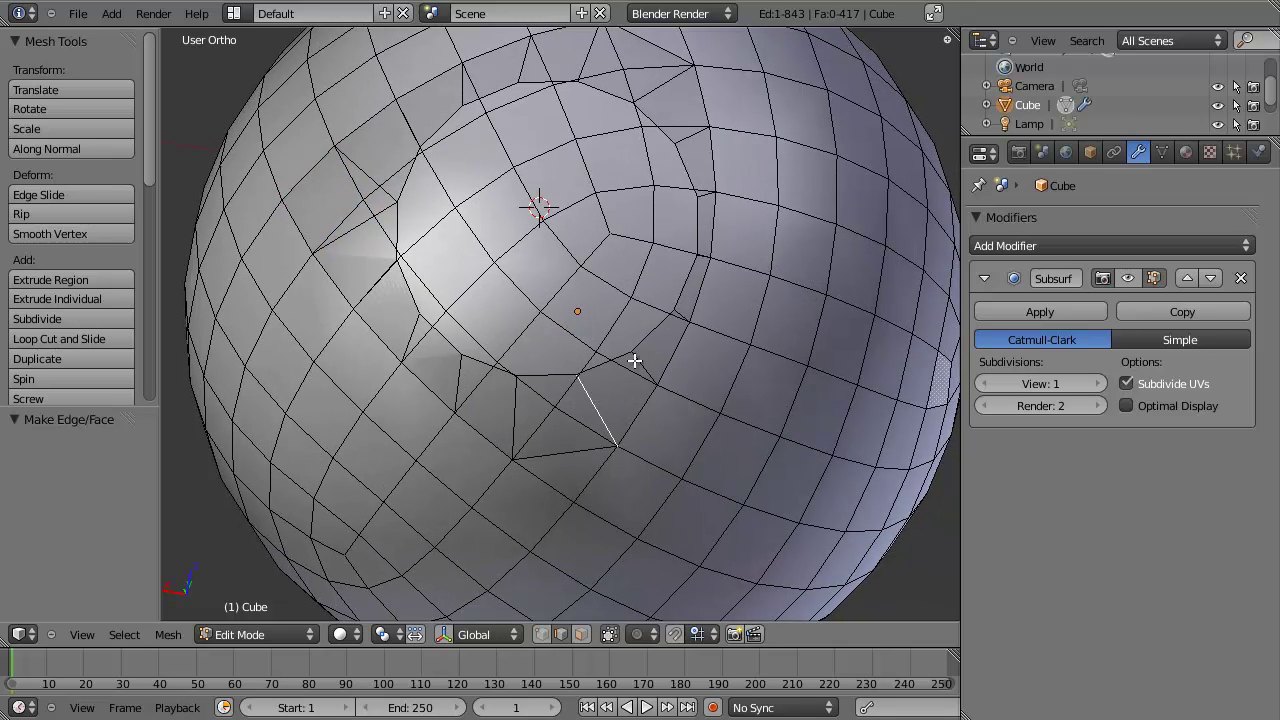
{"action": "right_click", "coordinate": [638, 362], "text": "shift"}
{"action": "right_click", "coordinate": [660, 82], "text": "shift"}
{"action": "middle_click_drag", "start_coordinate": [651, 163], "coordinate": [652, 245], "text": "shift"}
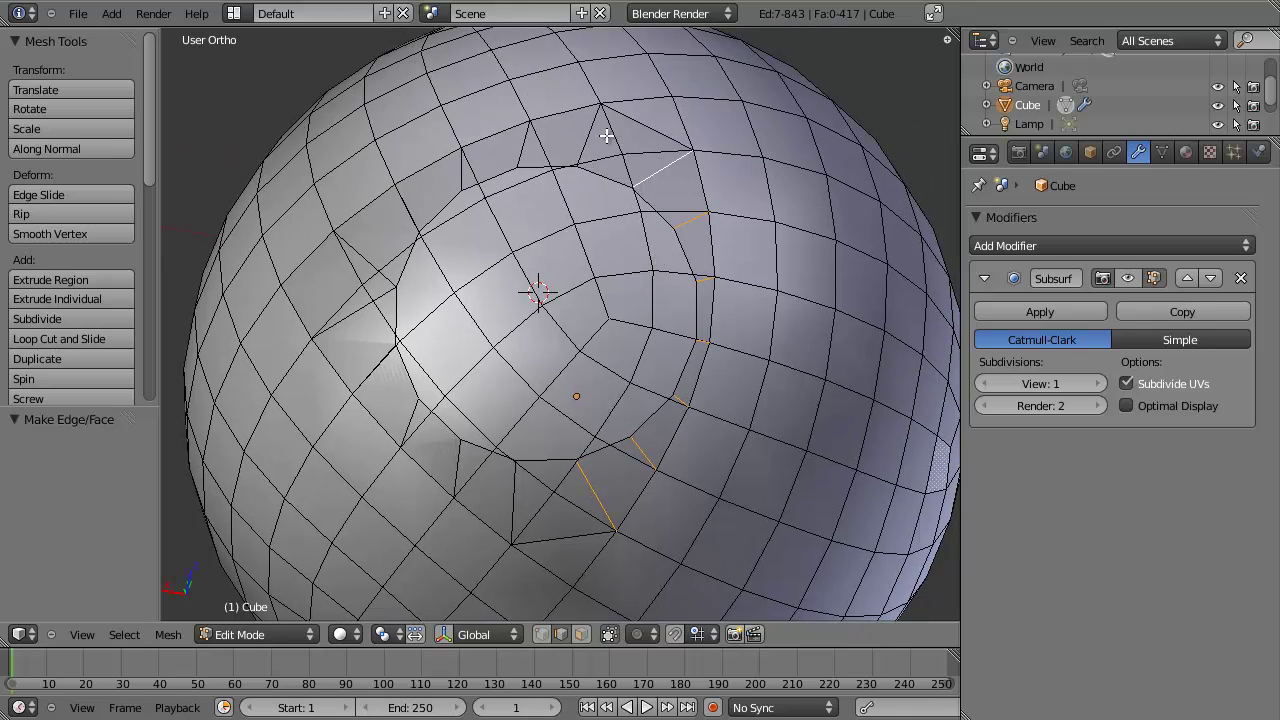
{"action": "key", "text": "x"}
{"action": "left_click", "coordinate": [657, 196]}
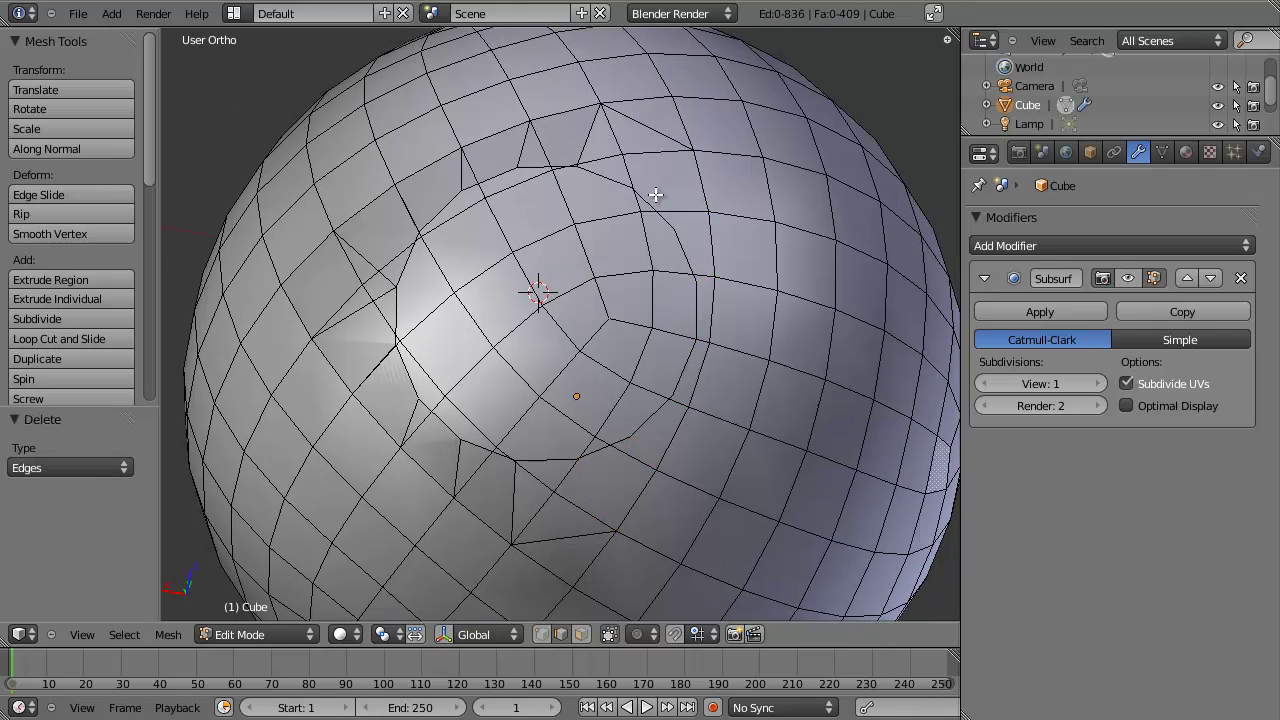
Delete the stray diagonal edge above the circle and fill a face from its upper-right edge to the next sphere edge.
{"action": "right_click", "coordinate": [650, 128]}
{"action": "key", "text": "x"}
{"action": "left_click", "coordinate": [650, 126]}
{"action": "key", "text": "ctrl+z"}
{"action": "key", "text": "a"}
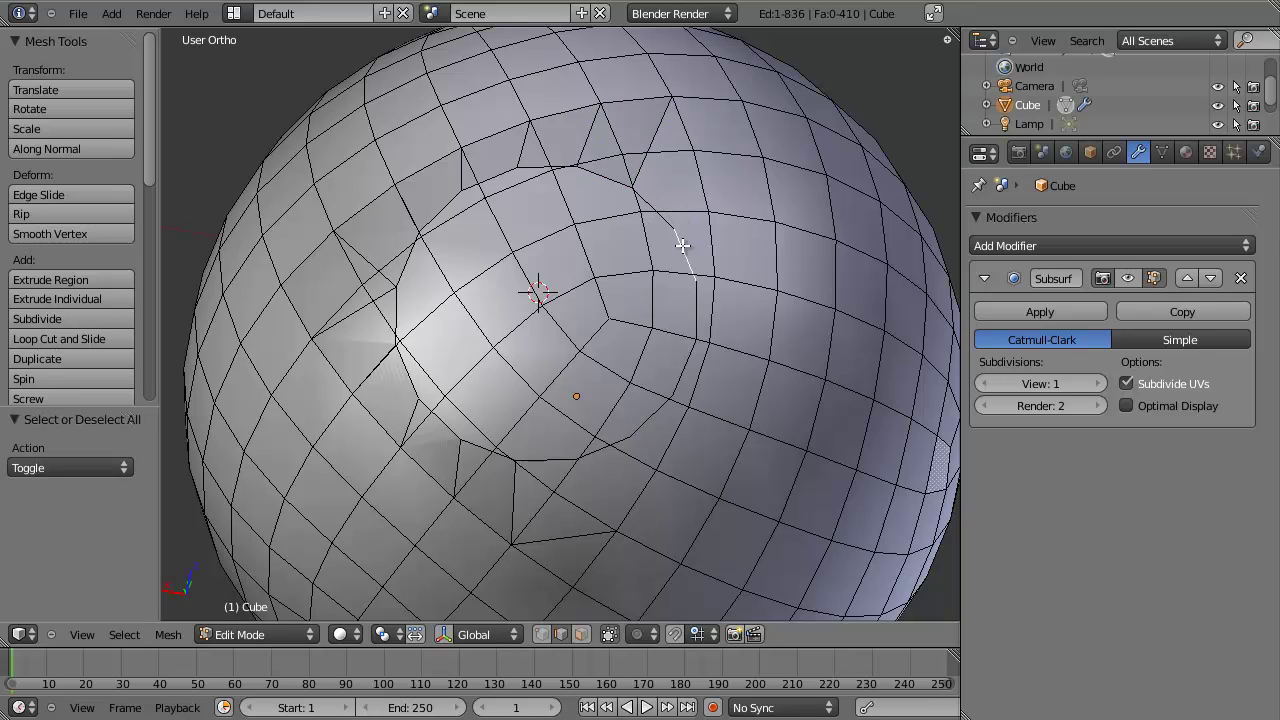
Delete the stray diagonal edge below the circle and fill a face from its bottom edge to the sphere edge below.
{"action": "right_click", "coordinate": [650, 205]}
{"action": "right_click", "coordinate": [703, 187], "text": "shift"}
{"action": "key", "text": "x"}
{"action": "left_click", "coordinate": [573, 538]}
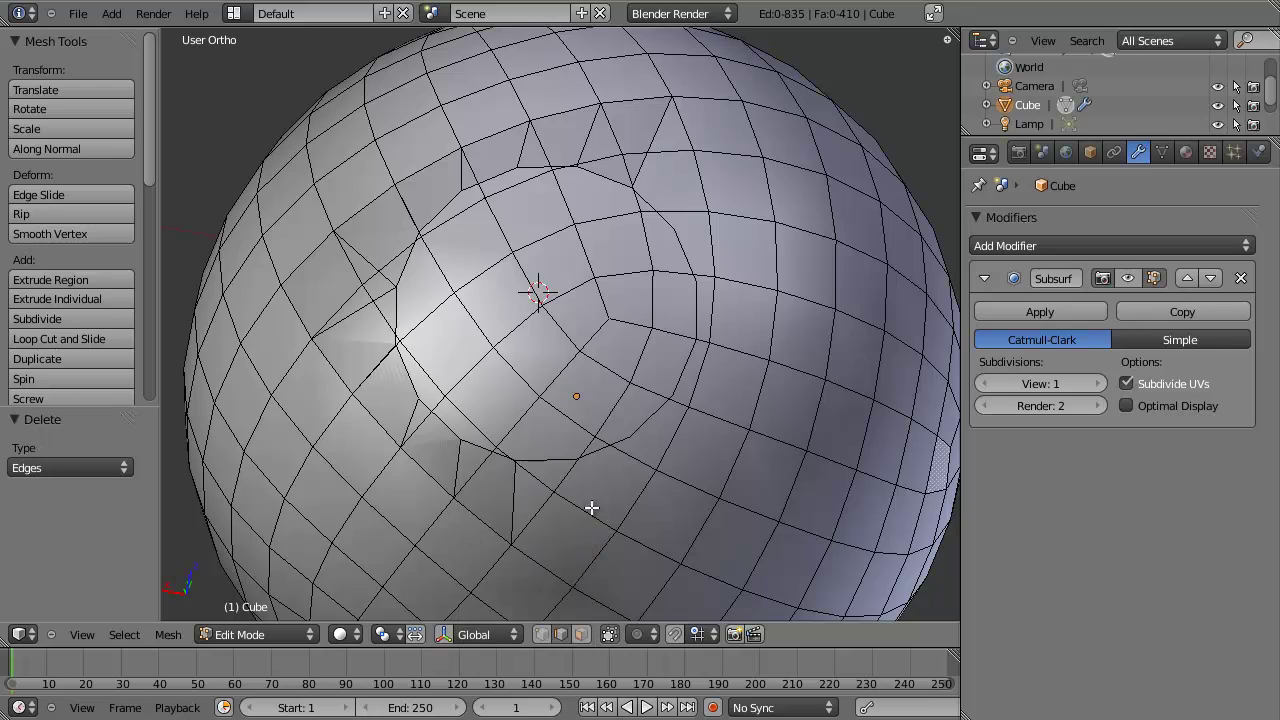
{"action": "middle_click_drag", "start_coordinate": [591, 506], "coordinate": [596, 451]}
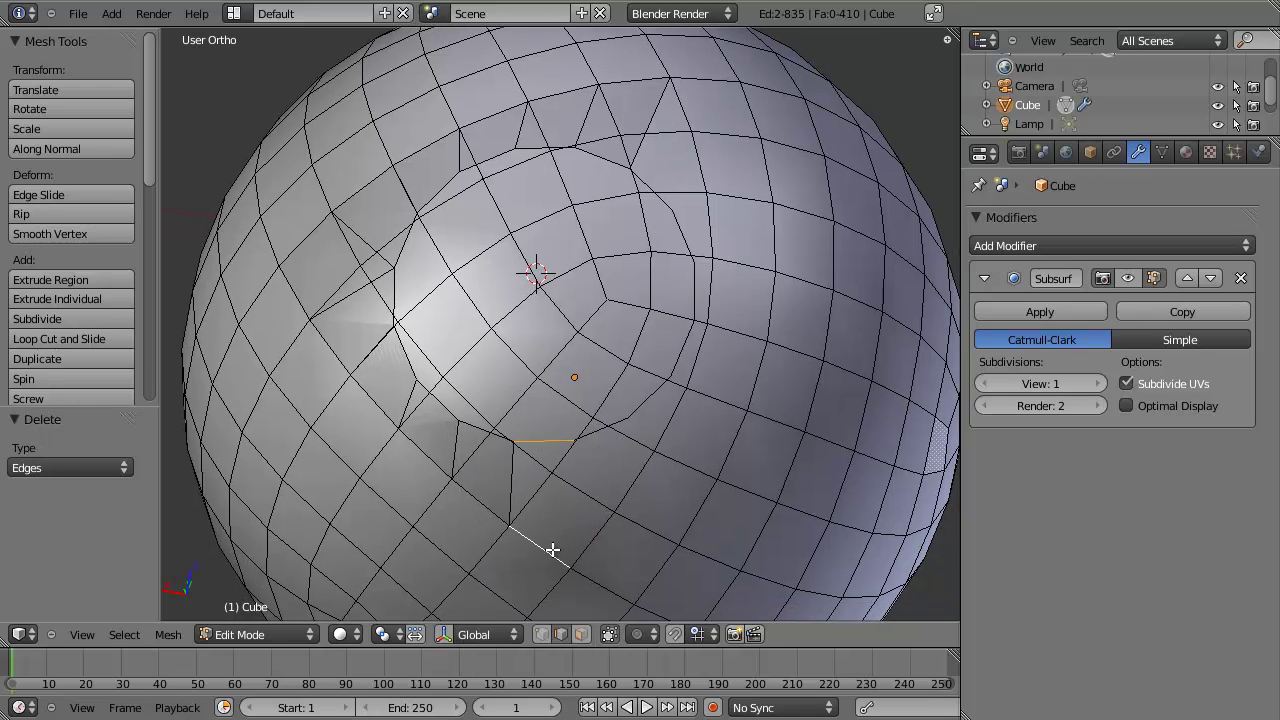
{"action": "key", "text": "f"}
{"action": "key", "text": "a"}
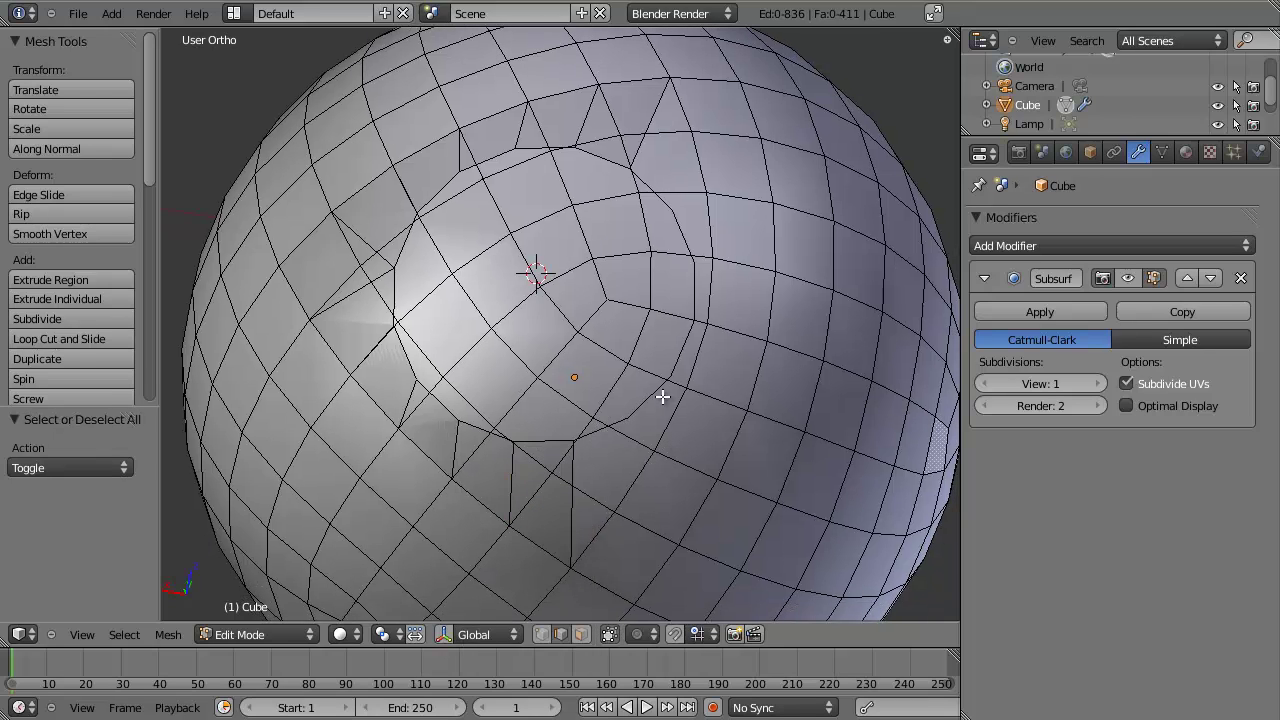
Try a face between the circle's lower-right edge and the nearest sphere edge, and delete its connecting edge.
{"action": "right_click", "coordinate": [662, 394]}
{"action": "right_click", "coordinate": [676, 414], "text": "shift"}
{"action": "key", "text": "f"}
{"action": "key", "text": "a"}
{"action": "key", "text": "x"}
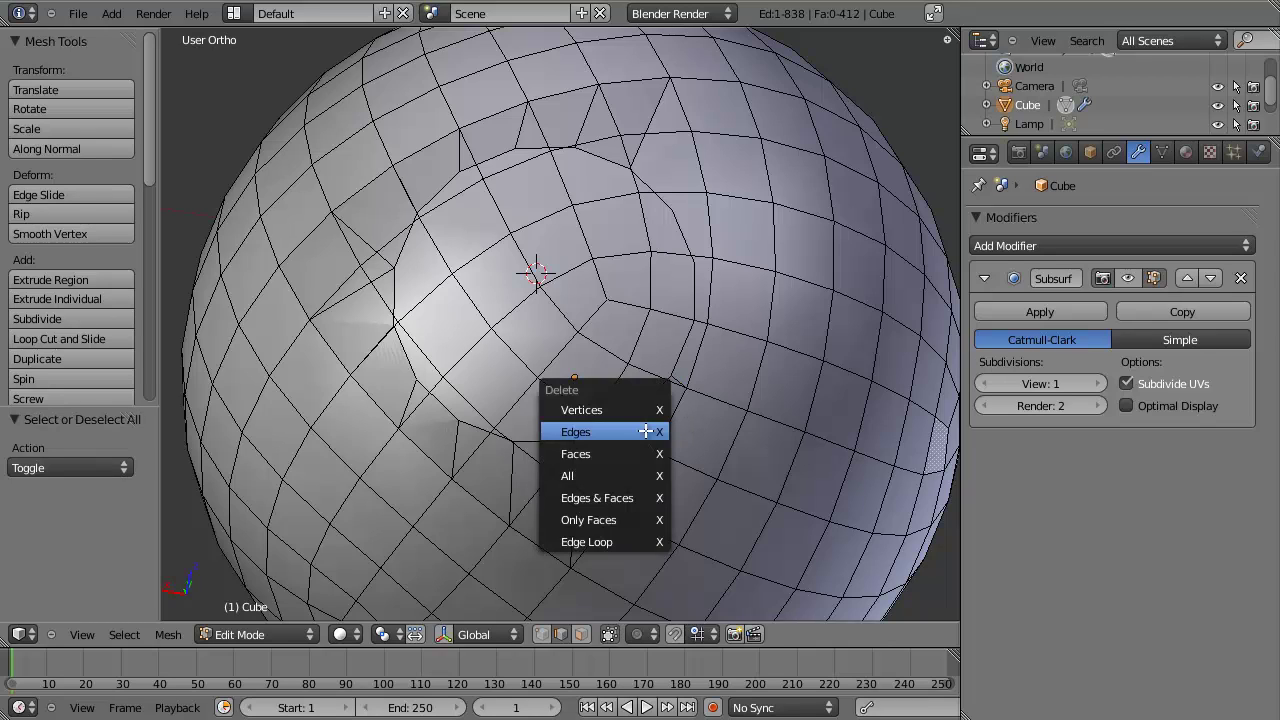
{"action": "left_click", "coordinate": [636, 428]}
Try filling two faces from the circle's lower-right edges to the sphere edges one row further out.
{"action": "right_click", "coordinate": [626, 489], "text": "shift"}
{"action": "key", "text": "f"}
{"action": "key", "text": "a"}
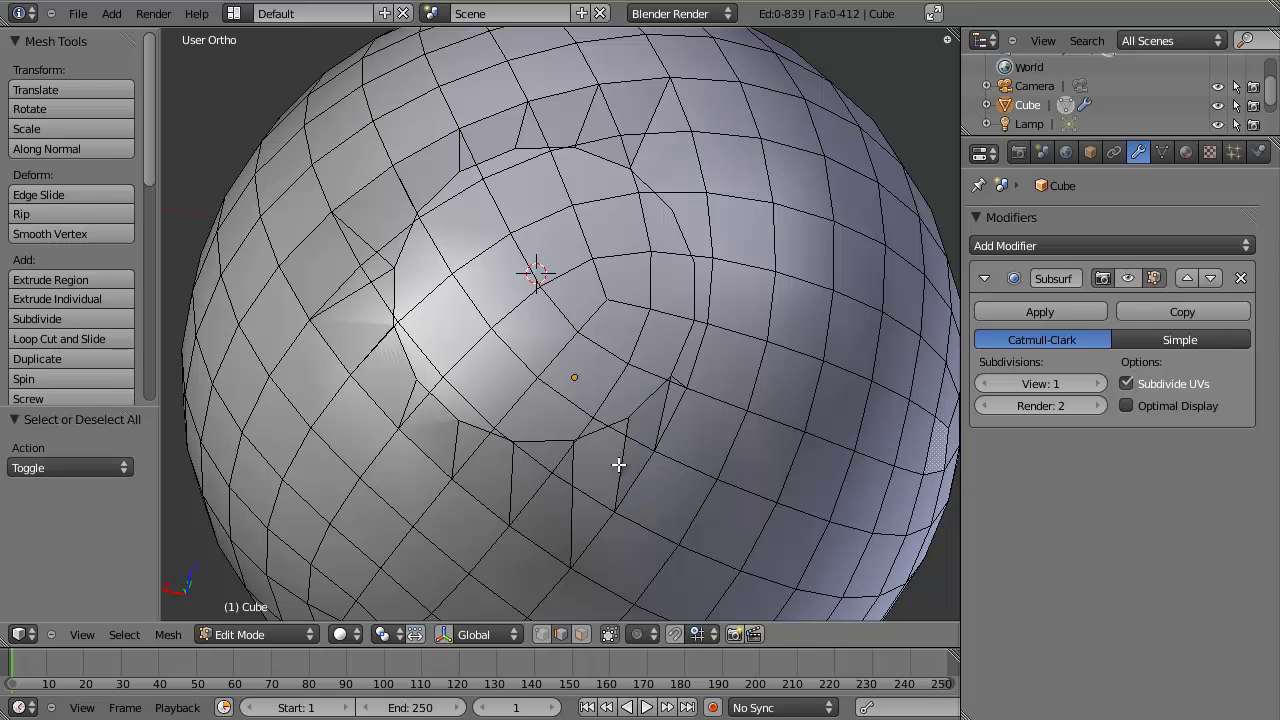
{"action": "right_click", "coordinate": [575, 466], "text": "shift"}
{"action": "key", "text": "f"}
Undo the last faces filled at the circle's lower right.
{"action": "middle_click_drag", "start_coordinate": [654, 429], "coordinate": [717, 443]}
{"action": "key", "text": "a"}
{"action": "key", "text": "ctrl+z"}
{"action": "key", "text": "ctrl+z"}
{"action": "key", "text": "ctrl+z"}
{"action": "key", "text": "ctrl+z"}
{"action": "key", "text": "ctrl+z"}
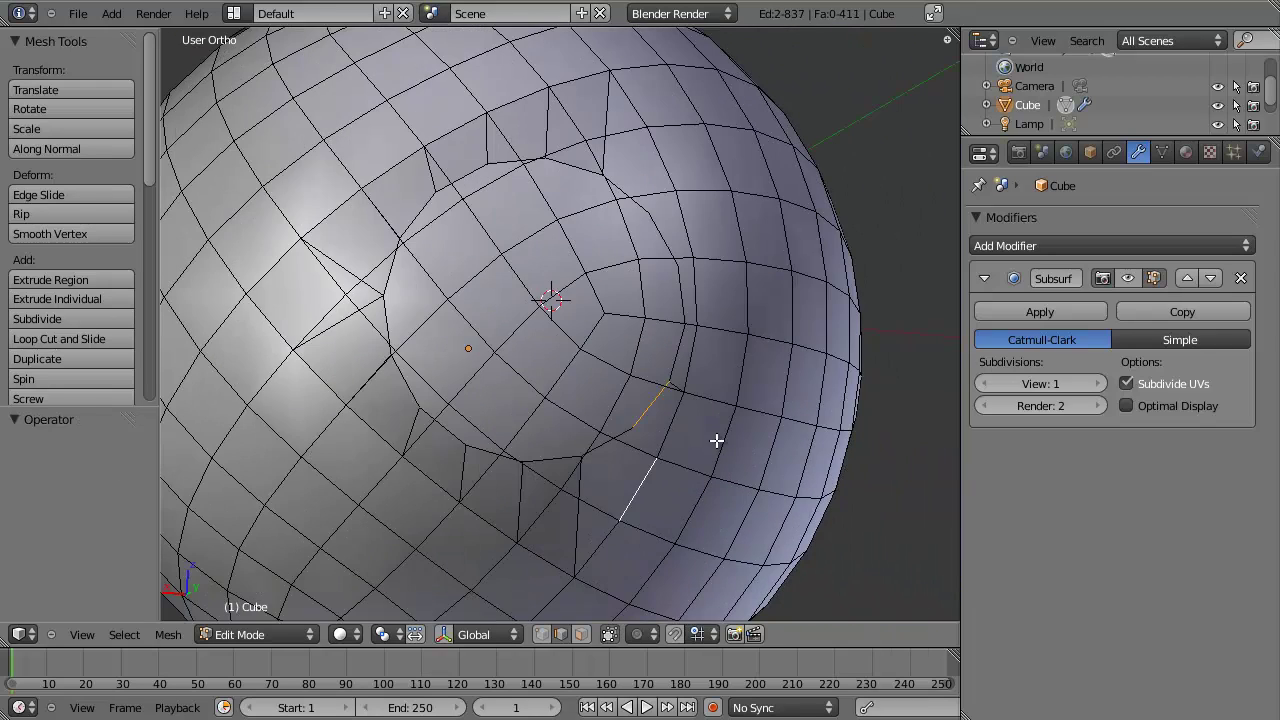
Fill two faces between the circle's lower-right edges and the nearest sphere edges.
{"action": "key", "text": "a"}
{"action": "middle_click_drag", "start_coordinate": [635, 480], "coordinate": [680, 439]}
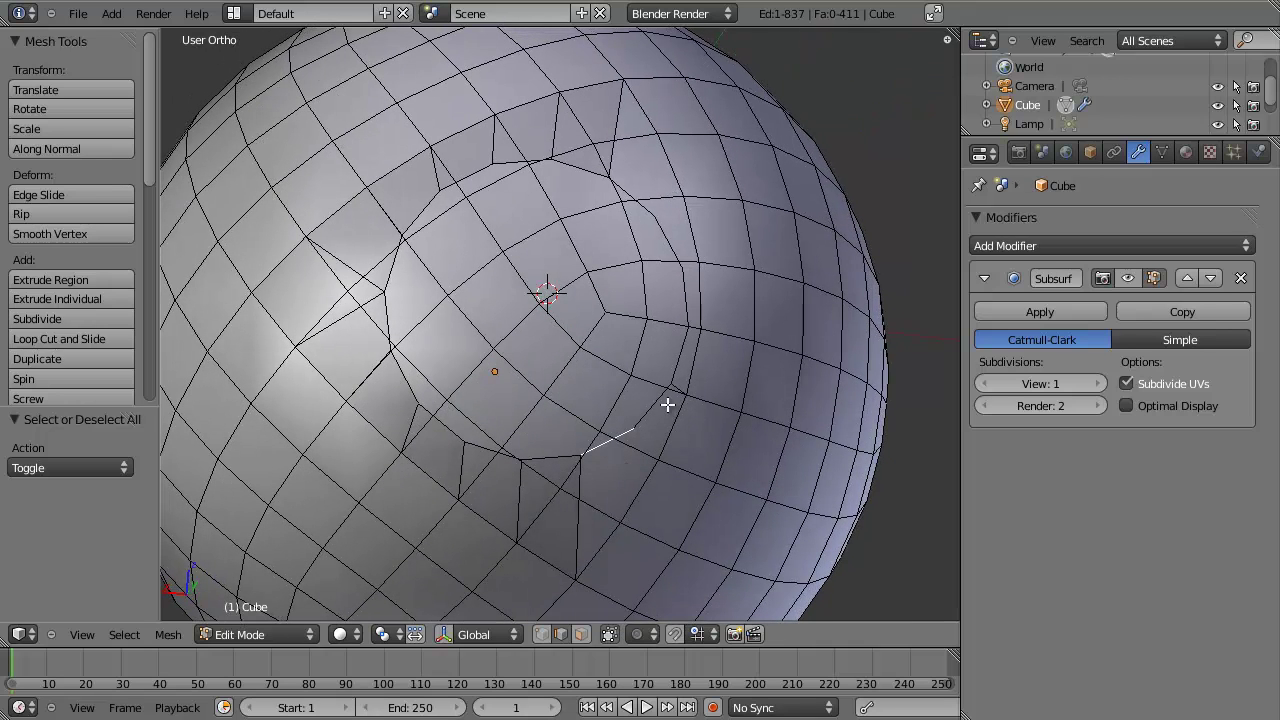
{"action": "right_click", "coordinate": [677, 417], "text": "shift"}
{"action": "key", "text": "f"}
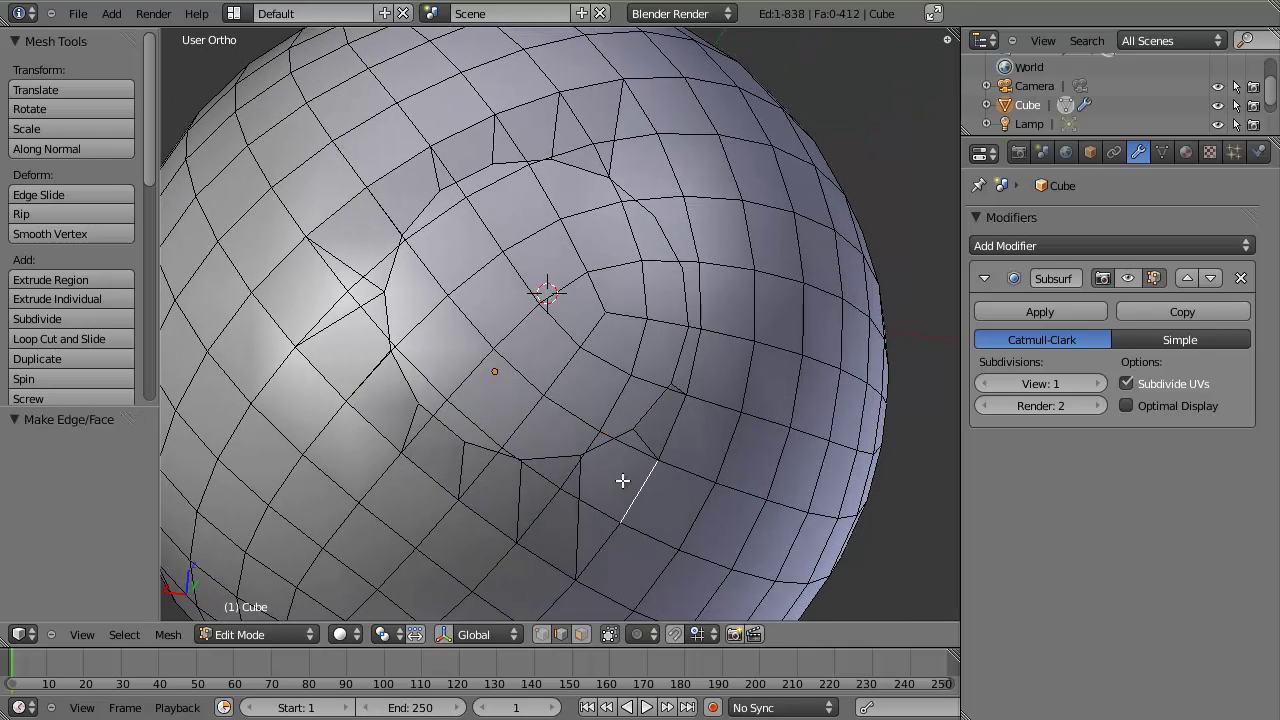
{"action": "right_click", "coordinate": [598, 438], "text": "shift"}
{"action": "key", "text": "f"}
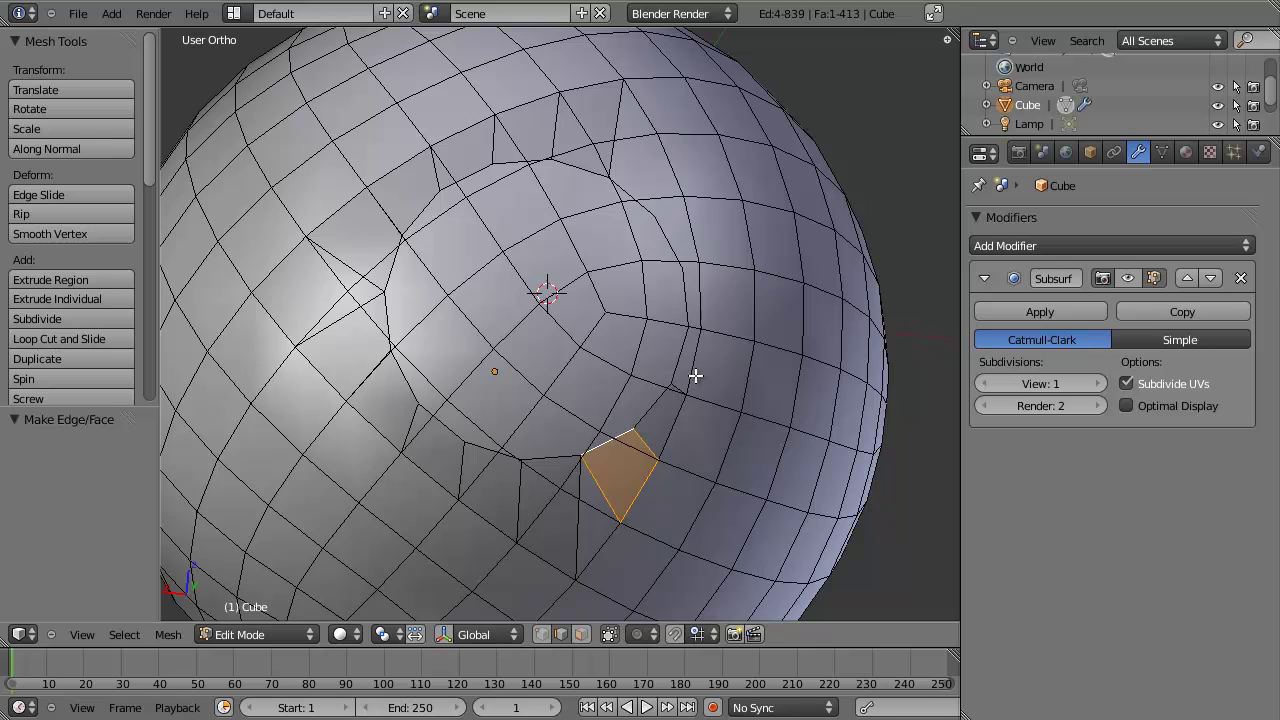
Fill the remaining faces between the circle's right and upper-right edges and the surrounding sphere edges.
{"action": "middle_click_drag", "start_coordinate": [694, 374], "coordinate": [676, 380]}
{"action": "key", "text": "a"}
{"action": "right_click", "coordinate": [700, 366], "text": "shift"}
{"action": "key", "text": "f"}
{"action": "right_click", "coordinate": [725, 299]}
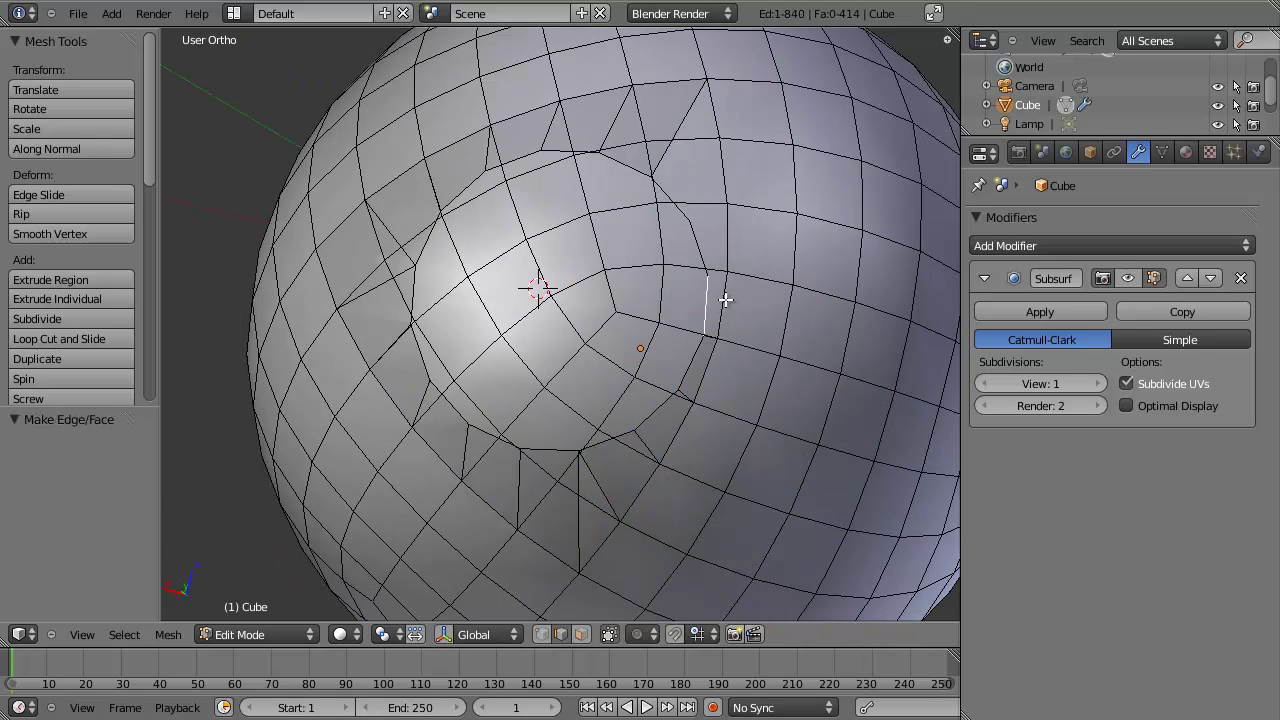
{"action": "right_click", "coordinate": [697, 240]}
{"action": "right_click", "coordinate": [682, 203], "text": "shift"}
{"action": "key", "text": "f"}
{"action": "right_click", "coordinate": [672, 194]}
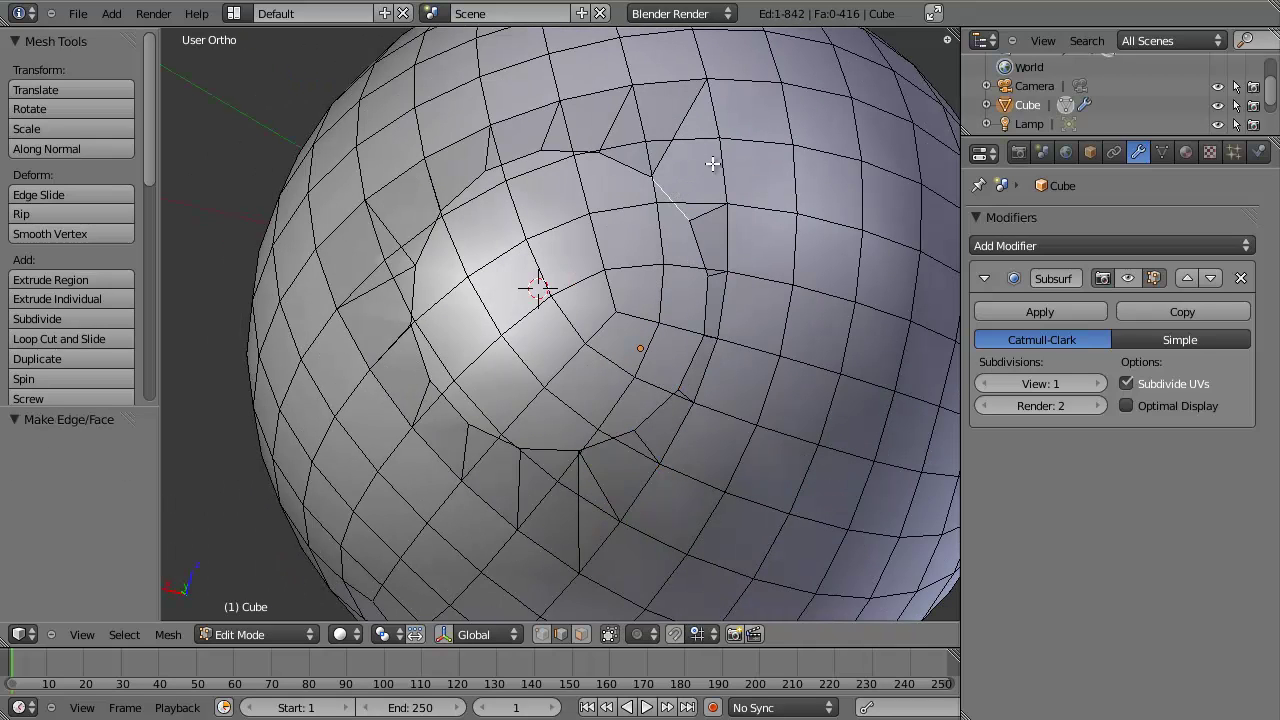
{"action": "right_click", "coordinate": [721, 170], "text": "shift"}
{"action": "key", "text": "f"}
{"action": "key", "text": "a"}
{"action": "middle_click_drag", "start_coordinate": [731, 227], "coordinate": [700, 560]}
{"action": "scroll", "coordinate": [451, 583], "scroll_direction": "down", "scroll_amount": 4}
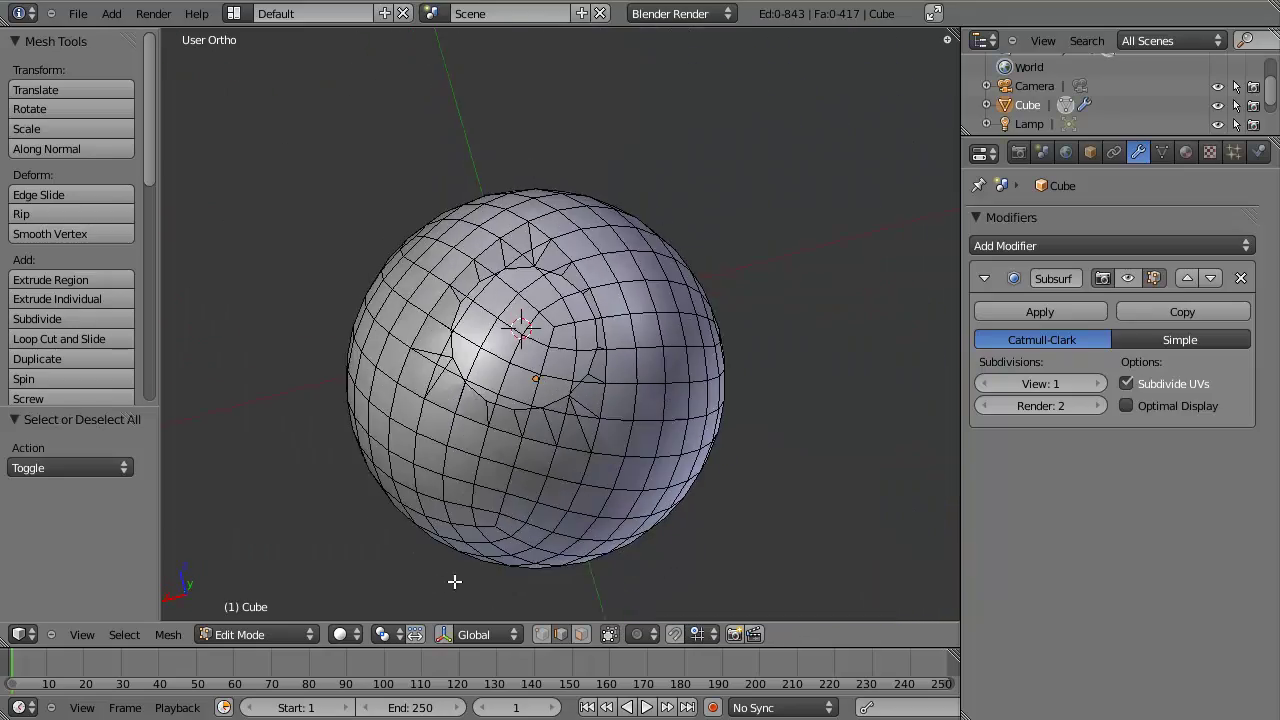
Switch to vertex selection and delete the leftover sphere vertices inside the lower part of the circle.
{"action": "scroll", "coordinate": [488, 565], "scroll_direction": "up", "scroll_amount": 3}
{"action": "middle_click_drag", "start_coordinate": [568, 451], "coordinate": [422, 400]}
{"action": "right_click", "coordinate": [404, 346], "text": "shift"}
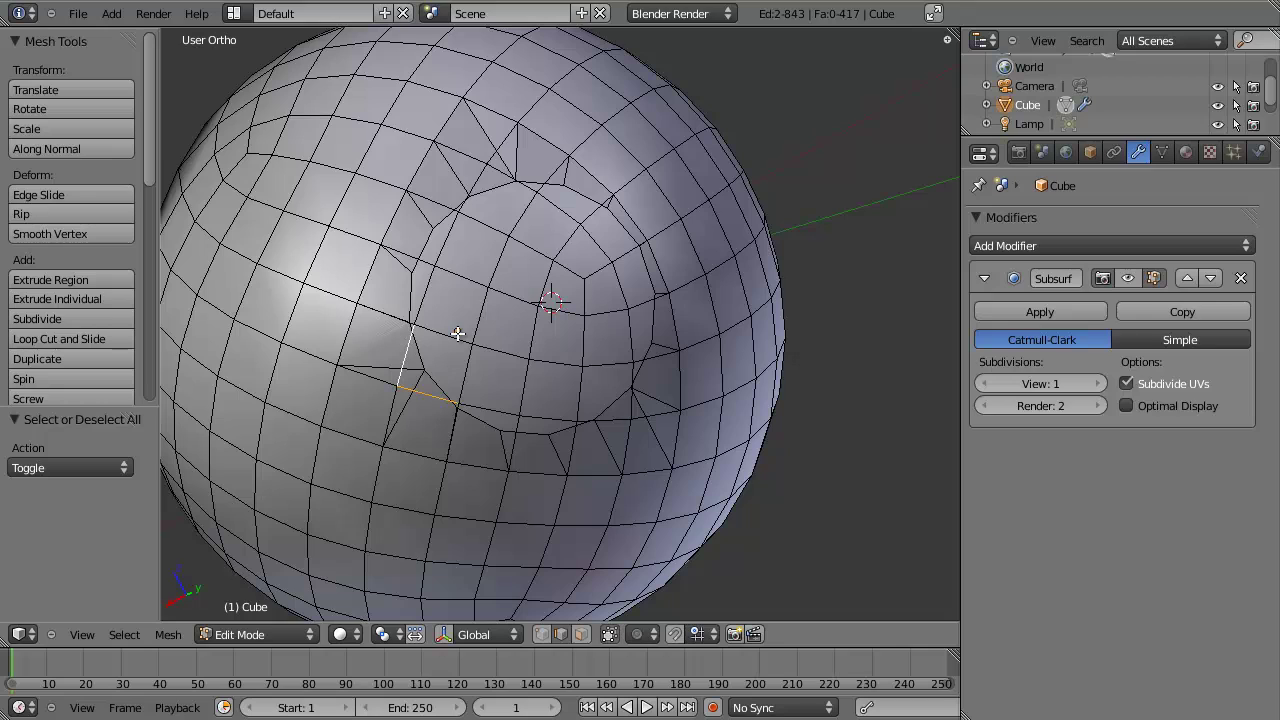
{"action": "key", "text": "ctrl+Tab"}
{"action": "left_click", "coordinate": [489, 354]}
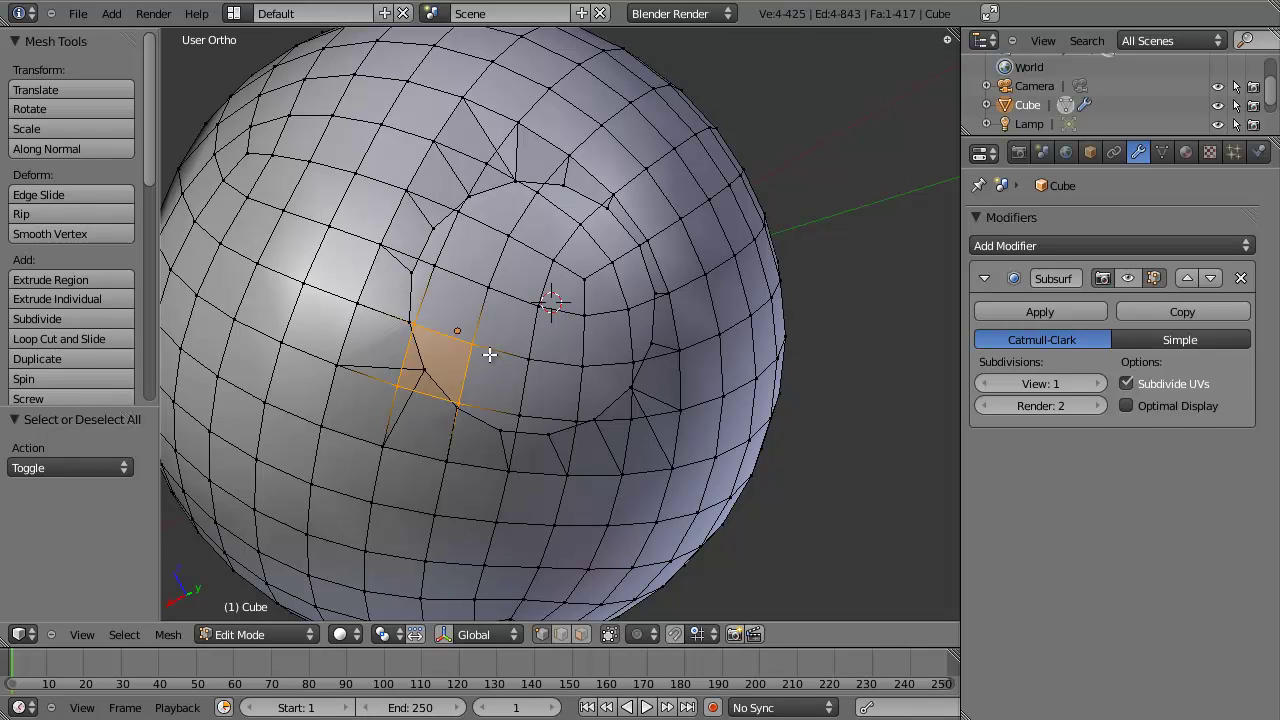
{"action": "right_click", "coordinate": [528, 420], "text": "shift"}
{"action": "right_click", "coordinate": [530, 356], "text": "shift"}
{"action": "key", "text": "x"}
{"action": "left_click", "coordinate": [532, 330]}
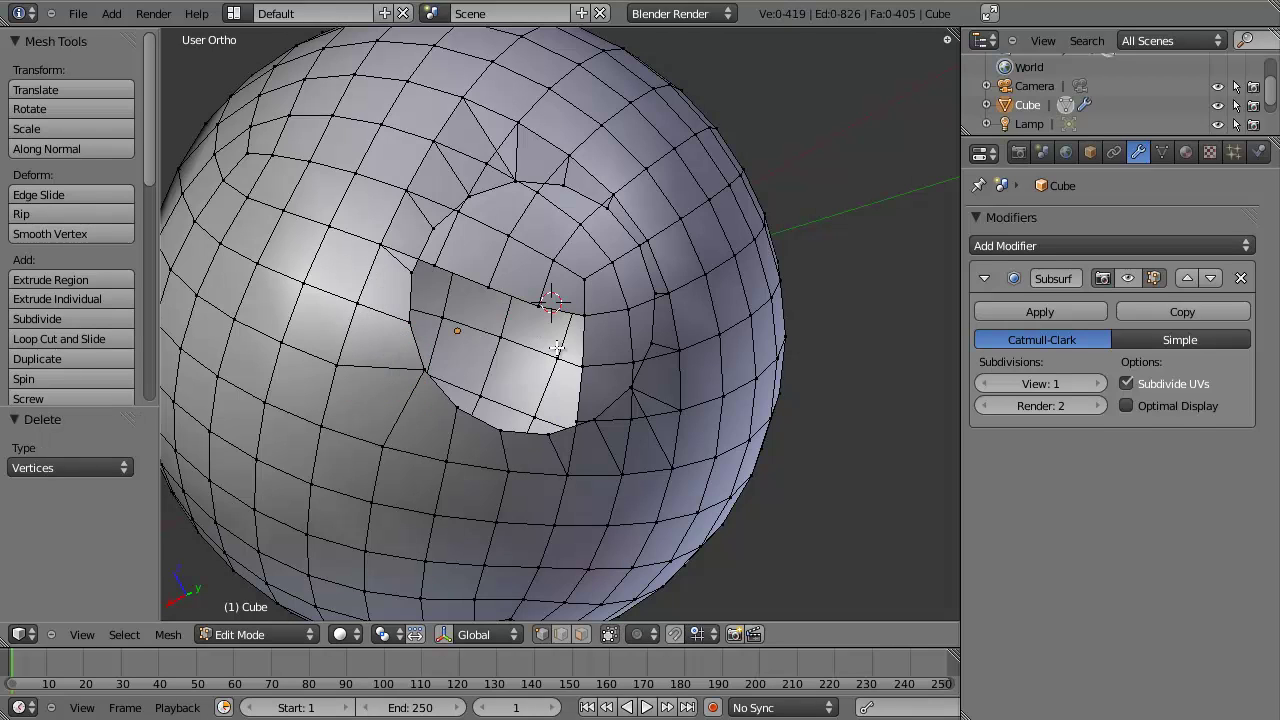
Select all remaining sphere vertices inside and overlapping the circle, and delete them to clear the round opening.
{"action": "right_click", "coordinate": [577, 422]}
{"action": "right_click", "coordinate": [582, 366], "text": "shift"}
{"action": "right_click", "coordinate": [584, 313], "text": "shift"}
{"action": "right_click", "coordinate": [585, 277], "text": "shift"}
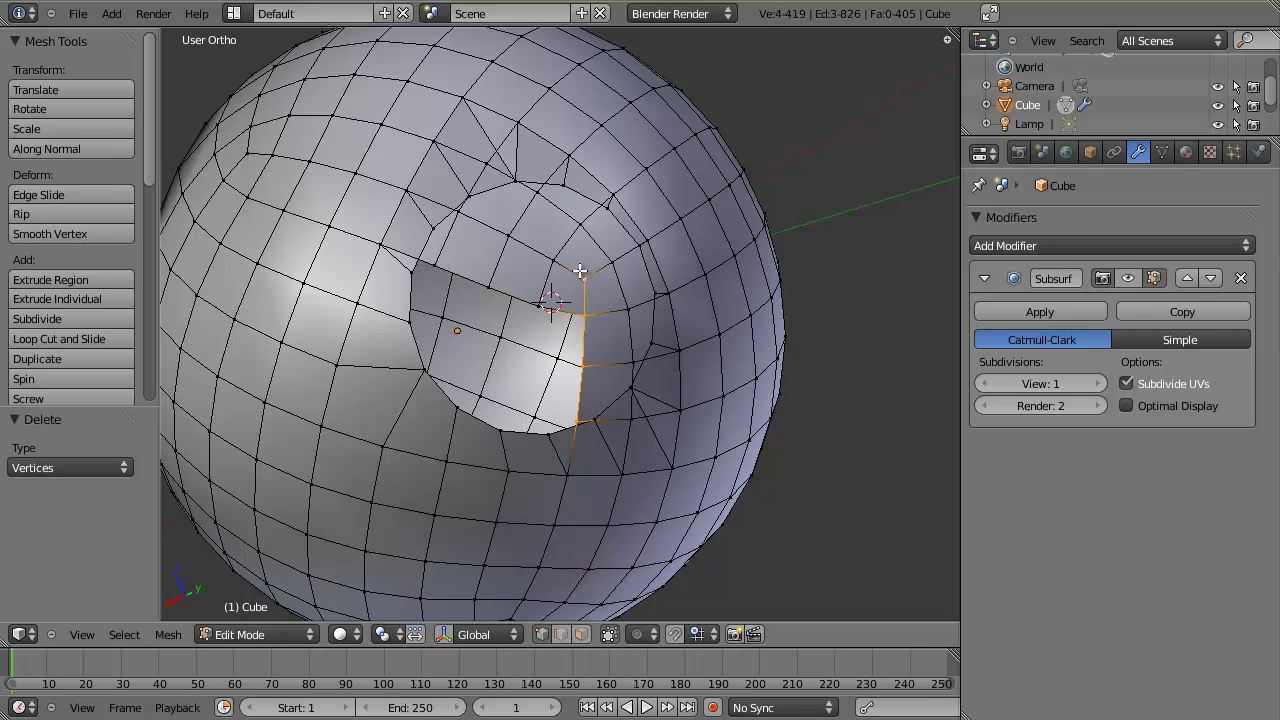
{"action": "right_click", "coordinate": [553, 260], "text": "shift"}
{"action": "right_click", "coordinate": [549, 298], "text": "shift"}
{"action": "right_click", "coordinate": [490, 288], "text": "shift"}
{"action": "right_click", "coordinate": [511, 238], "text": "shift"}
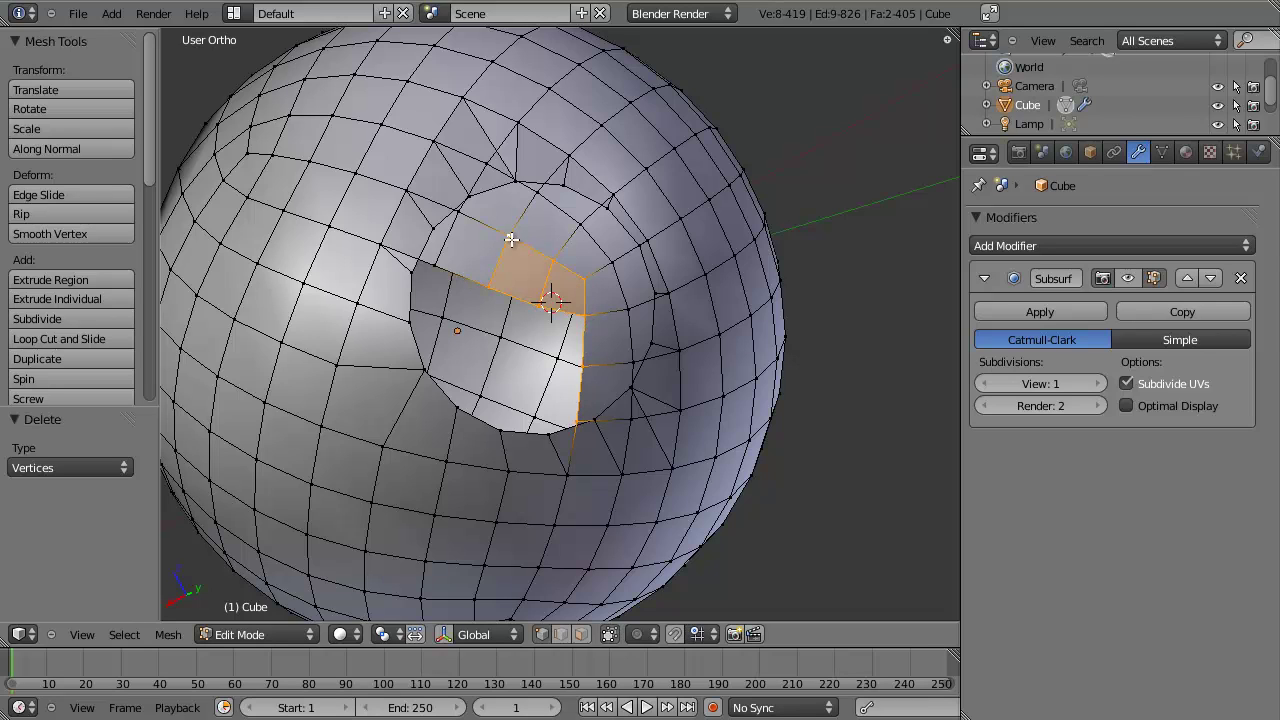
{"action": "right_click", "coordinate": [458, 214], "text": "shift"}
{"action": "right_click", "coordinate": [437, 268], "text": "shift"}
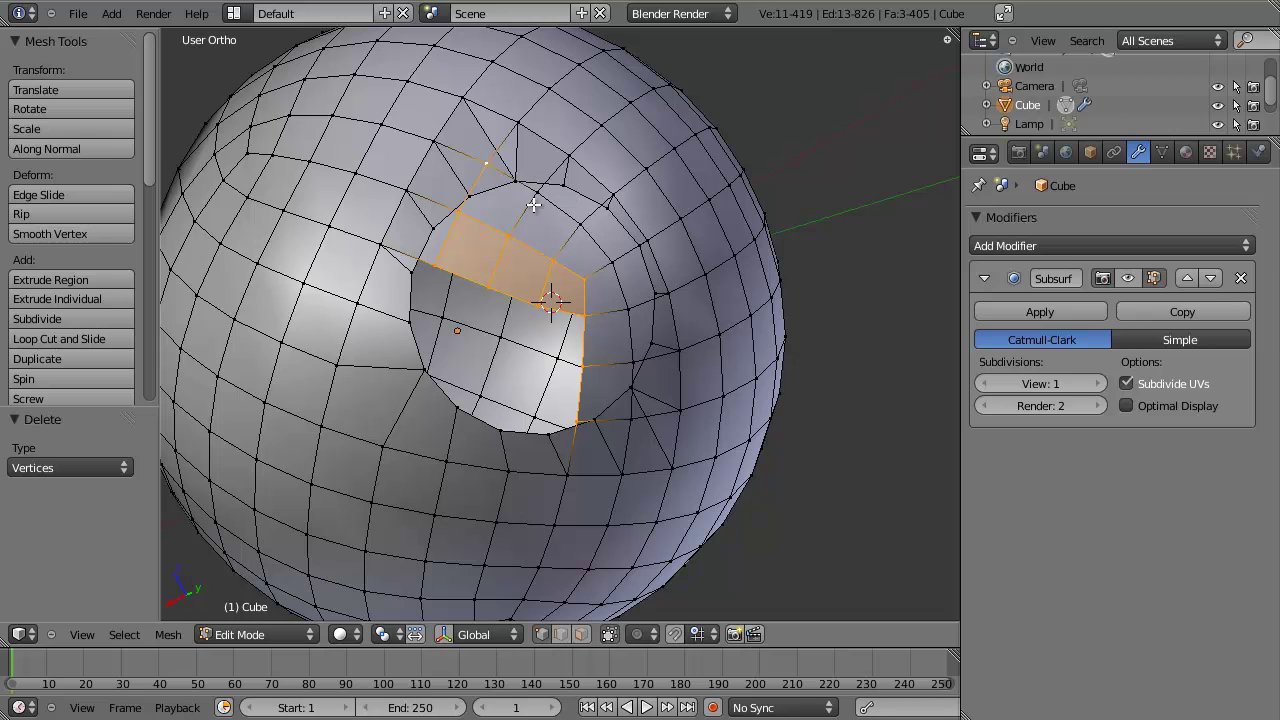
{"action": "left_click", "coordinate": [580, 228], "text": "shift"}
{"action": "left_click", "coordinate": [612, 265], "text": "shift"}
{"action": "left_click", "coordinate": [628, 308], "text": "shift"}
{"action": "left_click", "coordinate": [632, 362], "text": "shift"}
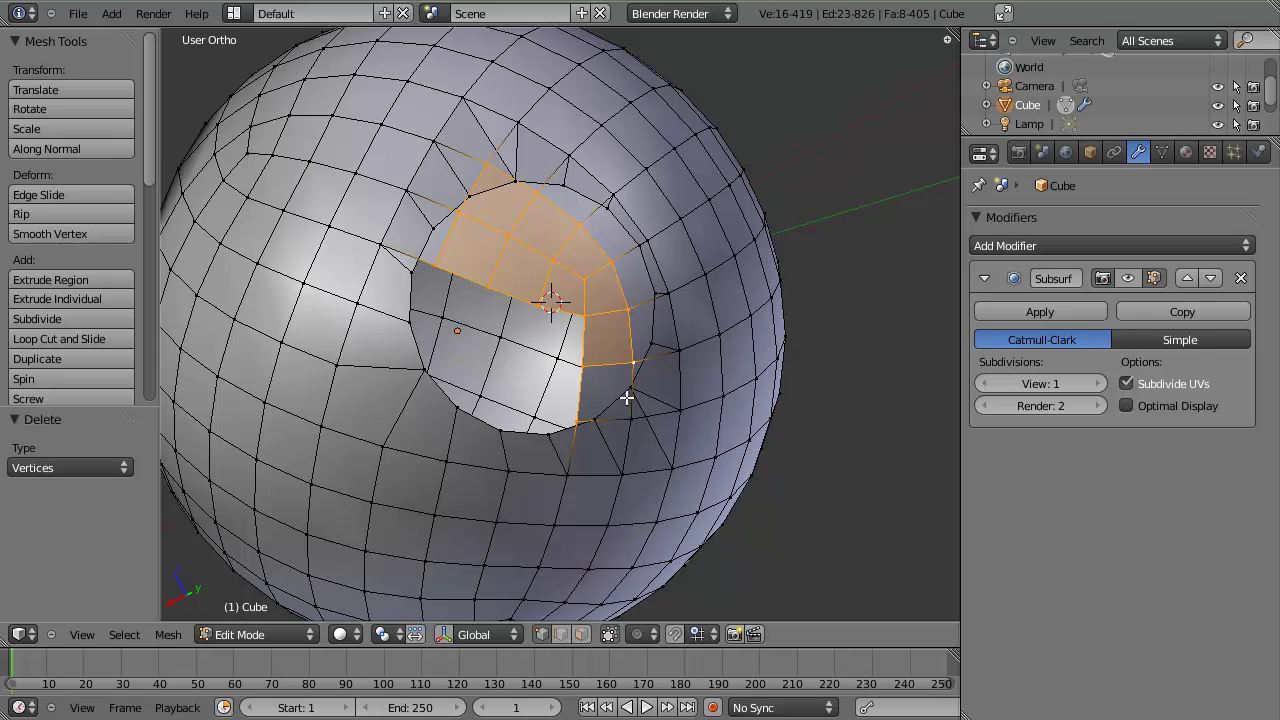
{"action": "left_click", "coordinate": [632, 420], "text": "shift"}
{"action": "key", "text": "x"}
{"action": "left_click", "coordinate": [632, 426]}
{"action": "scroll", "coordinate": [632, 426], "scroll_direction": "down", "scroll_amount": 3}
{"action": "middle_click_drag", "start_coordinate": [632, 426], "coordinate": [690, 411]}
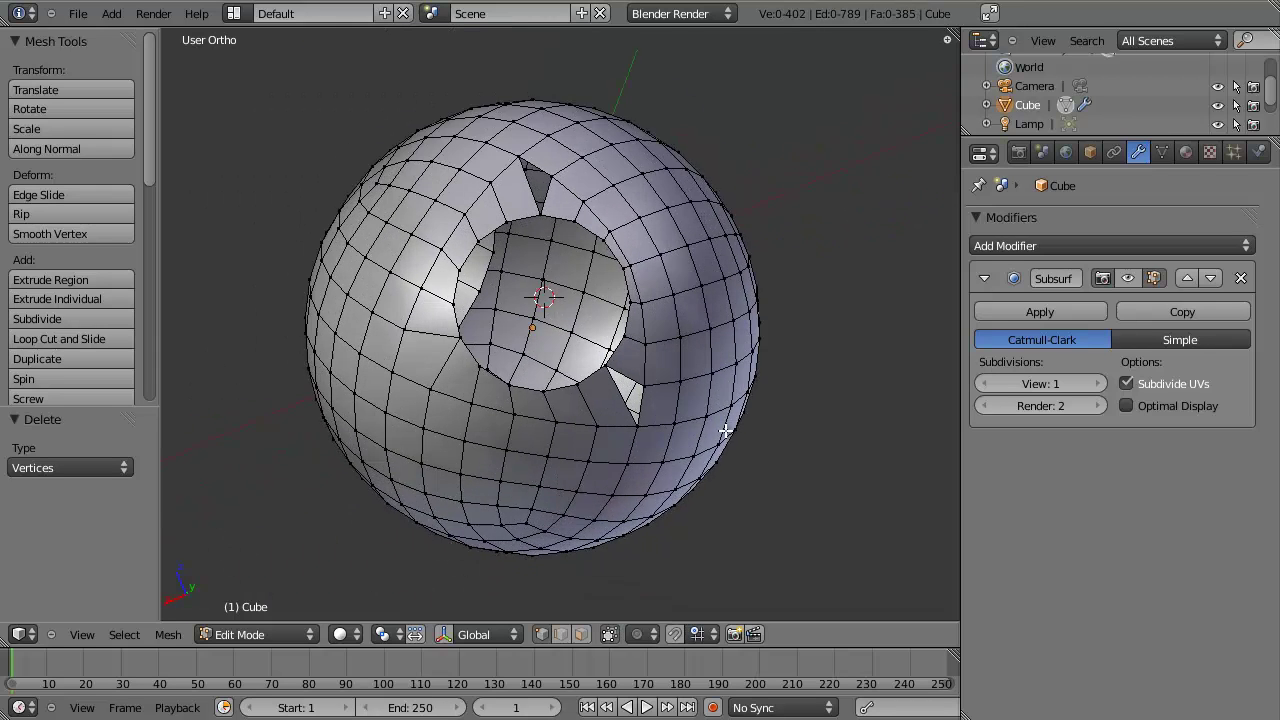
Rip the rim vertex at the tip of the upper triangular gap and fill the gap with a face.
{"action": "scroll", "coordinate": [690, 411], "scroll_direction": "up", "scroll_amount": 2}
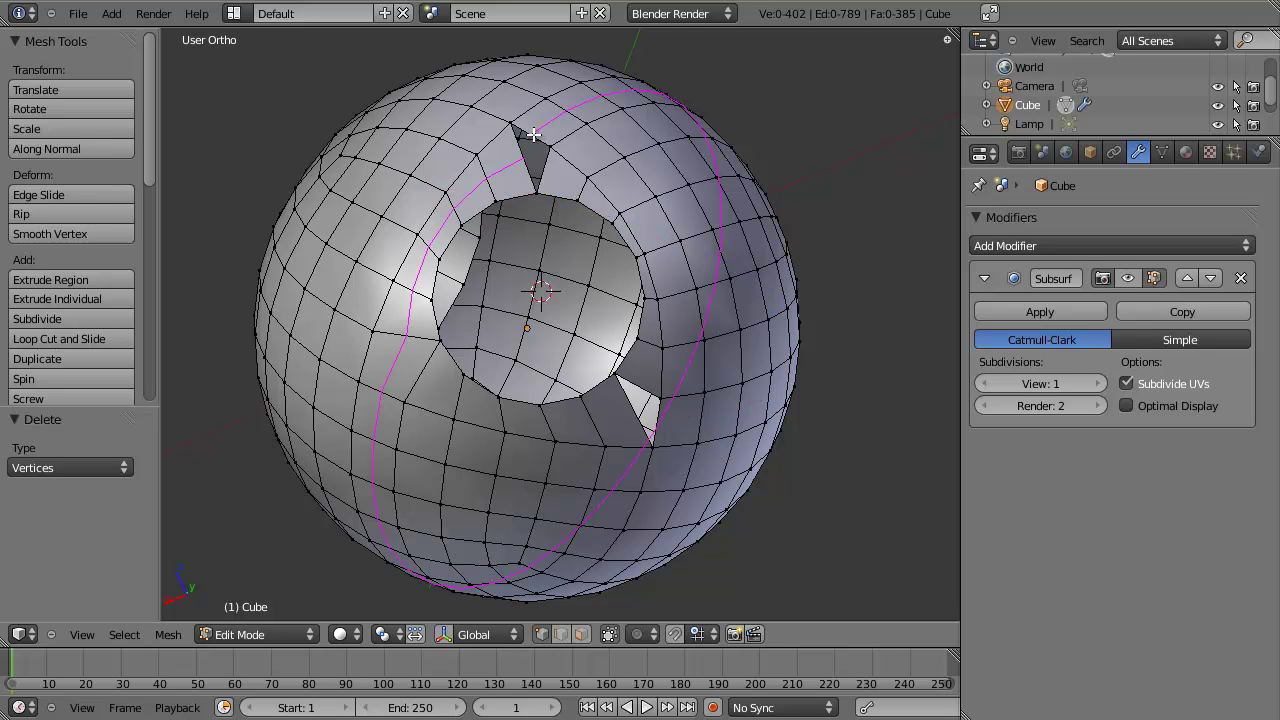
{"action": "middle_click_drag", "start_coordinate": [534, 134], "coordinate": [566, 251], "text": "shift"}
{"action": "scroll", "coordinate": [518, 190], "scroll_direction": "up", "scroll_amount": 2}
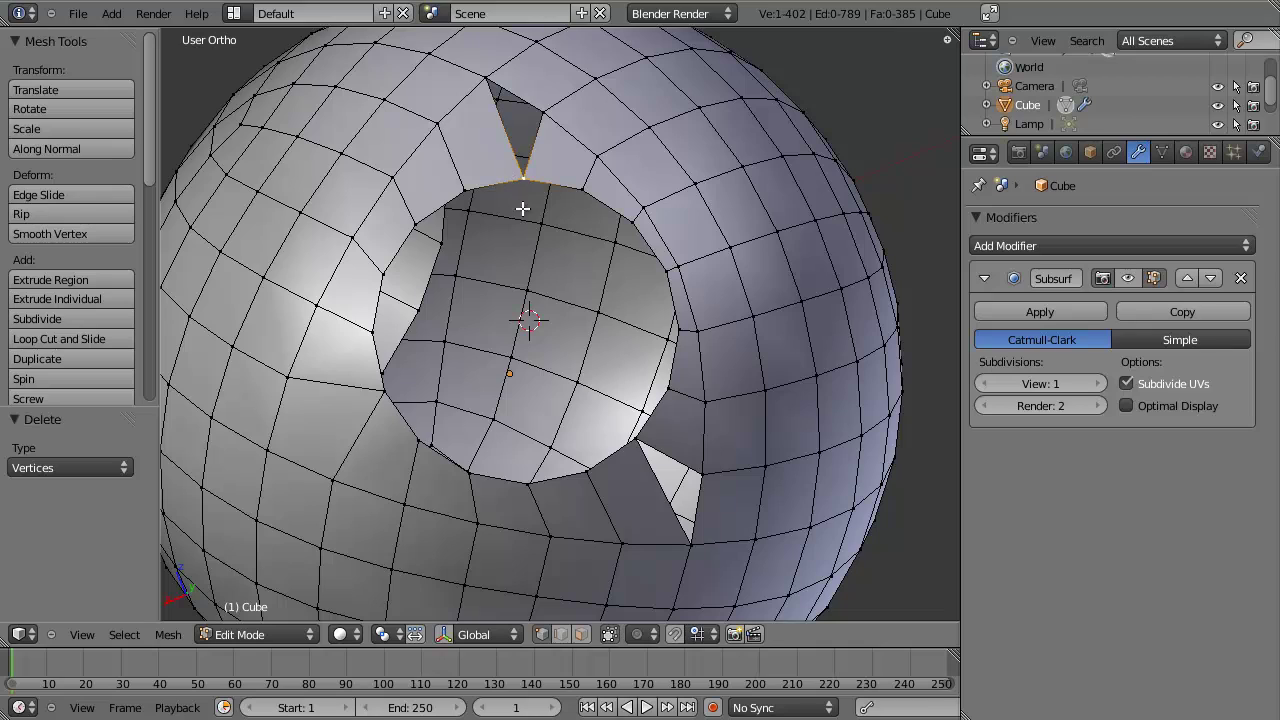
{"action": "key", "text": "v"}
{"action": "left_click", "coordinate": [477, 173]}
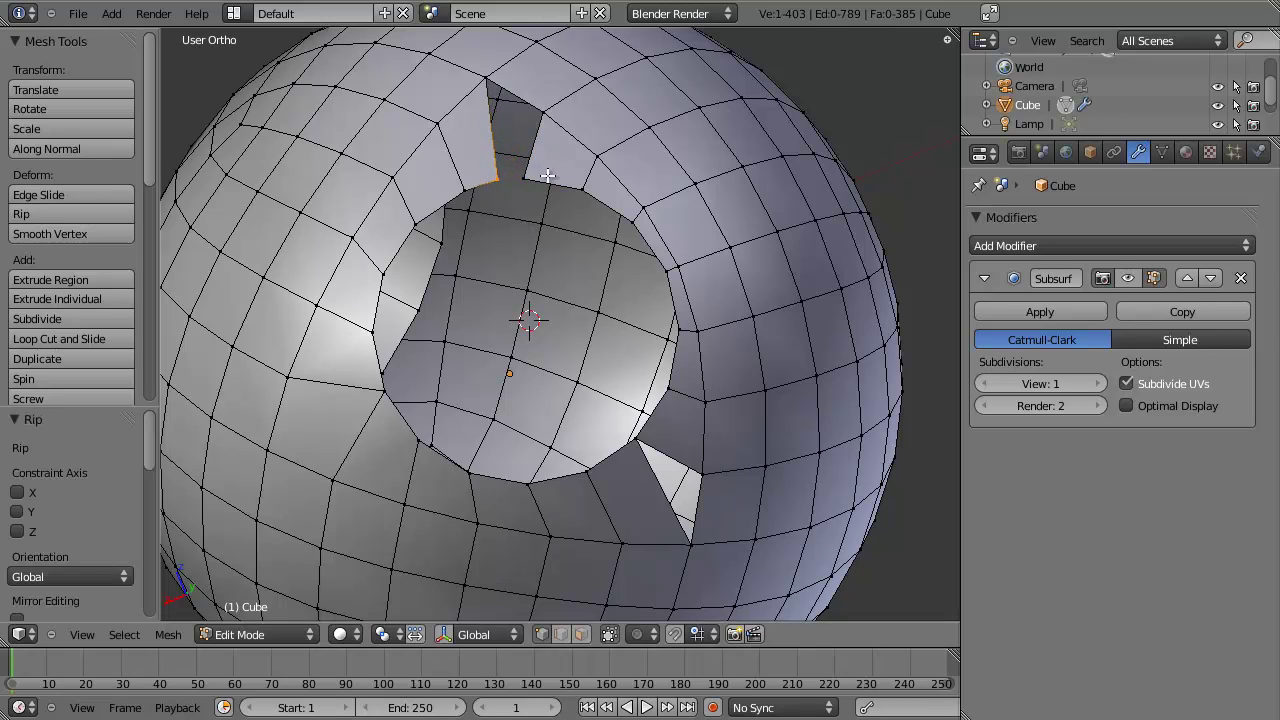
{"action": "key", "text": "a"}
Rip the rim vertex at the lower-right triangular gap and fill that gap with a face.
{"action": "middle_click_drag", "start_coordinate": [486, 67], "coordinate": [621, 428]}
{"action": "key", "text": "v"}
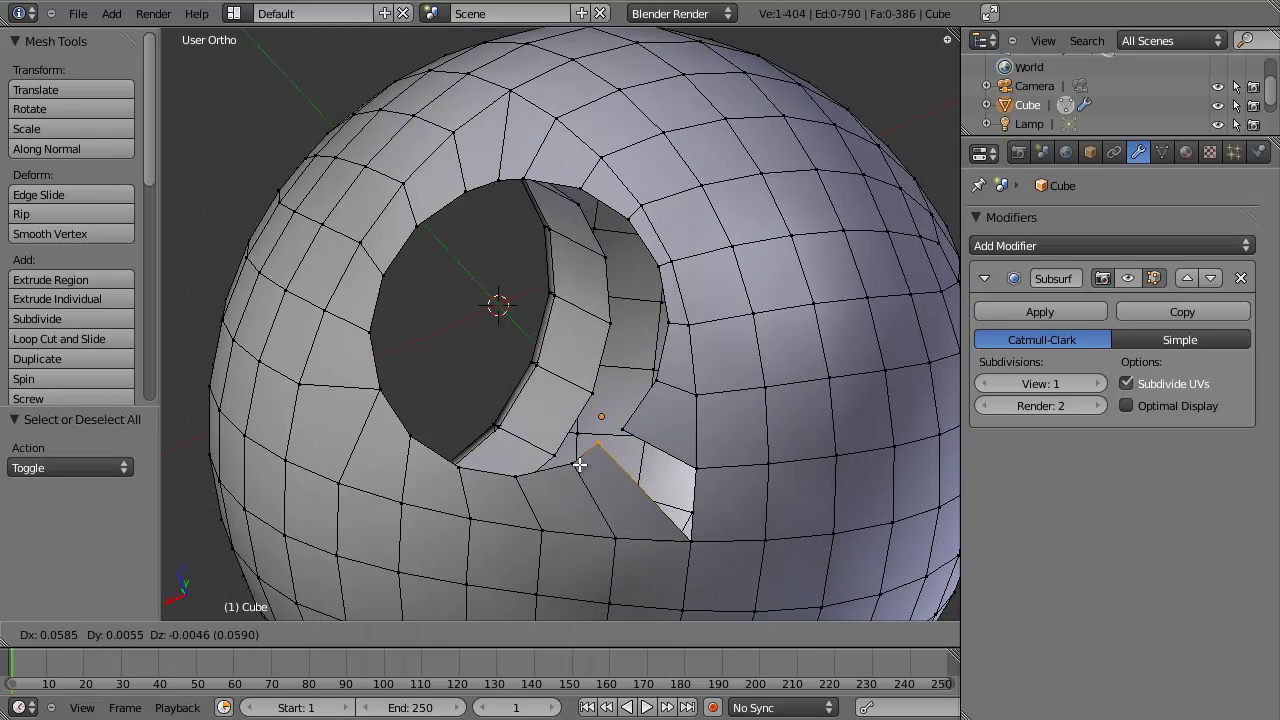
{"action": "left_click", "coordinate": [587, 466]}
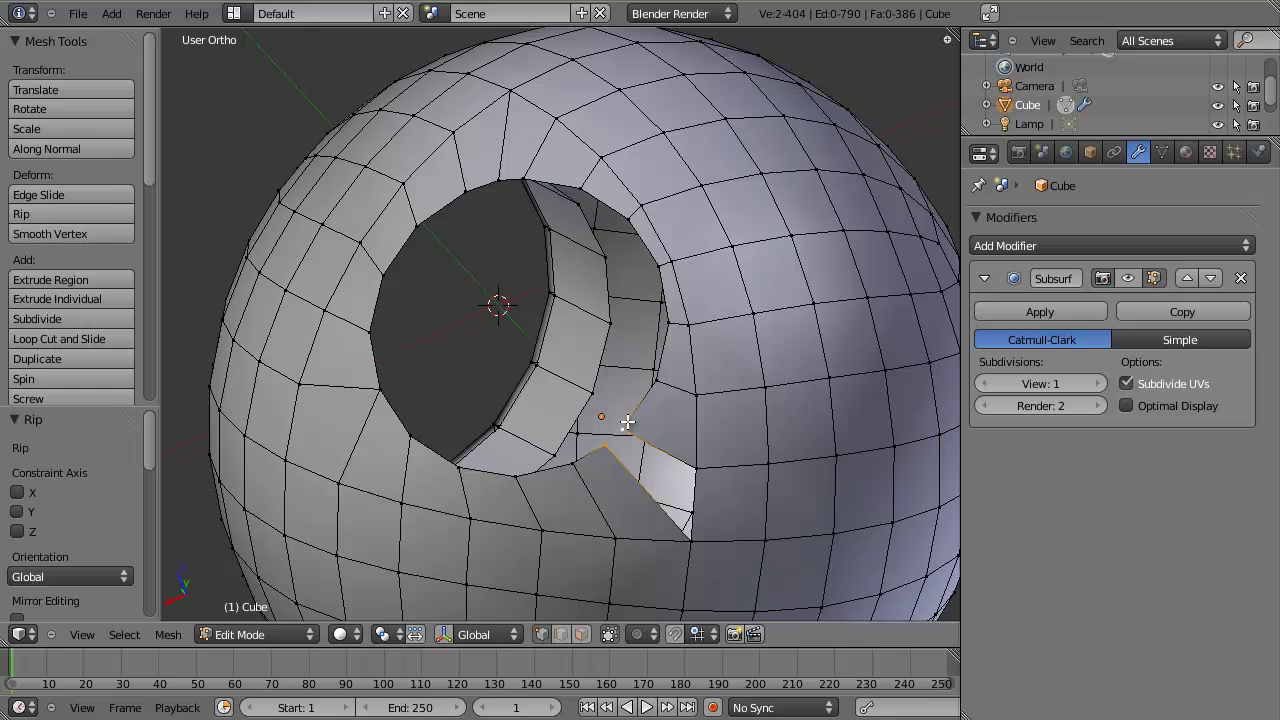
{"action": "right_click", "coordinate": [691, 537], "text": "shift"}
{"action": "key", "text": "f"}
{"action": "middle_click_drag", "start_coordinate": [692, 549], "coordinate": [480, 390]}
{"action": "key", "text": "a"}
{"action": "key", "text": "Tab"}
{"action": "scroll", "coordinate": [549, 451], "scroll_direction": "down", "scroll_amount": 4}
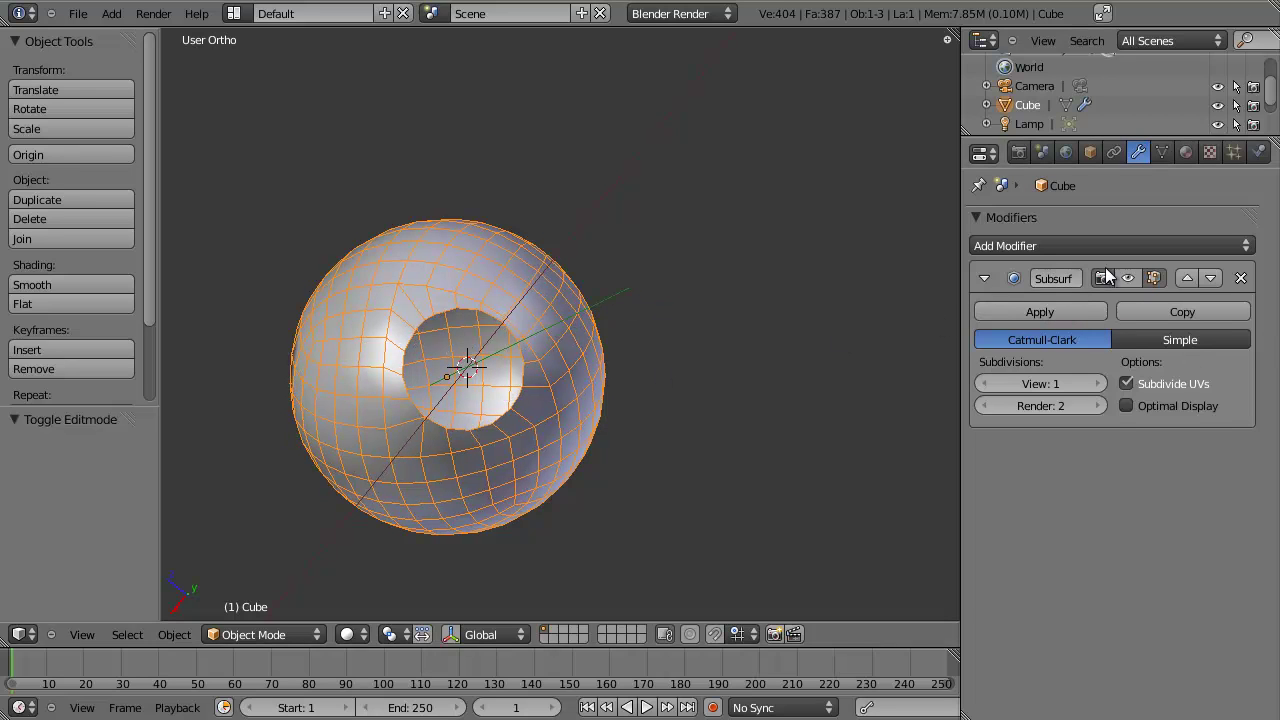
Select the opening's rim loop and extrude it inward twice, first about 0.01, then about 0.226 along negative Y.
{"action": "scroll", "coordinate": [657, 351], "scroll_direction": "up", "scroll_amount": 4}
{"action": "key", "text": "Tab"}
{"action": "right_click", "coordinate": [366, 291], "text": "alt"}
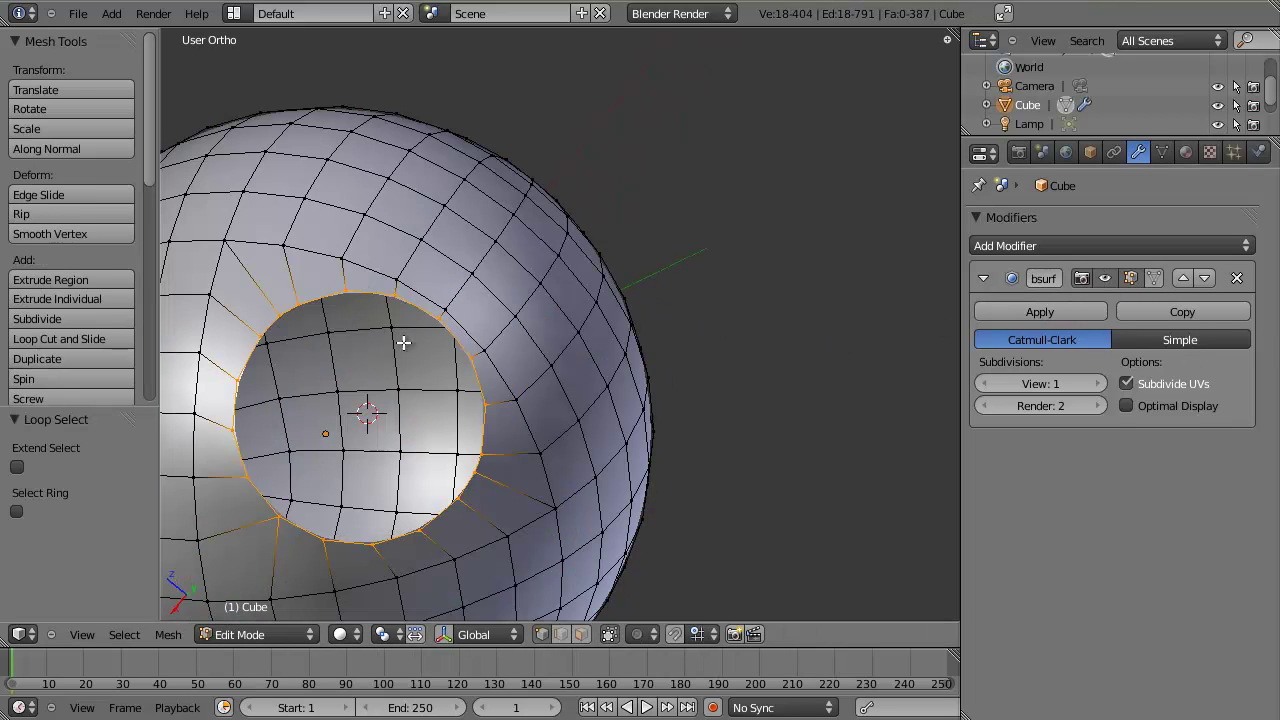
{"action": "middle_click_drag", "start_coordinate": [403, 340], "coordinate": [671, 309]}
{"action": "key", "text": "g"}
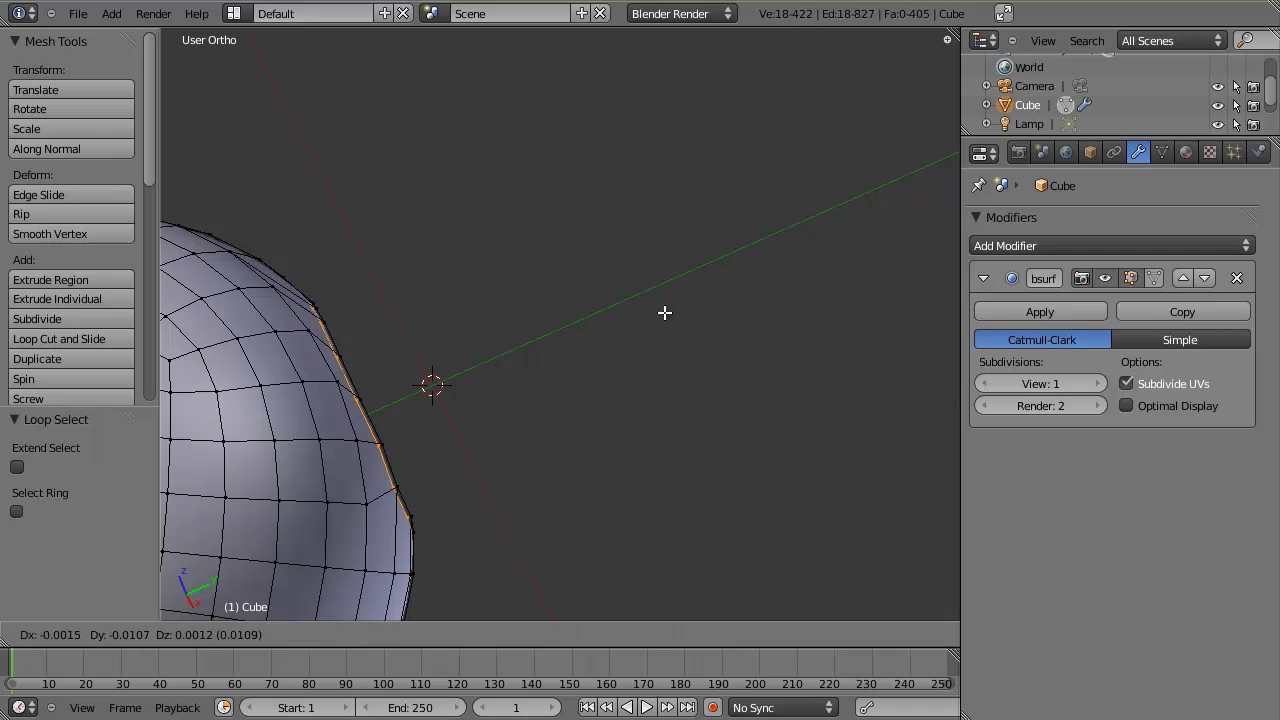
{"action": "left_click", "coordinate": [665, 313]}
{"action": "key", "text": "g"}
{"action": "right_click", "coordinate": [583, 334]}
{"action": "middle_click_drag", "start_coordinate": [583, 334], "coordinate": [461, 372]}
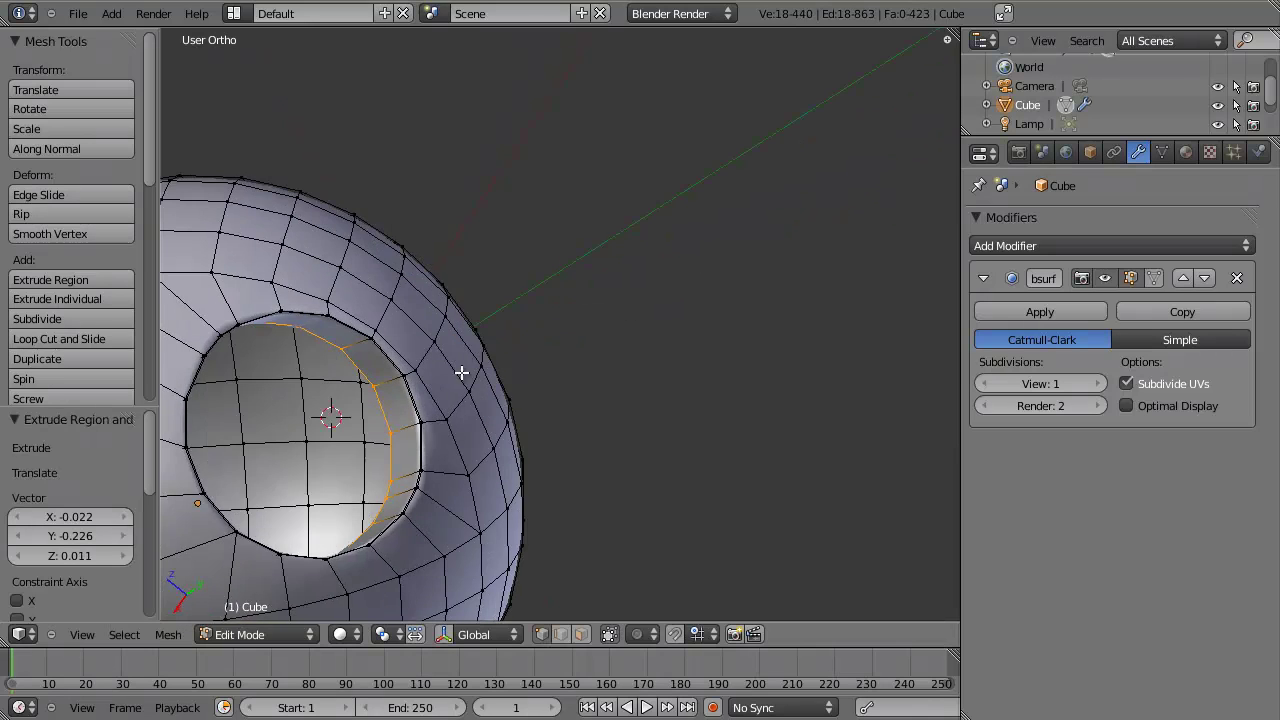
Turn off the sphere's wire display in object mode.
{"action": "key", "text": "Tab"}
{"action": "scroll", "coordinate": [520, 390], "scroll_direction": "down", "scroll_amount": 6}
{"action": "key", "text": "a"}
{"action": "scroll", "coordinate": [600, 366], "scroll_direction": "up", "scroll_amount": 1}
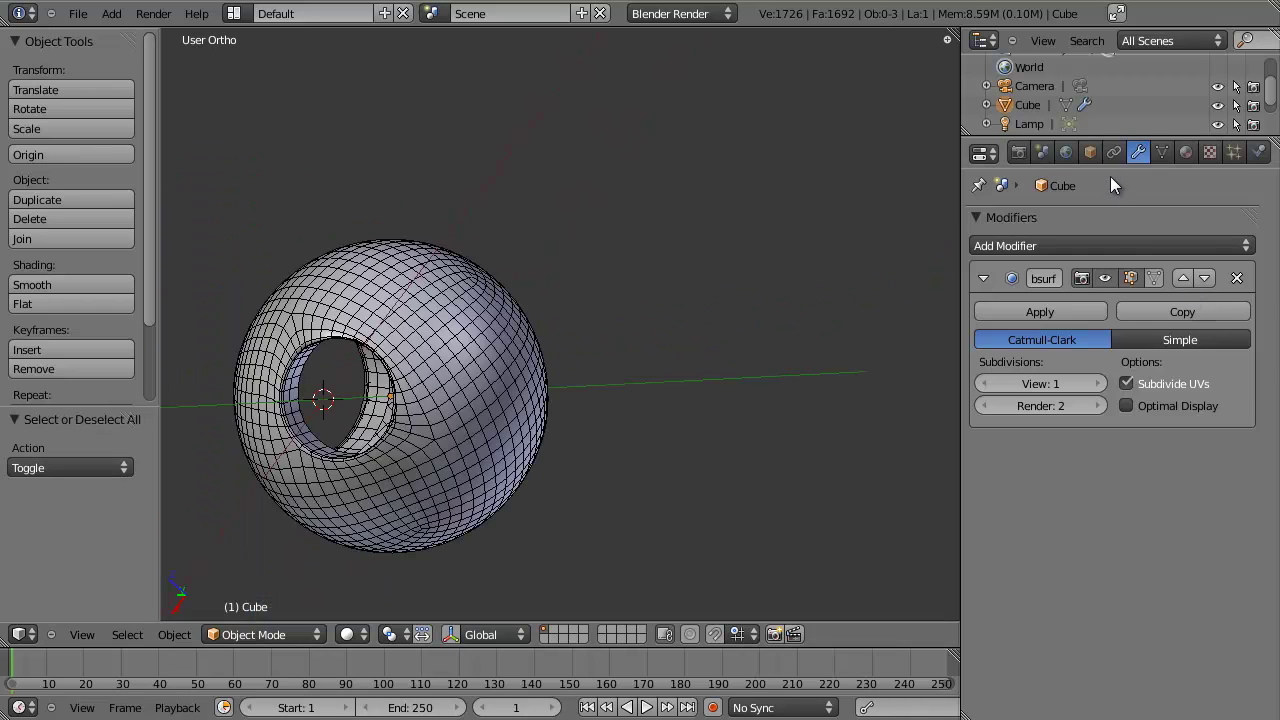
{"action": "left_click", "coordinate": [1090, 151]}
{"action": "scroll", "coordinate": [1088, 189], "scroll_direction": "down", "scroll_amount": 5}
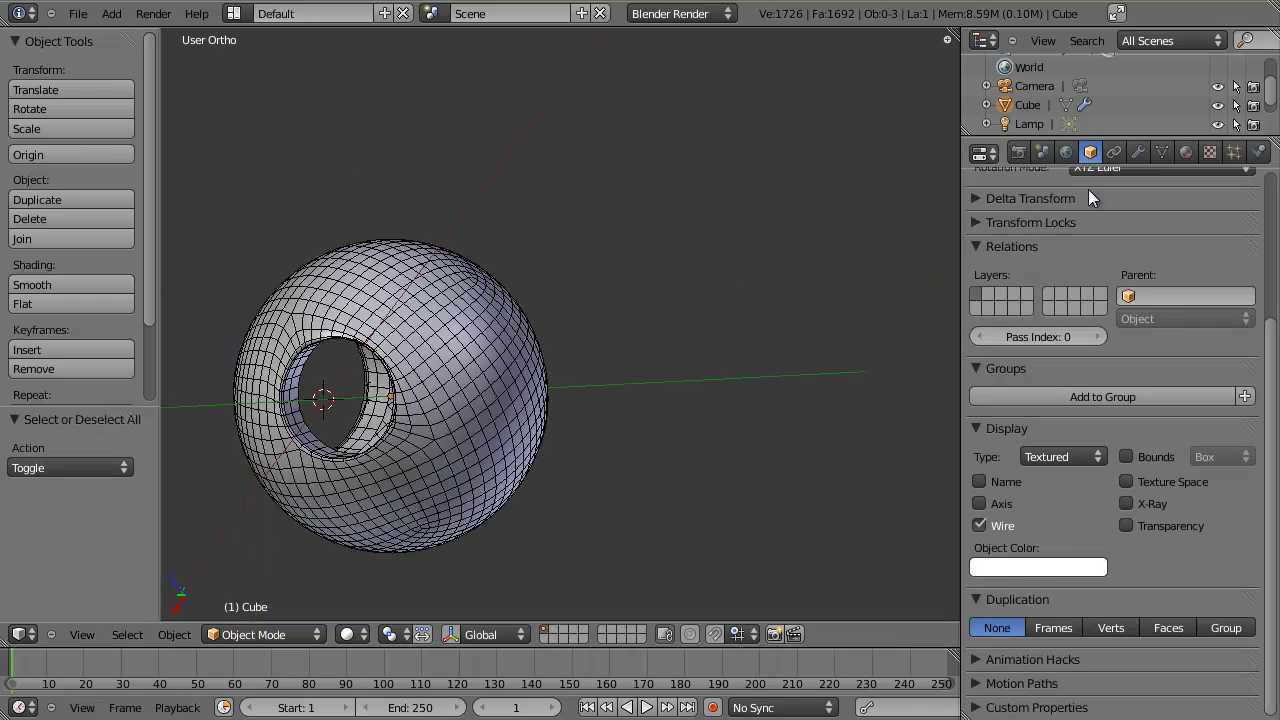
{"action": "left_click", "coordinate": [997, 524]}
{"action": "scroll", "coordinate": [594, 408], "scroll_direction": "up", "scroll_amount": 5}
Edge Slide the uneven vertex on the opening's right rim by a factor of about -0.356.
{"action": "mouse_move", "coordinate": [571, 371]}
{"action": "middle_mouse_down"}
{"action": "mouse_move", "coordinate": [604, 352]}
{"action": "mouse_move", "coordinate": [586, 363]}
{"action": "middle_mouse_up"}
{"action": "key", "text": "Tab"}
{"action": "scroll", "coordinate": [600, 360], "scroll_direction": "up", "scroll_amount": 4}
{"action": "key", "text": "z"}
{"action": "left_click", "coordinate": [663, 354], "text": "alt"}
{"action": "key", "text": "z"}
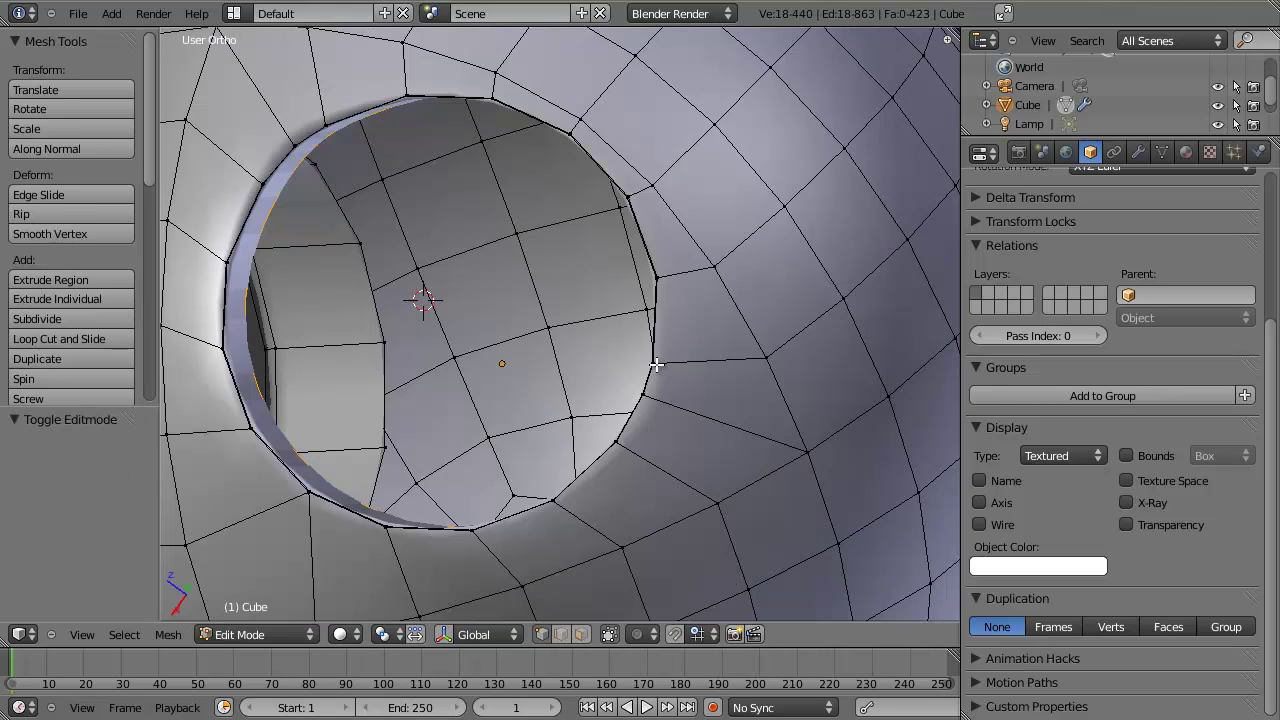
{"action": "right_click", "coordinate": [655, 365]}
{"action": "key", "text": "z"}
{"action": "key", "text": "ctrl+e"}
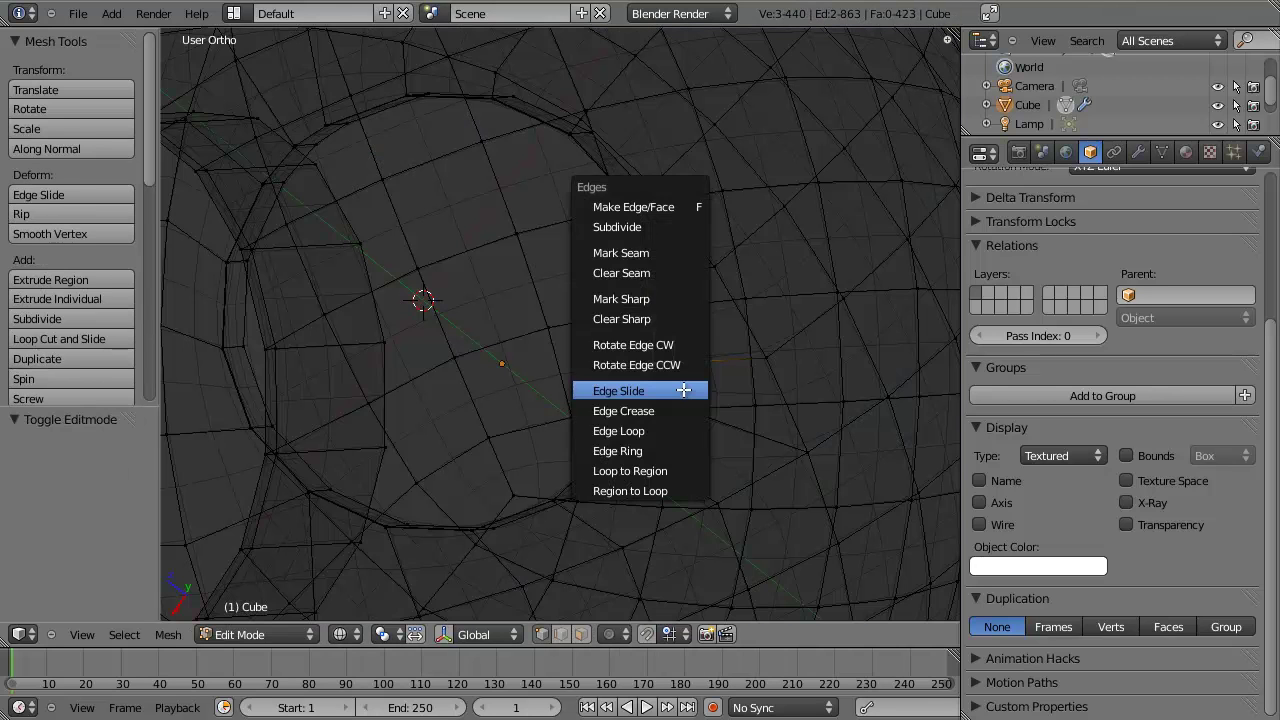
{"action": "left_click", "coordinate": [680, 386]}
{"action": "left_click", "coordinate": [698, 371]}
{"action": "key", "text": "z"}
{"action": "mouse_move", "coordinate": [698, 371]}
{"action": "middle_mouse_down"}
{"action": "mouse_move", "coordinate": [640, 395]}
{"action": "mouse_move", "coordinate": [472, 213]}
{"action": "middle_mouse_up"}
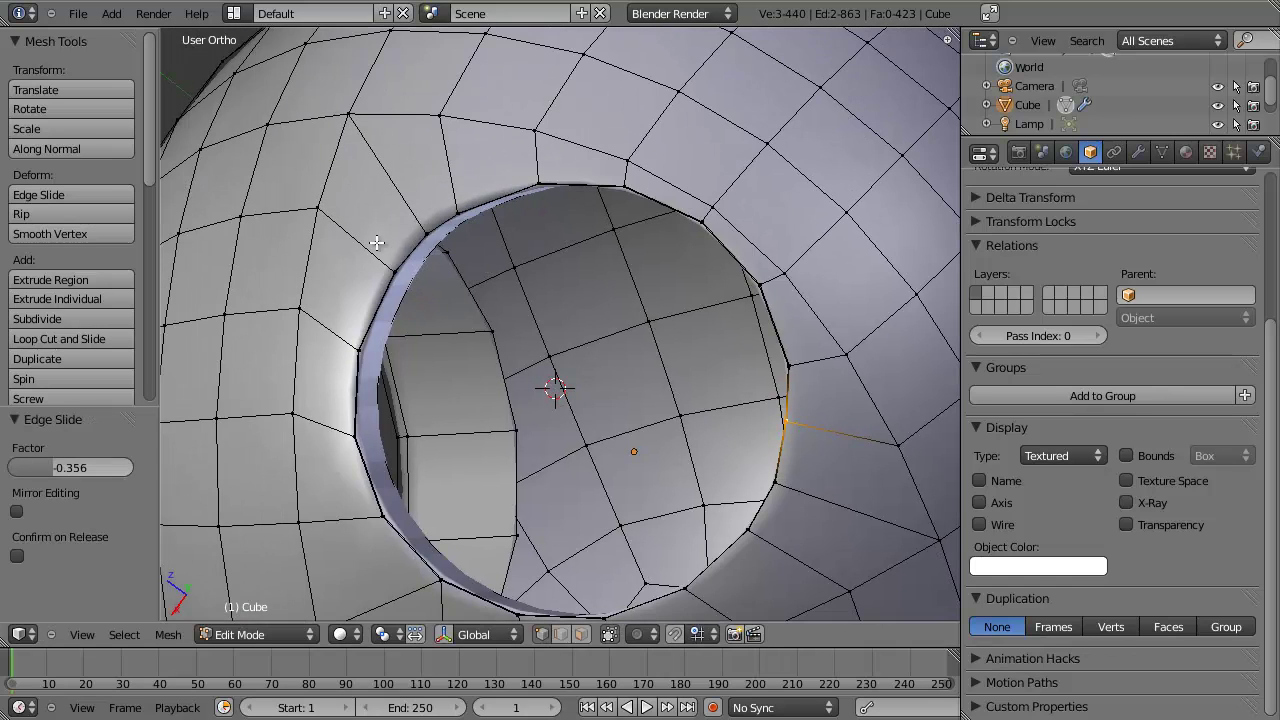
Edge Slide the uneven vertex on the opening's upper-left rim by a factor of about -0.274.
{"action": "key", "text": "z"}
{"action": "right_click", "coordinate": [472, 213]}
{"action": "key", "text": "z"}
{"action": "key", "text": "ctrl+e"}
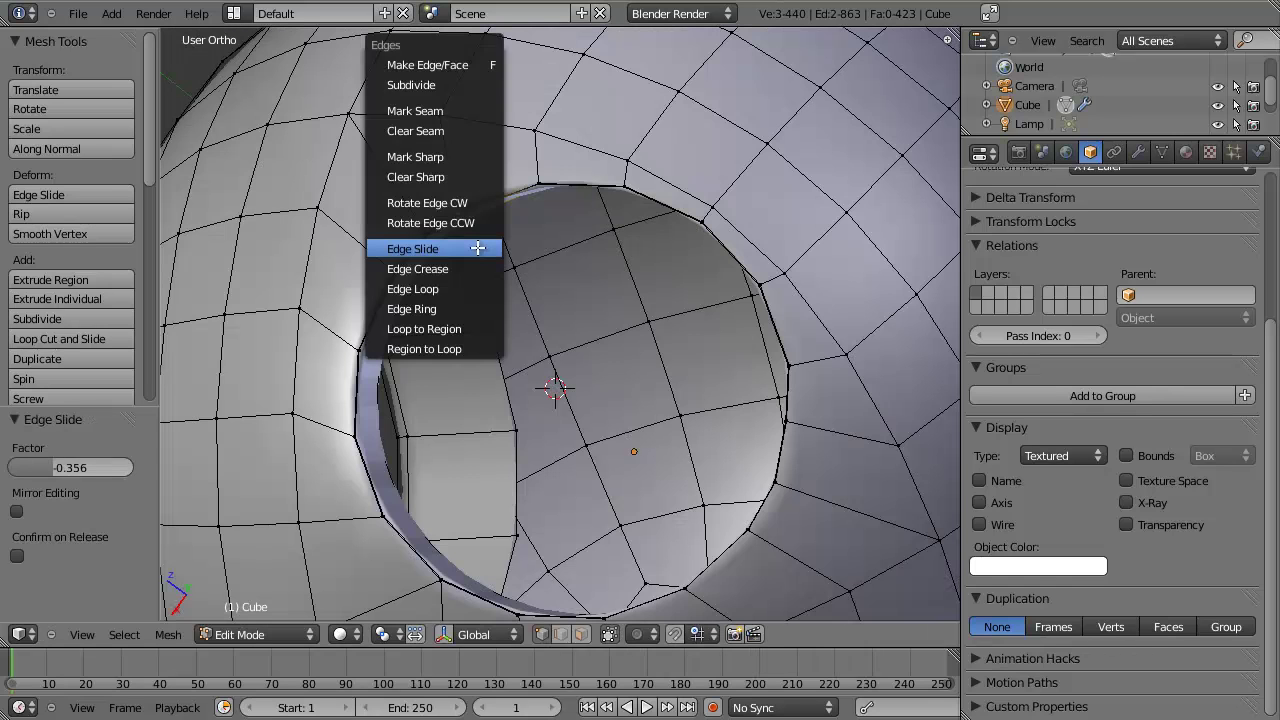
{"action": "left_click", "coordinate": [486, 249]}
{"action": "left_click", "coordinate": [492, 241]}
{"action": "scroll", "coordinate": [492, 241], "scroll_direction": "down", "scroll_amount": 5}
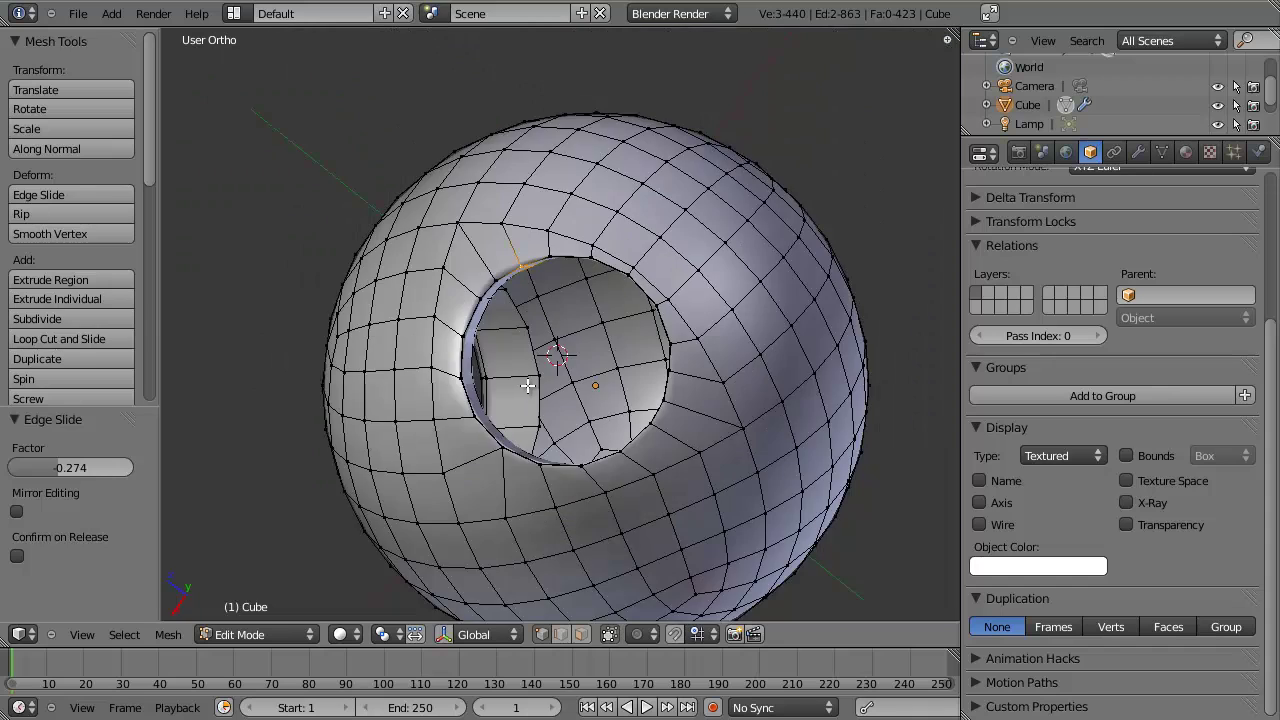
Examine the smoothed sphere and its round openings from several sides in solid and wireframe shading.
{"action": "middle_click_drag", "start_coordinate": [492, 241], "coordinate": [588, 443]}
{"action": "key", "text": "Tab"}
{"action": "scroll", "coordinate": [511, 458], "scroll_direction": "down", "scroll_amount": 4}
{"action": "scroll", "coordinate": [588, 443], "scroll_direction": "up", "scroll_amount": 3}
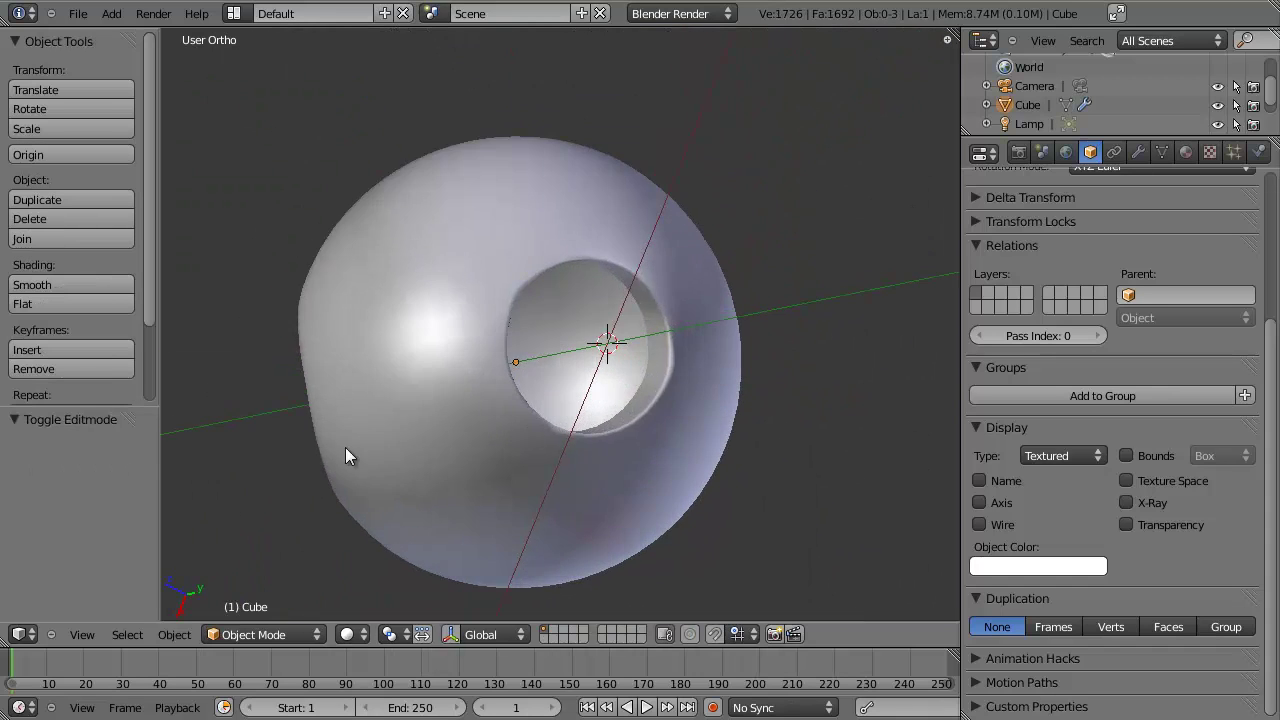
{"action": "middle_click_drag", "start_coordinate": [346, 454], "coordinate": [486, 423]}
{"action": "key", "text": "z"}
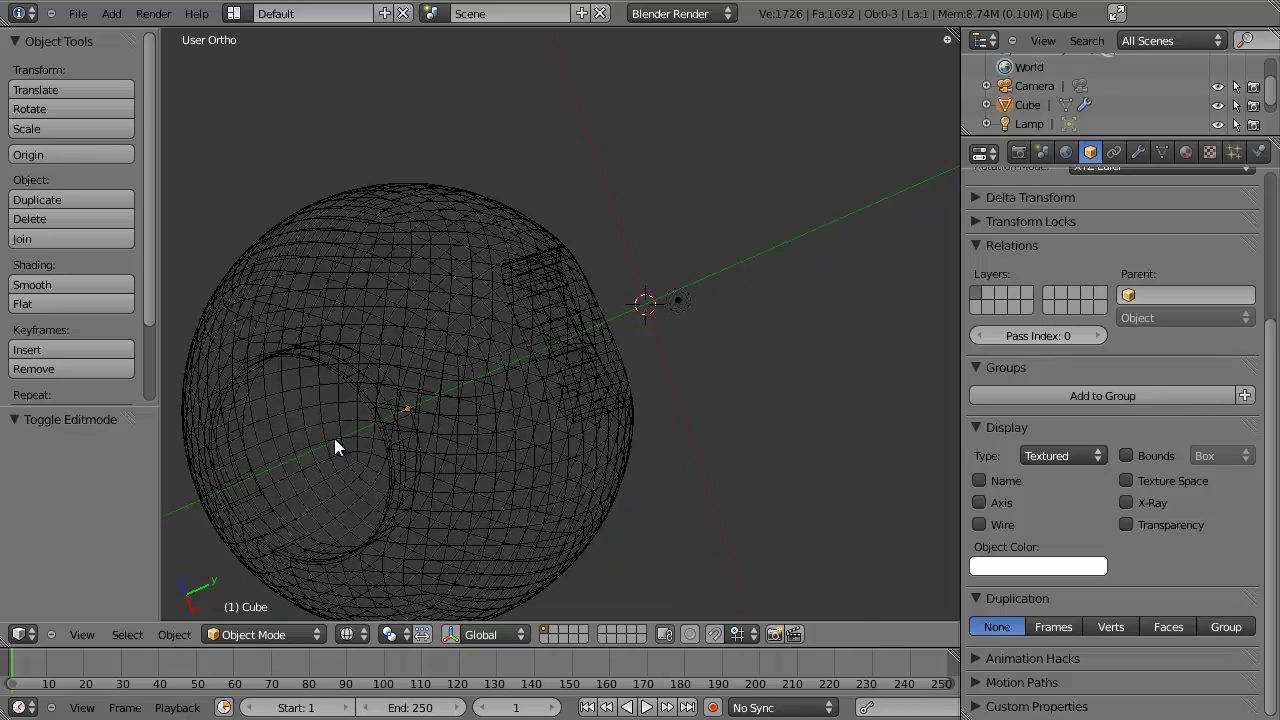
{"action": "key", "text": "z"}
{"action": "middle_click_drag", "start_coordinate": [334, 443], "coordinate": [494, 434]}
{"action": "key", "text": "z"}
{"action": "scroll", "coordinate": [589, 280], "scroll_direction": "up", "scroll_amount": 4}
{"action": "key", "text": "z"}
{"action": "mouse_move", "coordinate": [589, 271]}
{"action": "middle_mouse_down"}
{"action": "mouse_move", "coordinate": [602, 353]}
{"action": "mouse_move", "coordinate": [573, 366]}
{"action": "mouse_move", "coordinate": [587, 349]}
{"action": "middle_mouse_up"}
{"action": "key", "text": "Tab"}
{"action": "key", "text": "a"}
{"action": "scroll", "coordinate": [590, 428], "scroll_direction": "down", "scroll_amount": 1}
{"action": "middle_click_drag", "start_coordinate": [590, 430], "coordinate": [614, 414]}
{"action": "key", "text": "Tab"}
{"action": "scroll", "coordinate": [494, 374], "scroll_direction": "down", "scroll_amount": 2}
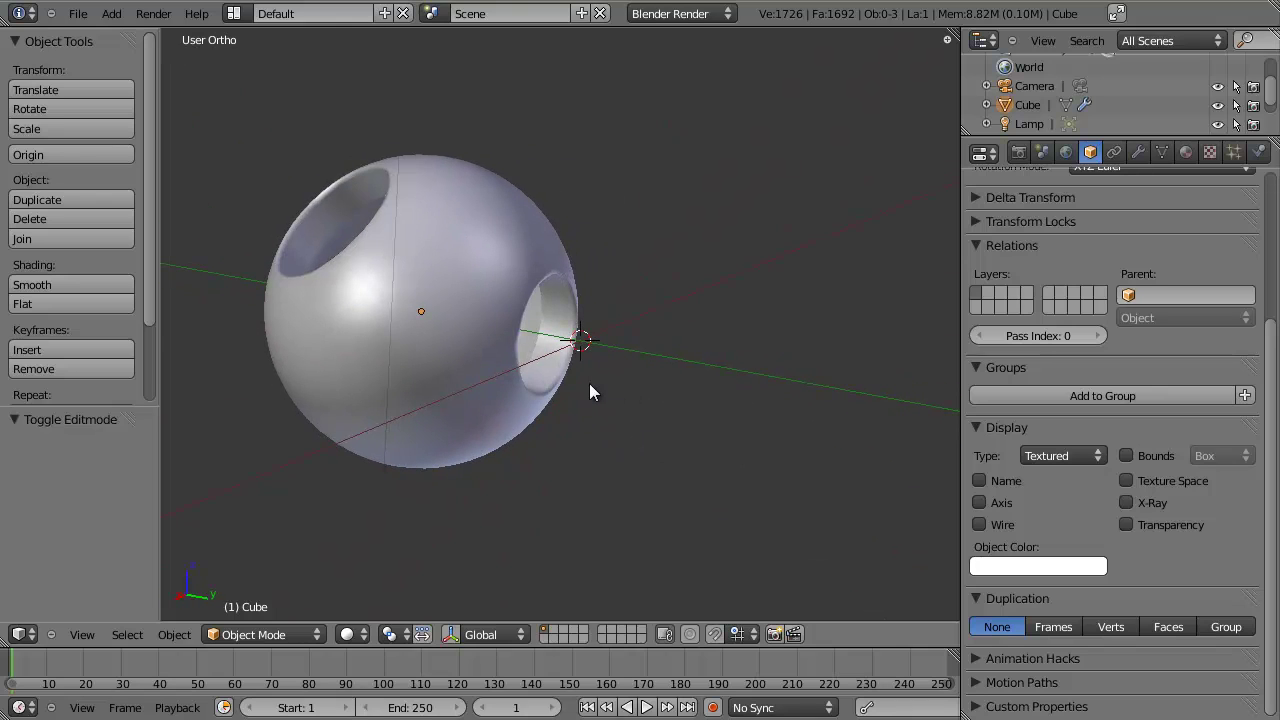
Clear the sphere's rotation and location, and return to editing its mesh.
{"action": "key", "text": "KP_3"}
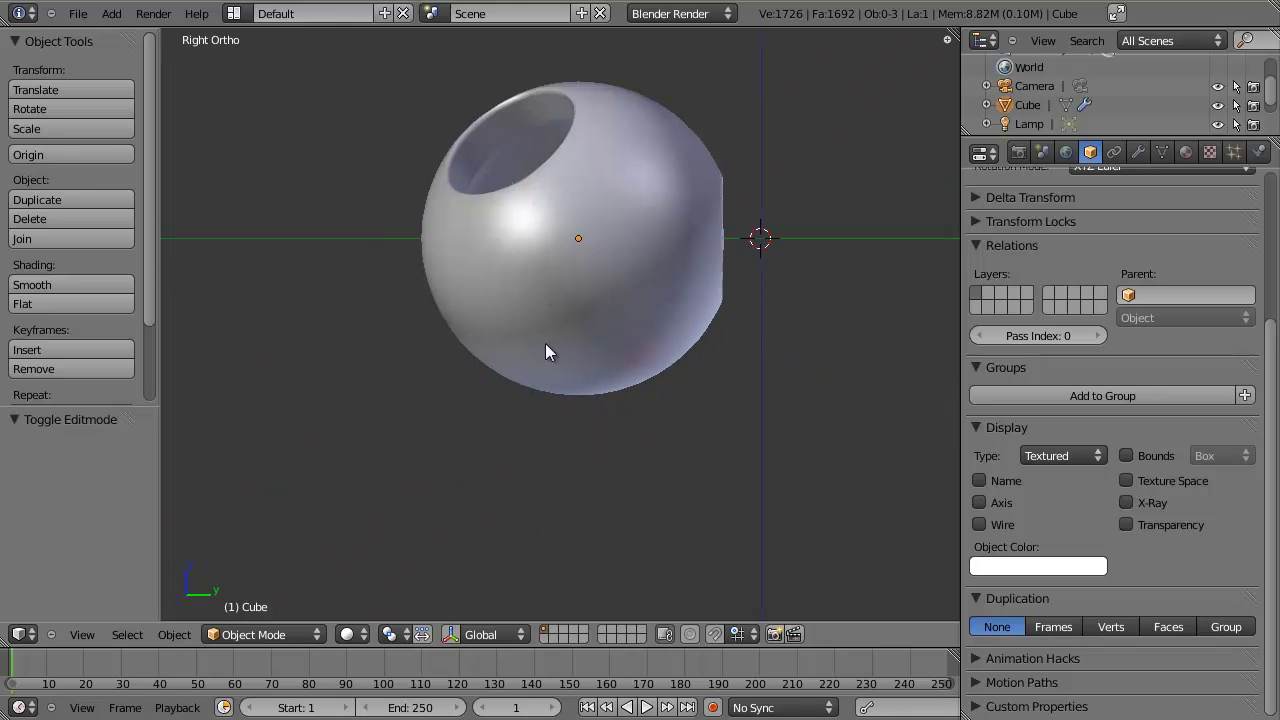
{"action": "right_click", "coordinate": [607, 268]}
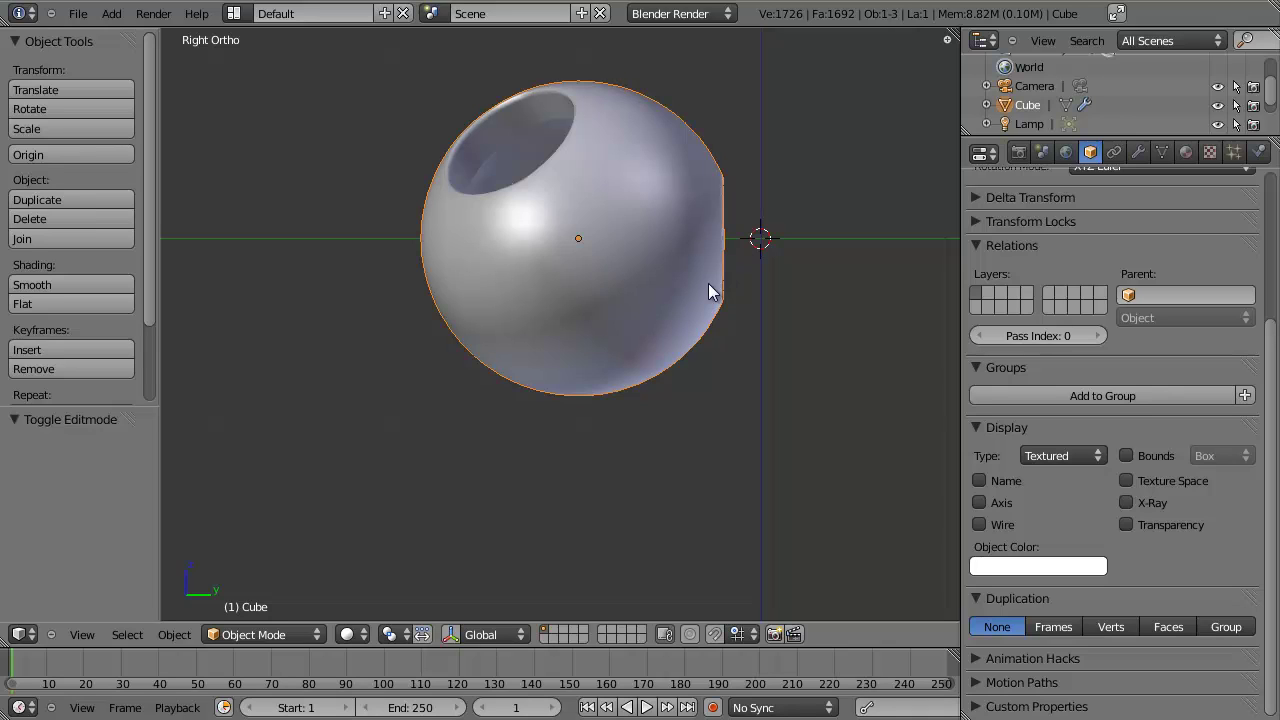
{"action": "middle_click_drag", "start_coordinate": [657, 246], "coordinate": [646, 257], "text": "shift"}
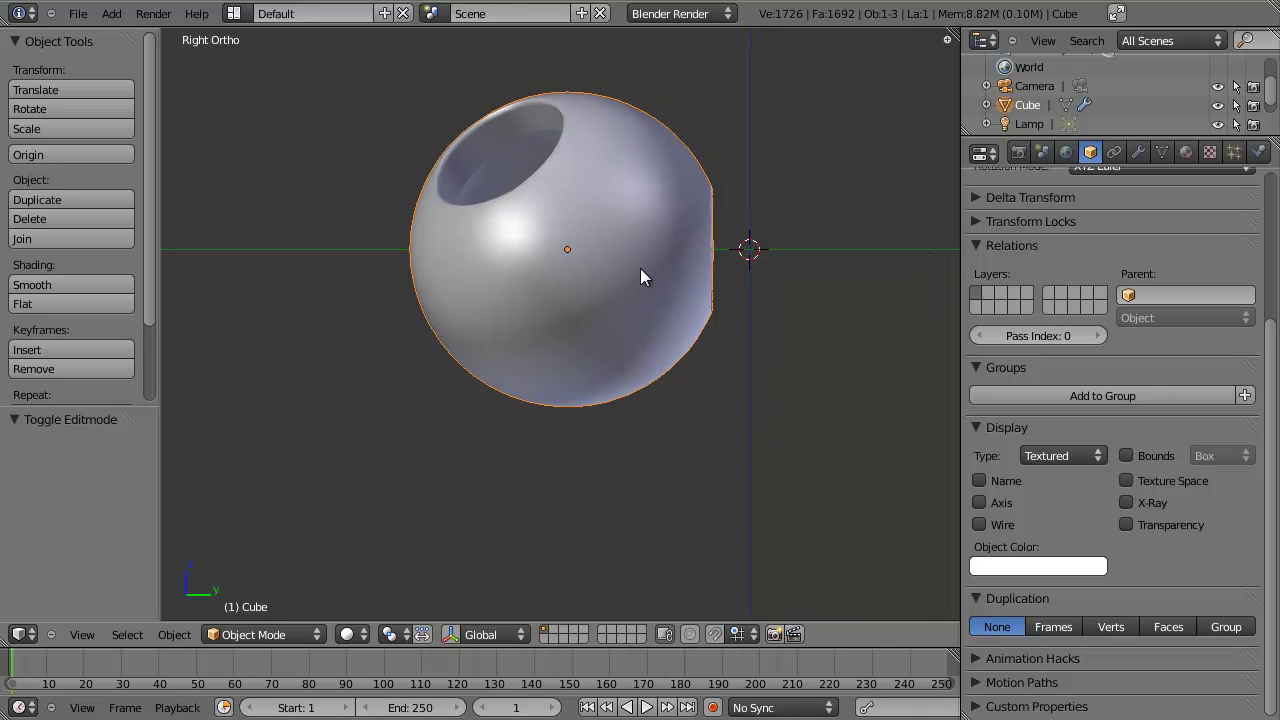
{"action": "key", "text": "alt+r"}
{"action": "key", "text": "alt+g"}
{"action": "middle_click_drag", "start_coordinate": [726, 269], "coordinate": [386, 344], "text": "shift"}
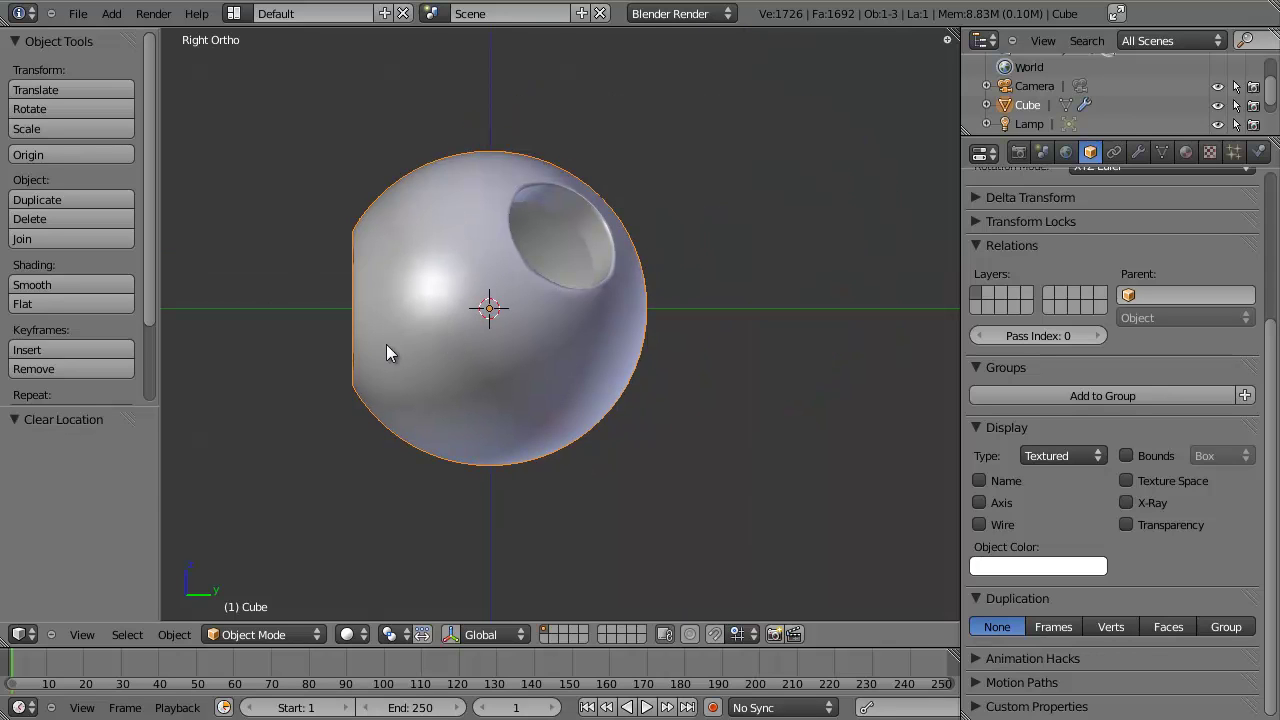
{"action": "middle_click_drag", "start_coordinate": [450, 307], "coordinate": [503, 363]}
{"action": "key", "text": "Tab"}
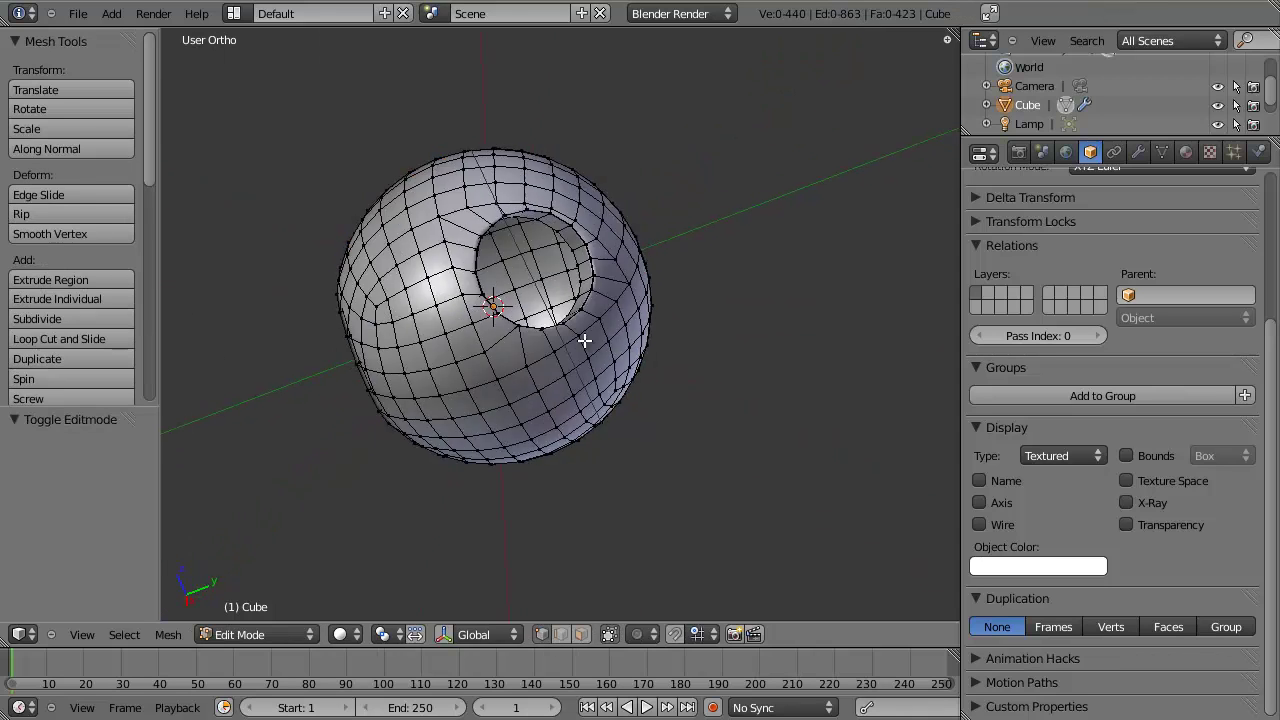